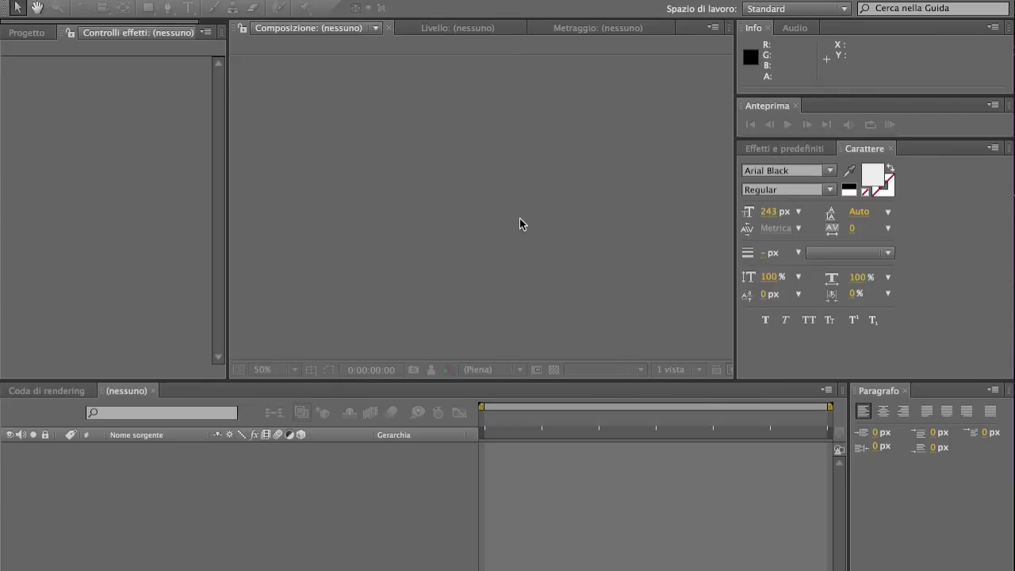
# Step: Create Composizione 1 at 1280×720, 30 fps, and zoom the viewer out to see the frame
pyautogui.press('F3')
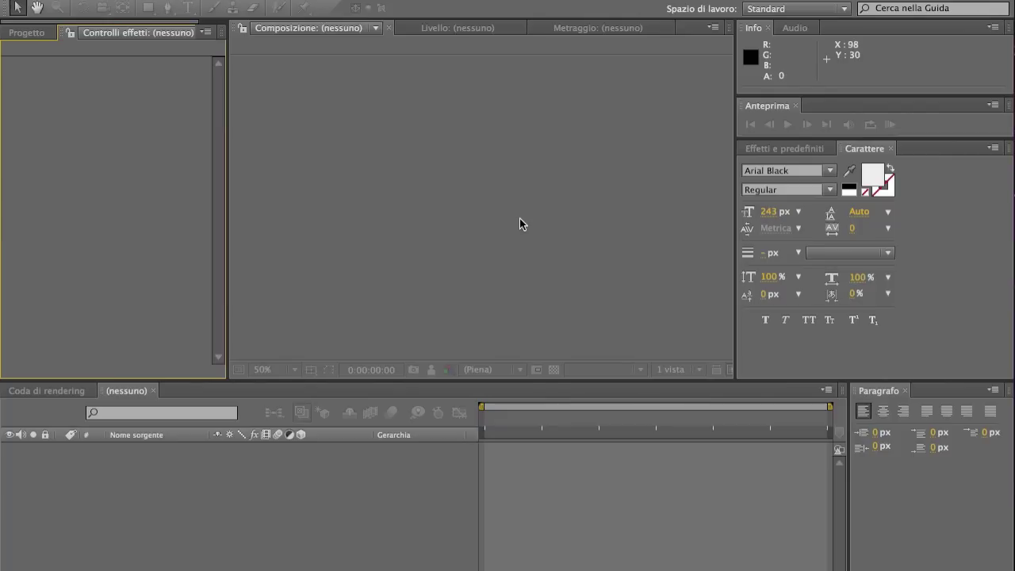
pyautogui.click(253, 0)
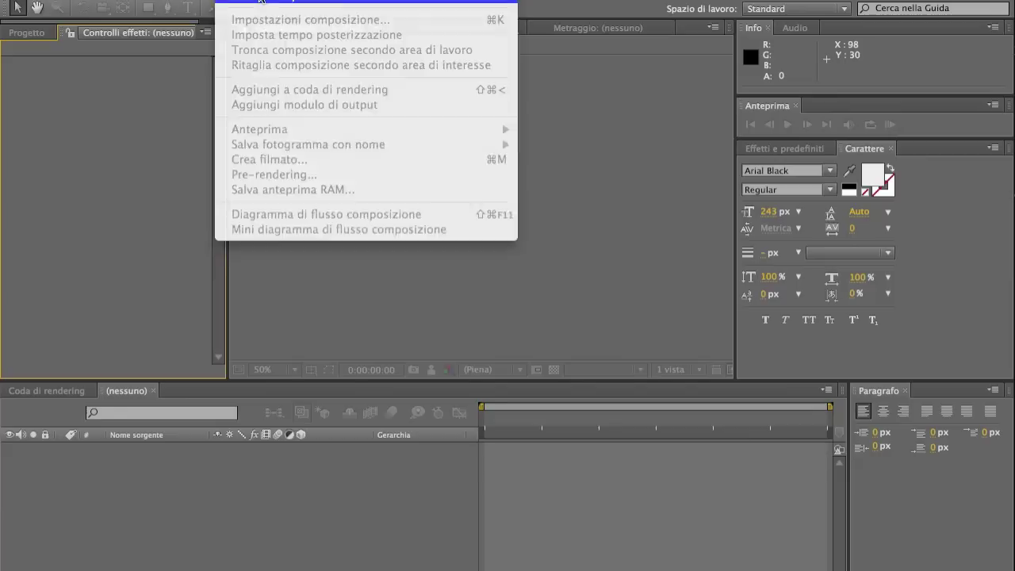
pyautogui.click(260, 2)
pyautogui.press('Return')
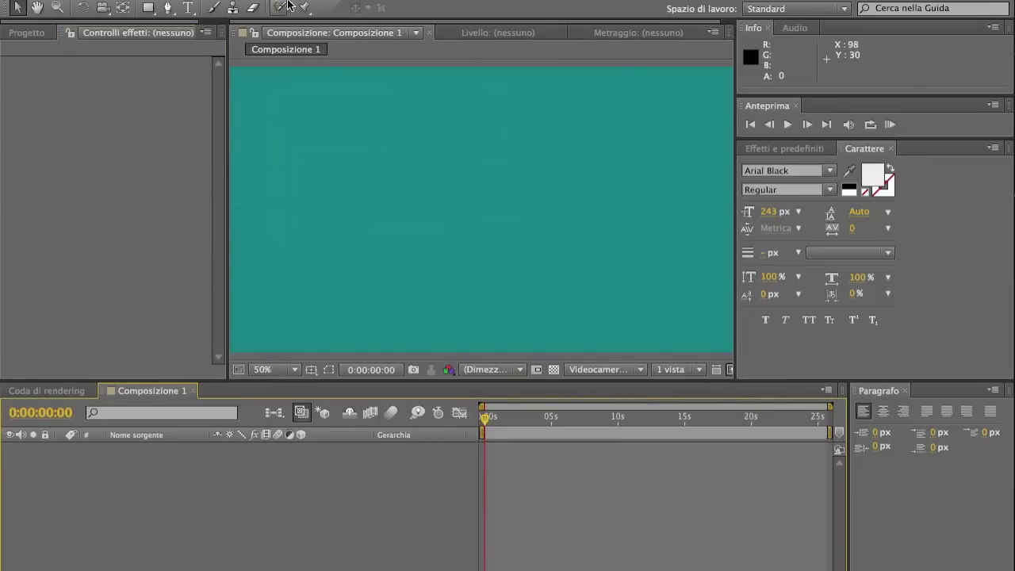
pyautogui.press(',')
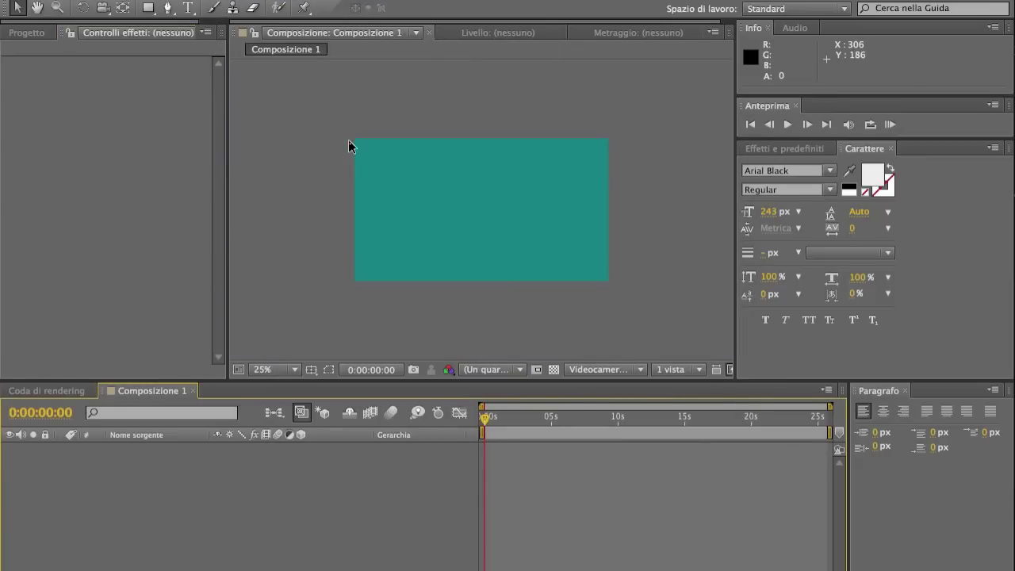
# Step: Change Composizione 1's background colour from teal to black
pyautogui.click(254, 0)
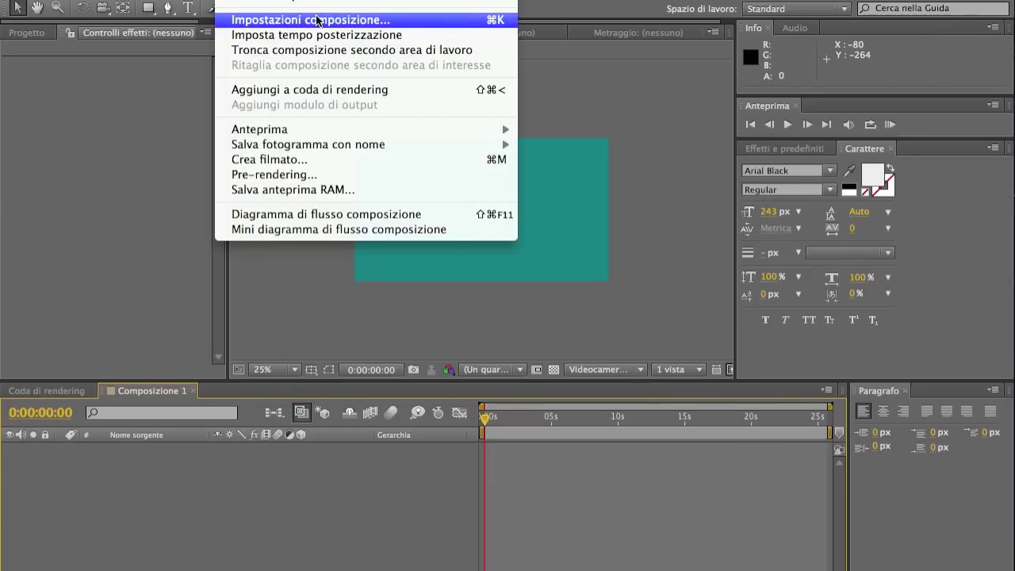
pyautogui.click(317, 20)
pyautogui.click(423, 396)
pyautogui.moveTo(424, 394); pyautogui.dragTo(885, 478)
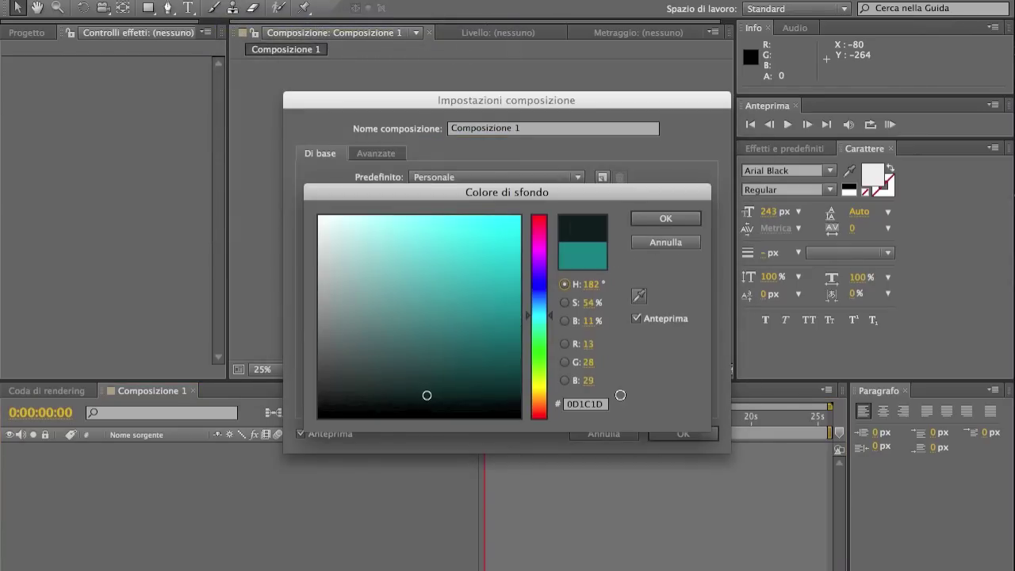
pyautogui.press('Return')
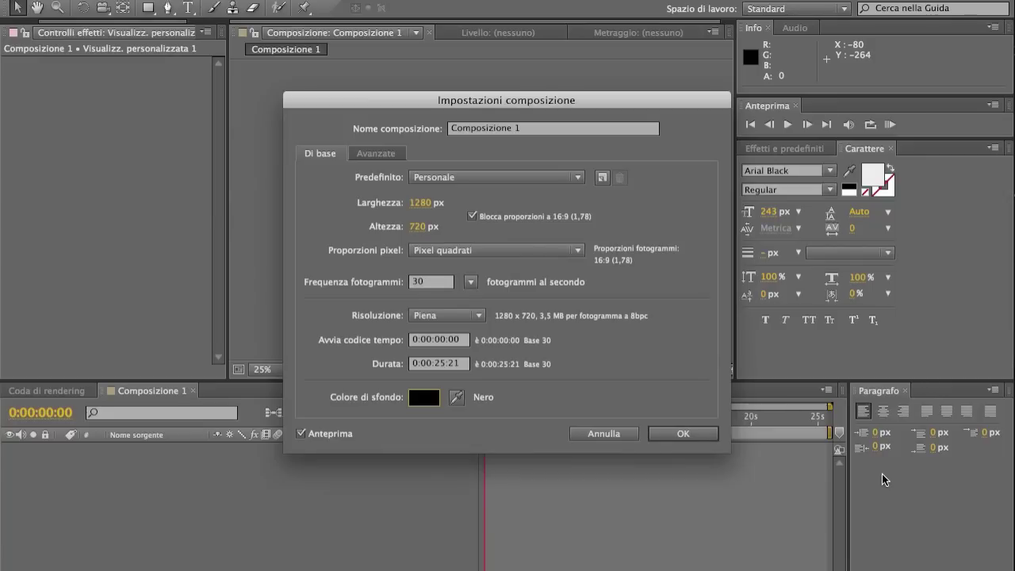
pyautogui.click(702, 434)
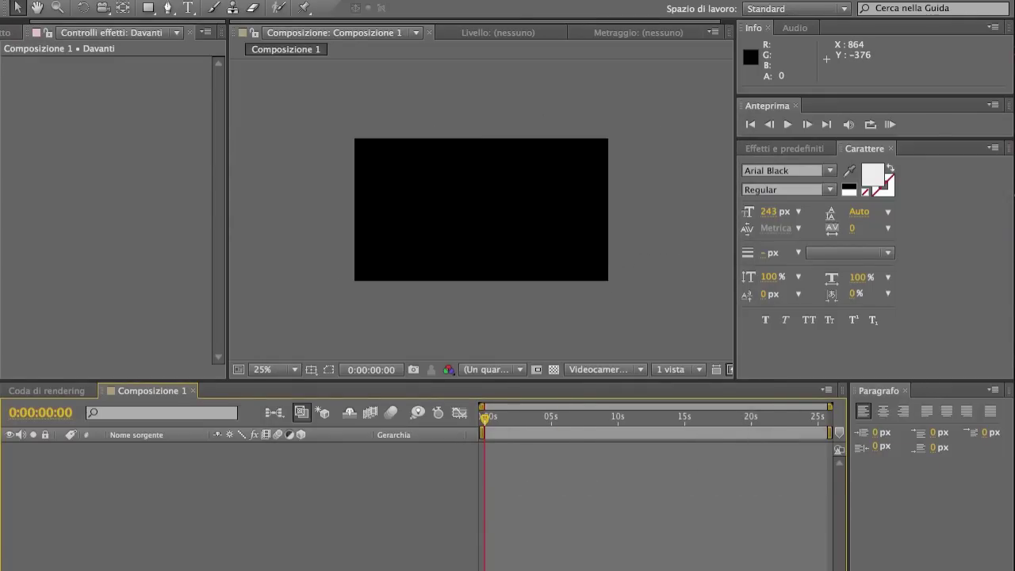
# Step: Create a 1280×720 solid named Turchese intenso tinta unita 1 coloured green 00934C
pyautogui.click(235, 334)
pyautogui.click(353, 1)
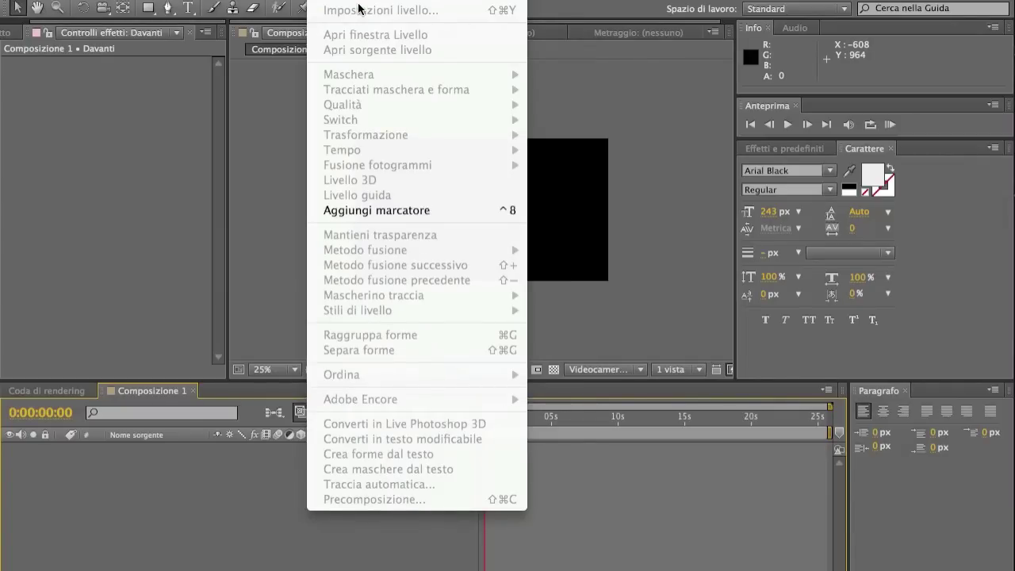
pyautogui.moveTo(365, 4)
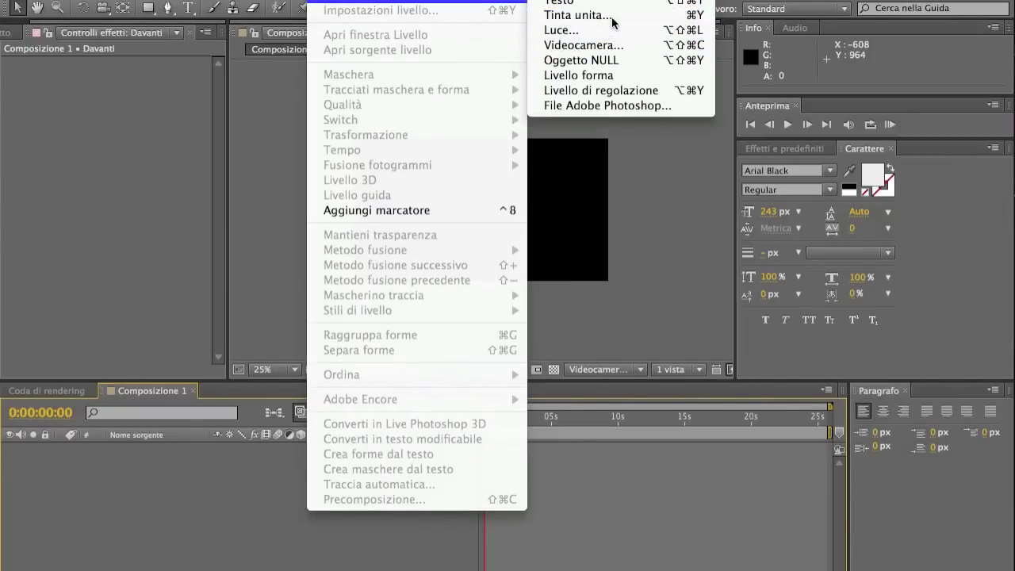
pyautogui.click(609, 16)
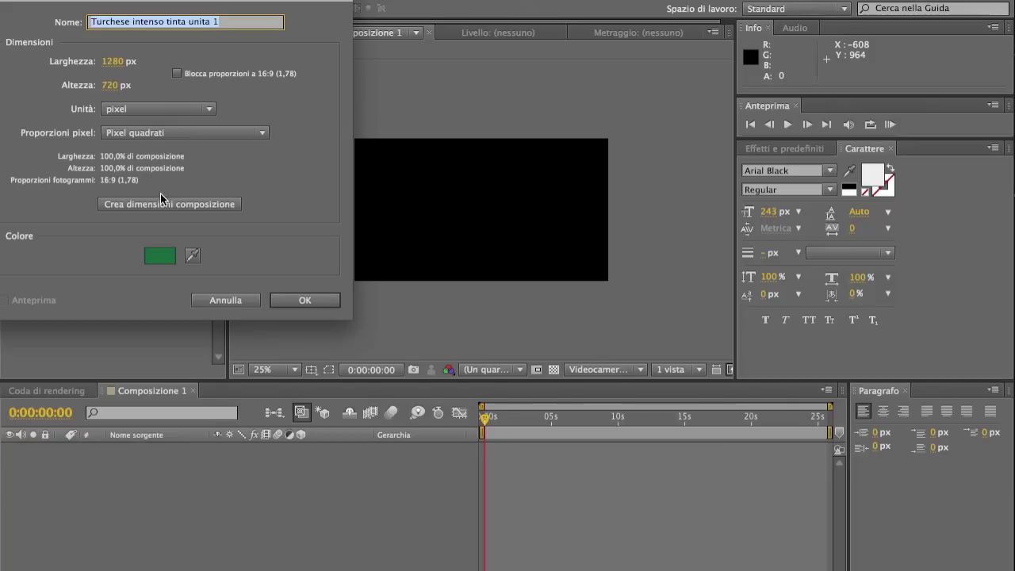
pyautogui.click(171, 255)
pyautogui.click(170, 265)
pyautogui.moveTo(346, 349)
pyautogui.mouseDown()
pyautogui.moveTo(689, 334)
pyautogui.moveTo(696, 301)
pyautogui.mouseUp()
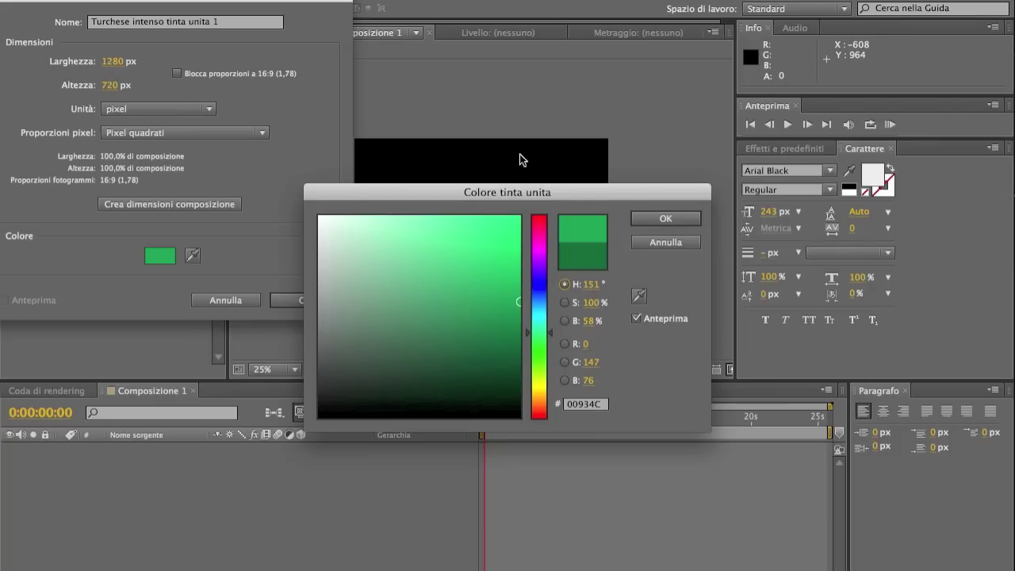
pyautogui.click(634, 222)
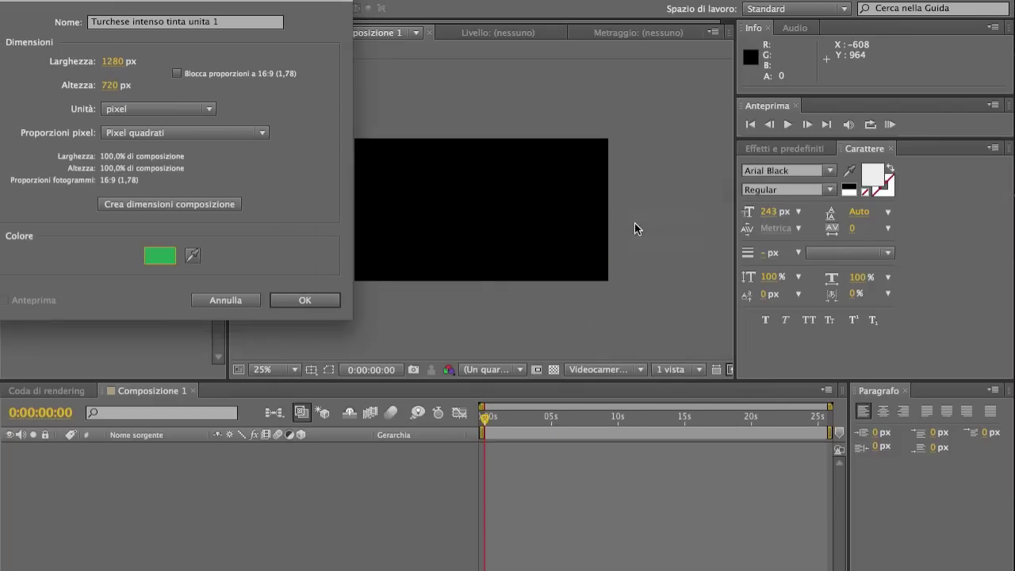
pyautogui.press('Return')
# Step: Apply the Optical Flares effect to the green solid layer
pyautogui.click(372, 0)
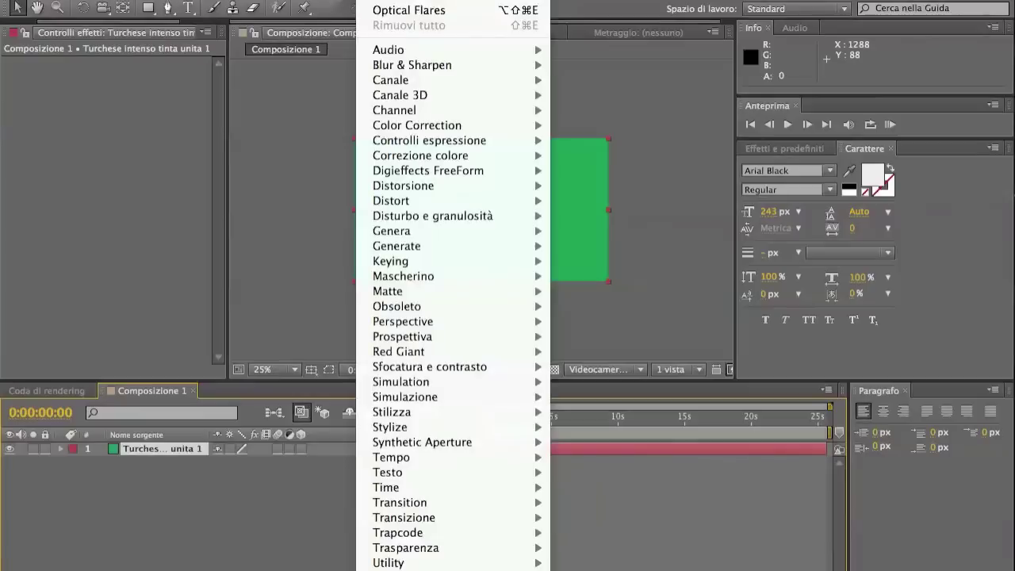
pyautogui.scroll(-1, 454, 286)
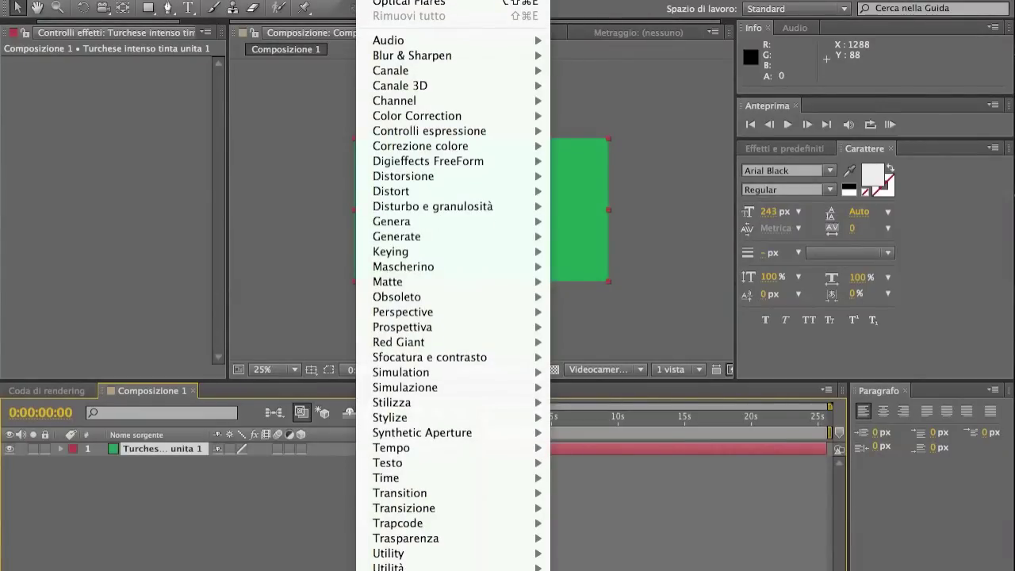
pyautogui.click(408, 2)
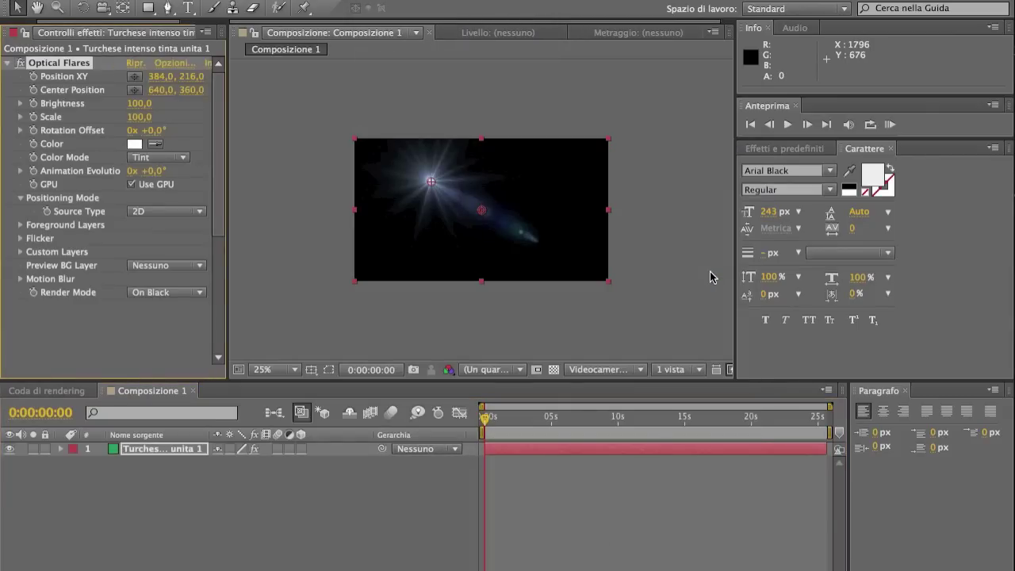
# Step: Set the viewer to half size, widen the composition panel and show Effetti e predefiniti
pyautogui.press('/')
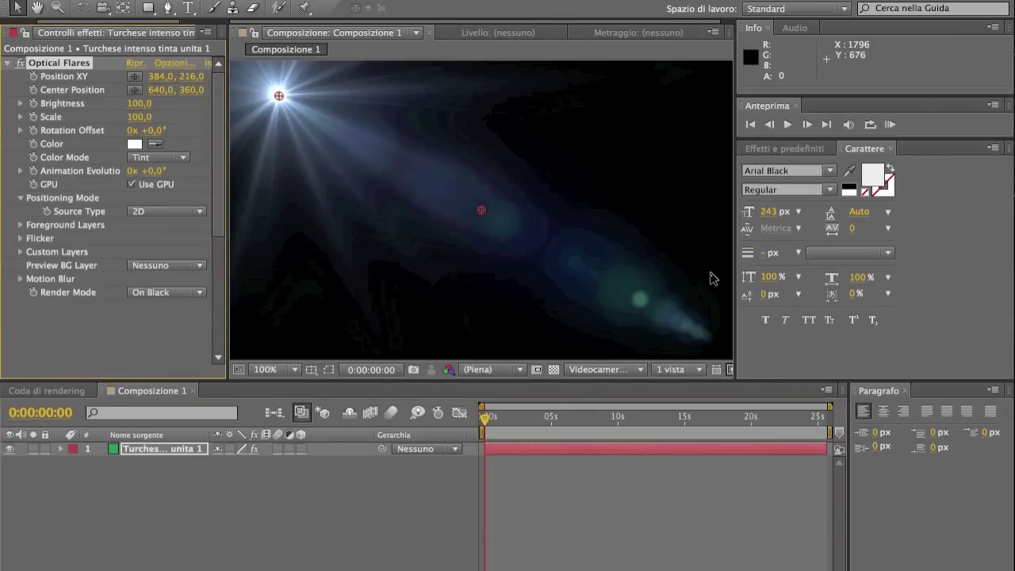
pyautogui.press(',')
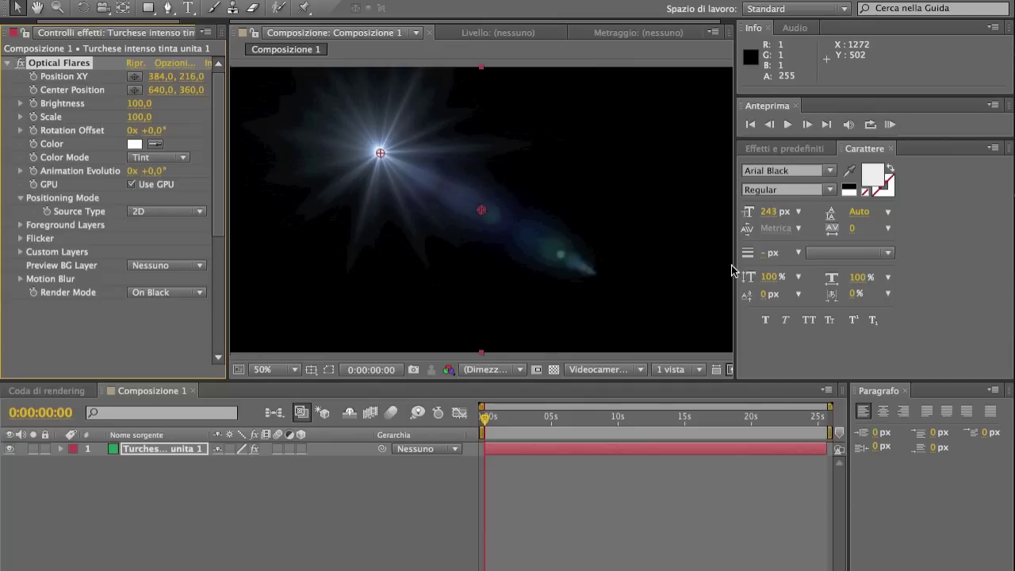
pyautogui.moveTo(734, 264); pyautogui.dragTo(848, 253)
pyautogui.click(895, 154)
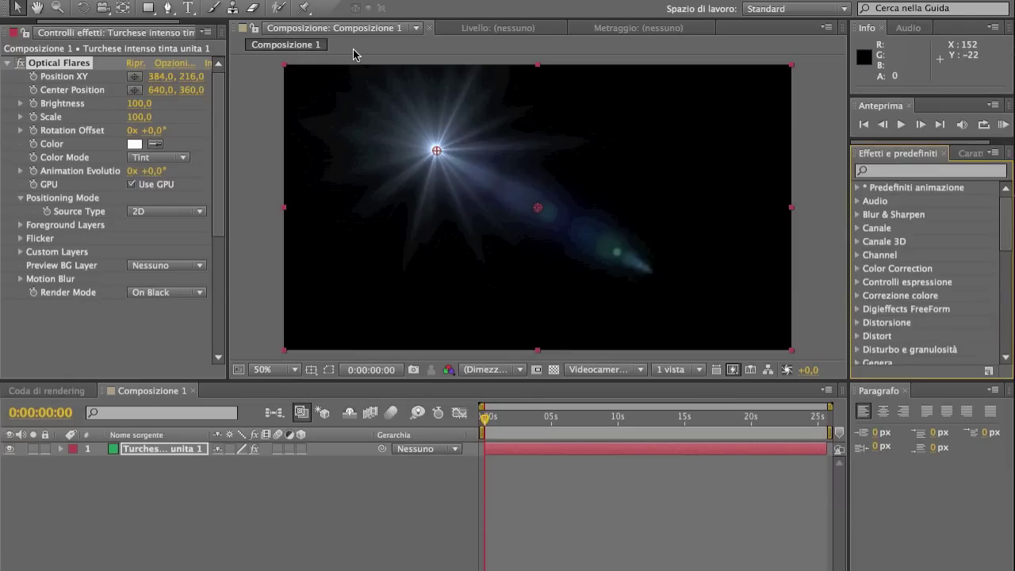
# Step: Try several Position XY values for the flare, including a typed vertical value of 547
pyautogui.moveTo(229, 68)
pyautogui.mouseDown()
pyautogui.moveTo(359, 53)
pyautogui.moveTo(329, 63)
pyautogui.mouseUp()
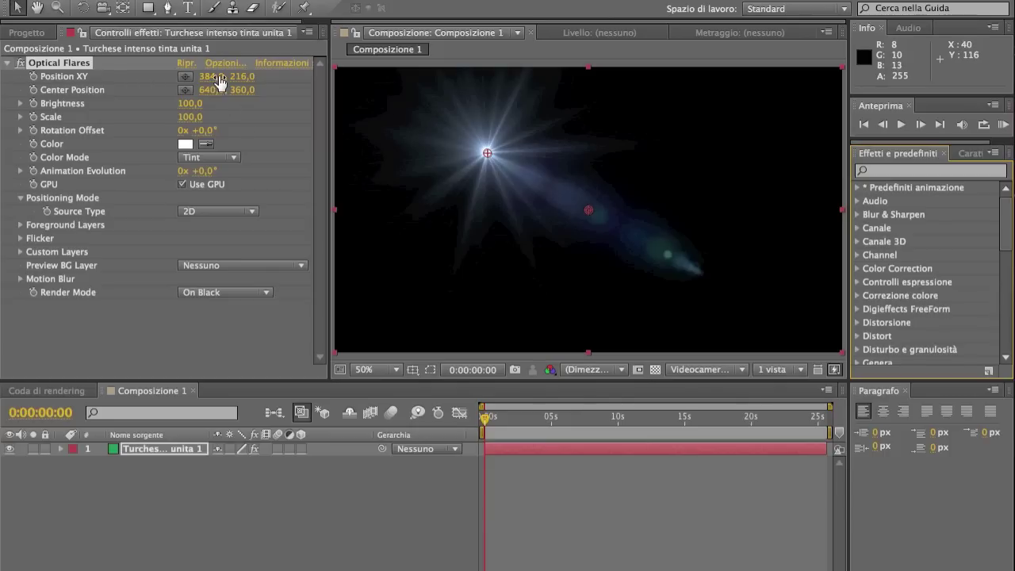
pyautogui.moveTo(220, 82)
pyautogui.mouseDown()
pyautogui.moveTo(276, 60)
pyautogui.moveTo(403, 63)
pyautogui.mouseUp()
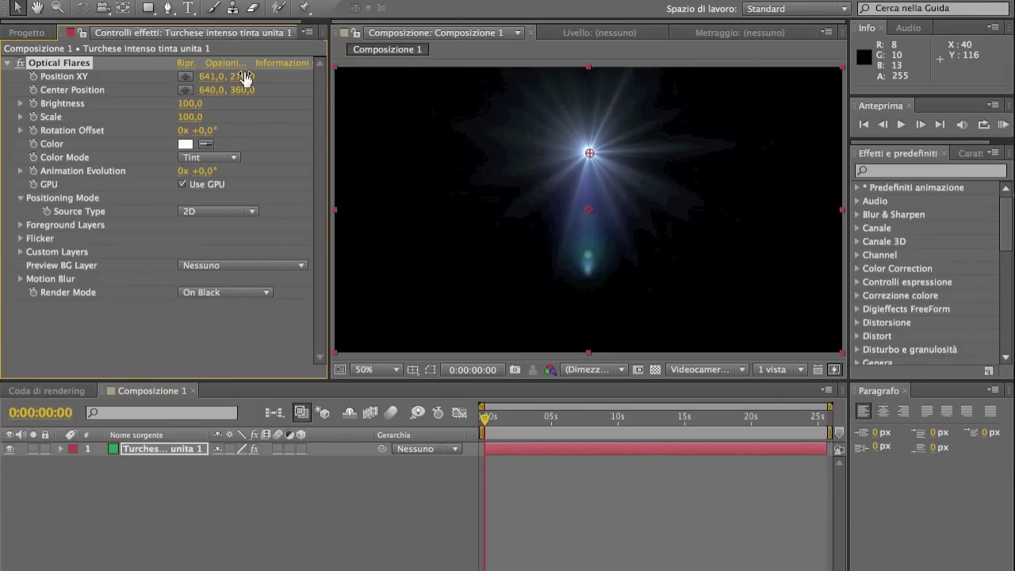
pyautogui.moveTo(245, 77); pyautogui.dragTo(562, 157)
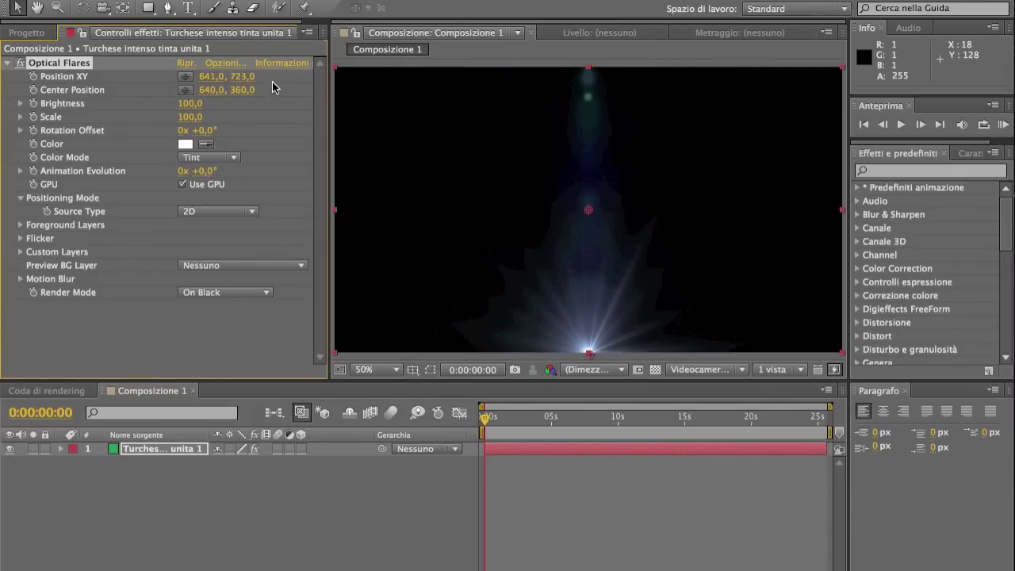
pyautogui.click(240, 76)
pyautogui.write('547')
pyautogui.press('Return')
pyautogui.click(184, 78)
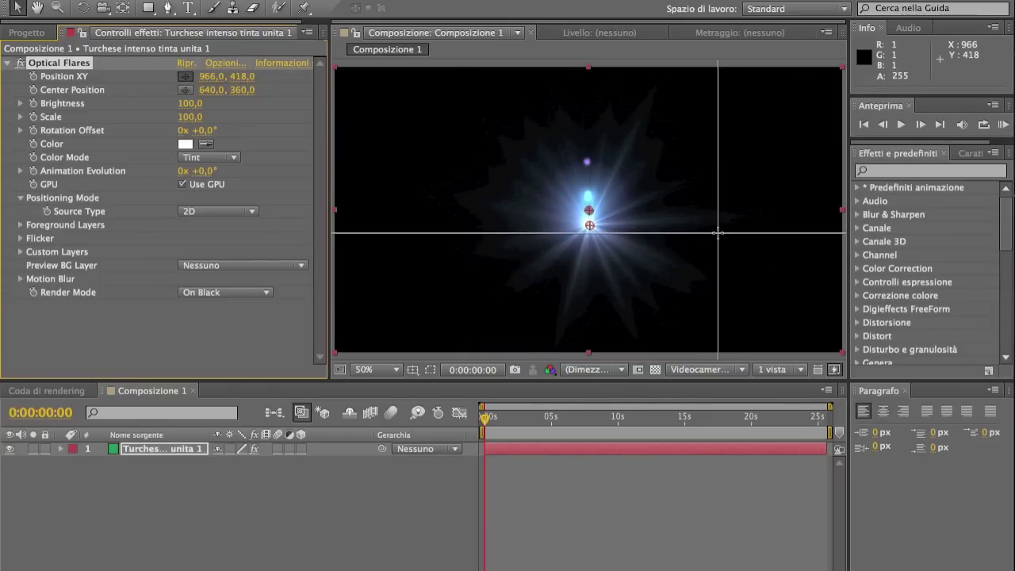
# Step: Drag the flare source to 268, 166 in the frame, then scrub Center Position to 574, 356
pyautogui.click(476, 116)
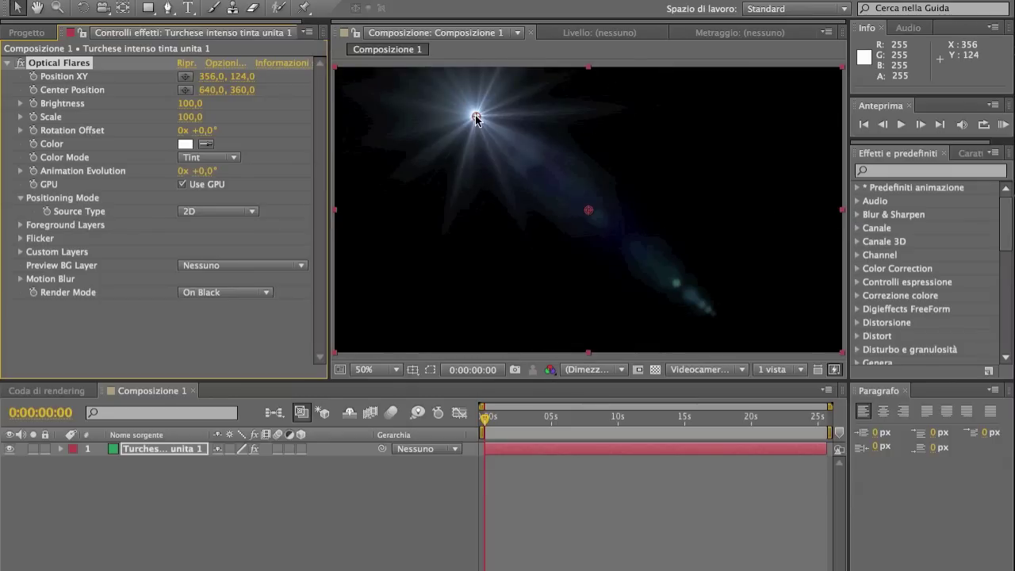
pyautogui.click(186, 76)
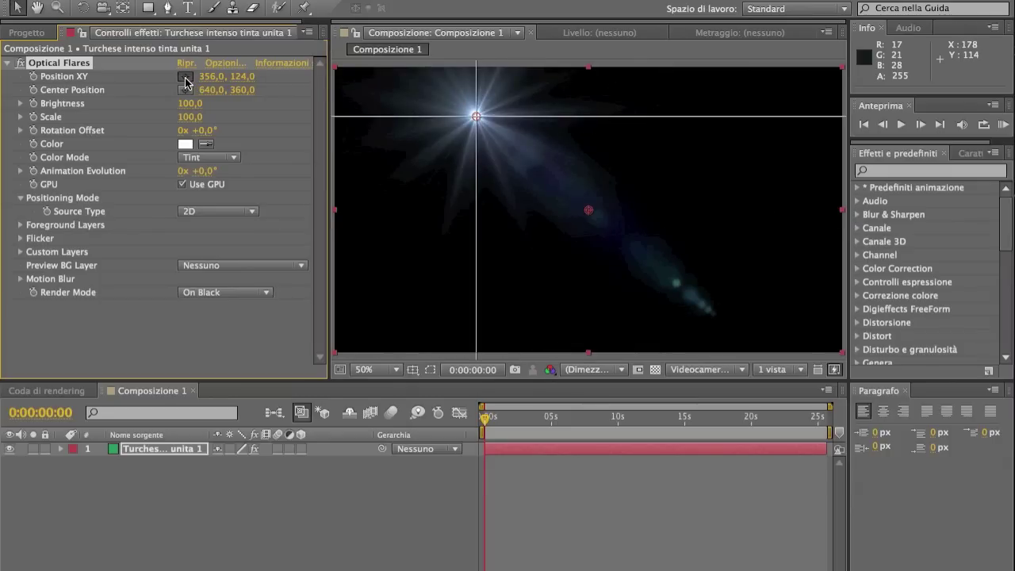
pyautogui.click(777, 117)
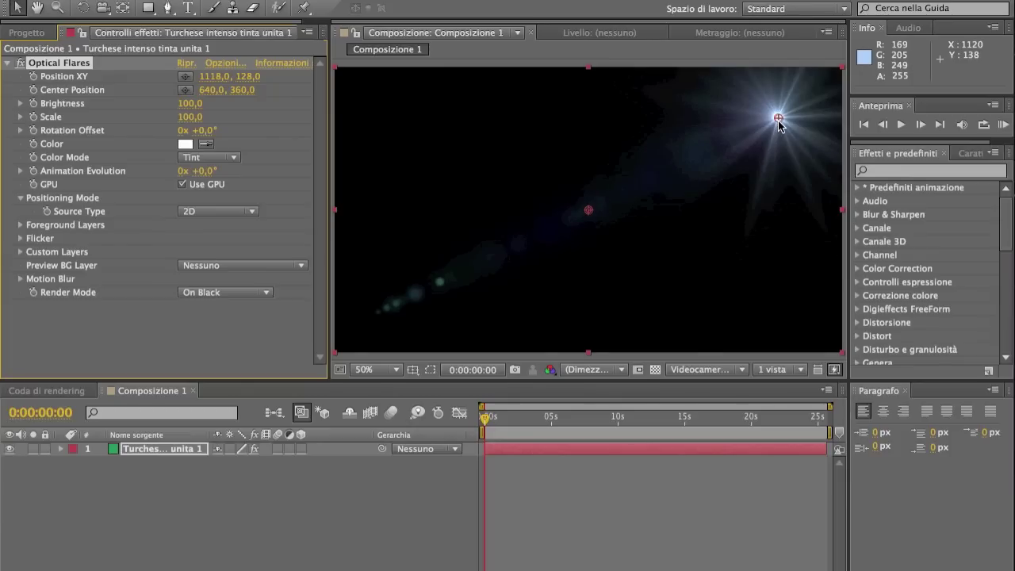
pyautogui.moveTo(778, 120)
pyautogui.mouseDown()
pyautogui.moveTo(785, 176)
pyautogui.moveTo(787, 145)
pyautogui.moveTo(620, 153)
pyautogui.moveTo(441, 139)
pyautogui.mouseUp()
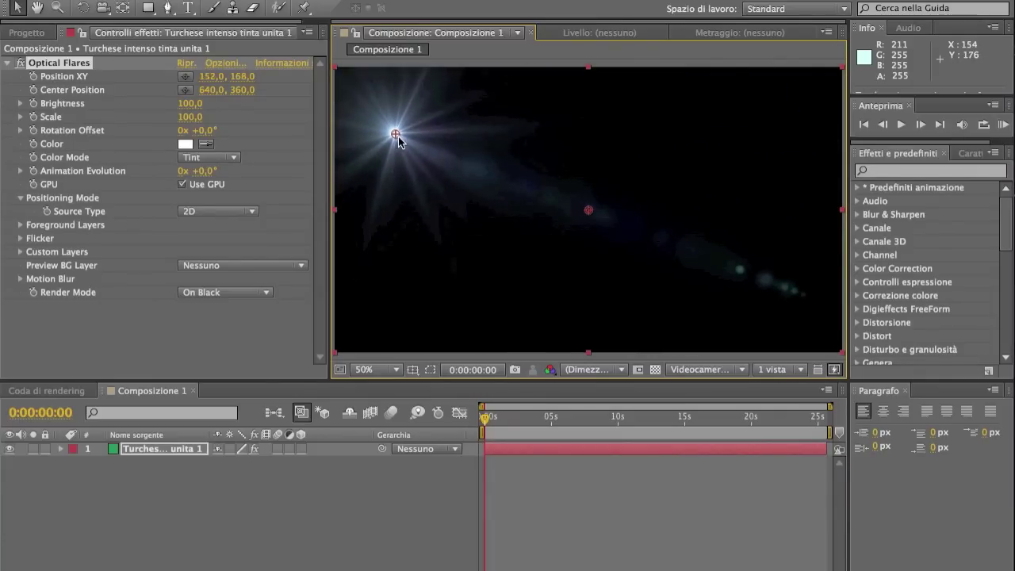
pyautogui.click(54, 94)
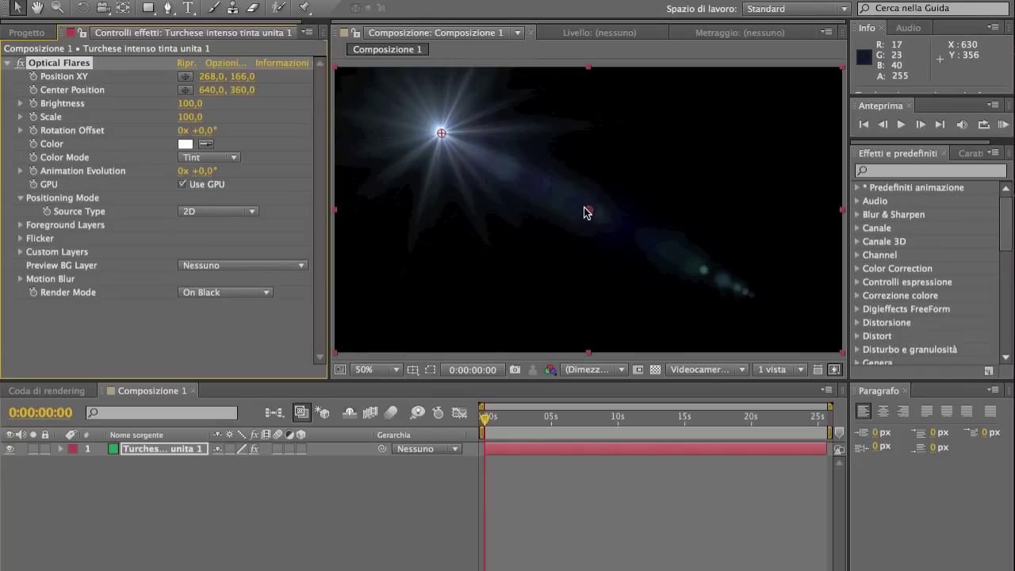
pyautogui.moveTo(237, 90); pyautogui.dragTo(168, 95)
# Step: Drag Center Position to 618, 260 and Position XY to 350, 158, then raise Brightness to 200
pyautogui.click(185, 90)
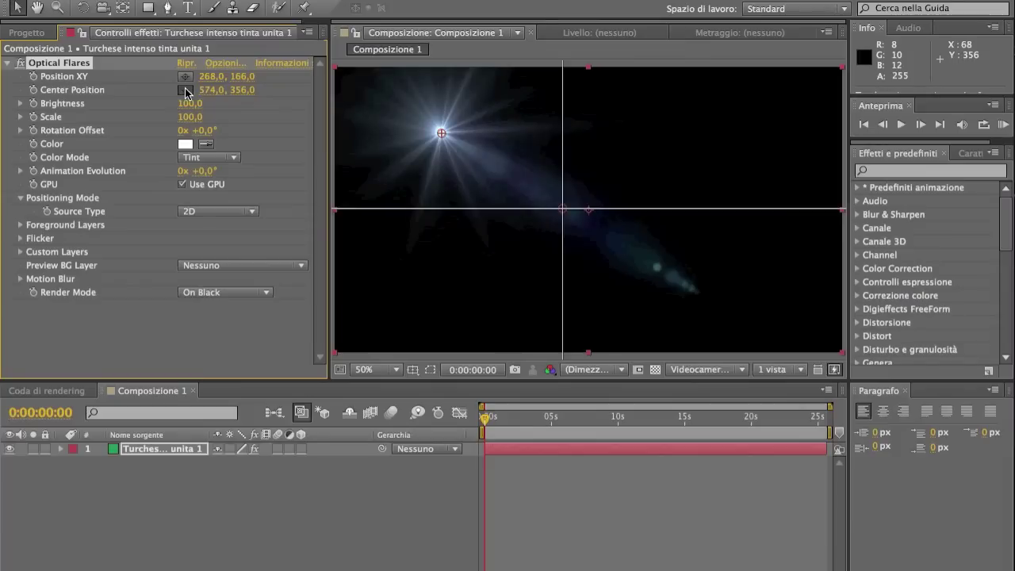
pyautogui.click(637, 146)
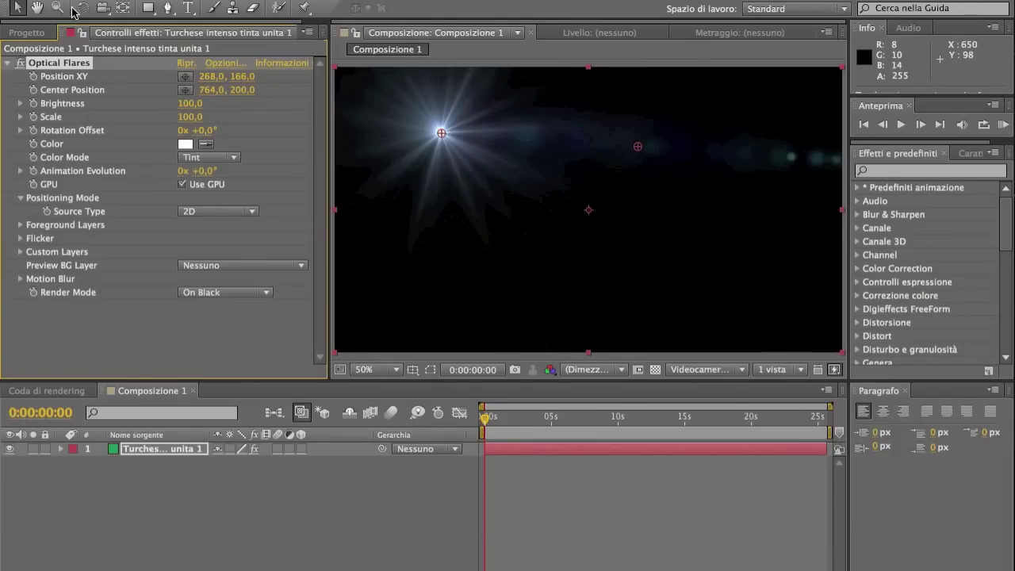
pyautogui.moveTo(637, 148)
pyautogui.mouseDown()
pyautogui.moveTo(459, 202)
pyautogui.moveTo(582, 181)
pyautogui.moveTo(580, 170)
pyautogui.mouseUp()
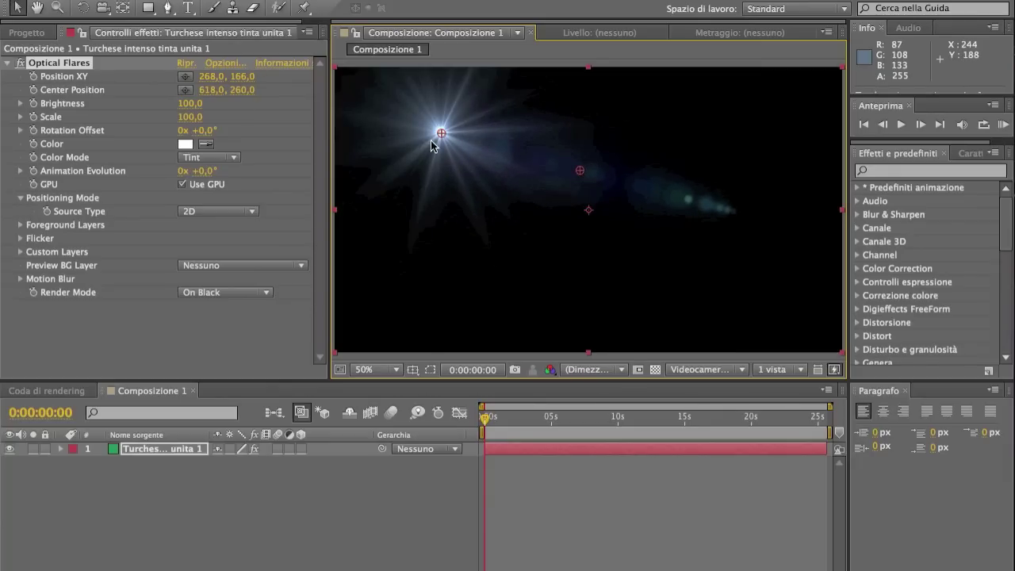
pyautogui.moveTo(441, 133)
pyautogui.mouseDown()
pyautogui.moveTo(441, 163)
pyautogui.moveTo(686, 112)
pyautogui.mouseUp()
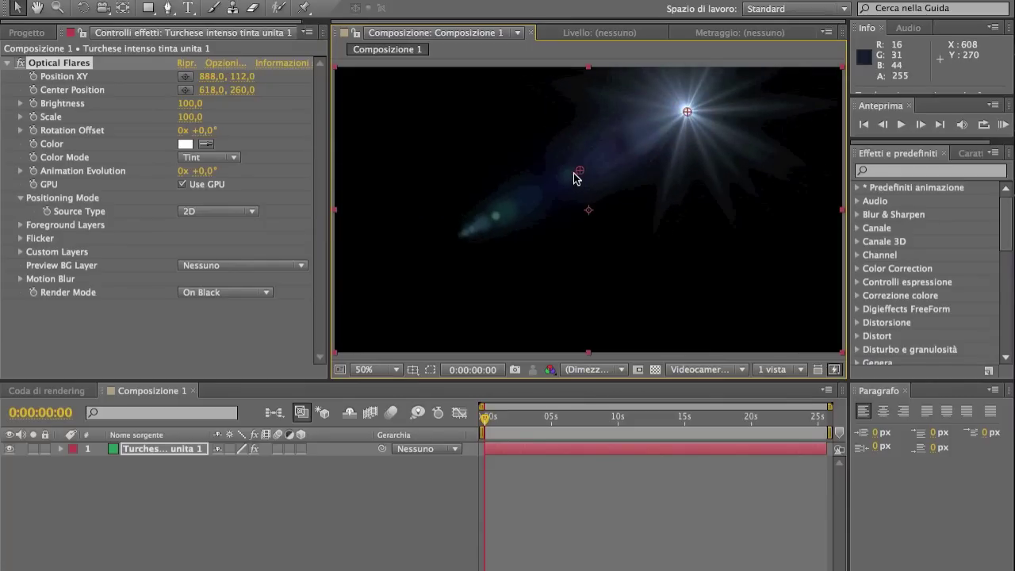
pyautogui.moveTo(580, 170); pyautogui.dragTo(427, 131)
pyautogui.moveTo(685, 115); pyautogui.dragTo(678, 168)
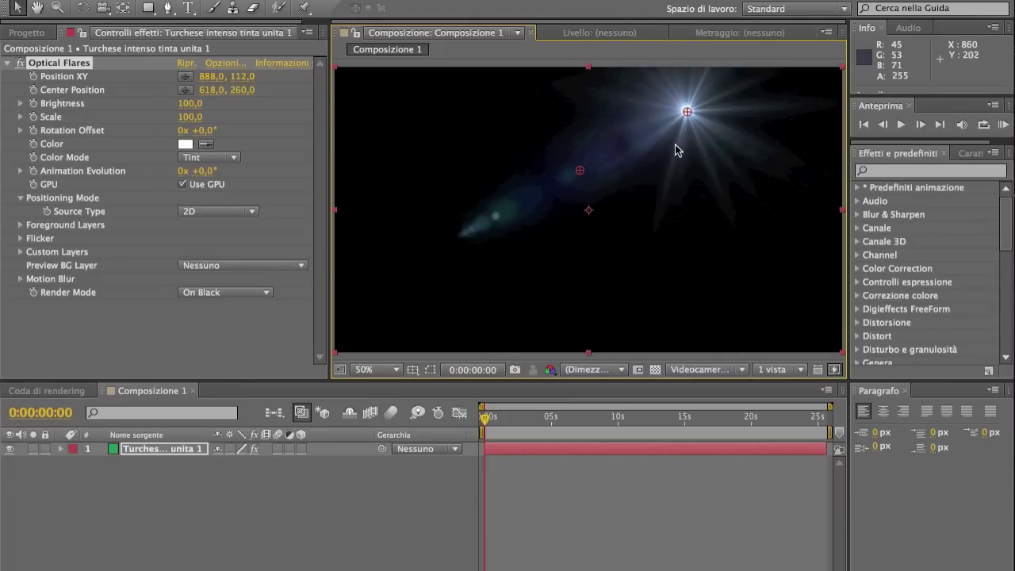
pyautogui.moveTo(687, 112); pyautogui.dragTo(473, 129)
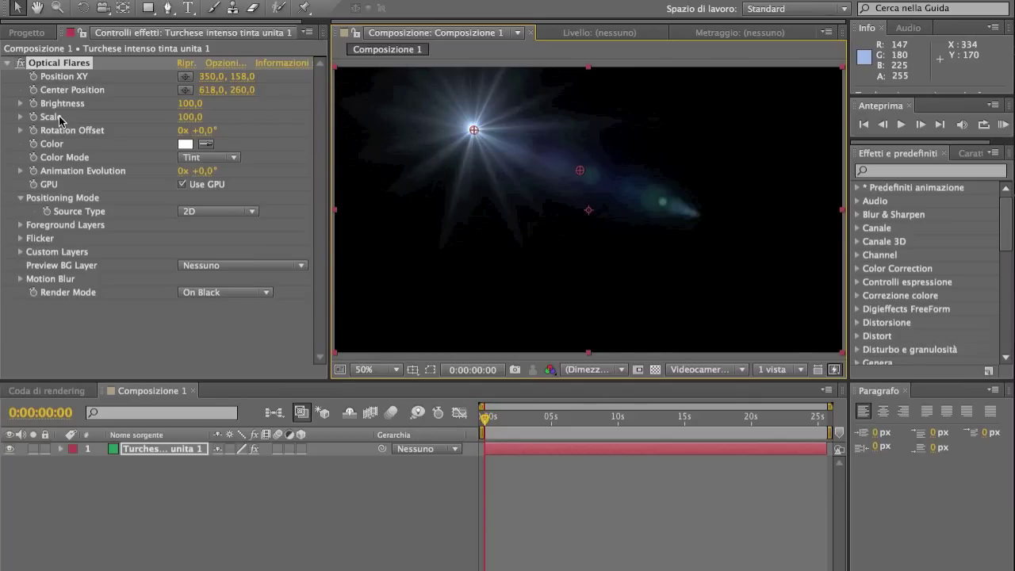
pyautogui.moveTo(188, 104)
pyautogui.mouseDown()
pyautogui.moveTo(242, 94)
pyautogui.moveTo(116, 137)
pyautogui.mouseUp()
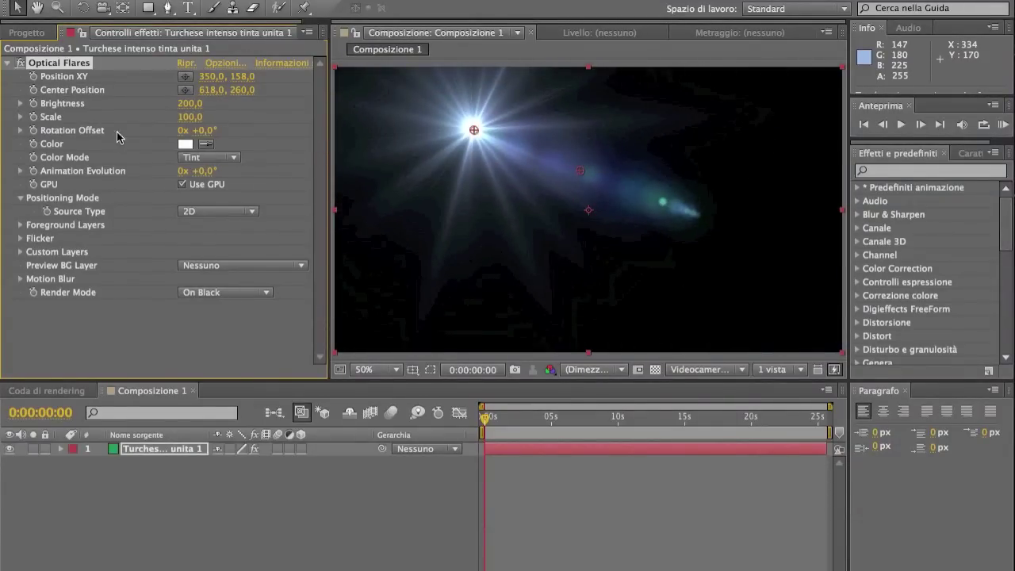
pyautogui.click(21, 104)
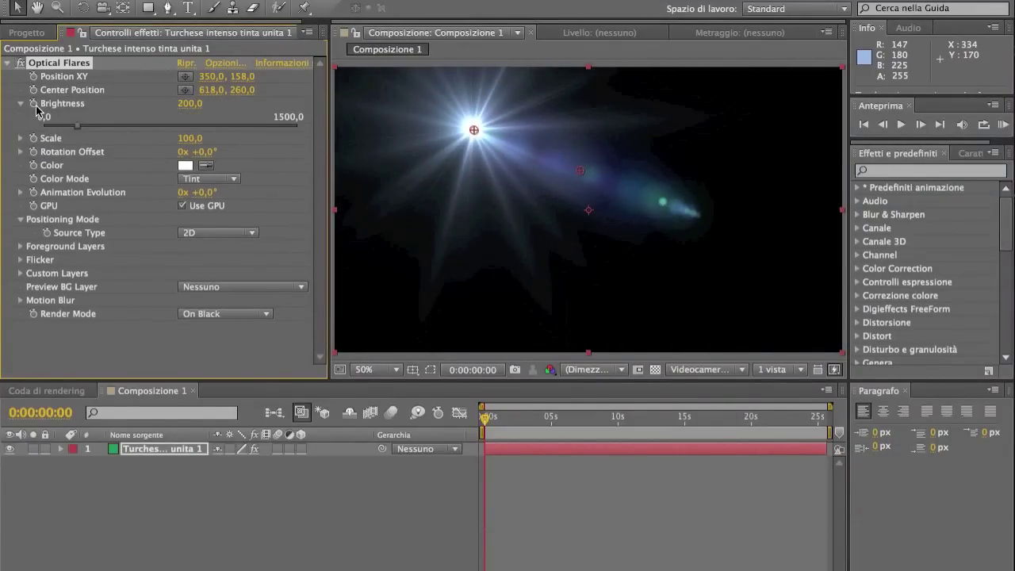
pyautogui.click(88, 126)
pyautogui.moveTo(99, 125); pyautogui.dragTo(211, 117)
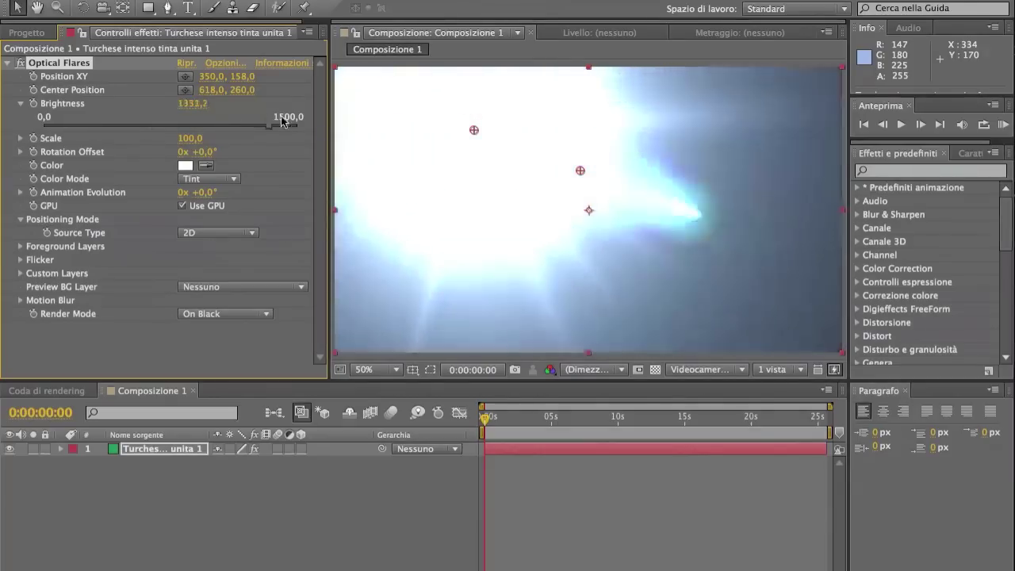
pyautogui.hotkey('ctrl', 'z')
pyautogui.hotkey('ctrl', 'z')
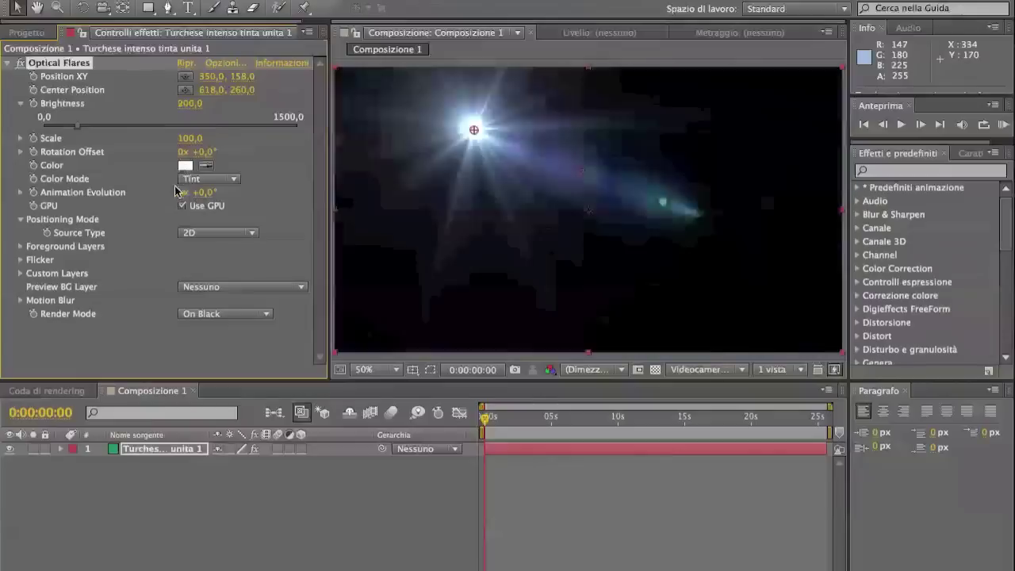
pyautogui.click(21, 104)
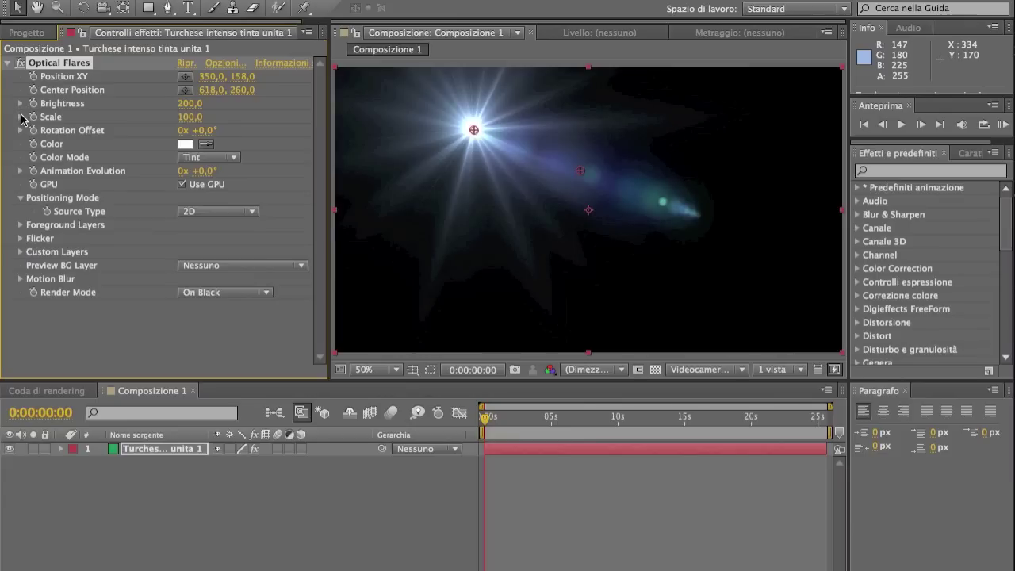
pyautogui.moveTo(190, 117)
pyautogui.mouseDown()
pyautogui.moveTo(260, 110)
pyautogui.moveTo(184, 139)
pyautogui.mouseUp()
pyautogui.moveTo(185, 103)
pyautogui.mouseDown()
pyautogui.moveTo(200, 97)
pyautogui.moveTo(193, 120)
pyautogui.mouseUp()
pyautogui.click(190, 104)
pyautogui.press('BackSpace')
pyautogui.write('0')
pyautogui.press('Return')
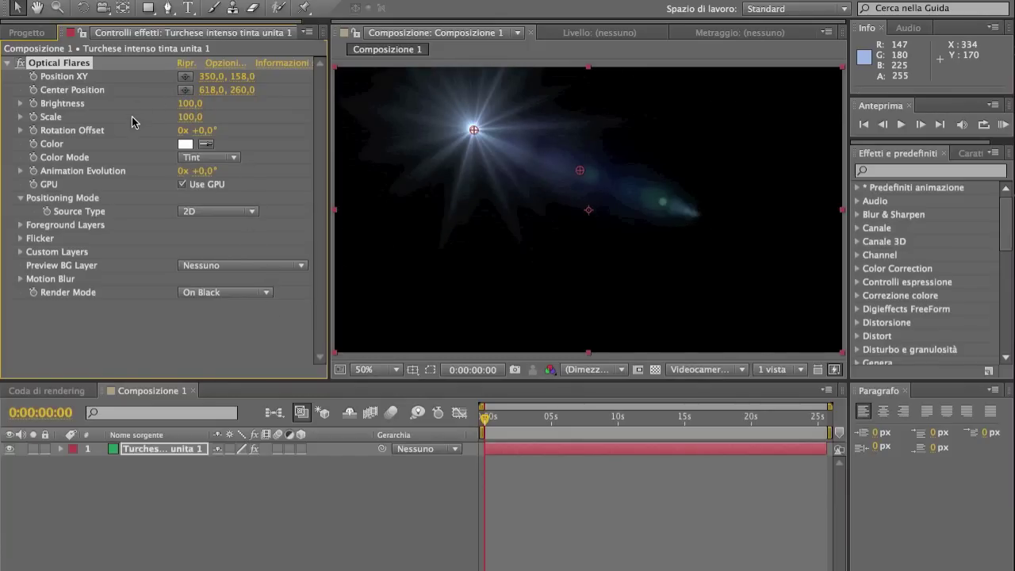
# Step: Scrub Rotation Offset to spin the flare rays, then reset its revolutions to 0
pyautogui.click(19, 131)
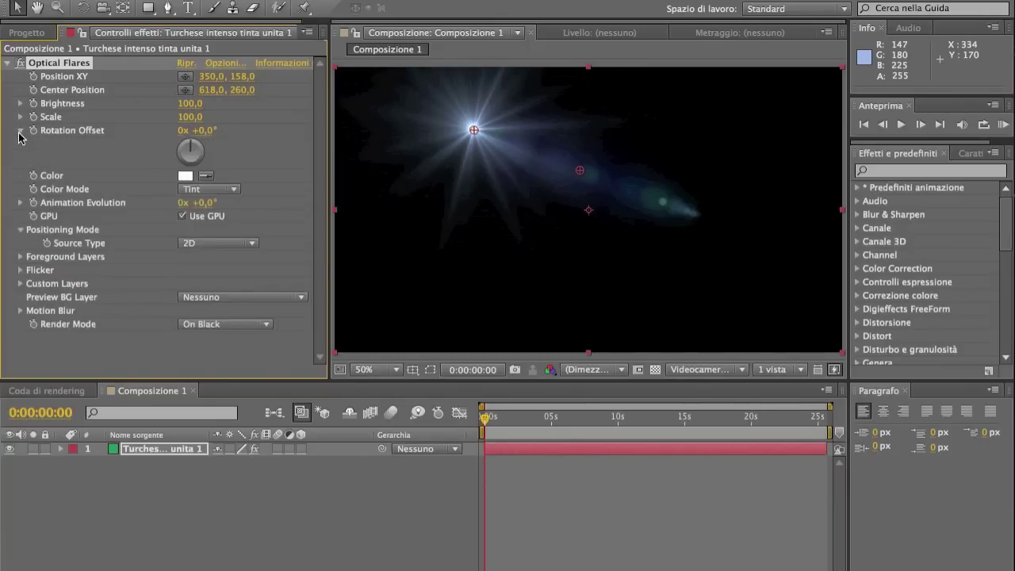
pyautogui.click(19, 133)
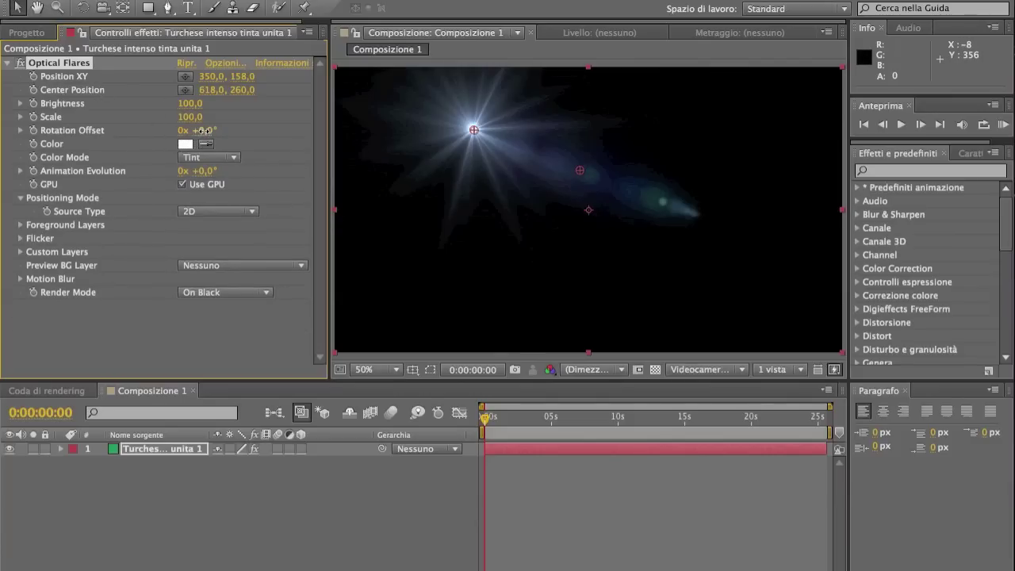
pyautogui.moveTo(208, 130); pyautogui.dragTo(337, 140)
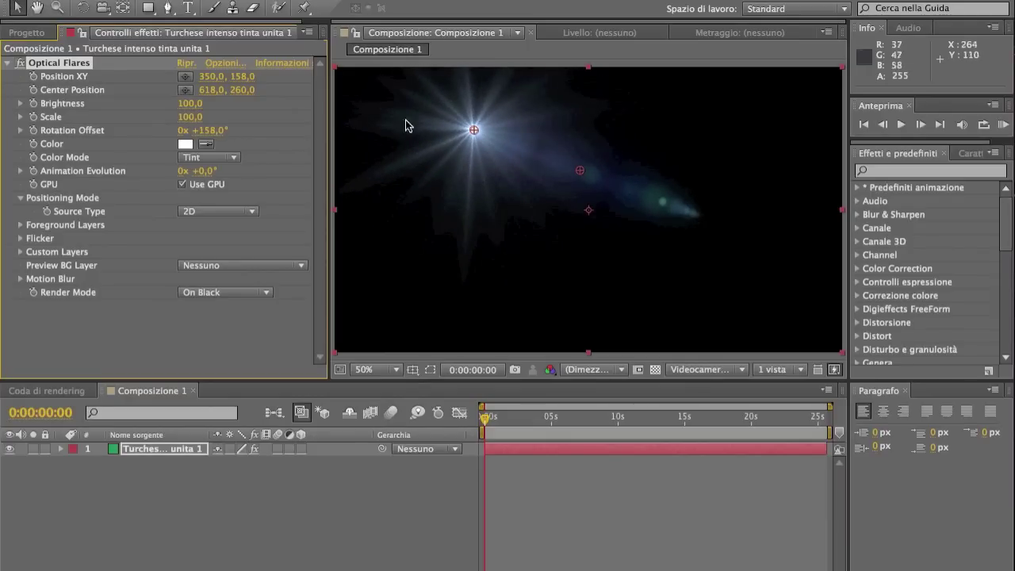
pyautogui.moveTo(181, 130); pyautogui.dragTo(220, 134)
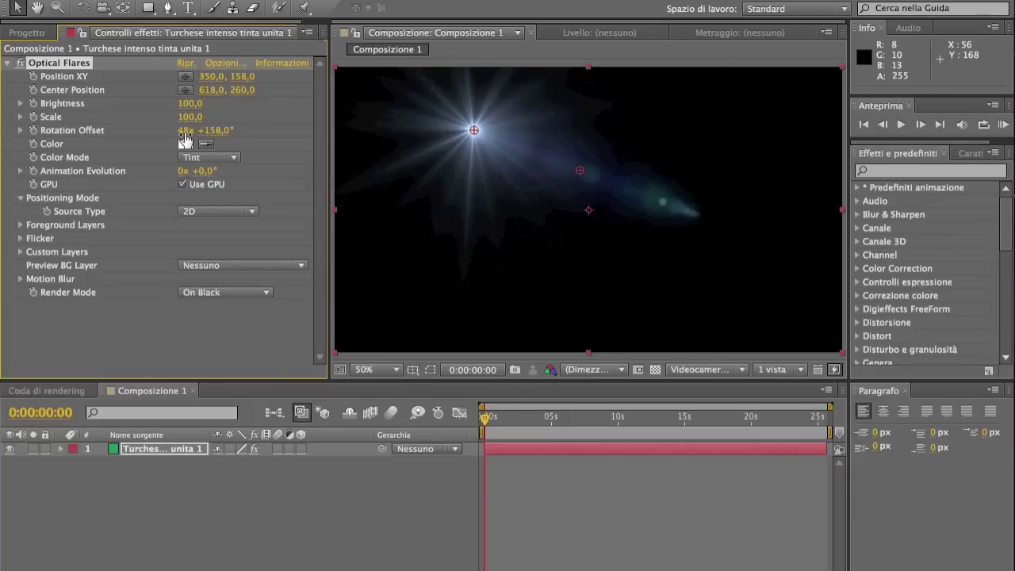
pyautogui.click(185, 133)
pyautogui.write('0')
pyautogui.press('Return')
# Step: Zero the Rotation Offset degrees, then turn its dial to 1x +32,0°
pyautogui.moveTo(213, 130); pyautogui.dragTo(346, 94)
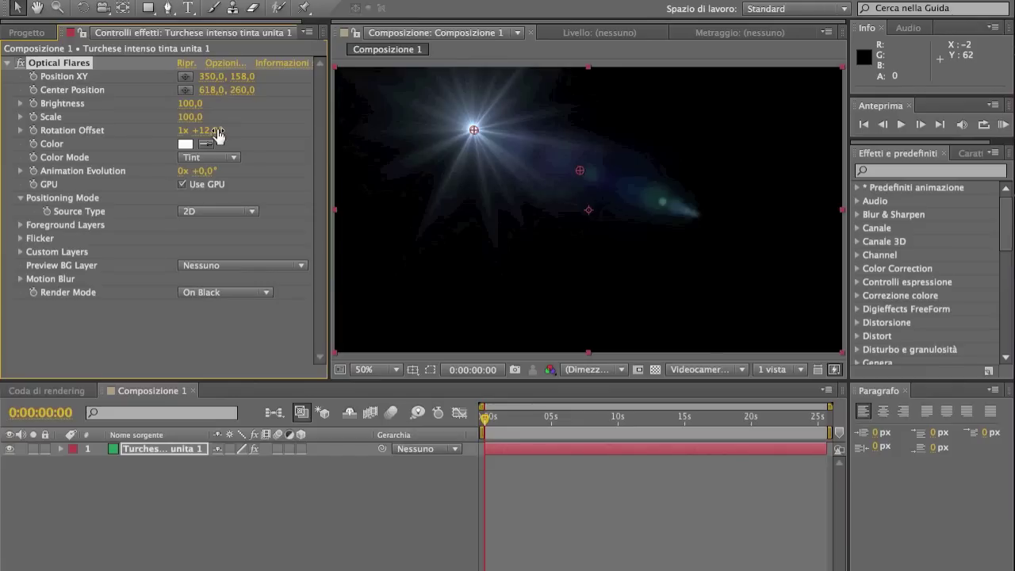
pyautogui.hotkey('ctrl', 'z')
pyautogui.moveTo(218, 137); pyautogui.dragTo(219, 136)
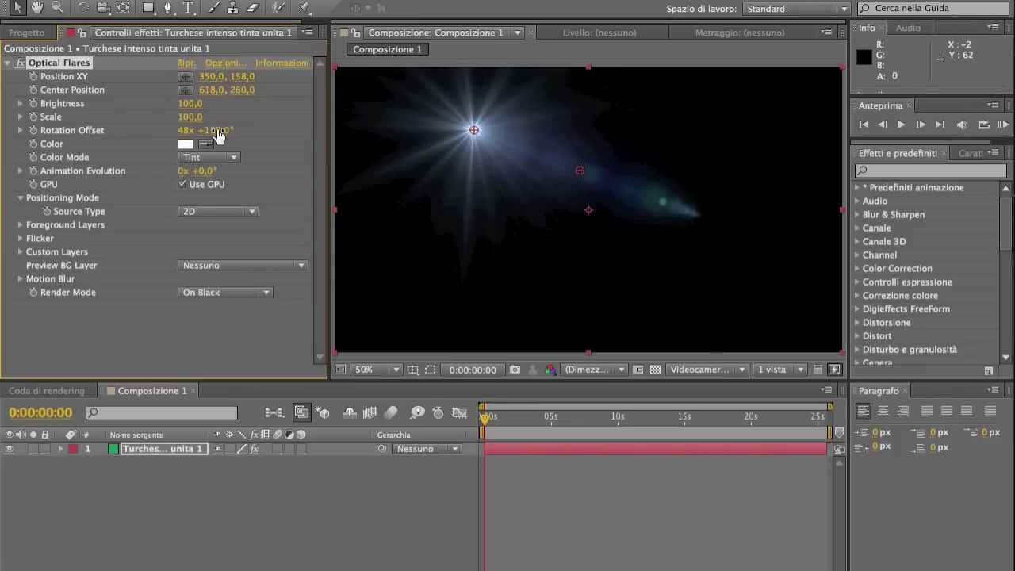
pyautogui.click(184, 130)
pyautogui.press('Tab')
pyautogui.write('0')
pyautogui.press('Return')
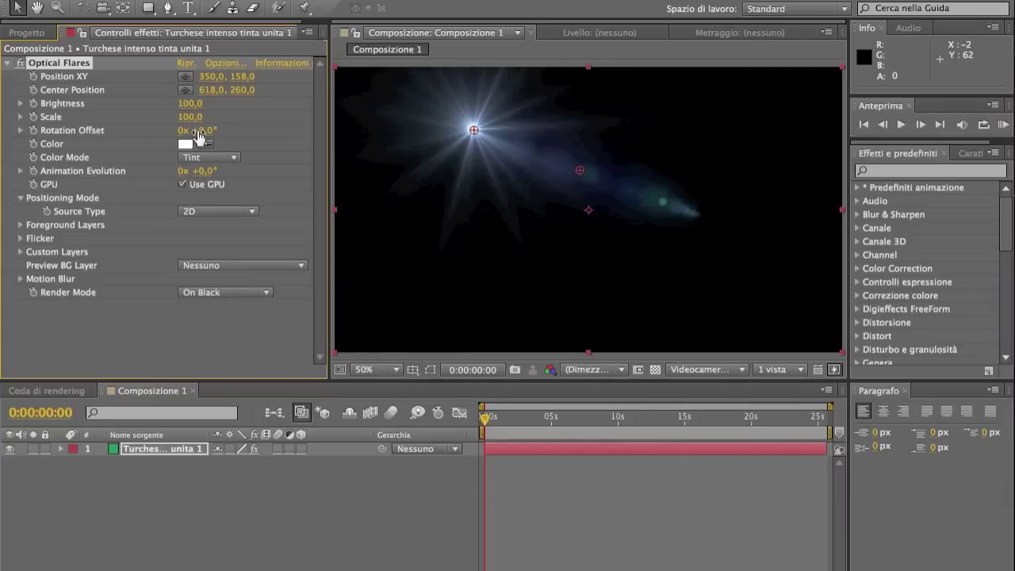
pyautogui.click(21, 130)
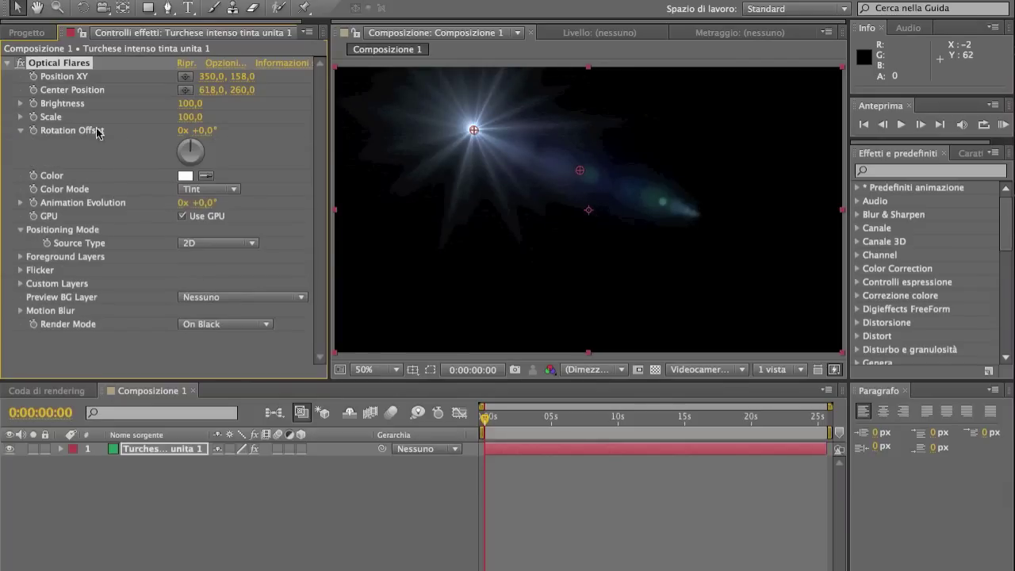
pyautogui.moveTo(191, 149)
pyautogui.mouseDown()
pyautogui.moveTo(192, 179)
pyautogui.moveTo(197, 139)
pyautogui.mouseUp()
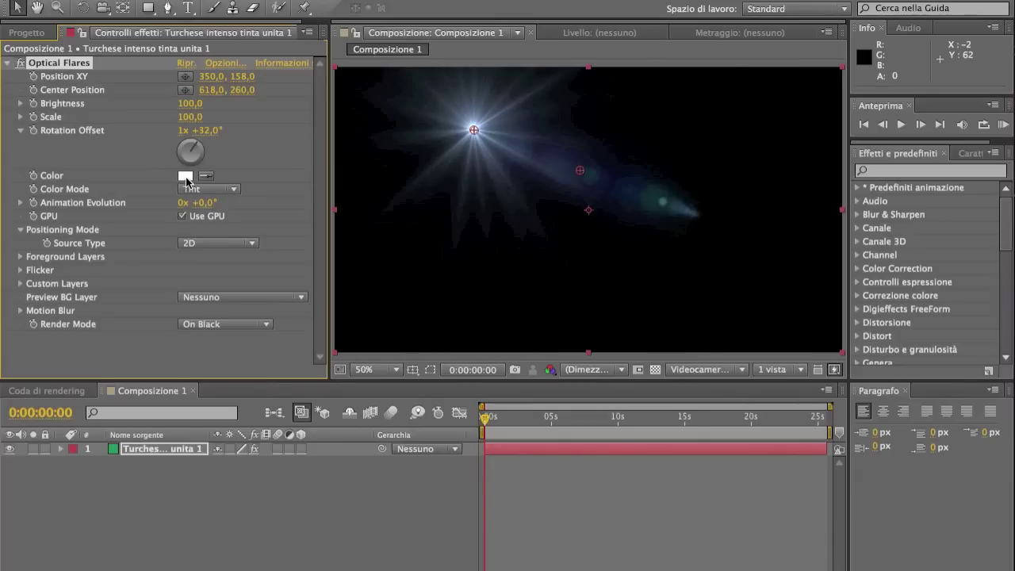
# Step: Open the flare Color picker without changing it and collapse Rotation Offset at 0x +0,0°
pyautogui.click(188, 177)
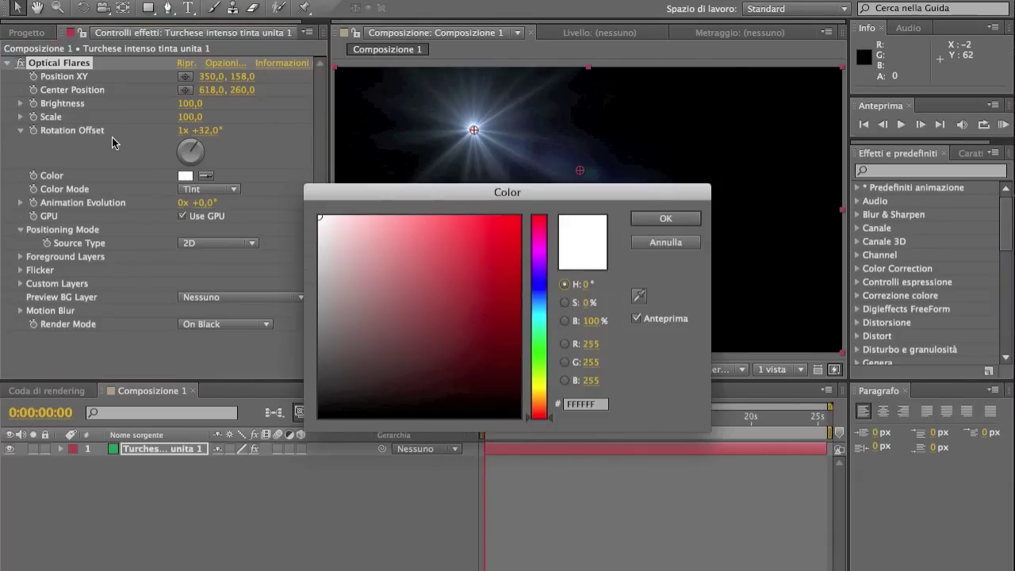
pyautogui.click(698, 242)
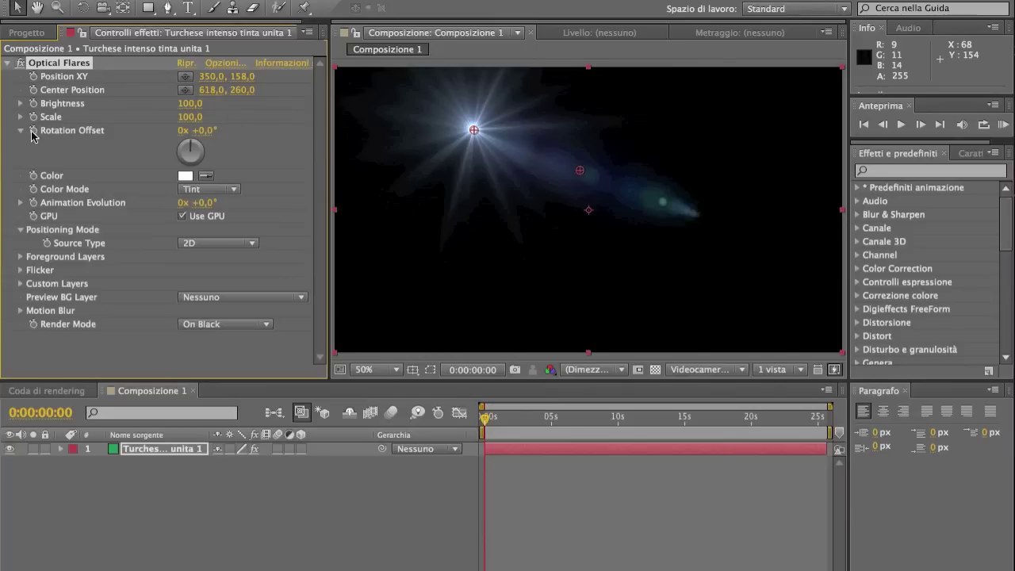
pyautogui.click(21, 130)
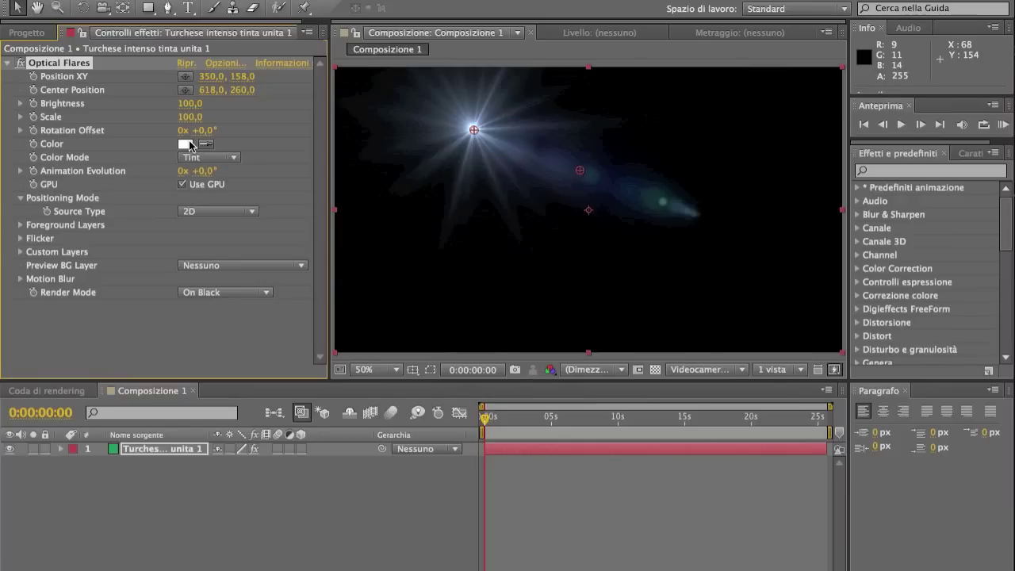
# Step: Preview the flare Color in red and blue-violet, then cancel to keep it white
pyautogui.click(188, 144)
pyautogui.moveTo(475, 192)
pyautogui.mouseDown()
pyautogui.moveTo(436, 297)
pyautogui.moveTo(968, 252)
pyautogui.mouseUp()
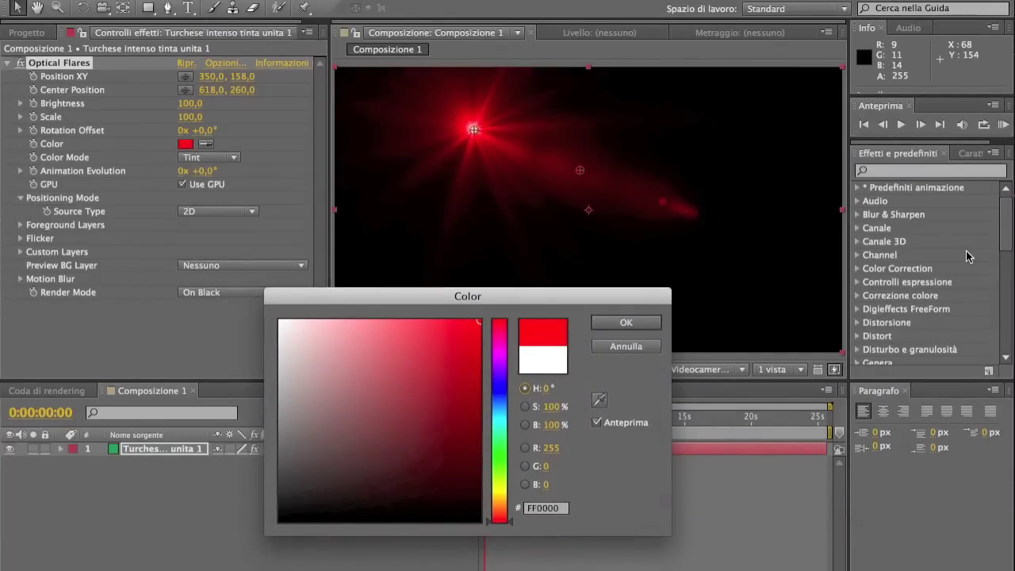
pyautogui.moveTo(500, 399); pyautogui.dragTo(498, 381)
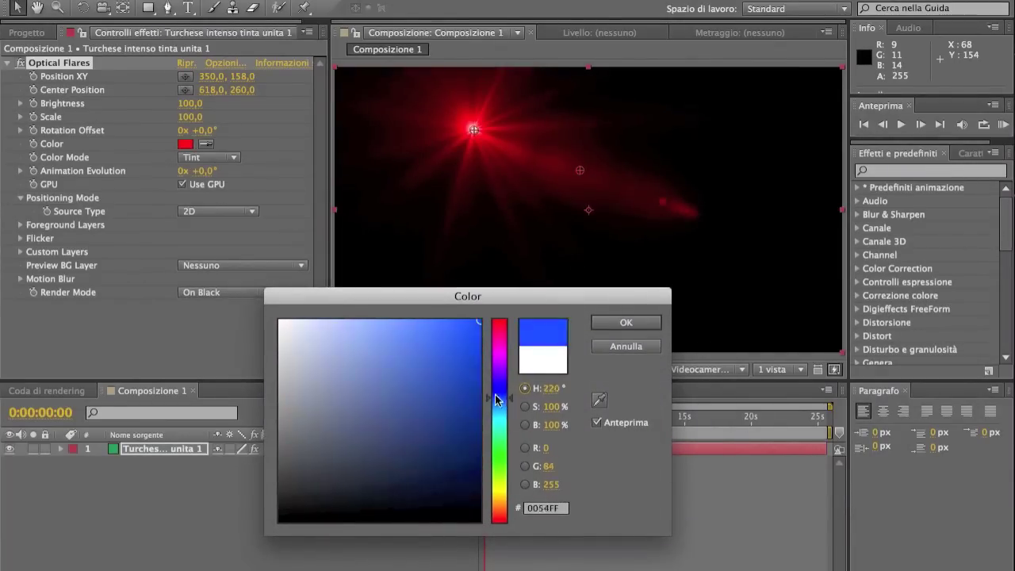
pyautogui.click(646, 347)
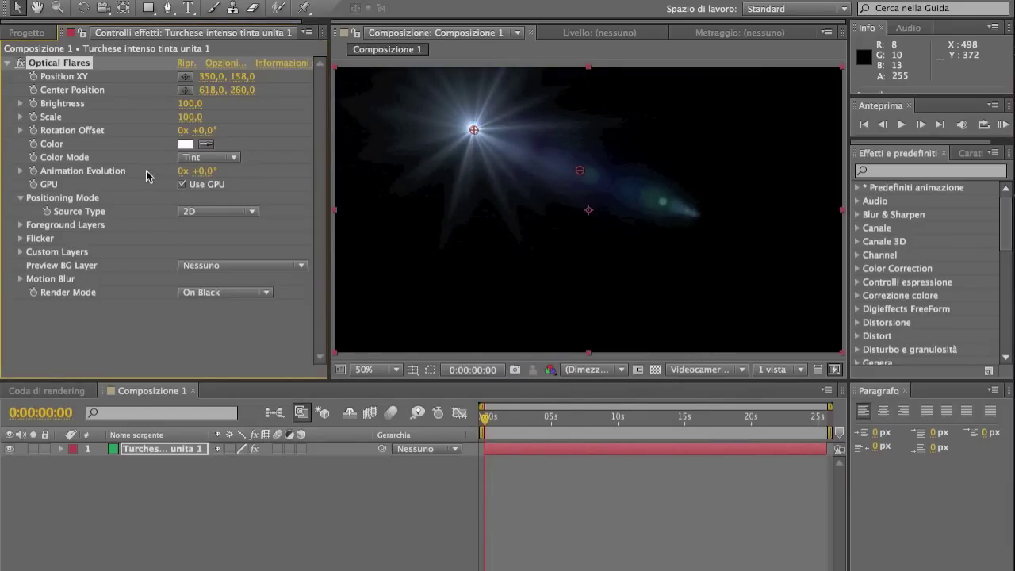
# Step: Set Color Mode to Multiply and the flare colour to pure red FF0000
pyautogui.click(214, 157)
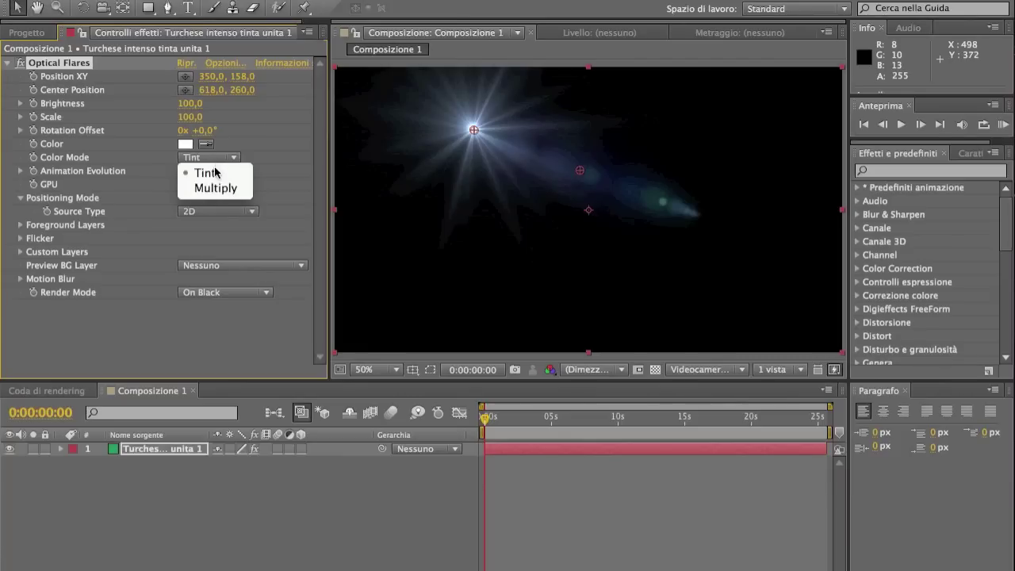
pyautogui.click(219, 188)
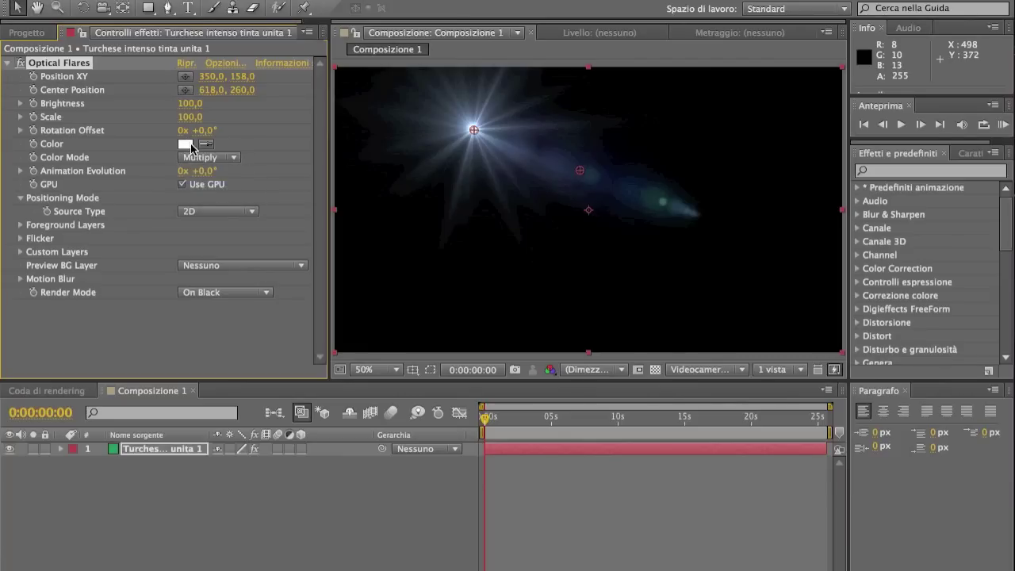
pyautogui.click(189, 145)
pyautogui.moveTo(387, 395); pyautogui.dragTo(479, 321)
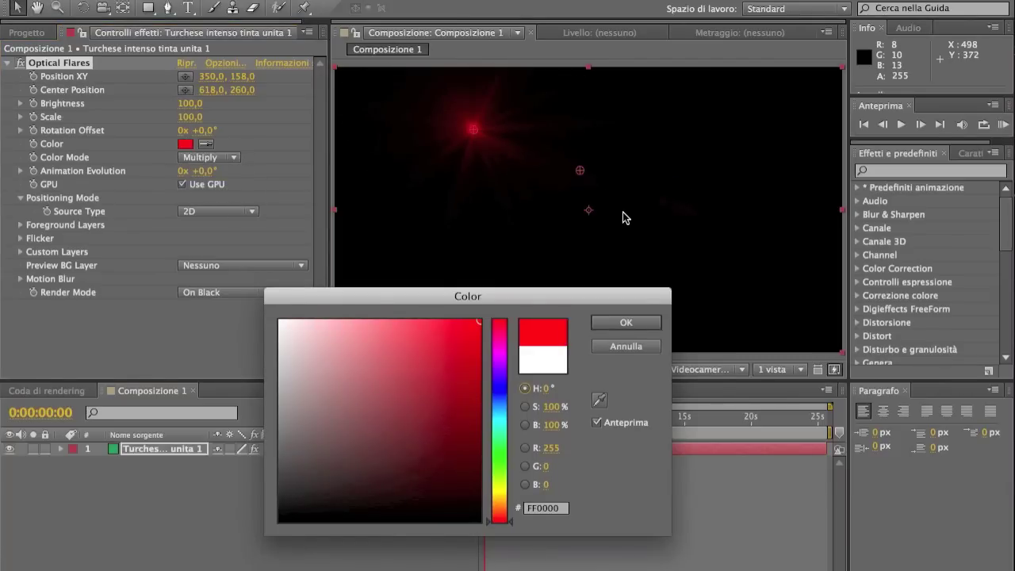
pyautogui.click(623, 325)
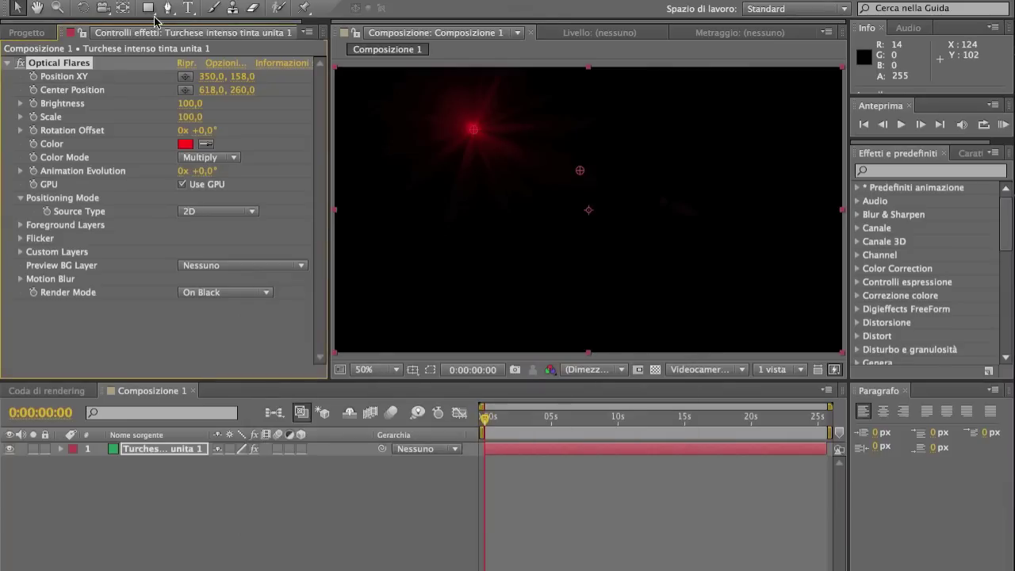
# Step: Try the Tint colour mode, then undo it and the red colour
pyautogui.click(184, 158)
pyautogui.click(189, 173)
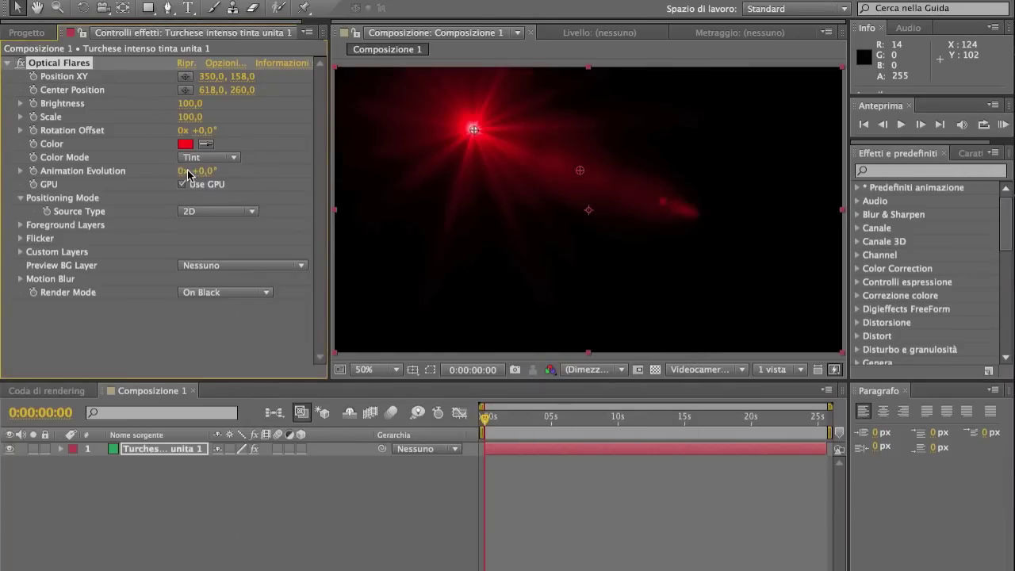
pyautogui.hotkey('ctrl', 'z')
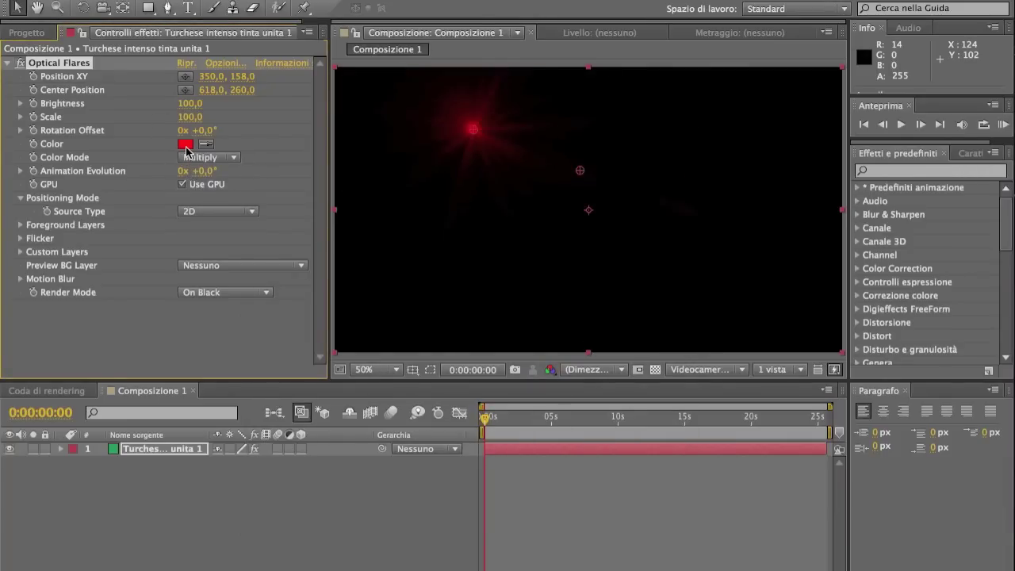
pyautogui.hotkey('ctrl', 'z')
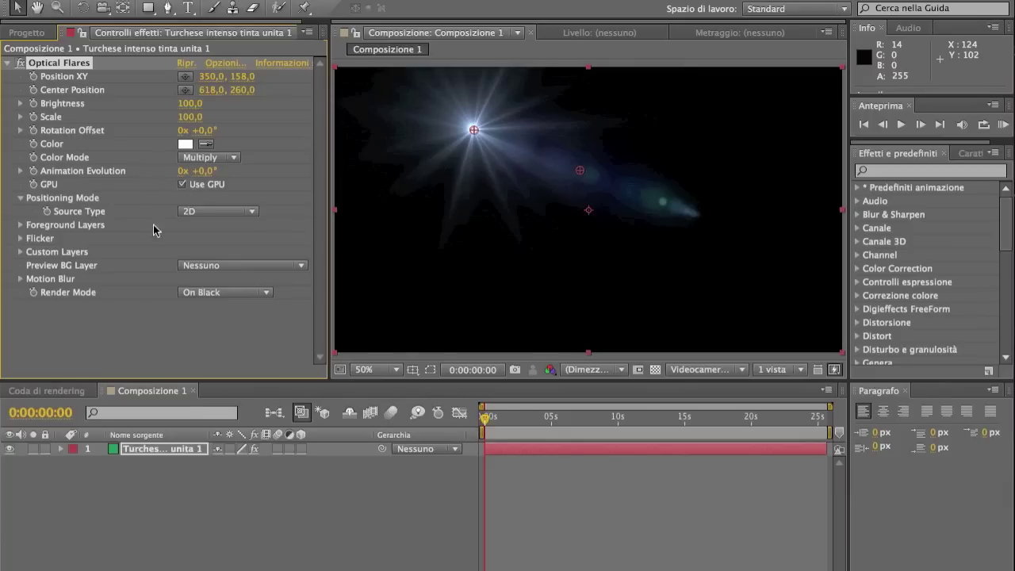
# Step: Rotate and scrub the Animation Evolution dial, undoing each change back to 0x +0,0°
pyautogui.click(20, 171)
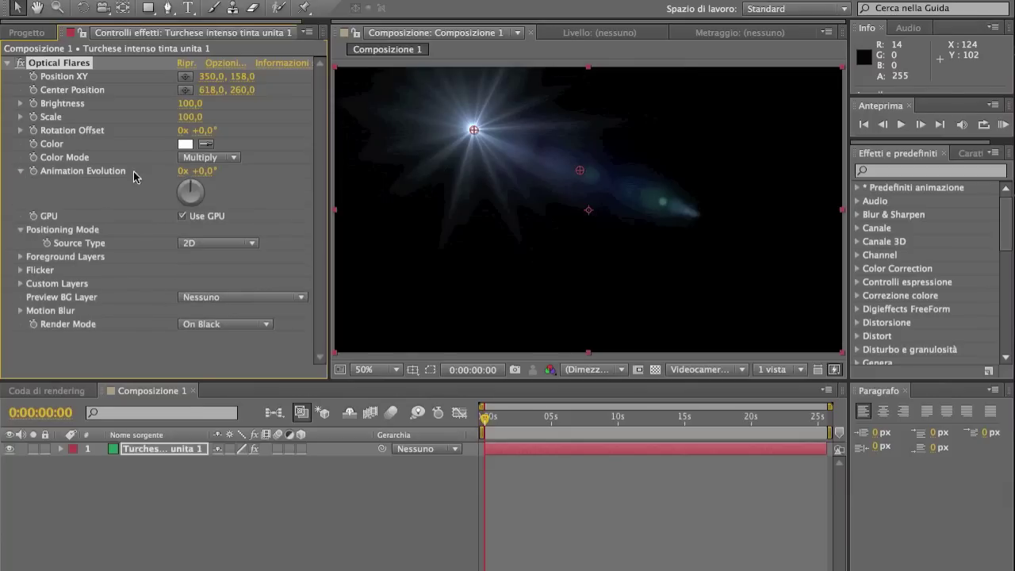
pyautogui.moveTo(187, 184); pyautogui.dragTo(193, 187)
pyautogui.moveTo(226, 153); pyautogui.dragTo(212, 201)
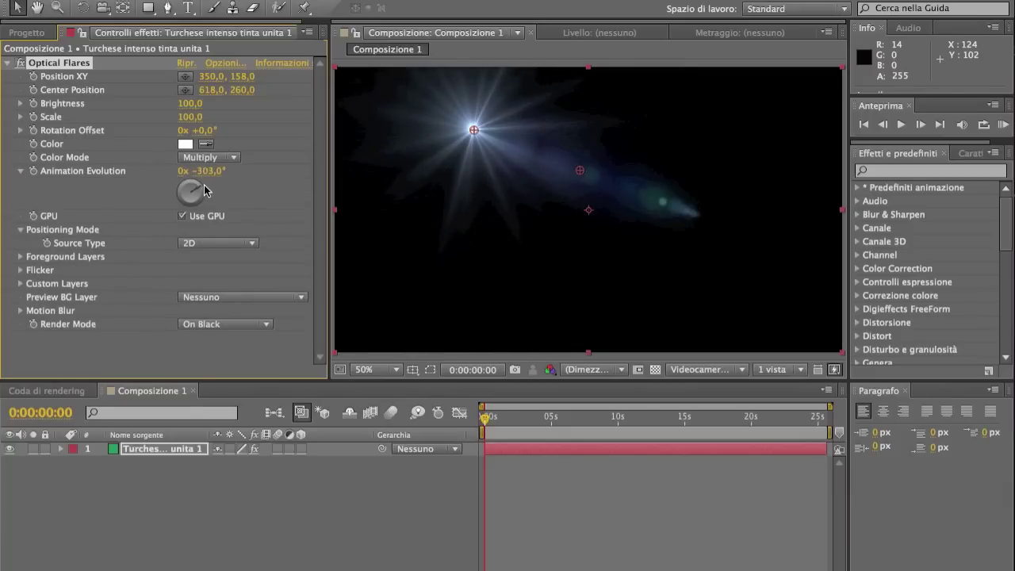
pyautogui.hotkey('ctrl', 'z')
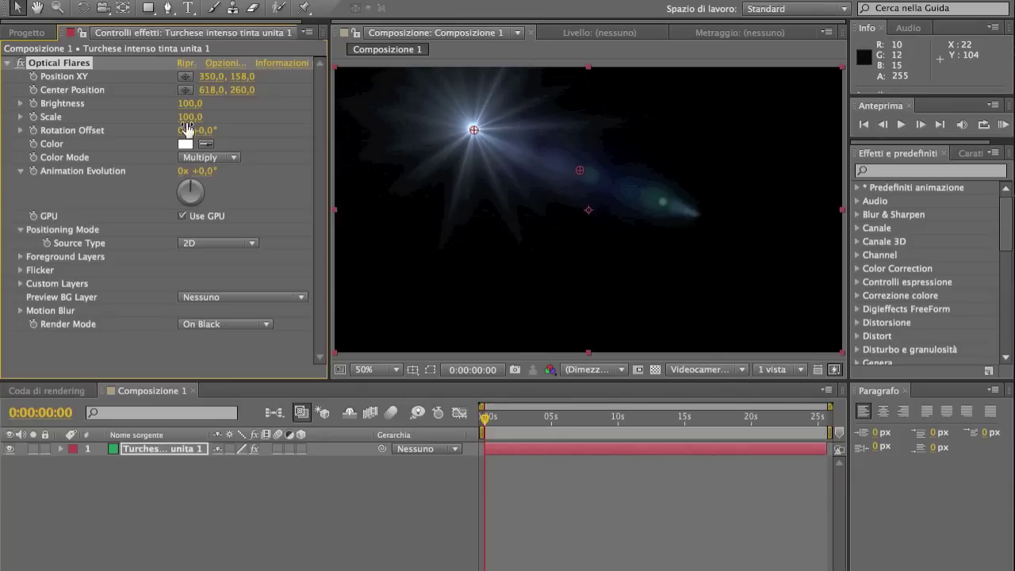
pyautogui.moveTo(208, 171)
pyautogui.mouseDown()
pyautogui.moveTo(215, 160)
pyautogui.moveTo(273, 158)
pyautogui.mouseUp()
pyautogui.press('super+z')
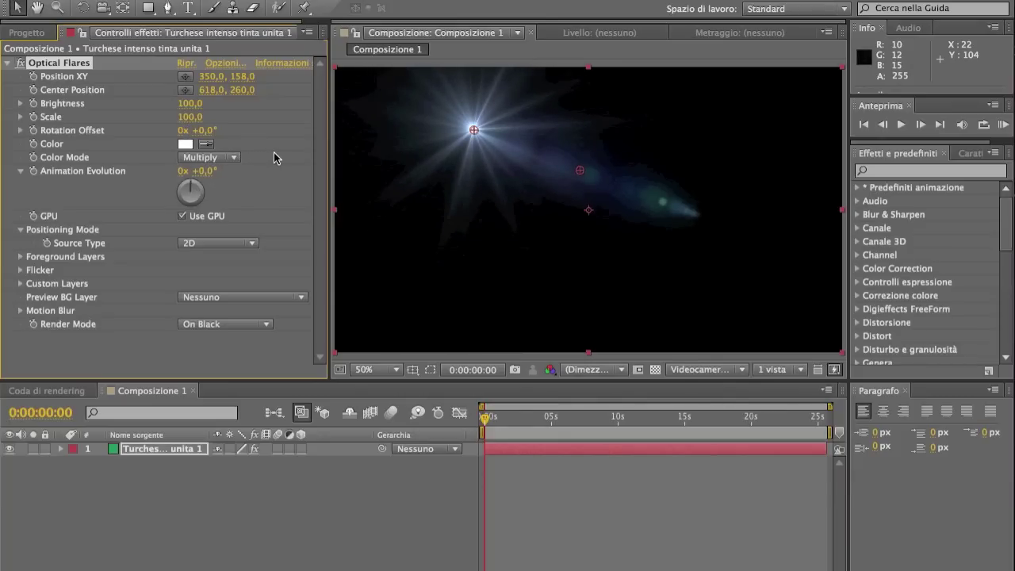
# Step: Collapse Animation Evolution and open the Source Type list, undoing an accidental flare layer move
pyautogui.click(13, 171)
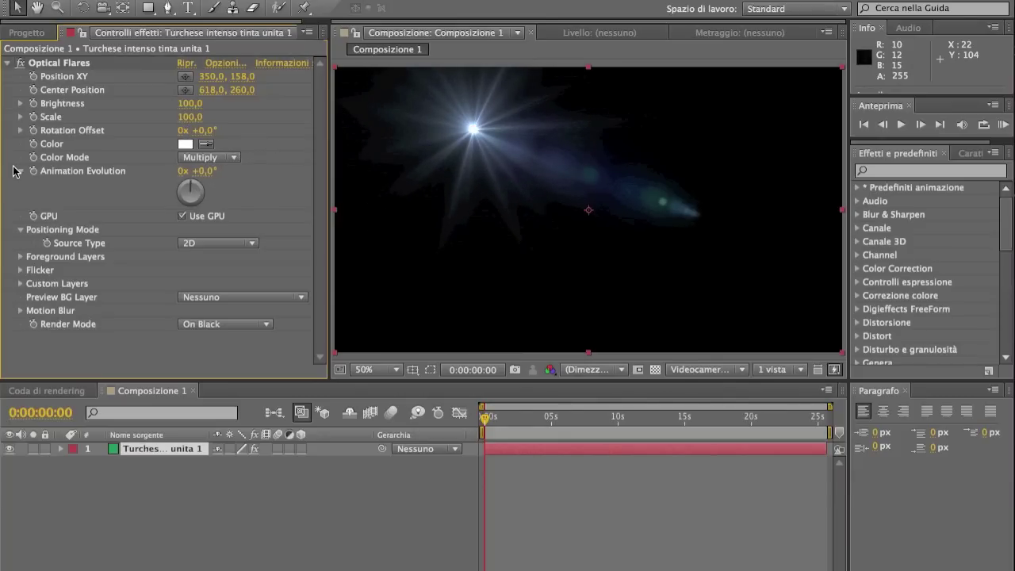
pyautogui.click(21, 171)
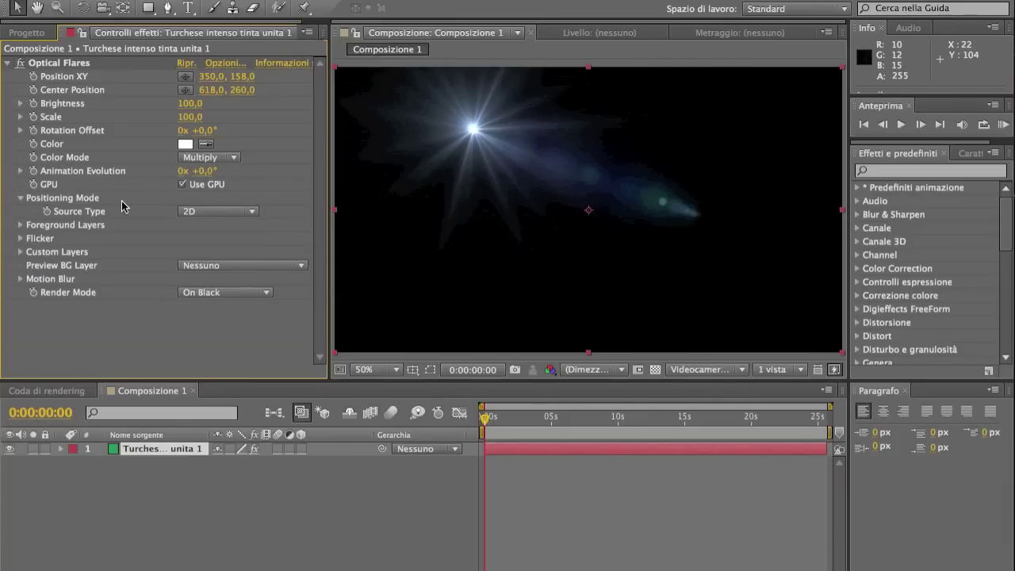
pyautogui.click(252, 213)
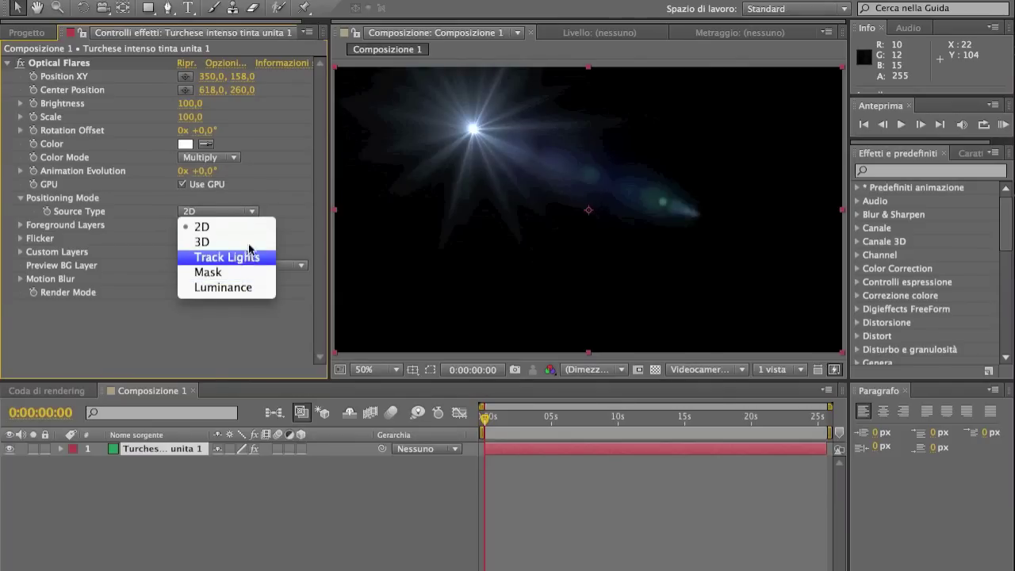
pyautogui.click(276, 205)
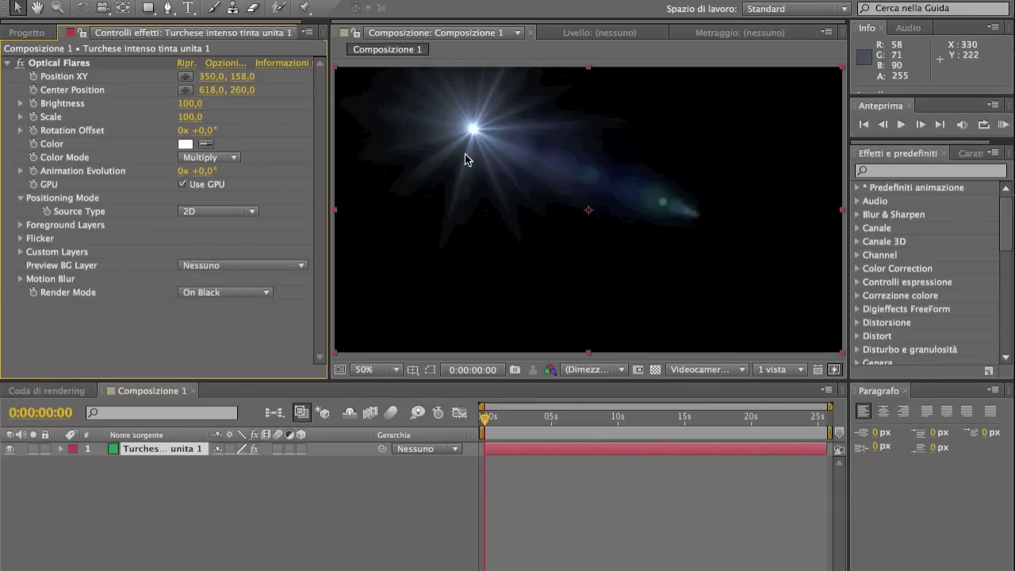
pyautogui.moveTo(475, 128); pyautogui.dragTo(475, 149)
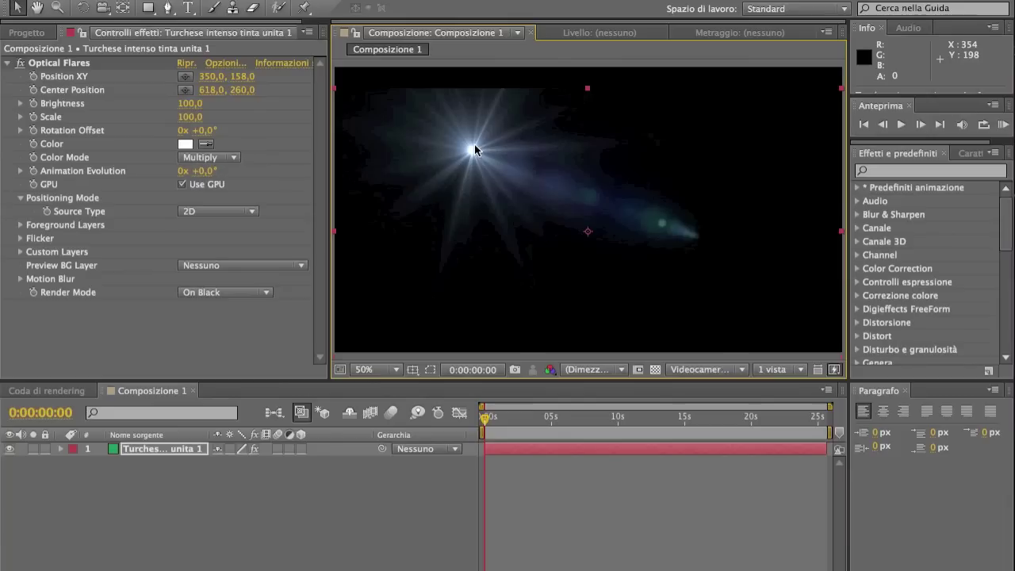
pyautogui.hotkey('ctrl', 'z')
pyautogui.click(190, 213)
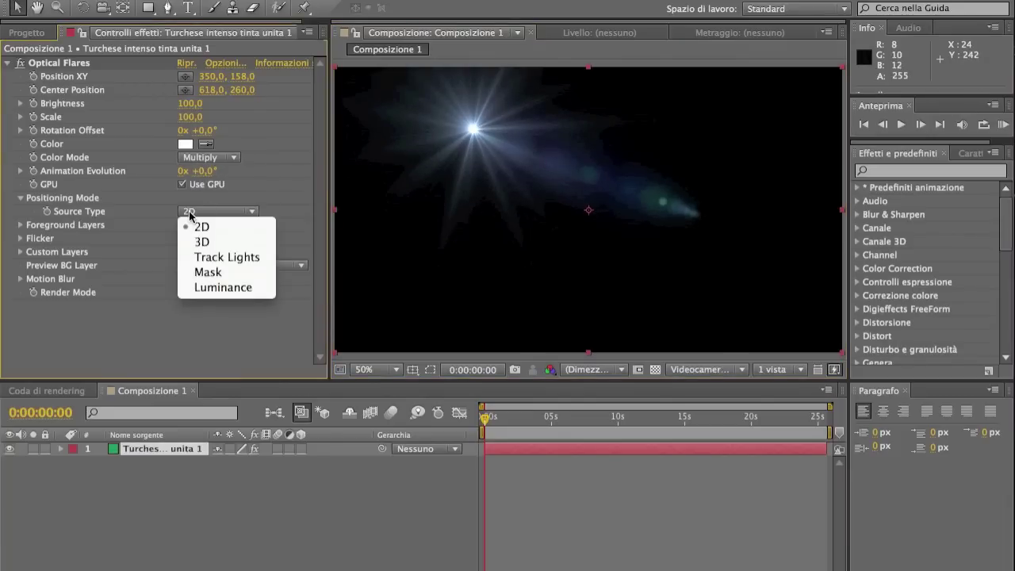
# Step: Switch the flare's Source Type to 3D, push it back in depth, and view from Top
pyautogui.click(196, 242)
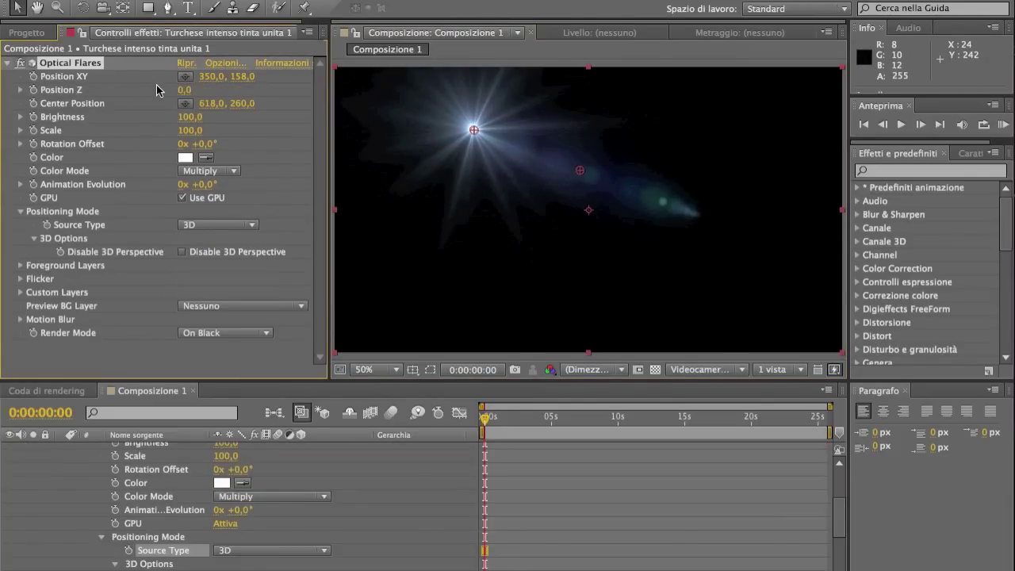
pyautogui.moveTo(184, 89)
pyautogui.mouseDown()
pyautogui.moveTo(672, 19)
pyautogui.moveTo(543, 16)
pyautogui.moveTo(581, 16)
pyautogui.mouseUp()
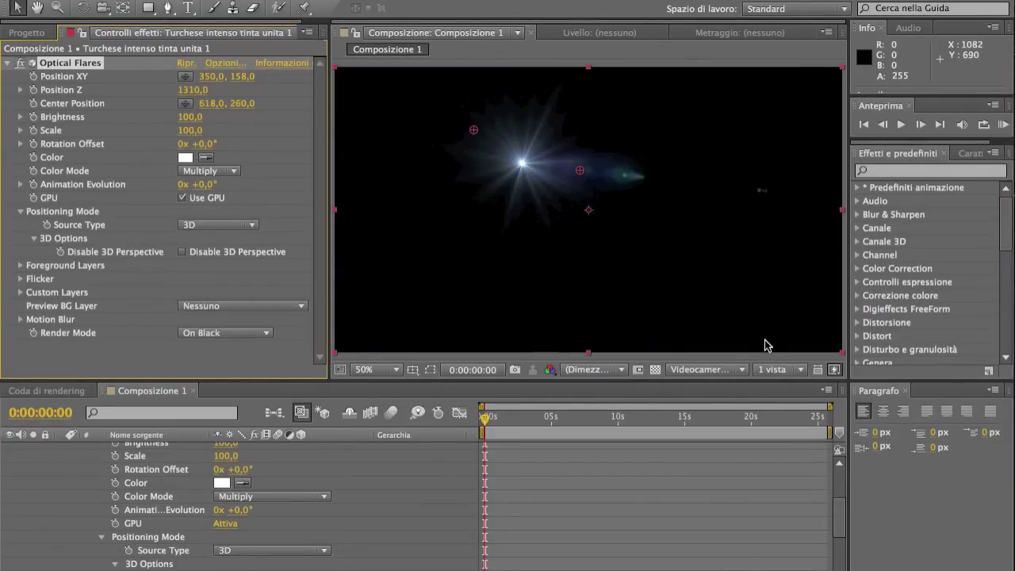
pyautogui.click(766, 369)
pyautogui.click(706, 369)
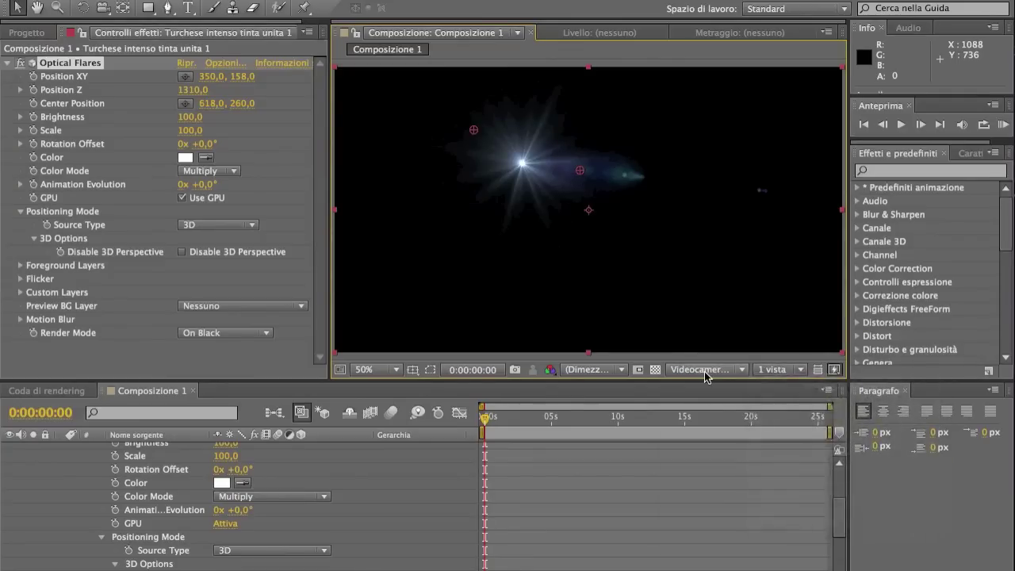
pyautogui.click(705, 369)
pyautogui.click(708, 439)
# Step: Raise the flare's Position Z to 4570,0
pyautogui.scroll(-6, 671, 296)
pyautogui.scroll(6, 671, 295)
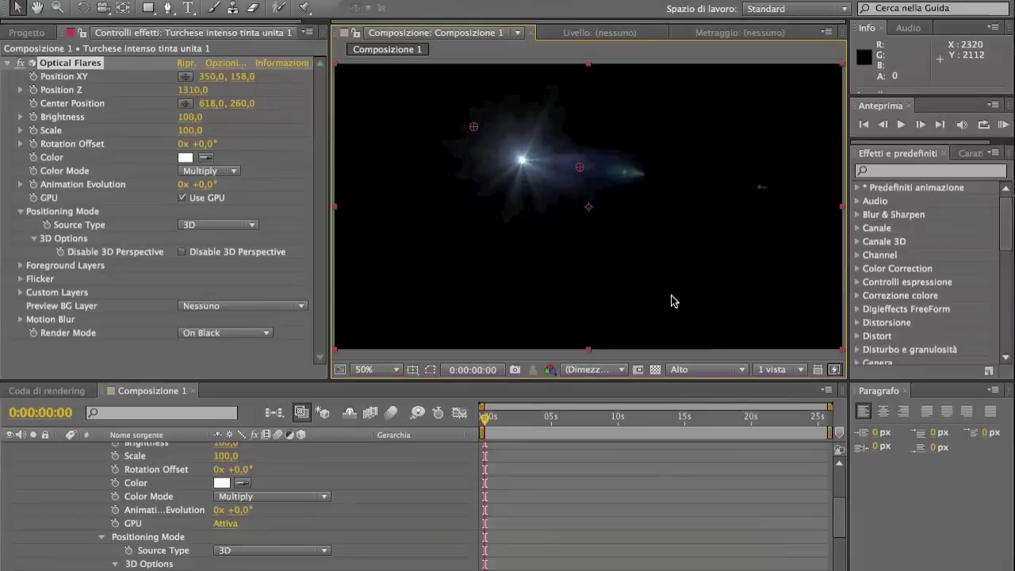
pyautogui.click(675, 373)
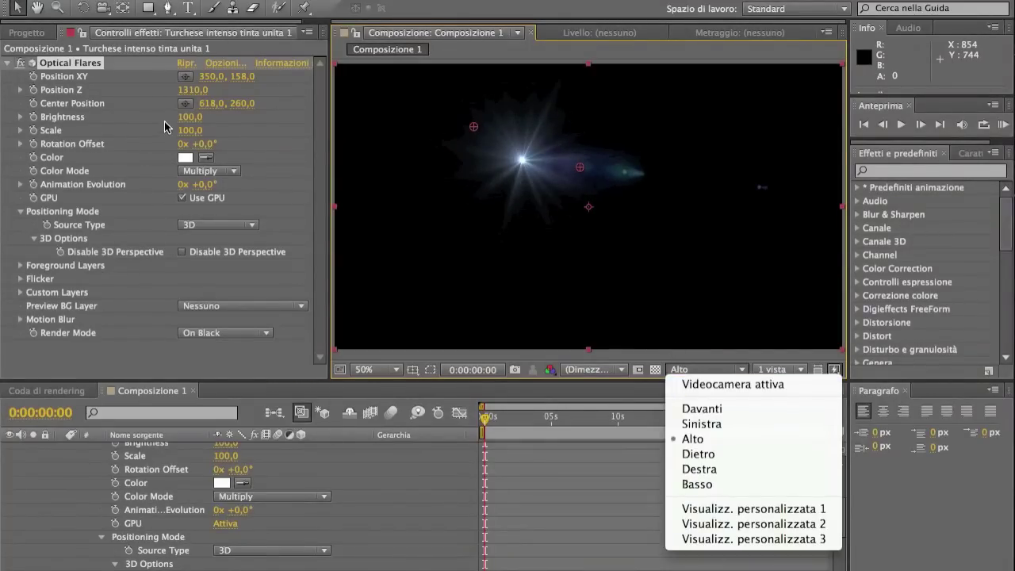
pyautogui.click(198, 94)
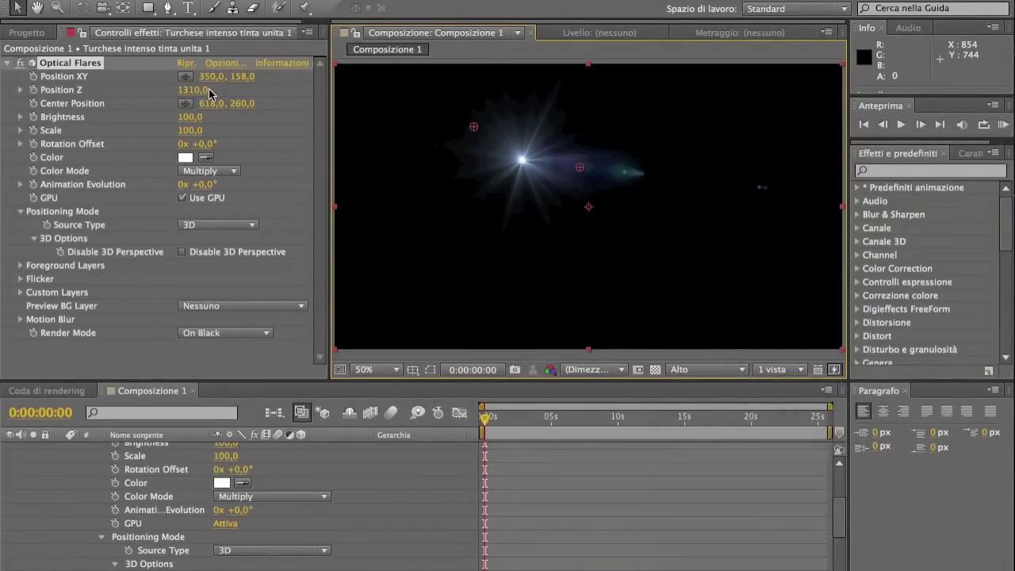
pyautogui.moveTo(198, 93); pyautogui.dragTo(448, 87)
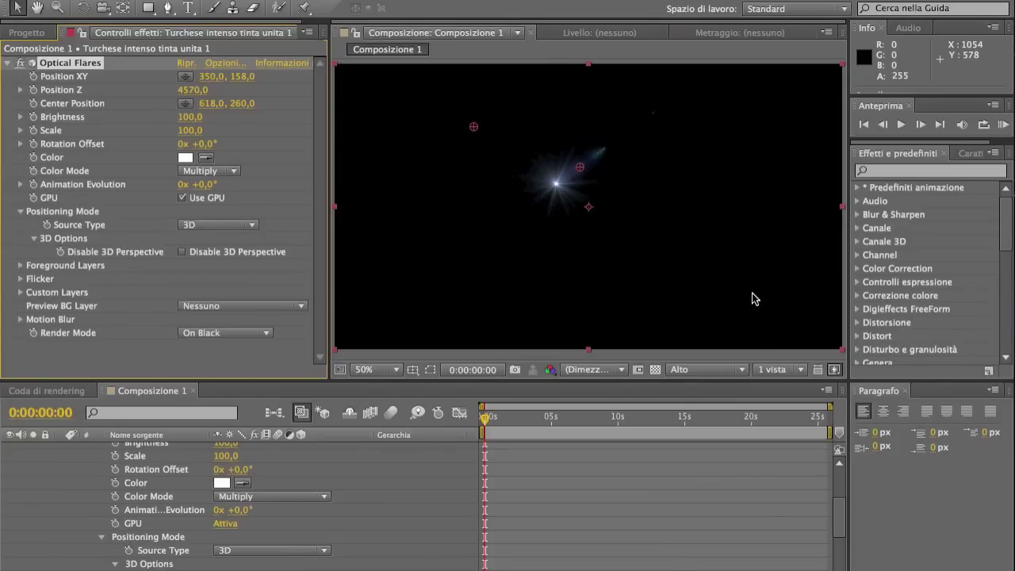
# Step: Return the viewer to Active Camera at 50% zoom
pyautogui.click(737, 369)
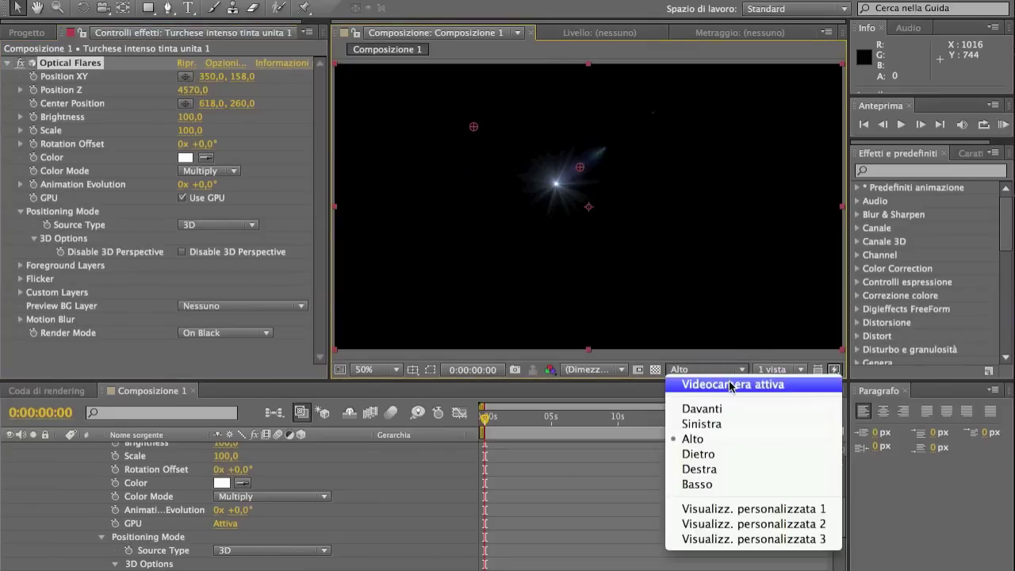
pyautogui.click(731, 384)
pyautogui.press(',')
pyautogui.press(',')
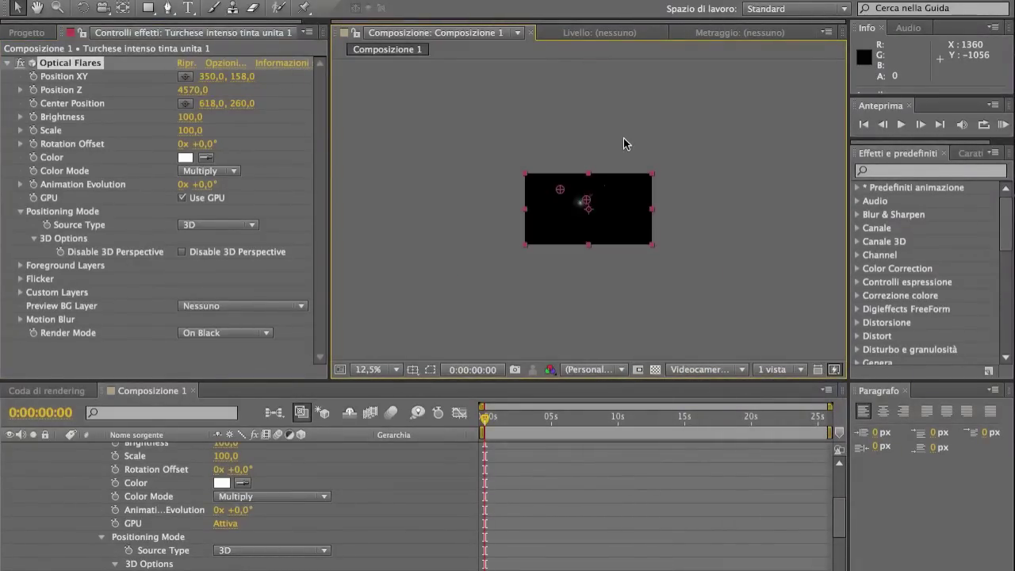
pyautogui.press('.')
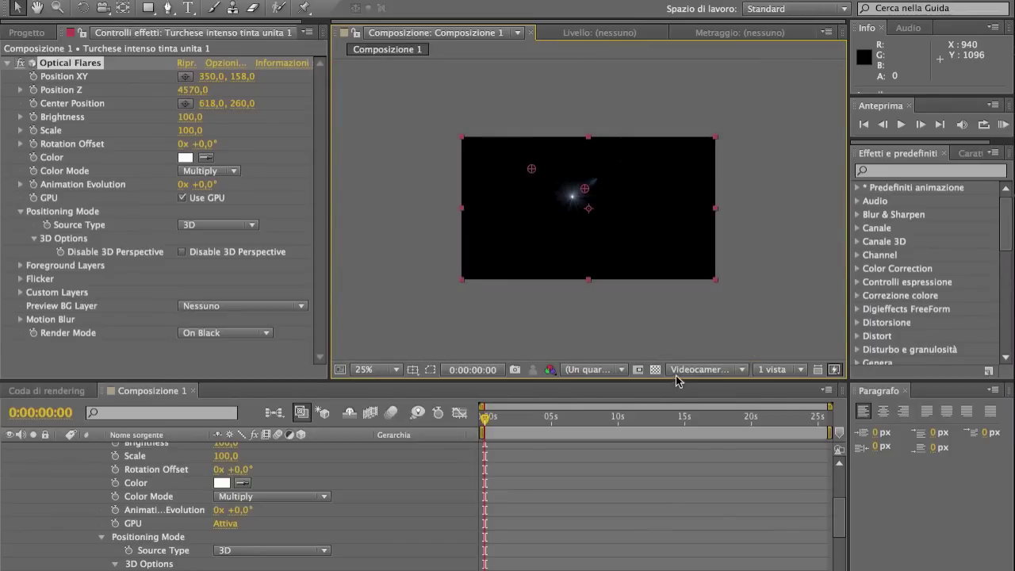
pyautogui.click(675, 376)
pyautogui.click(671, 388)
pyautogui.press('/')
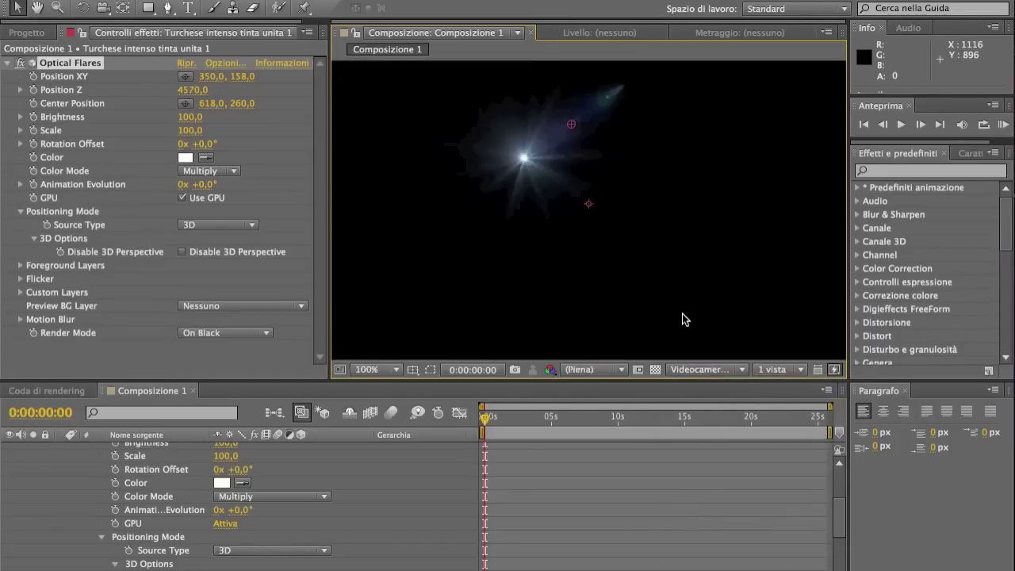
pyautogui.press(',')
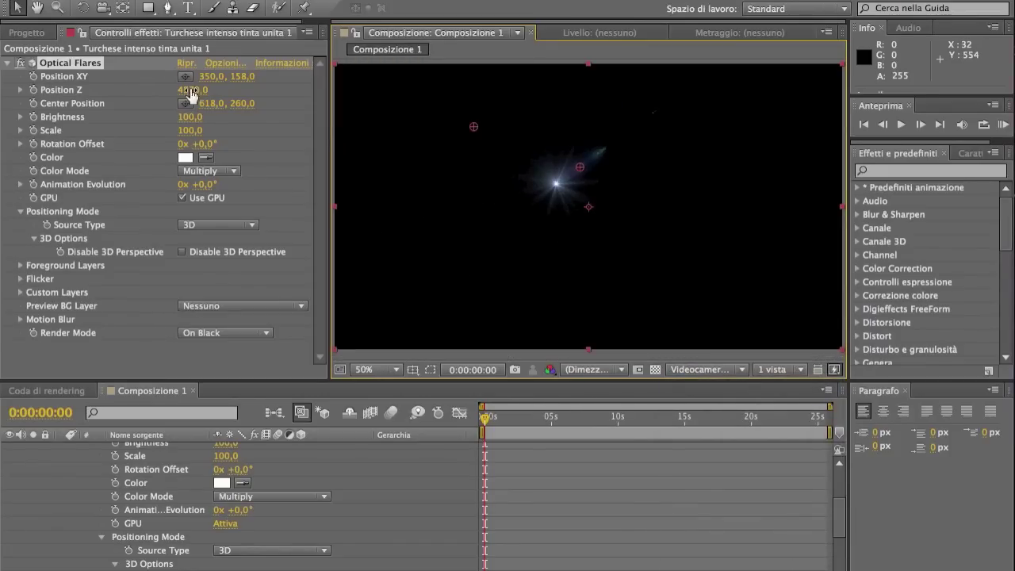
pyautogui.click(203, 227)
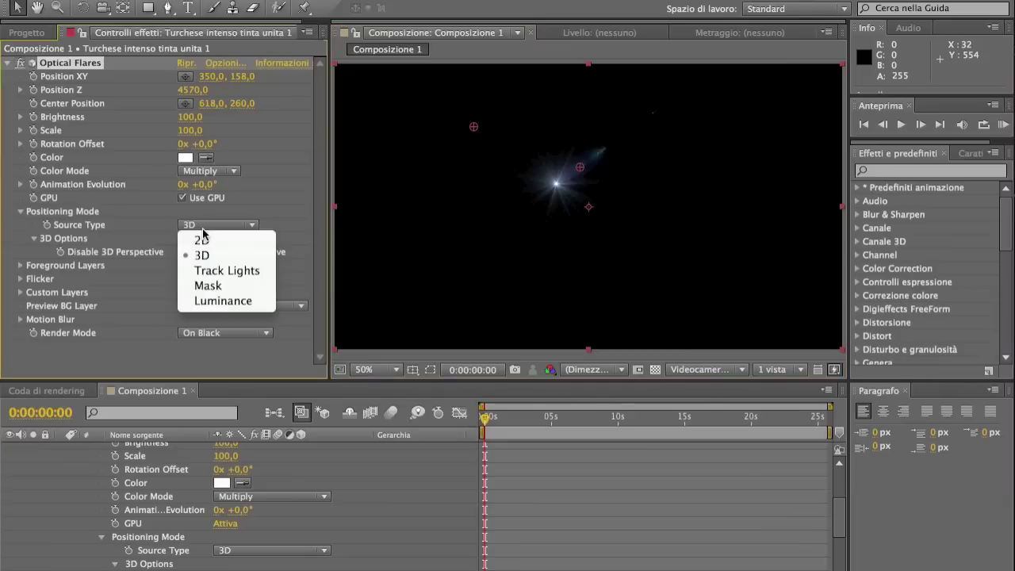
# Step: Try the Track Lights and Mask source types, then set Source Type back to 2D
pyautogui.click(198, 277)
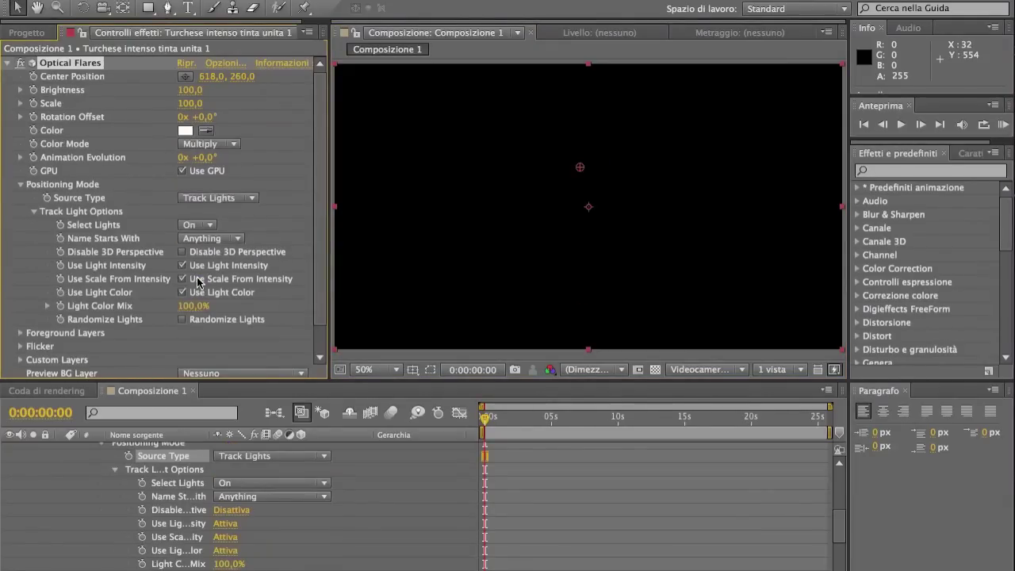
pyautogui.click(224, 198)
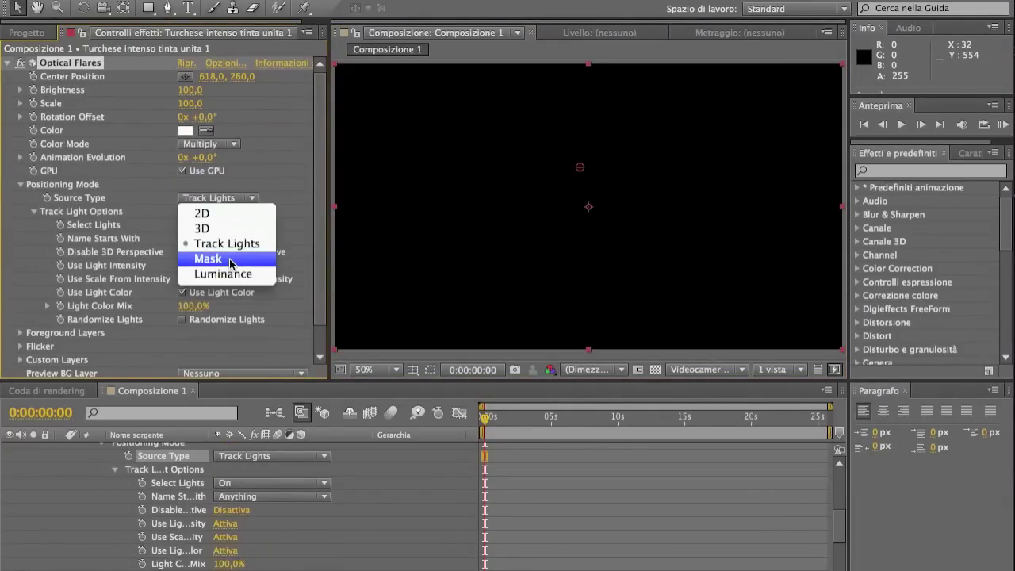
pyautogui.click(230, 259)
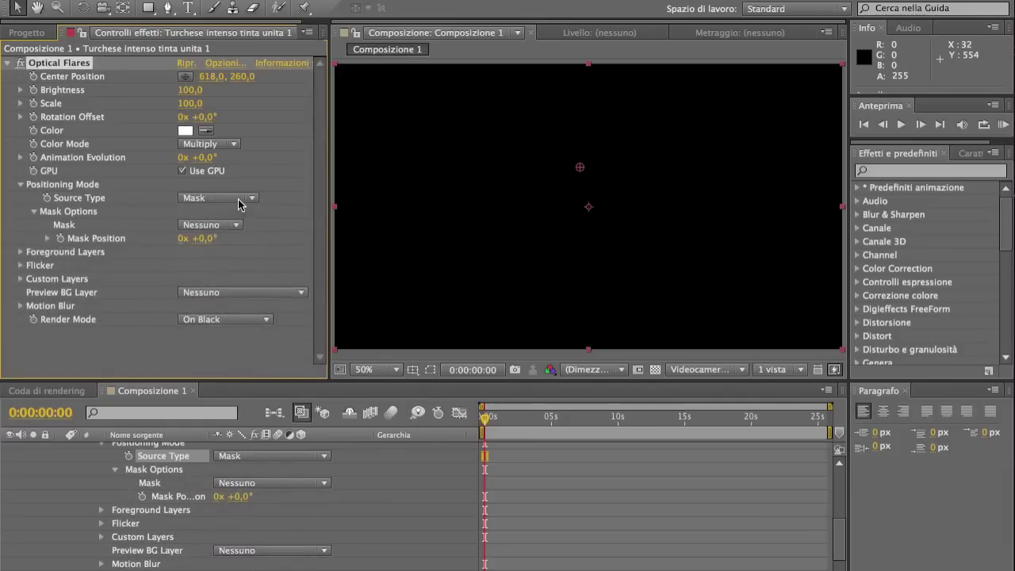
pyautogui.click(241, 199)
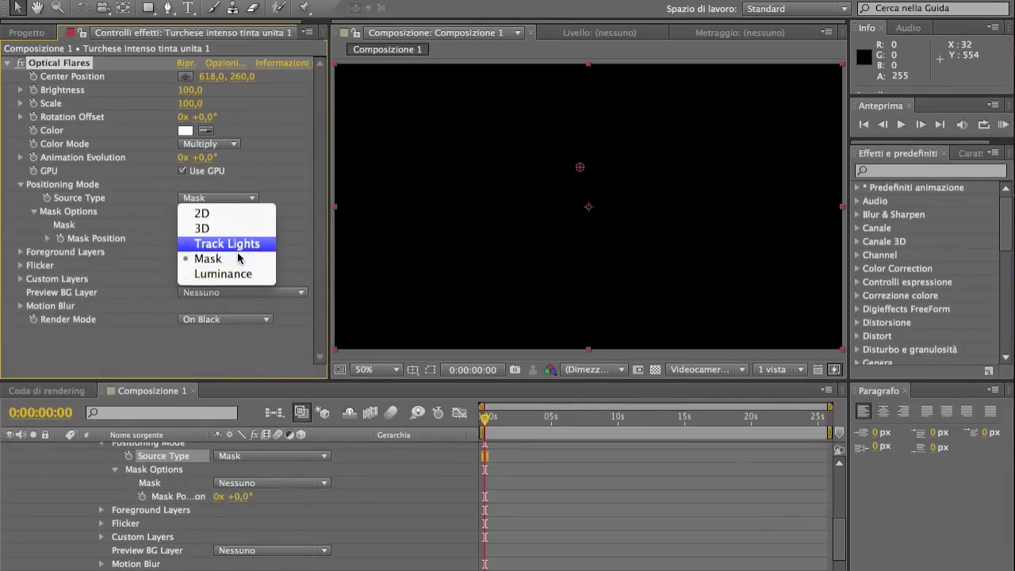
pyautogui.click(242, 362)
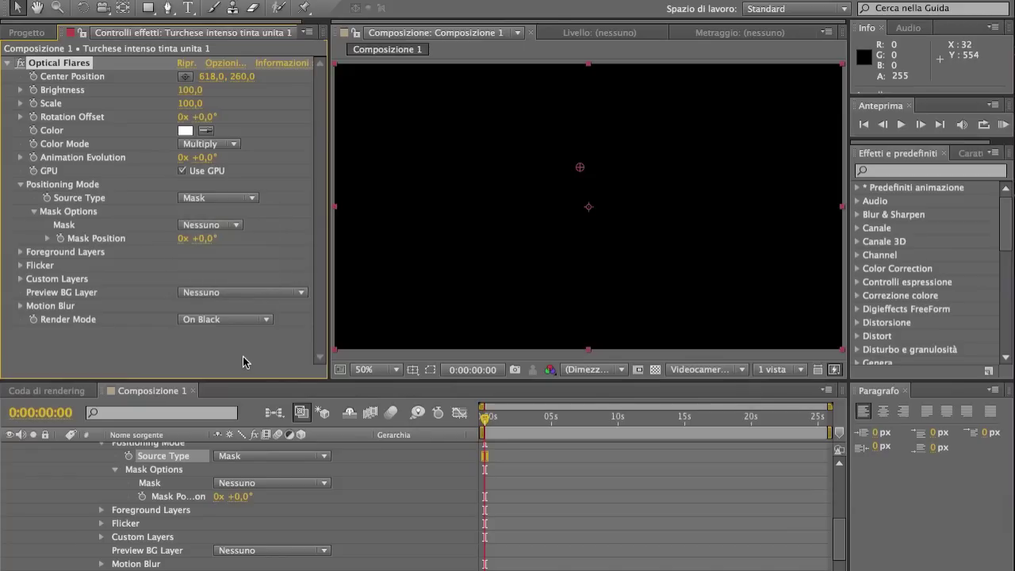
pyautogui.click(25, 187)
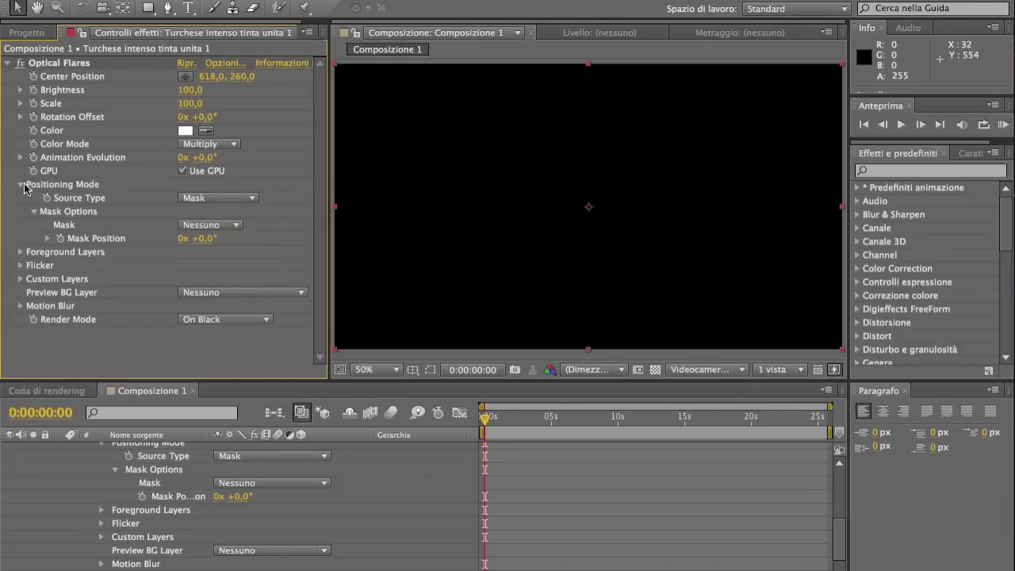
pyautogui.click(243, 198)
pyautogui.click(231, 214)
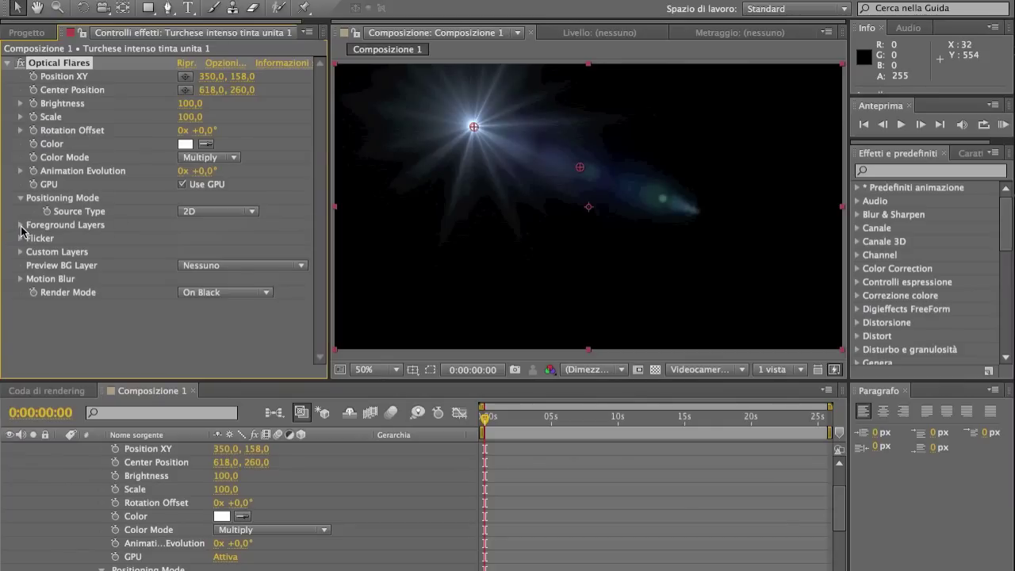
# Step: Inspect the Foreground Layers and Layer 1 settings, then collapse them again
pyautogui.click(20, 225)
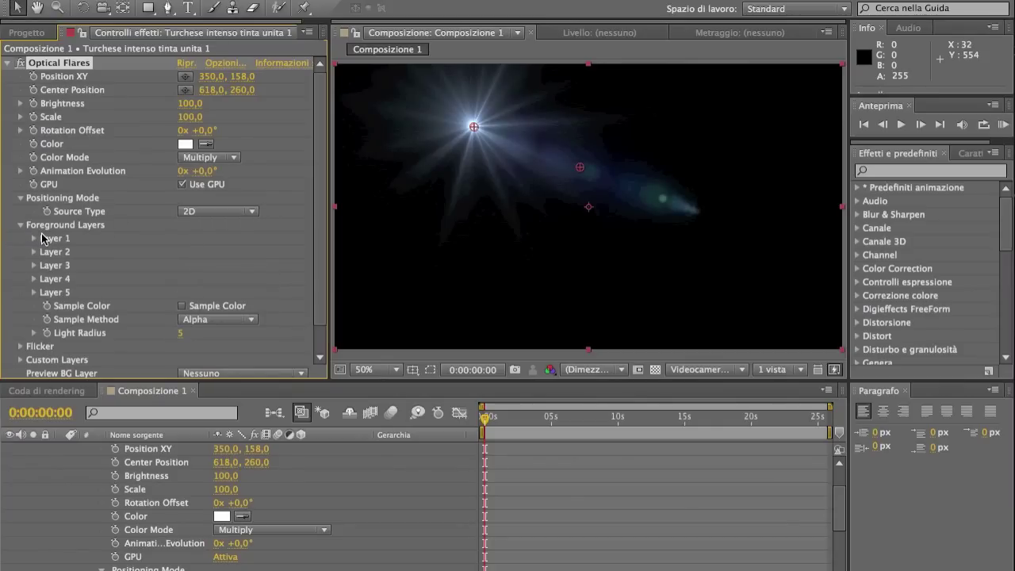
pyautogui.click(33, 238)
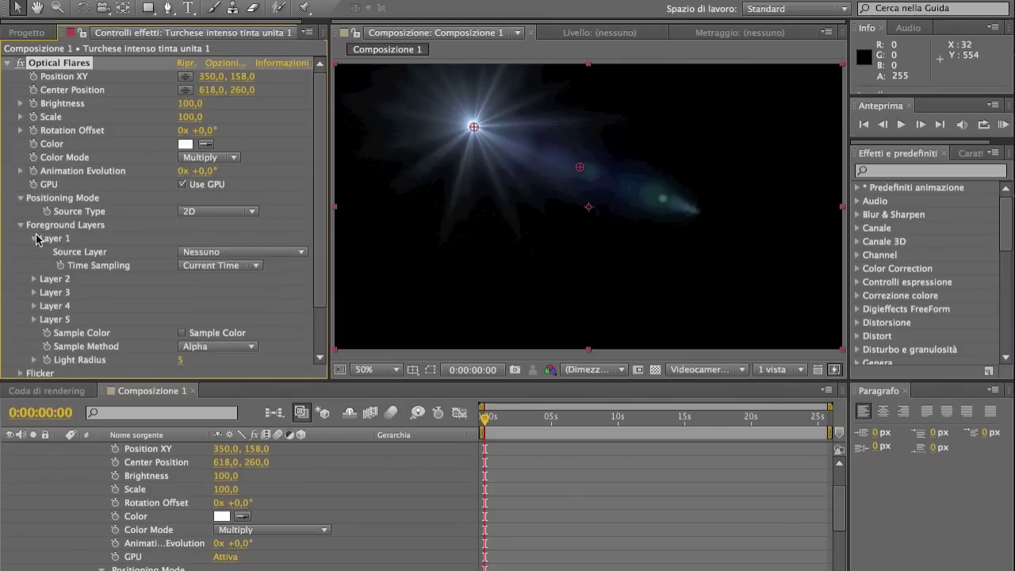
pyautogui.click(37, 240)
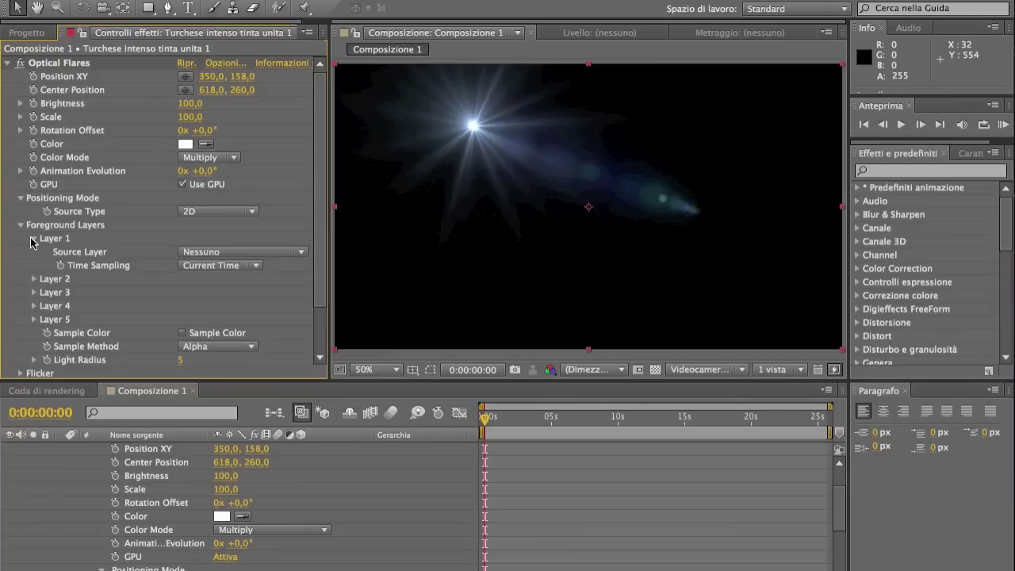
pyautogui.click(34, 239)
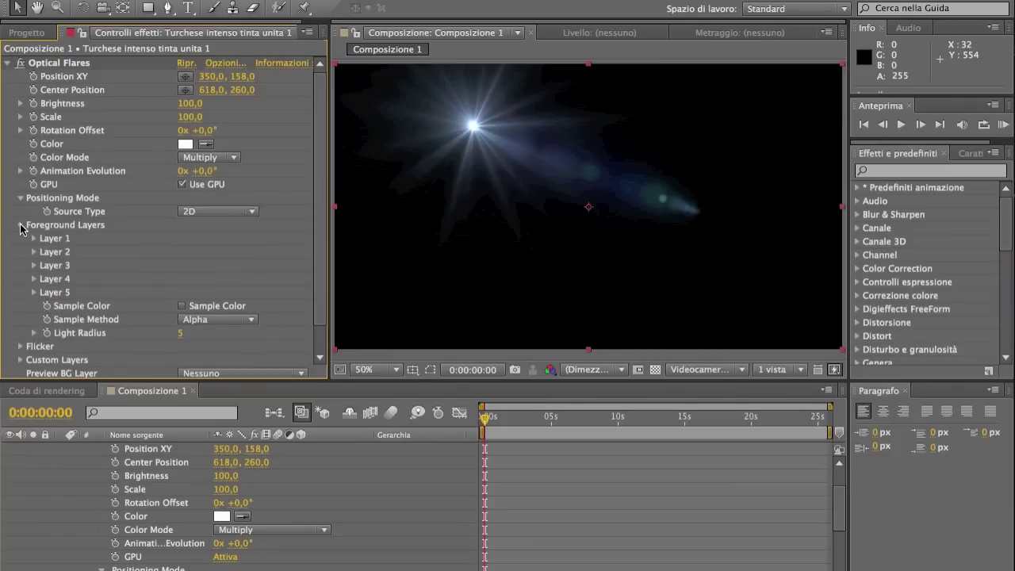
pyautogui.click(21, 225)
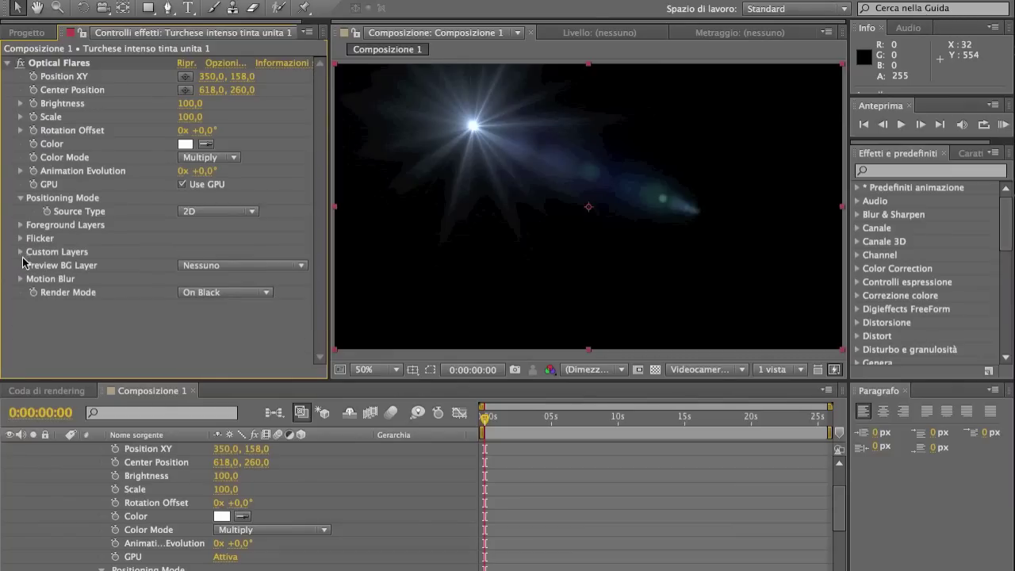
# Step: Expand Custom Layers > Custom Layer 1 and check its Source Layer, leaving it on Nessuno
pyautogui.click(19, 253)
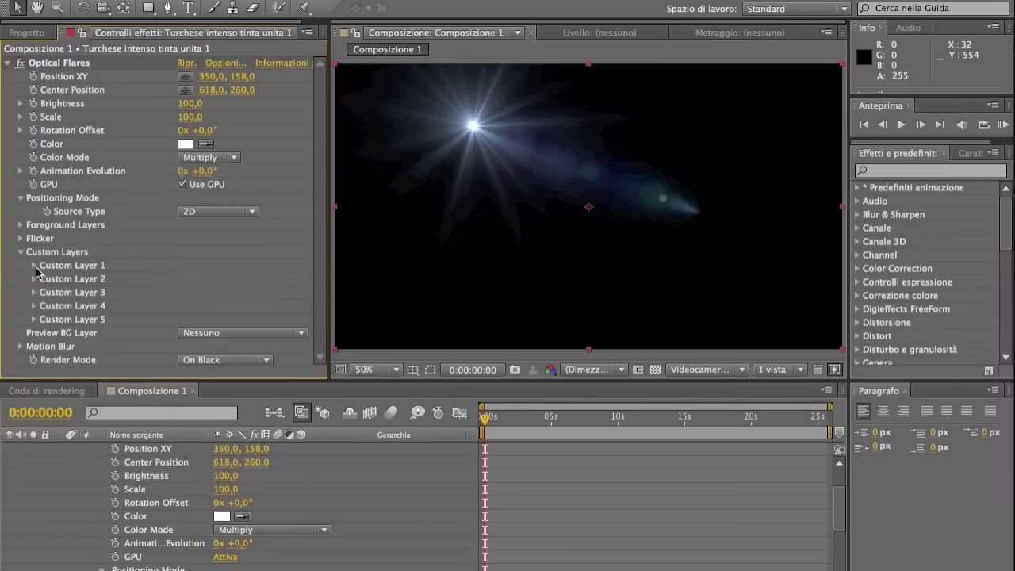
pyautogui.click(33, 265)
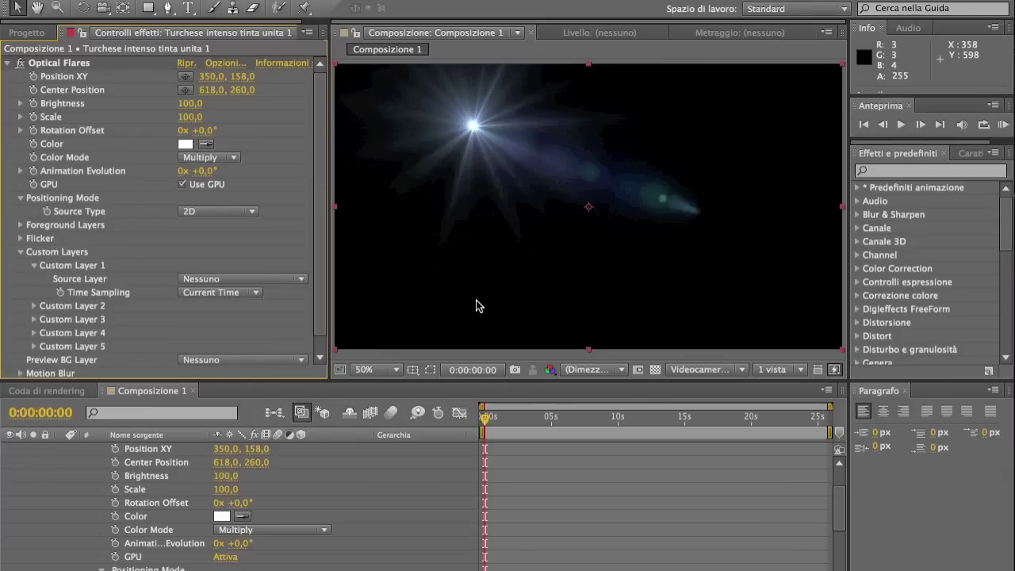
pyautogui.click(283, 279)
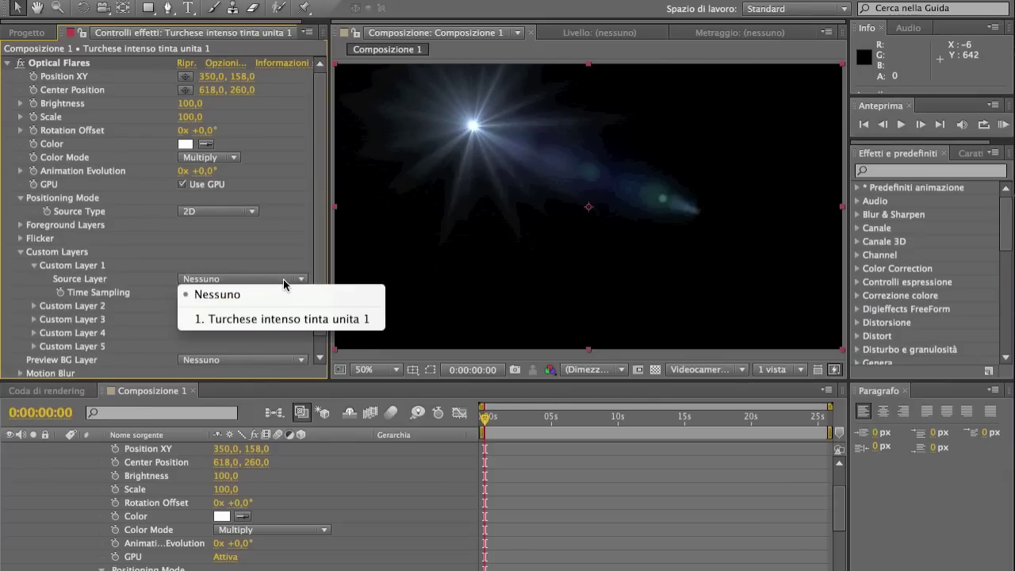
pyautogui.click(161, 311)
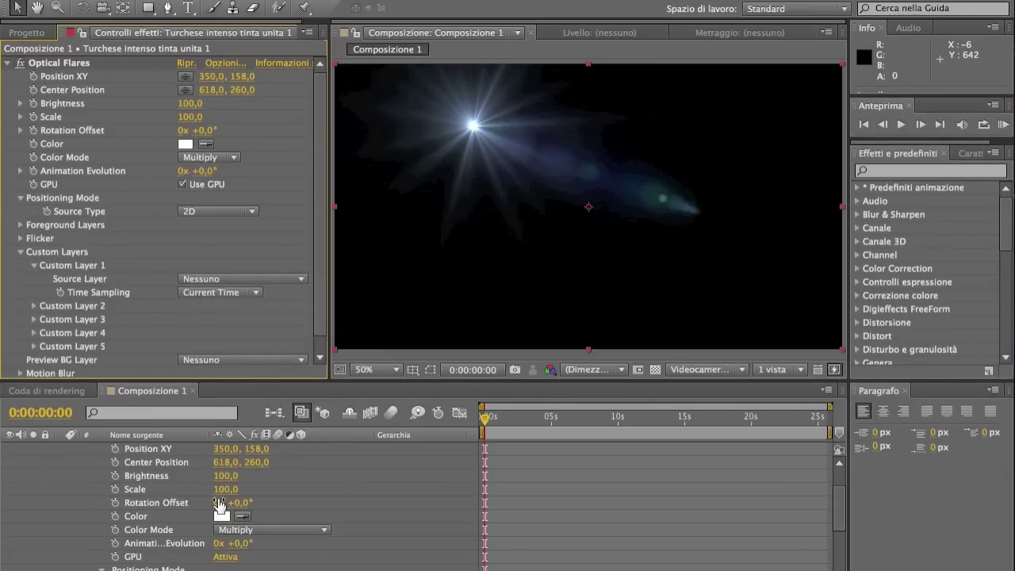
pyautogui.scroll(2, 220, 505)
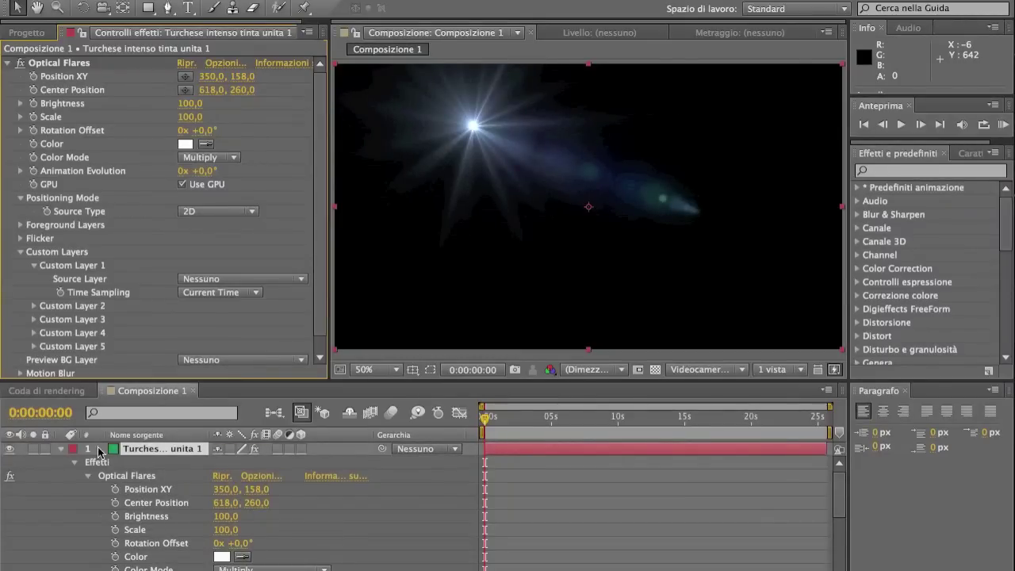
# Step: Select smoke_cloud.png in the Finder tutorial folder and switch back to After Effects
pyautogui.click(58, 449)
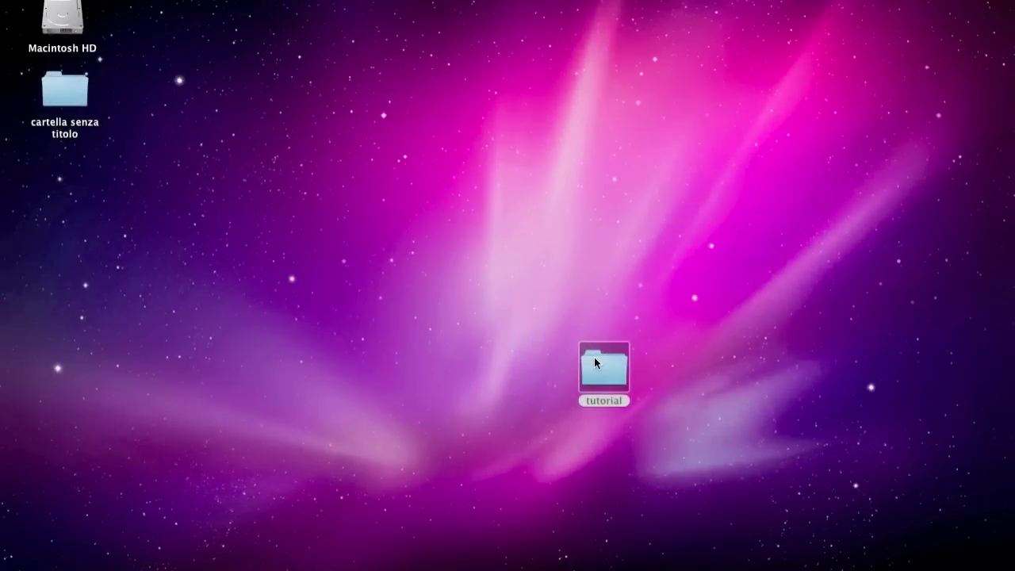
pyautogui.doubleClick(593, 362)
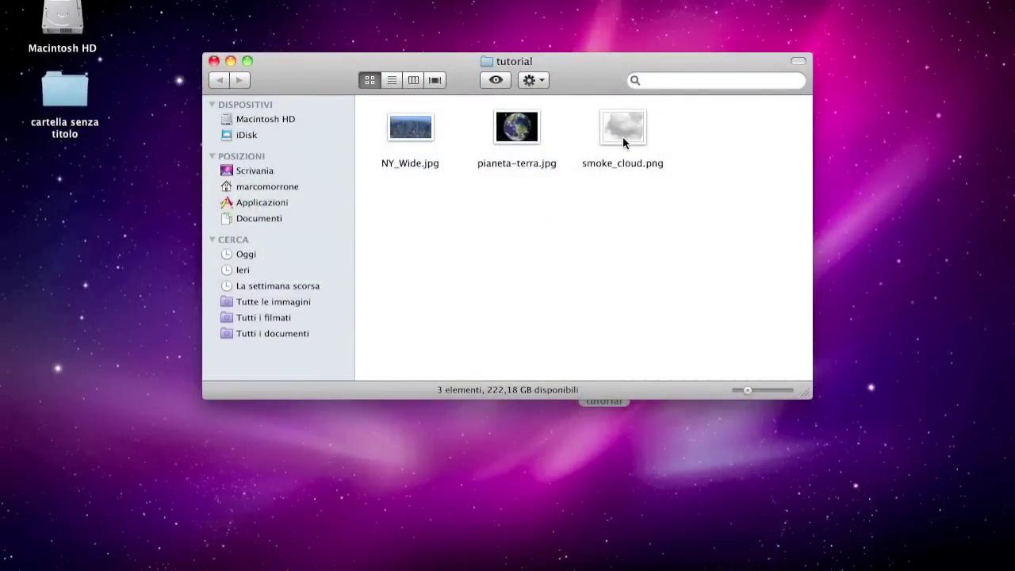
pyautogui.click(625, 143)
pyautogui.moveTo(492, 567)
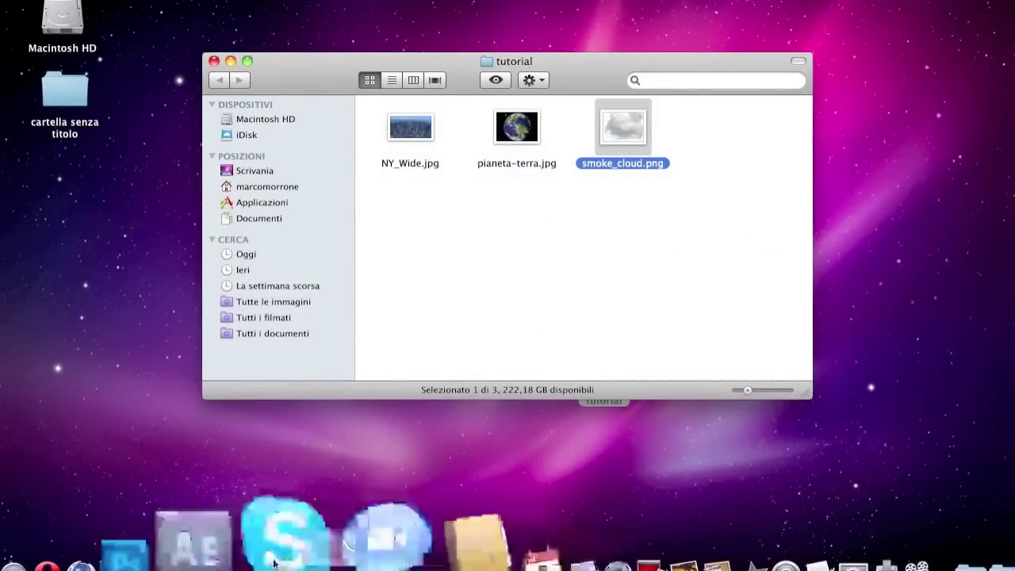
pyautogui.click(271, 553)
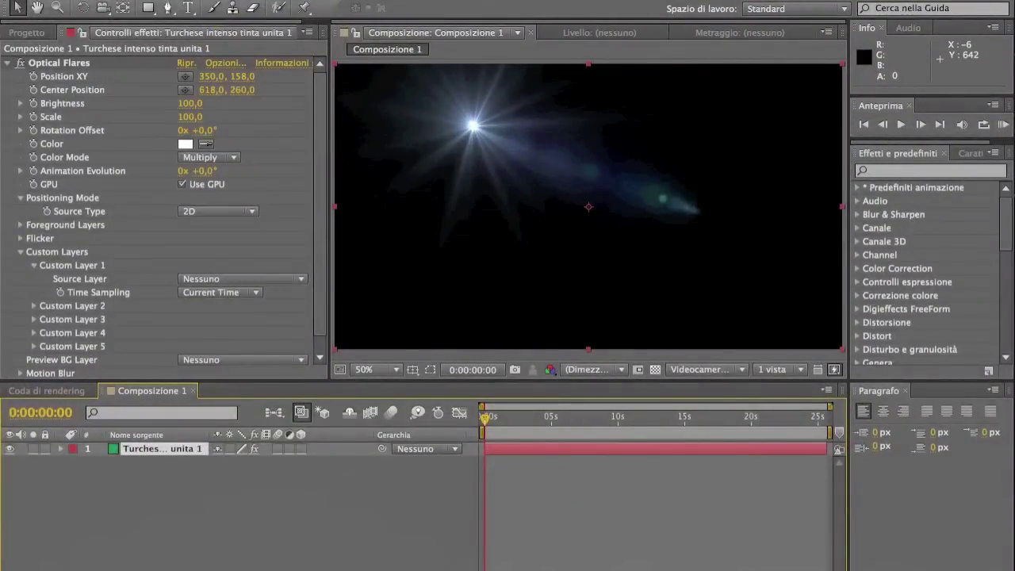
# Step: Add smoke_cloud.png from the Project panel as the top layer above the flare solid
pyautogui.click(27, 32)
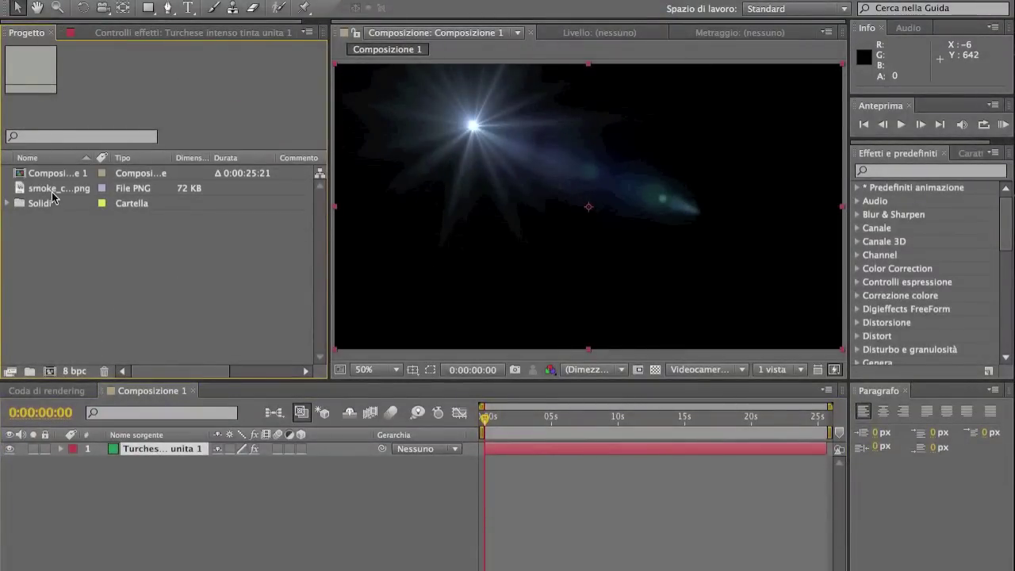
pyautogui.moveTo(52, 192); pyautogui.dragTo(115, 494)
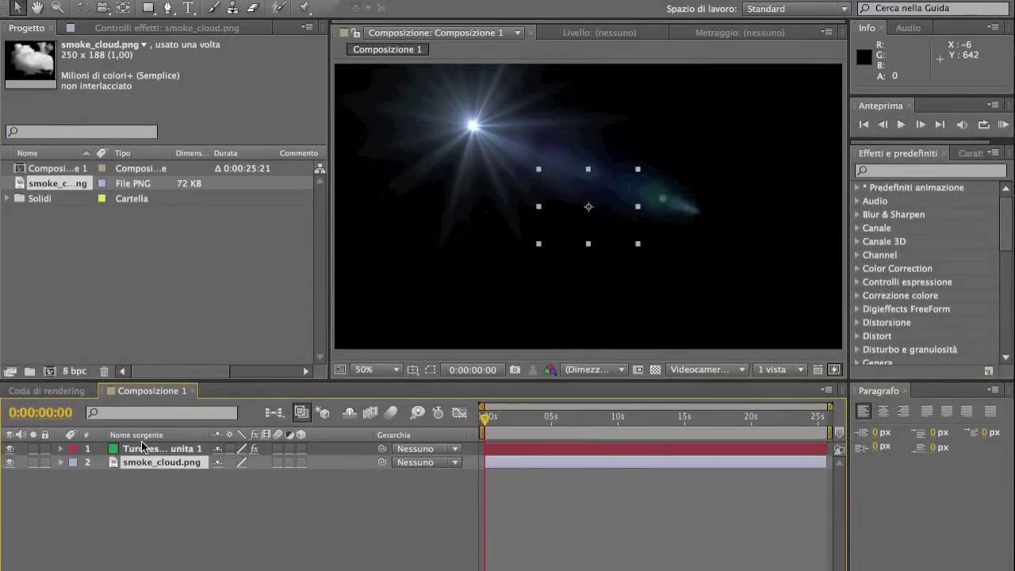
pyautogui.moveTo(147, 462); pyautogui.dragTo(143, 448)
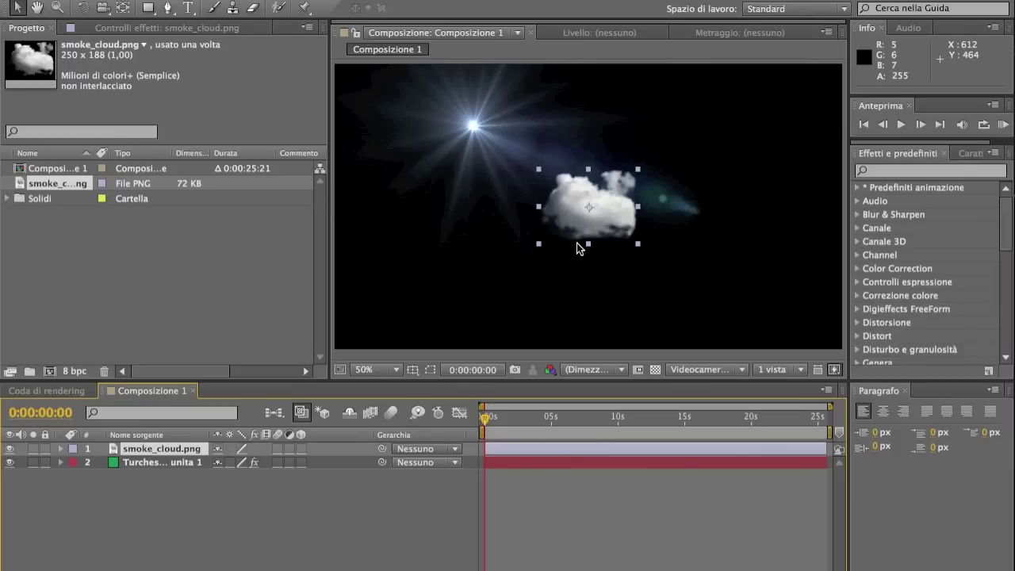
# Step: Rename the flare solid layer to 'optial f' and show its Optical Flares settings
pyautogui.click(119, 462)
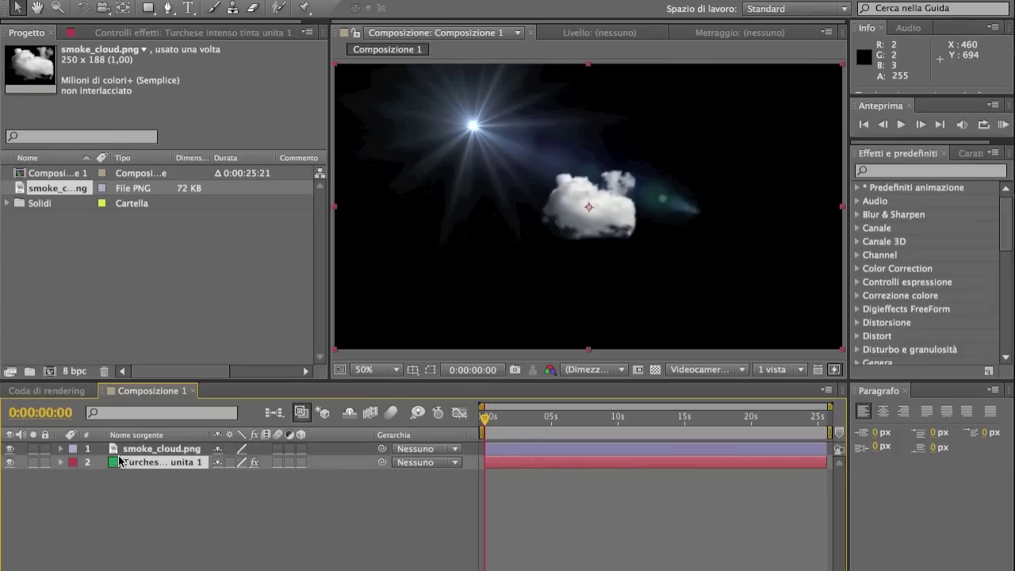
pyautogui.press('Return')
pyautogui.write('opr')
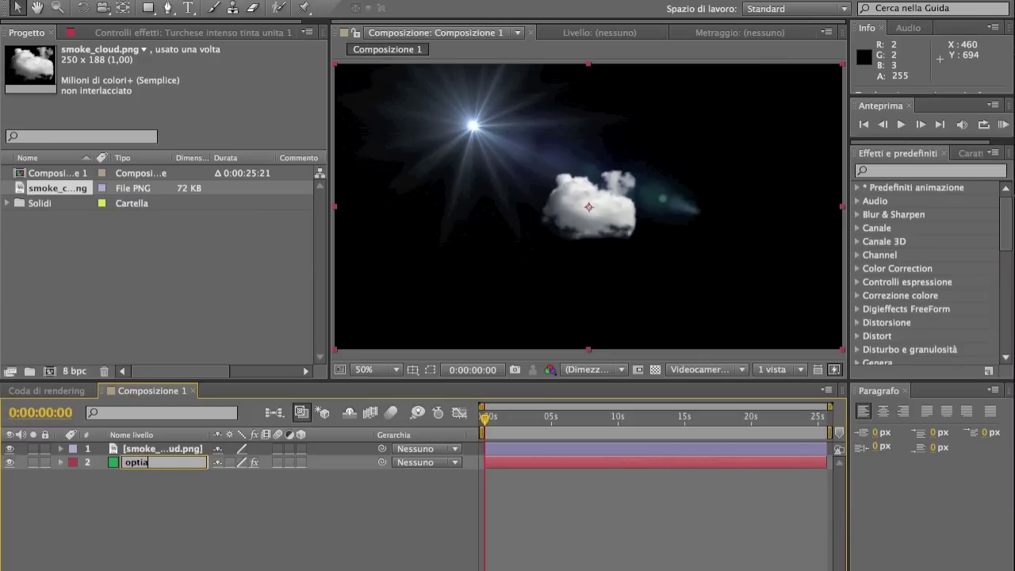
pyautogui.write('l f')
pyautogui.press('Return')
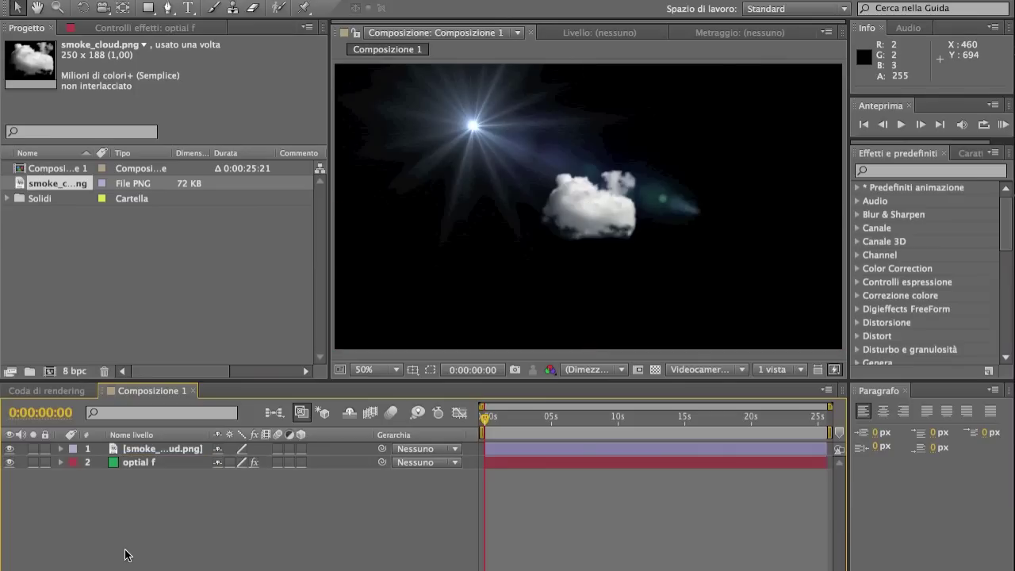
pyautogui.click(117, 463)
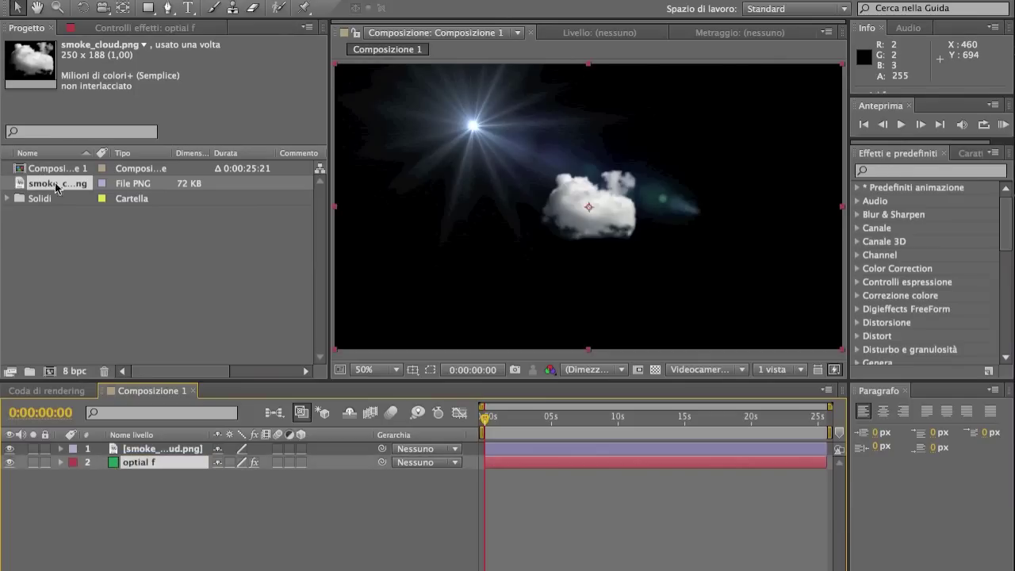
pyautogui.click(103, 29)
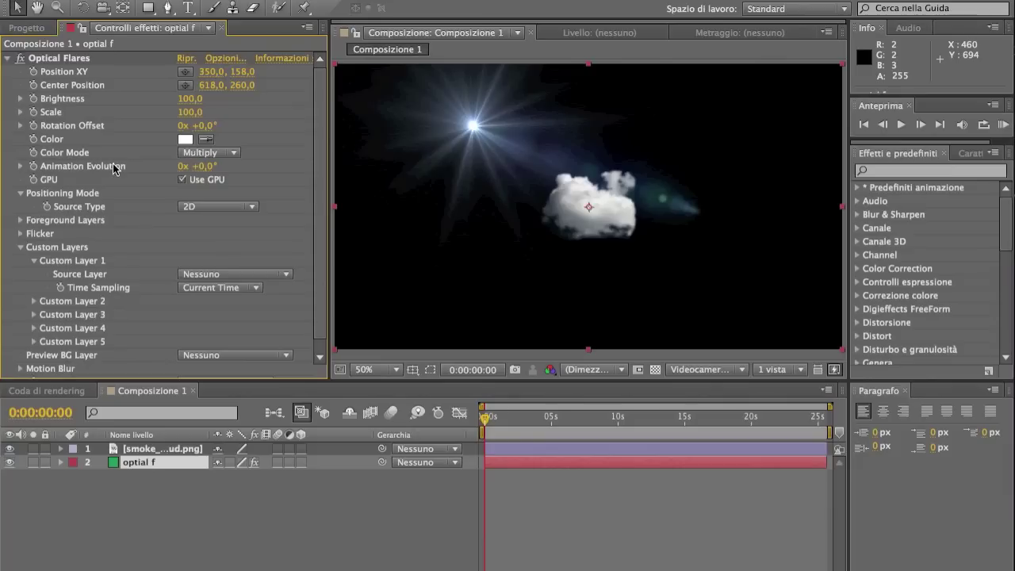
# Step: Set Custom Layer 1's Source Layer to smoke_cloud.png with Current Time sampling, then hide the cloud layer
pyautogui.scroll(-1, 113, 167)
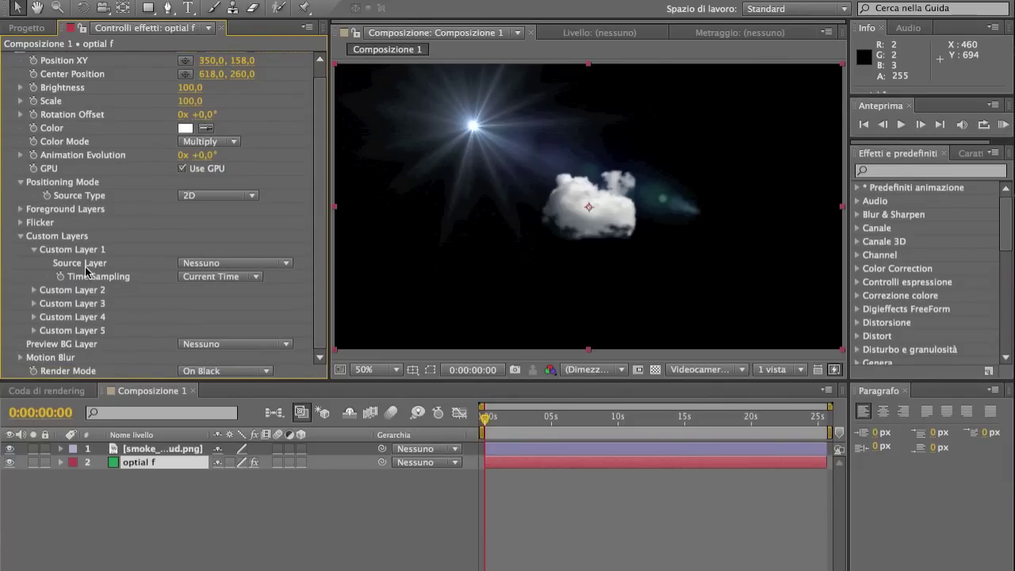
pyautogui.click(210, 276)
pyautogui.click(214, 266)
pyautogui.click(214, 264)
pyautogui.click(219, 306)
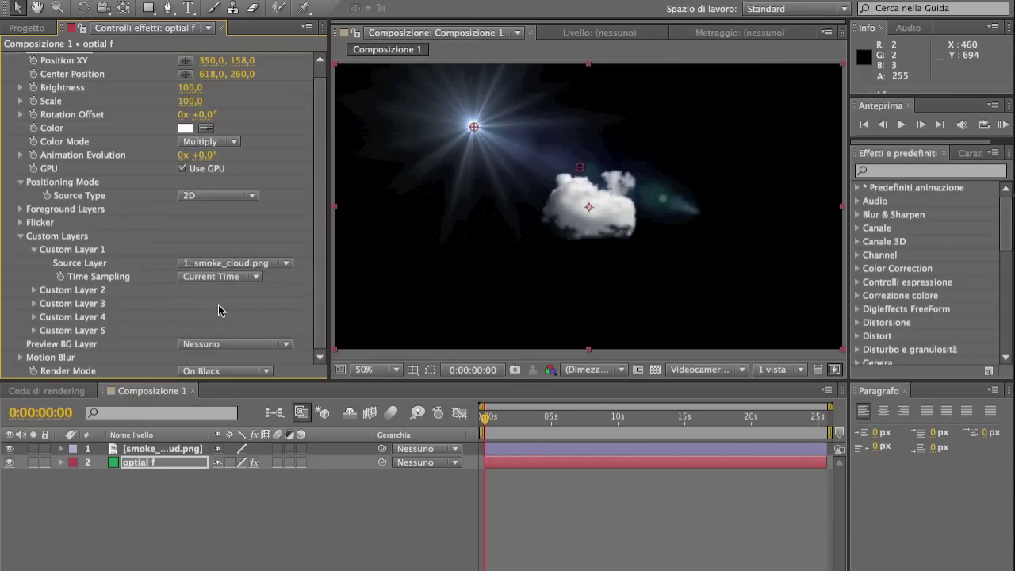
pyautogui.click(21, 236)
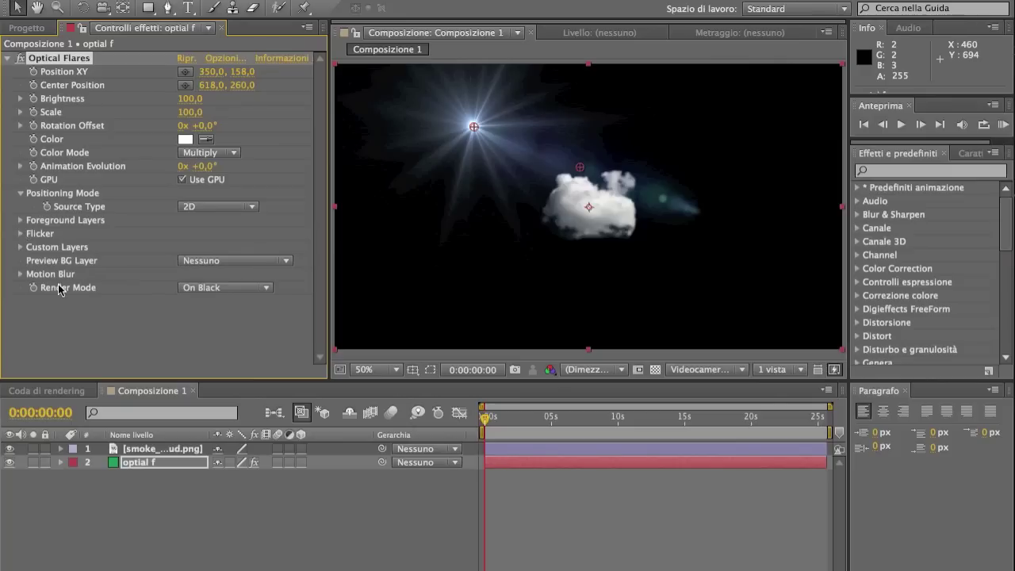
pyautogui.click(10, 449)
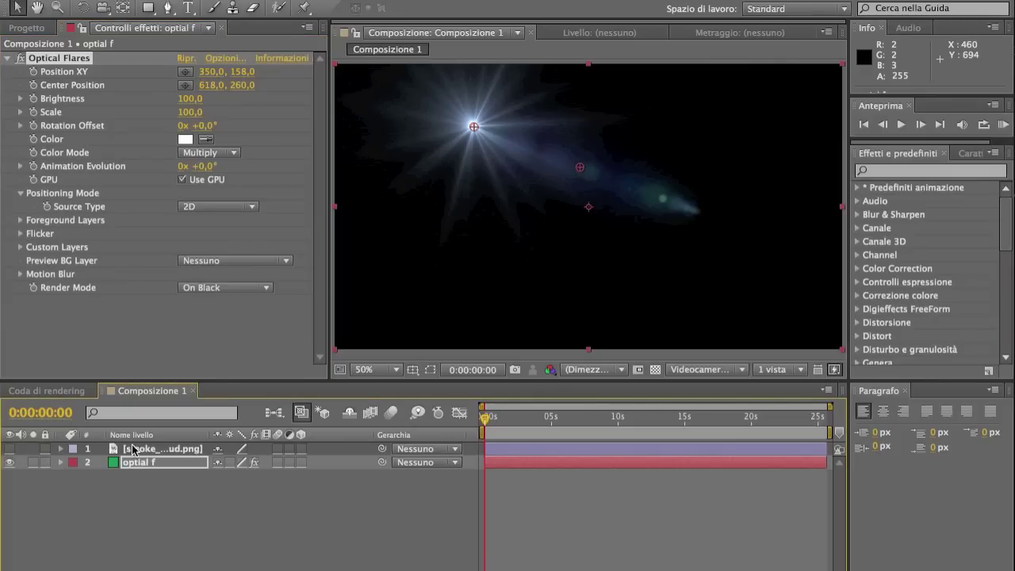
# Step: Move the cloud layer below the flare and rename it 'nuvola', undoing an accidental delete
pyautogui.moveTo(133, 449); pyautogui.dragTo(137, 474)
pyautogui.press('Return')
pyautogui.write('nuvol')
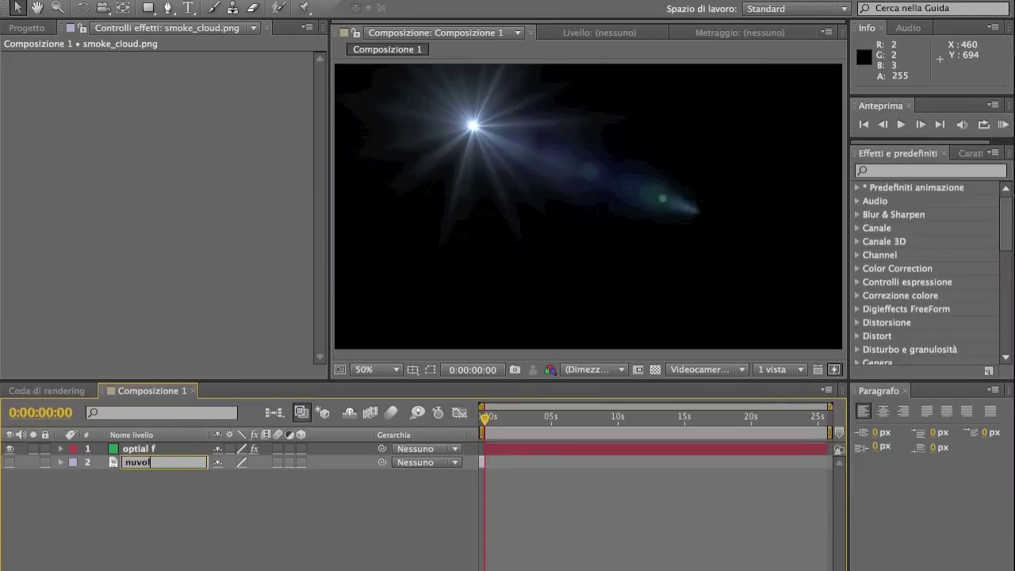
pyautogui.write('a')
pyautogui.press('Return')
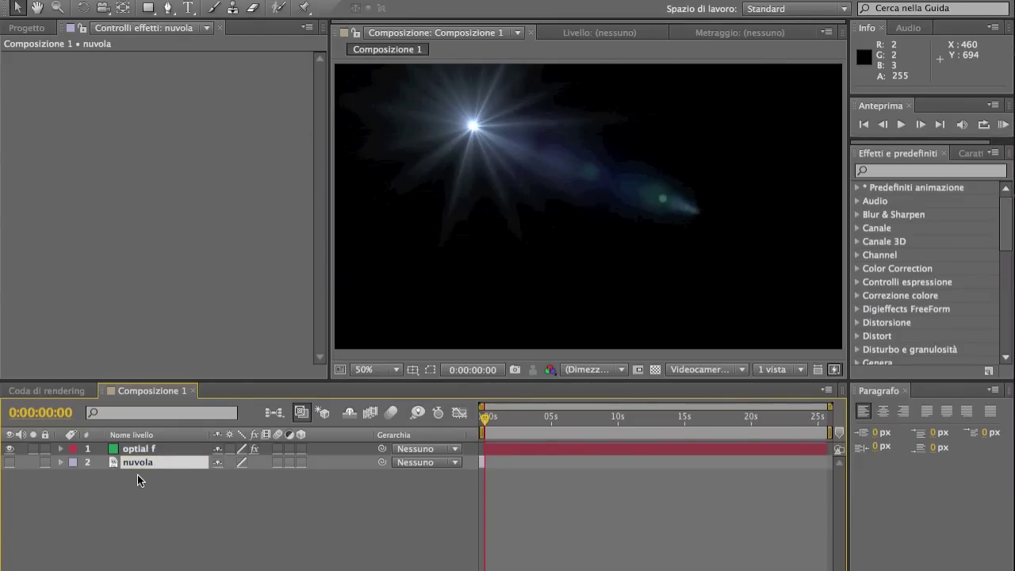
pyautogui.press('Delete')
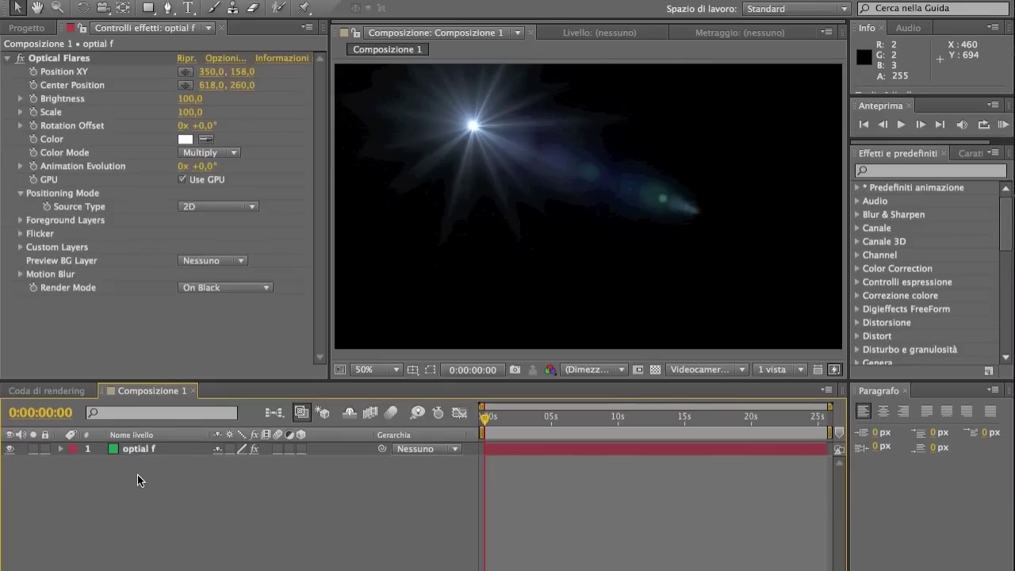
pyautogui.hotkey('ctrl', 'z')
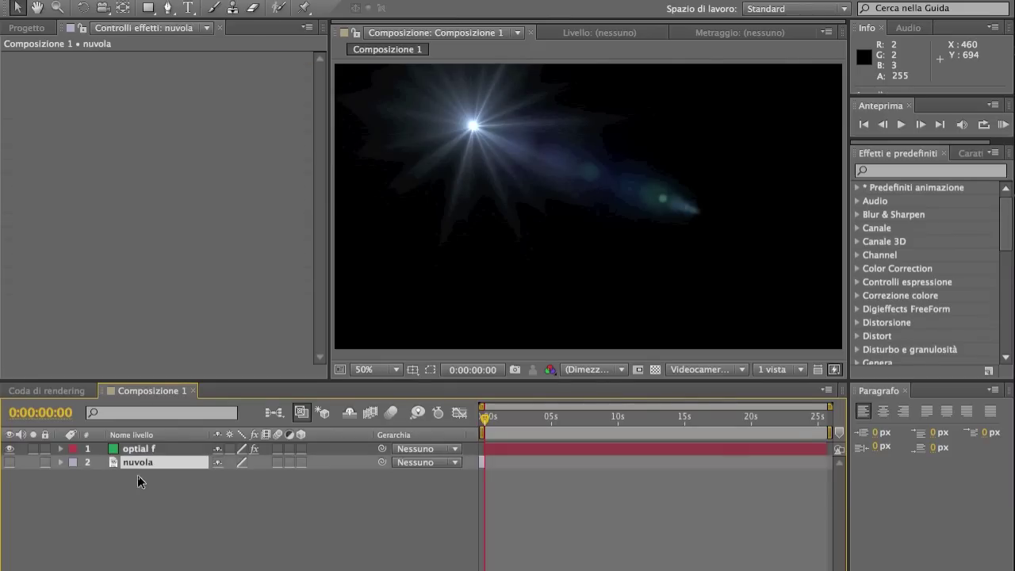
pyautogui.hotkey('ctrl', 'z')
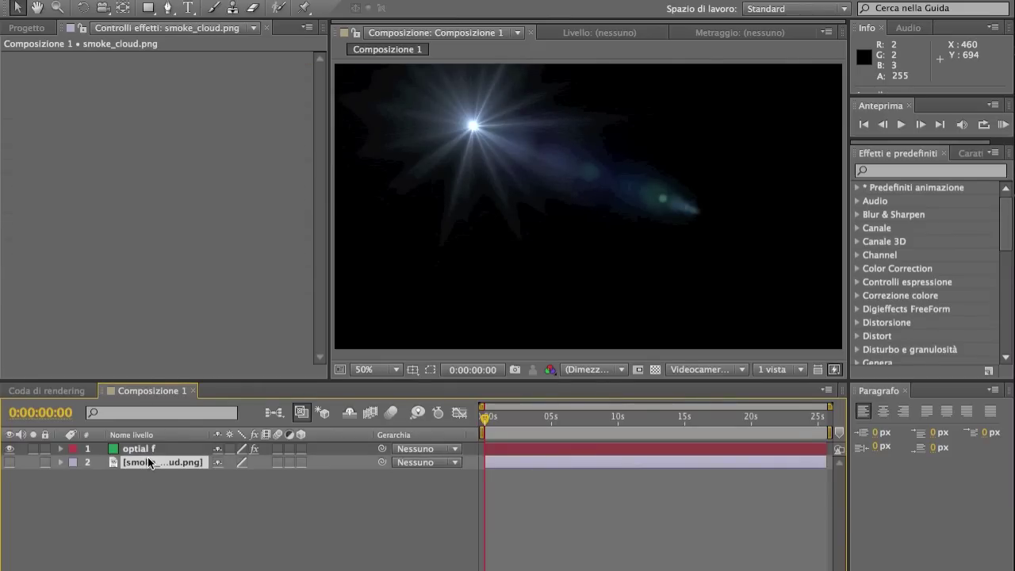
pyautogui.write('nuvol')
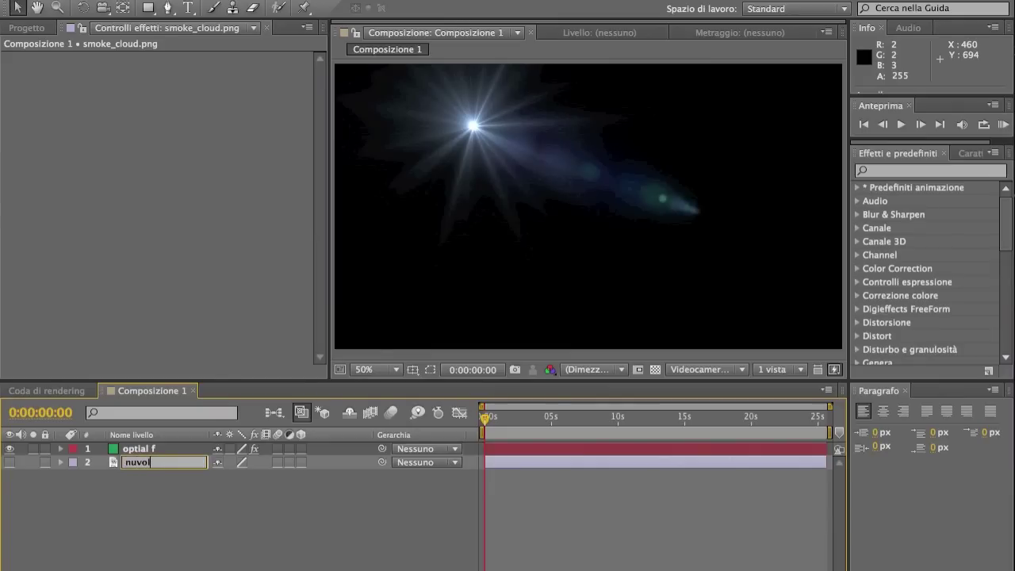
pyautogui.write('a')
pyautogui.click(159, 509)
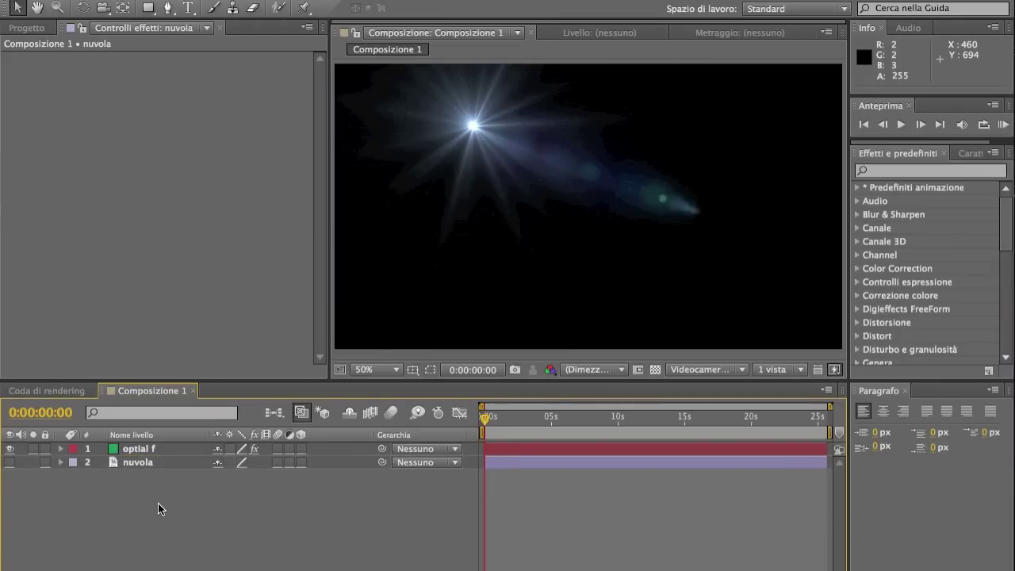
# Step: Select the optial f layer and check its Custom Layers settings in Effect Controls
pyautogui.click(28, 28)
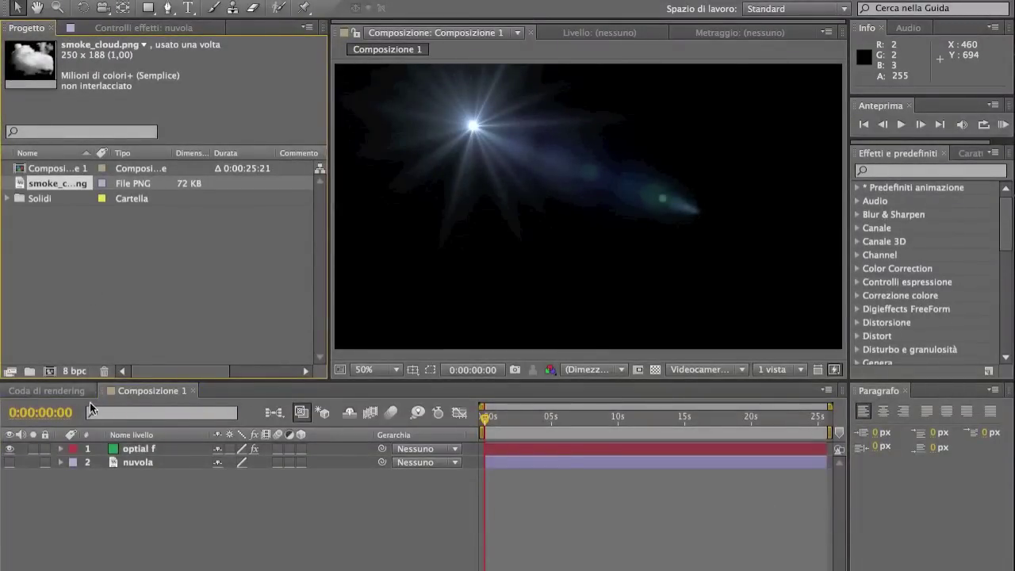
pyautogui.click(101, 447)
pyautogui.click(119, 449)
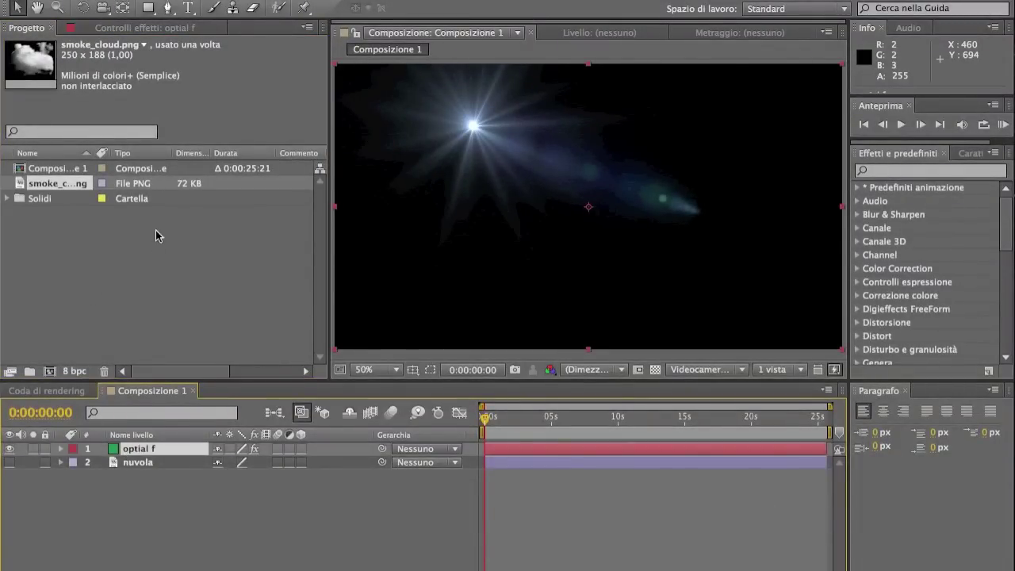
pyautogui.click(193, 32)
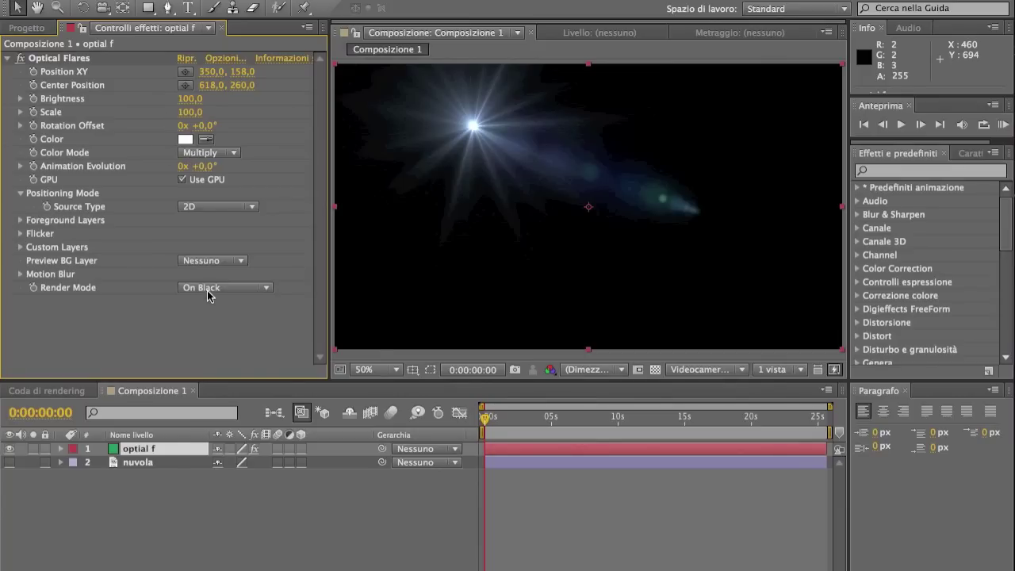
pyautogui.click(21, 248)
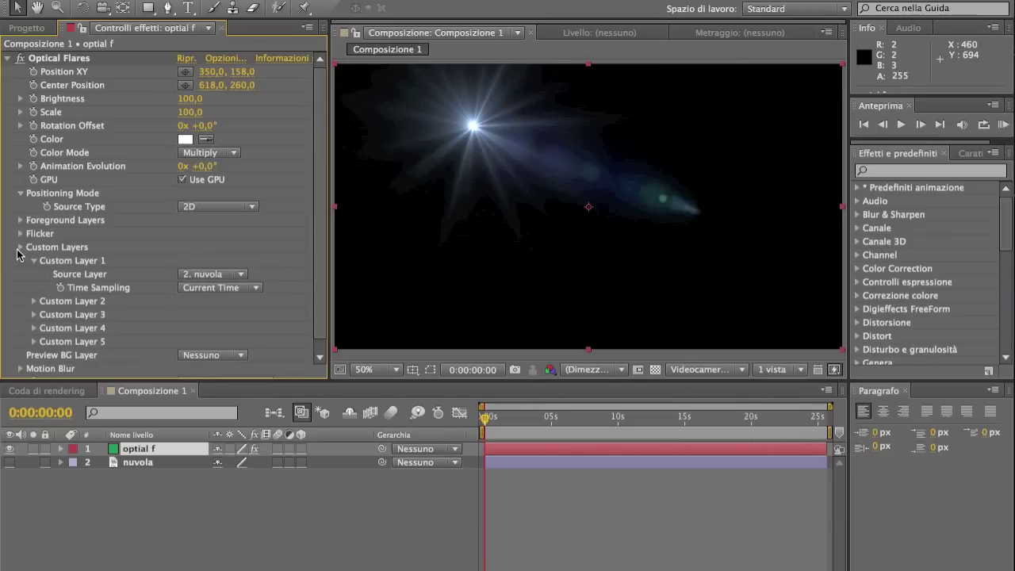
pyautogui.click(19, 248)
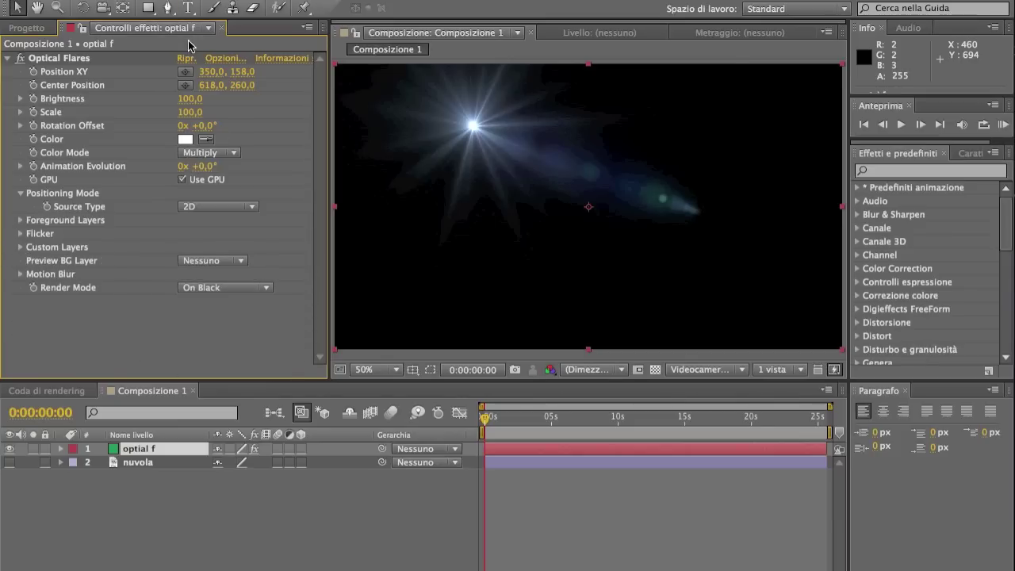
# Step: Open the Optical Flares window from 'Opzioni...' and hide the Stack panel for a larger preview
pyautogui.click(227, 57)
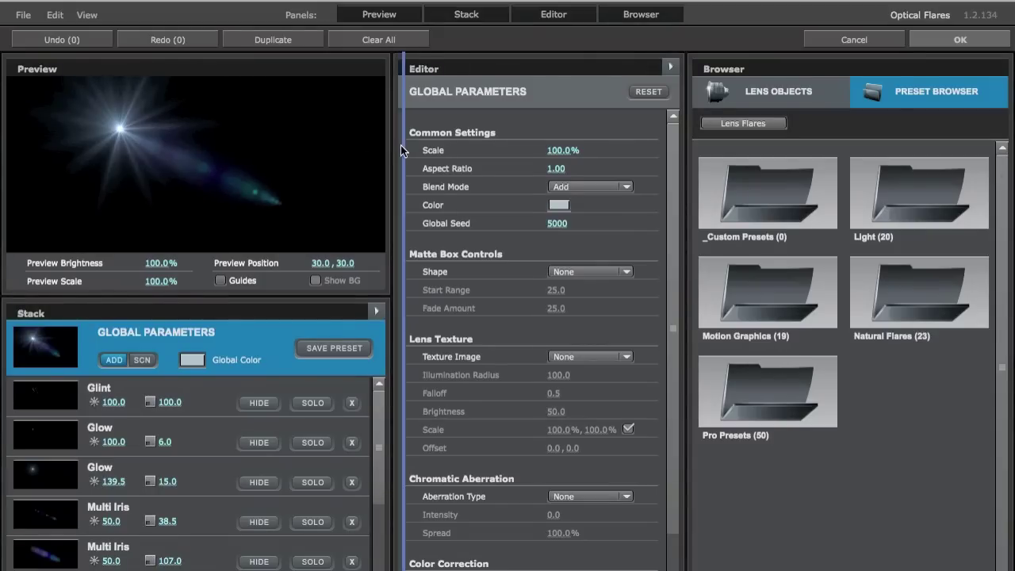
pyautogui.moveTo(394, 139); pyautogui.dragTo(400, 145)
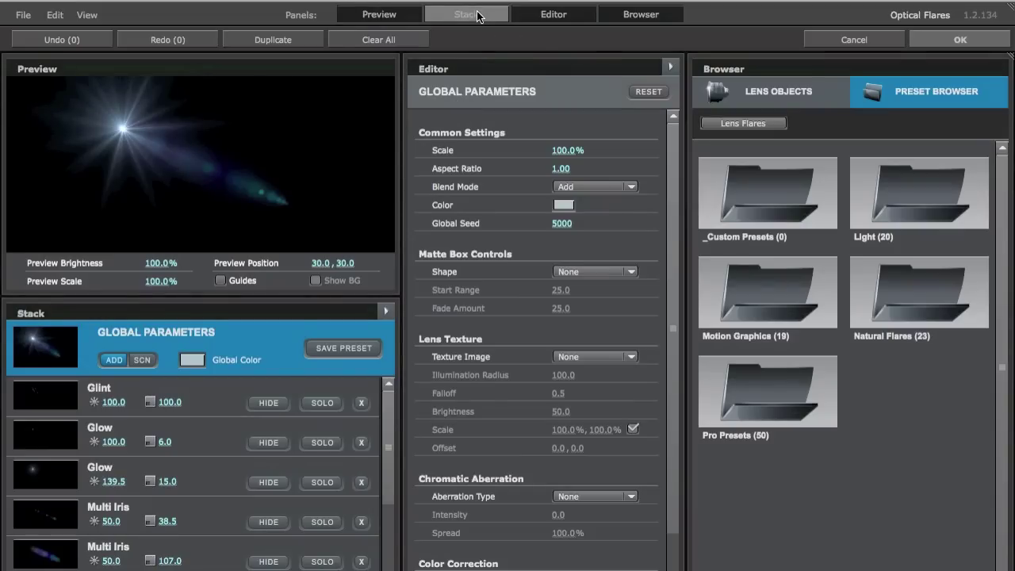
pyautogui.click(624, 15)
pyautogui.click(624, 16)
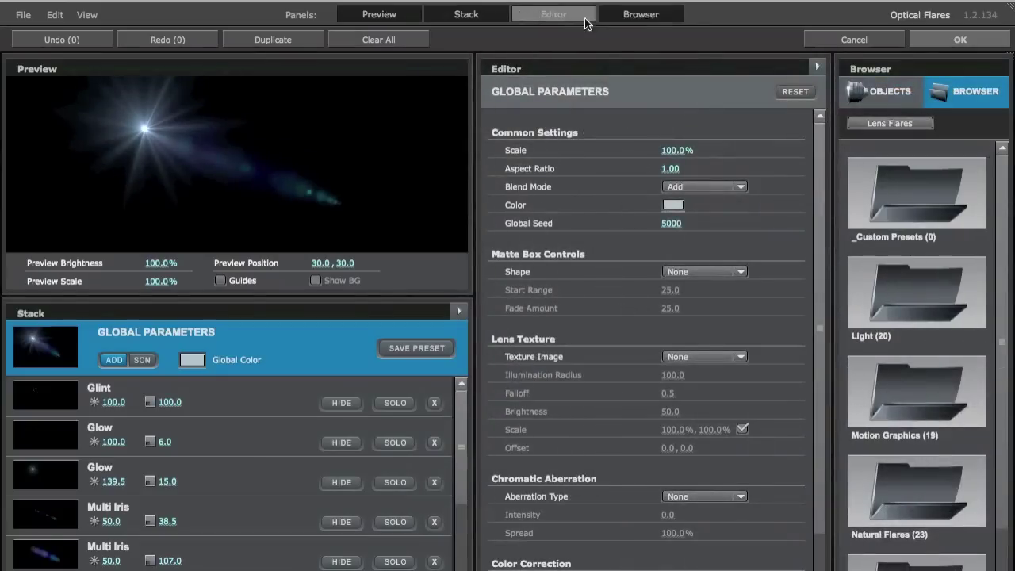
pyautogui.click(561, 15)
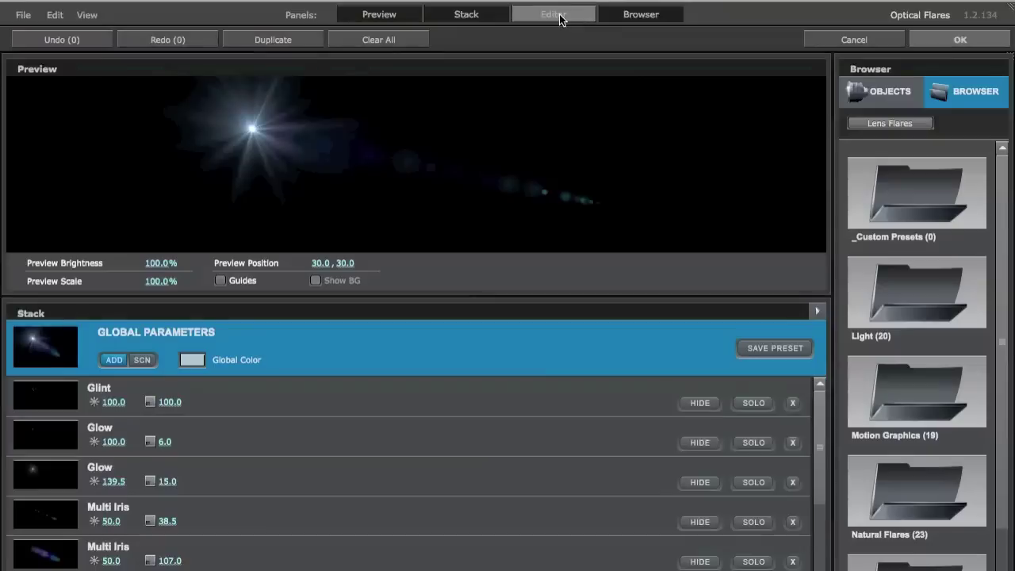
pyautogui.click(560, 15)
pyautogui.click(496, 15)
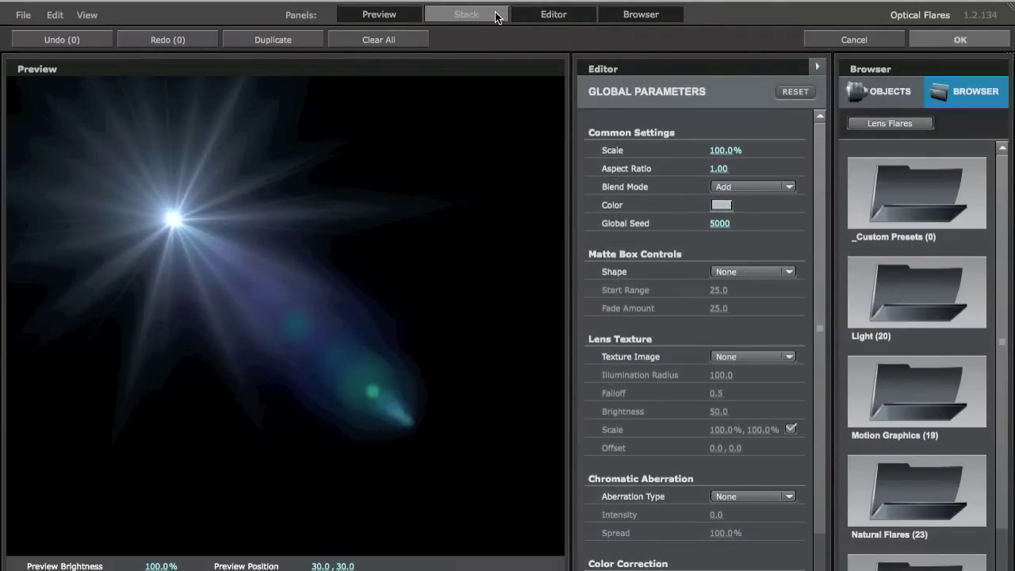
# Step: Restore the Stack and Preview panels and widen the Editor and Browser panels
pyautogui.click(497, 16)
pyautogui.click(380, 16)
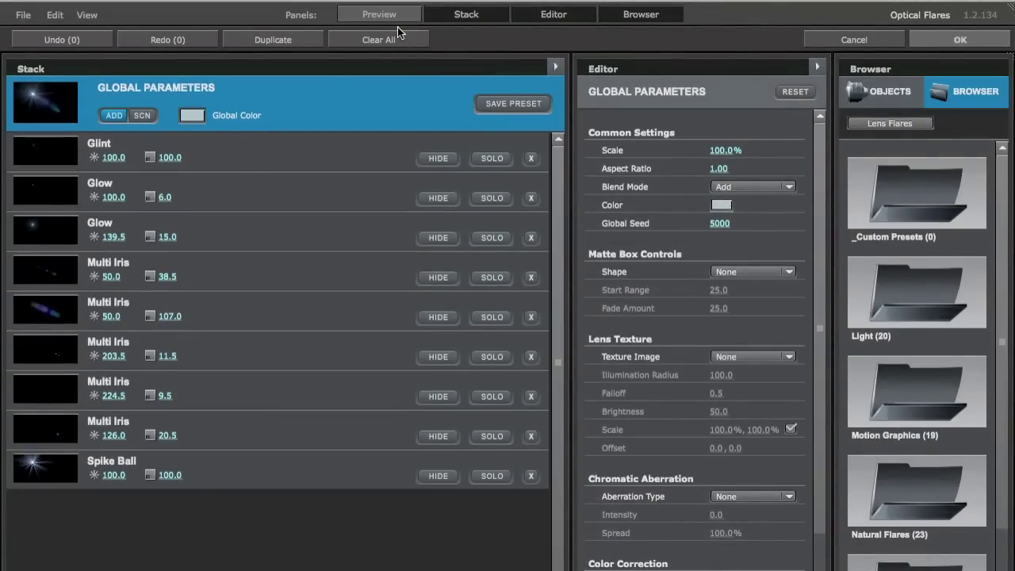
pyautogui.click(394, 18)
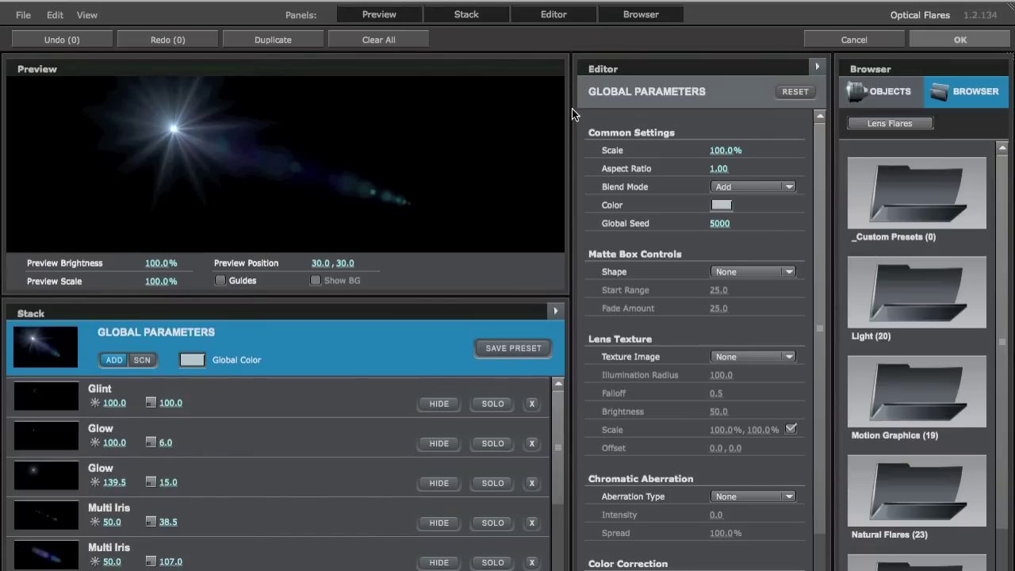
pyautogui.moveTo(569, 111); pyautogui.dragTo(406, 98)
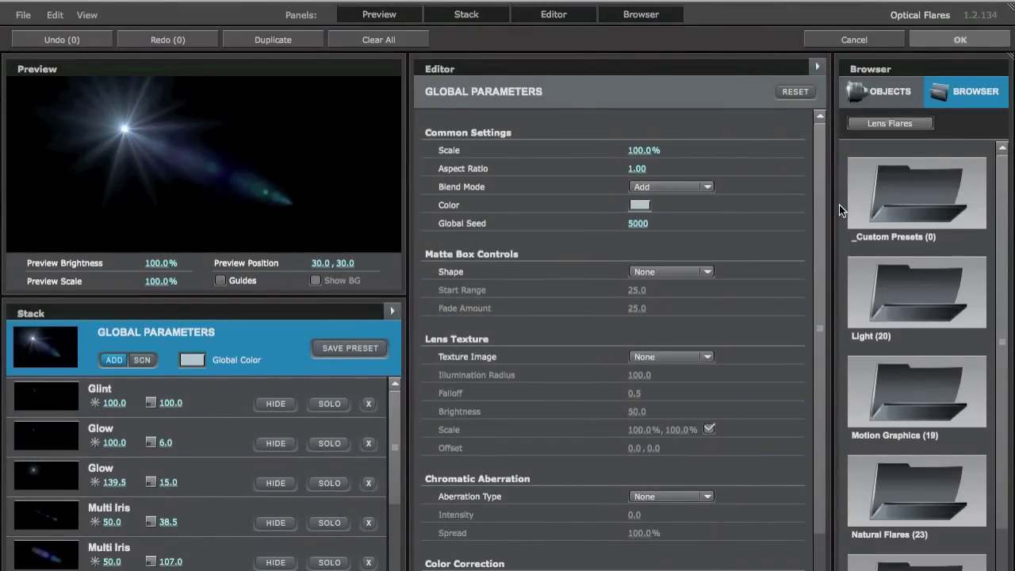
pyautogui.moveTo(834, 206); pyautogui.dragTo(731, 199)
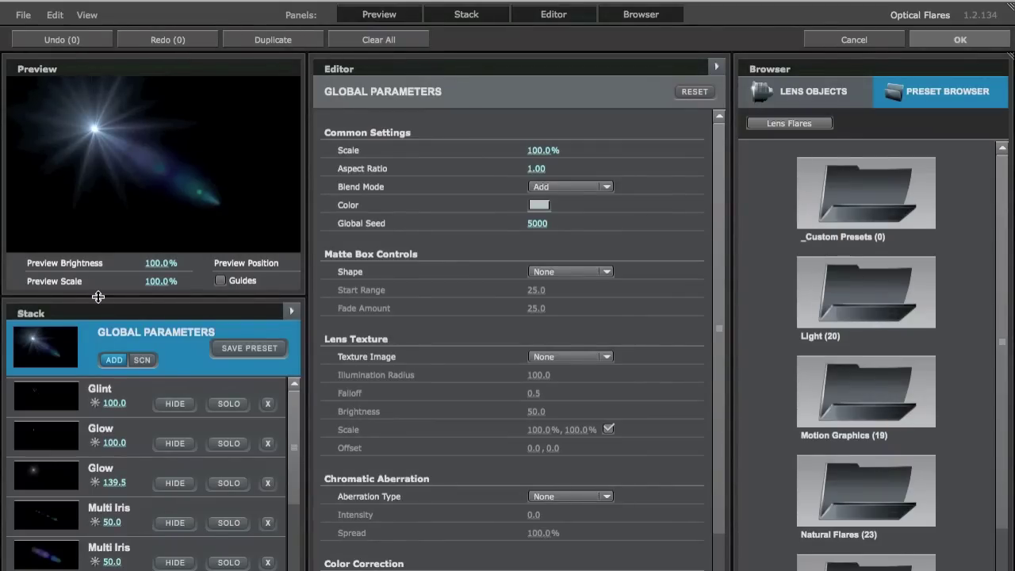
# Step: Raise the Glint element's brightness to 304, then undo and redo the change
pyautogui.click(117, 402)
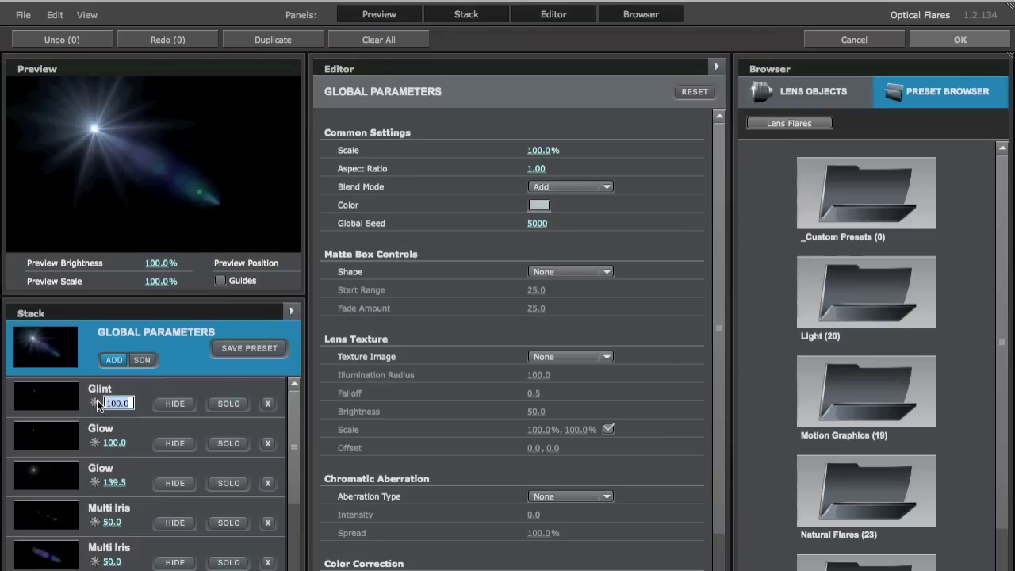
pyautogui.moveTo(95, 403); pyautogui.dragTo(123, 403)
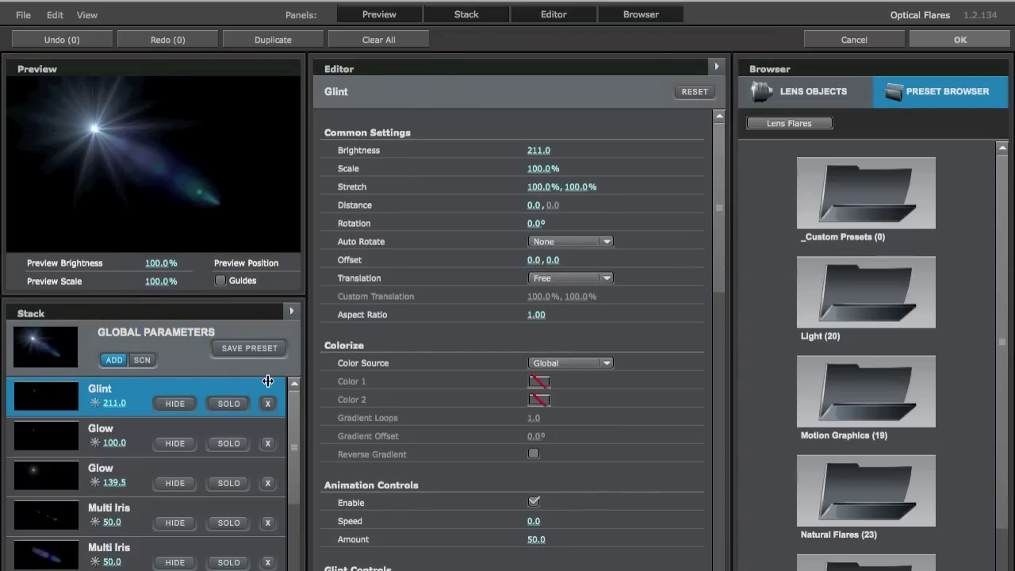
pyautogui.moveTo(234, 389); pyautogui.dragTo(387, 355)
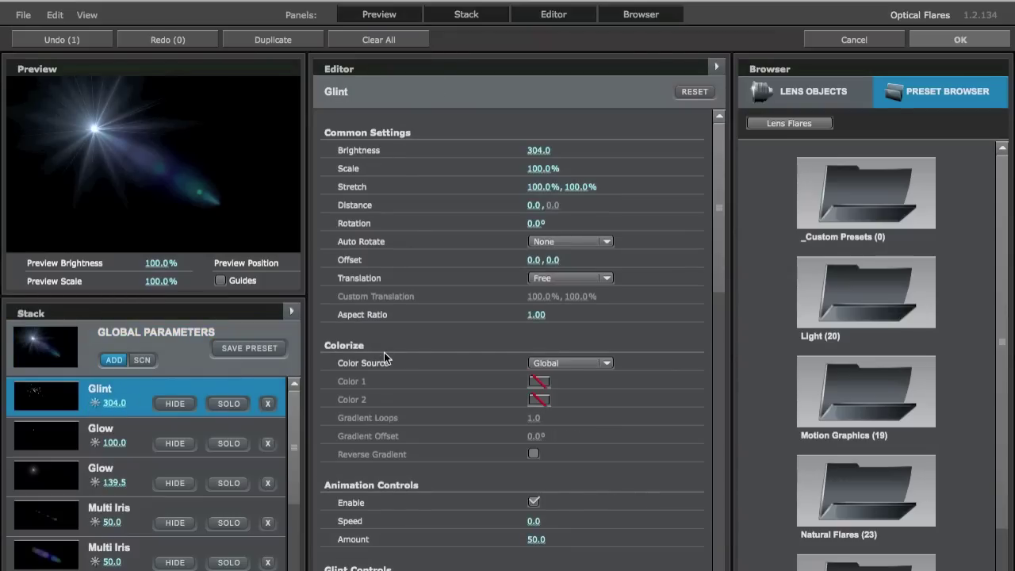
pyautogui.click(65, 37)
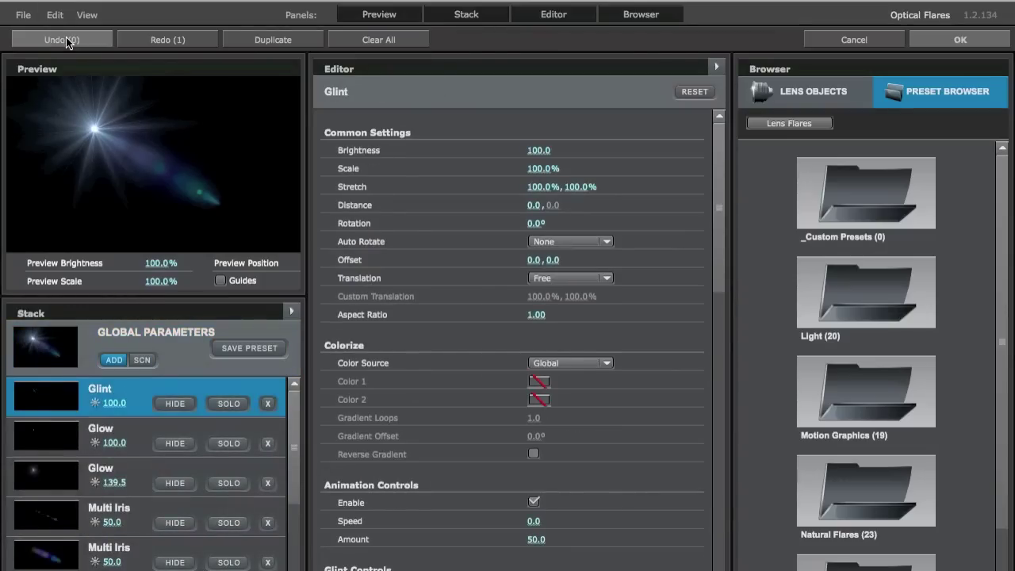
pyautogui.click(129, 35)
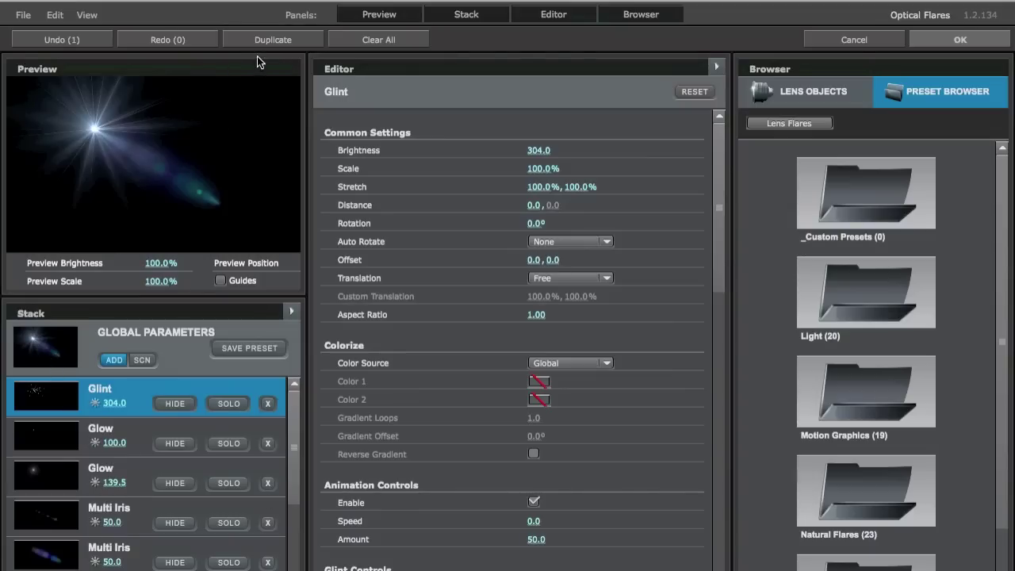
# Step: Duplicate the Glint, clear all elements with YES, and widen the preview and stack area
pyautogui.click(267, 35)
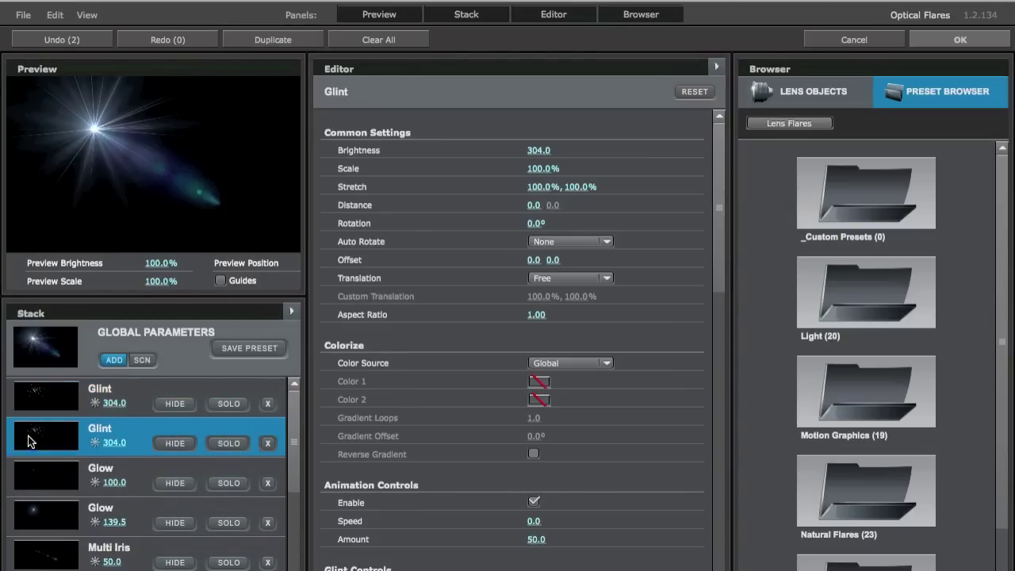
pyautogui.click(406, 37)
pyautogui.click(459, 315)
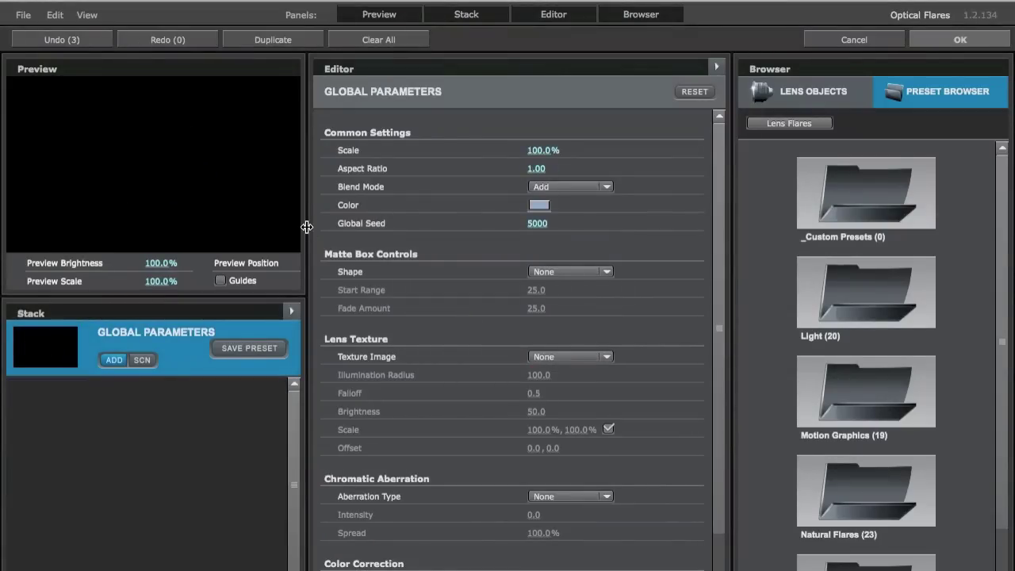
pyautogui.moveTo(307, 229); pyautogui.dragTo(406, 229)
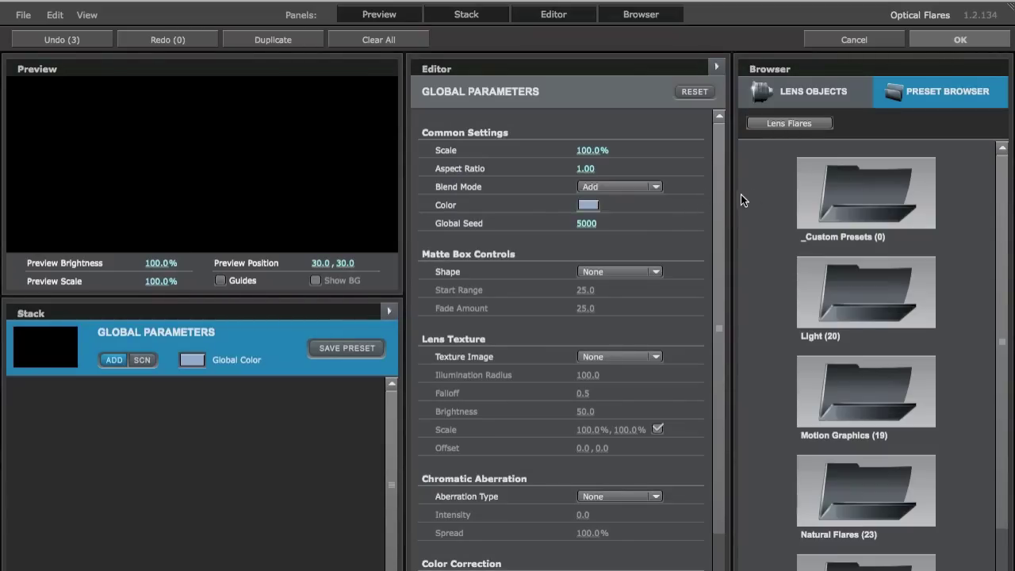
# Step: Load the Search Light preset from the Light folder and drag its light source up and left
pyautogui.moveTo(732, 198); pyautogui.dragTo(685, 201)
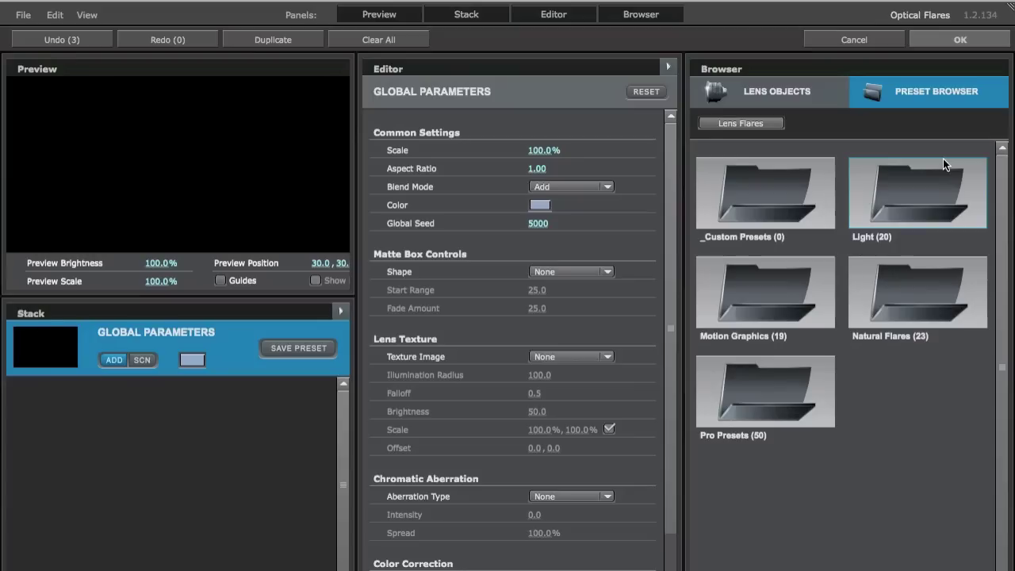
pyautogui.doubleClick(943, 181)
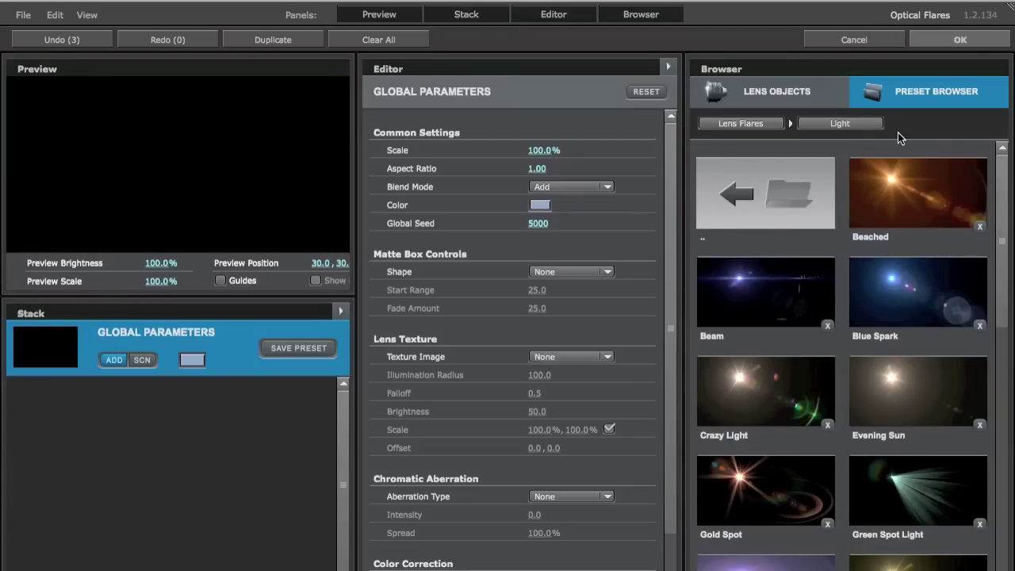
pyautogui.scroll(-5, 898, 132)
pyautogui.click(896, 208)
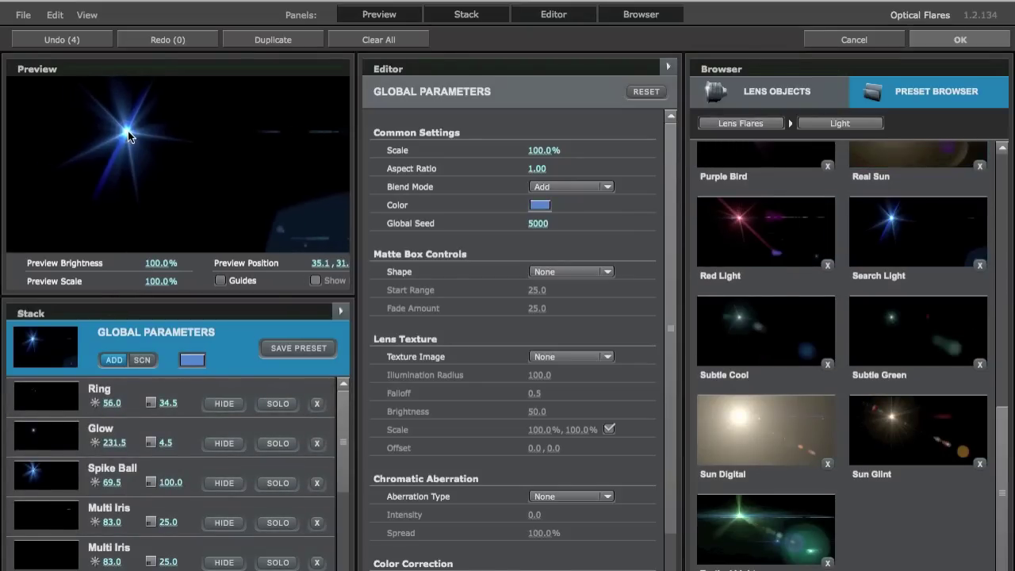
pyautogui.moveTo(128, 130); pyautogui.dragTo(115, 177)
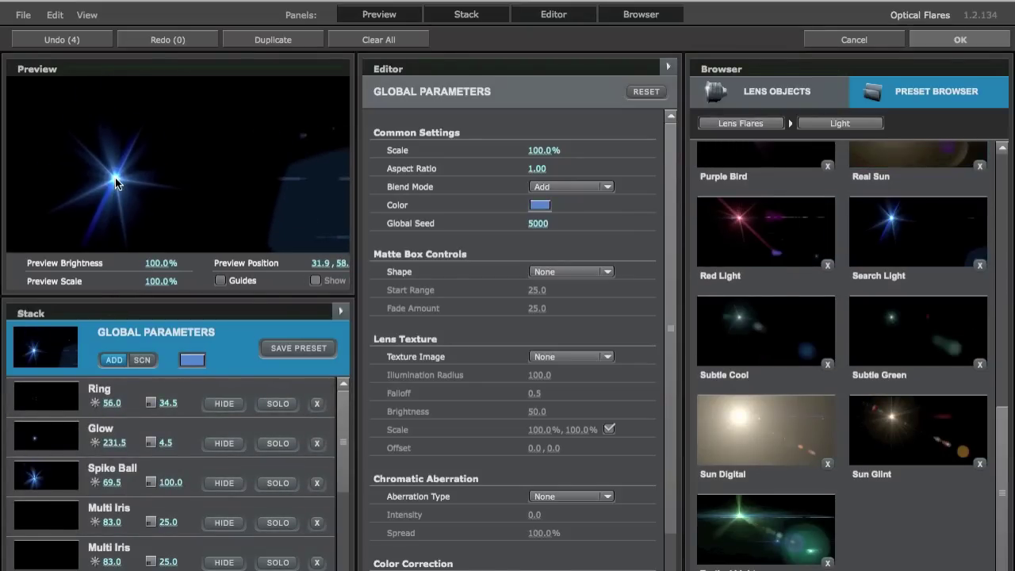
pyautogui.moveTo(115, 178)
pyautogui.mouseDown()
pyautogui.moveTo(72, 122)
pyautogui.moveTo(205, 179)
pyautogui.moveTo(211, 142)
pyautogui.mouseUp()
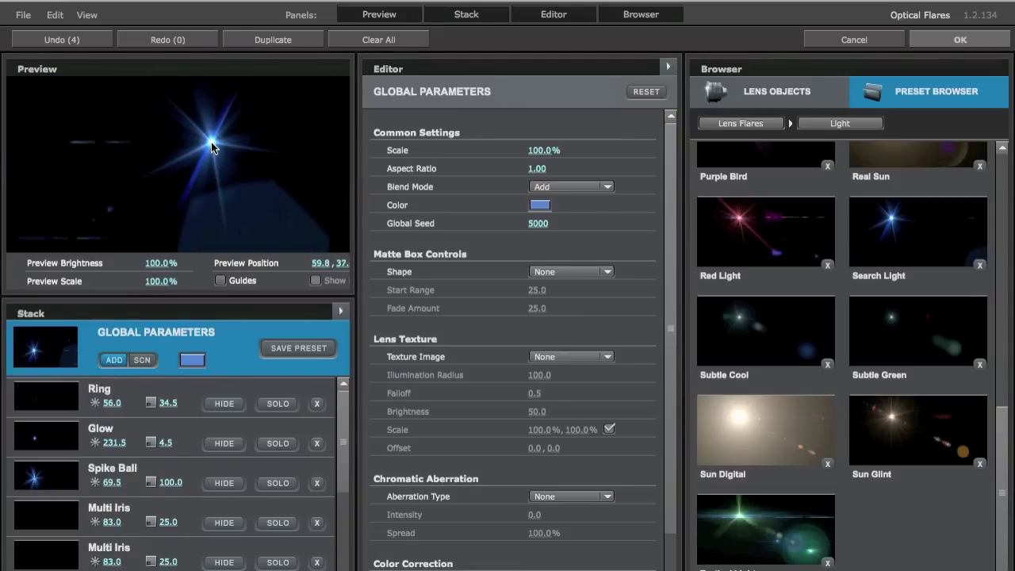
# Step: Clear all elements, confirming Yes, and add one Glow from Lens Objects at brightness 125, scale 25
pyautogui.click(808, 89)
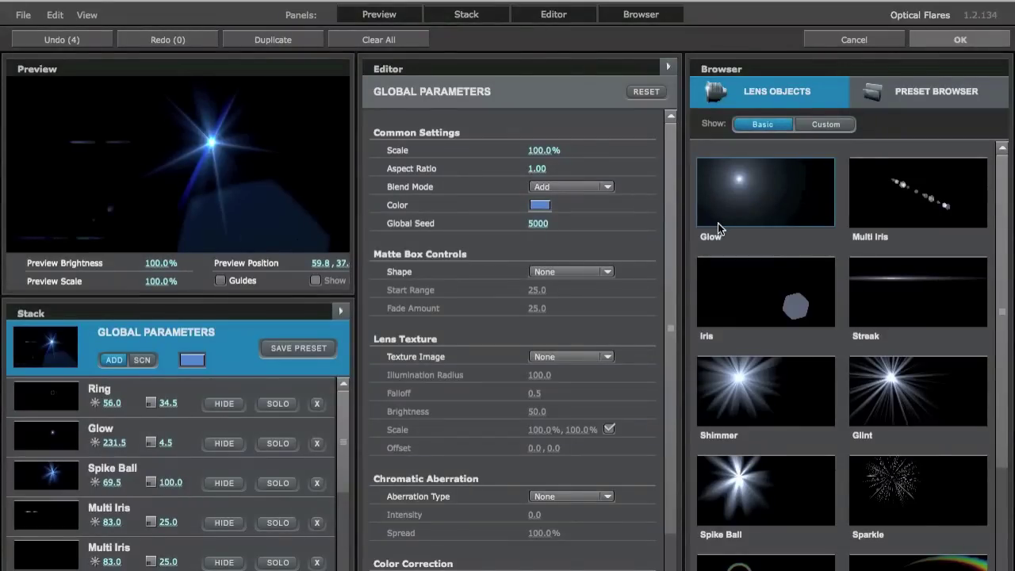
pyautogui.click(399, 43)
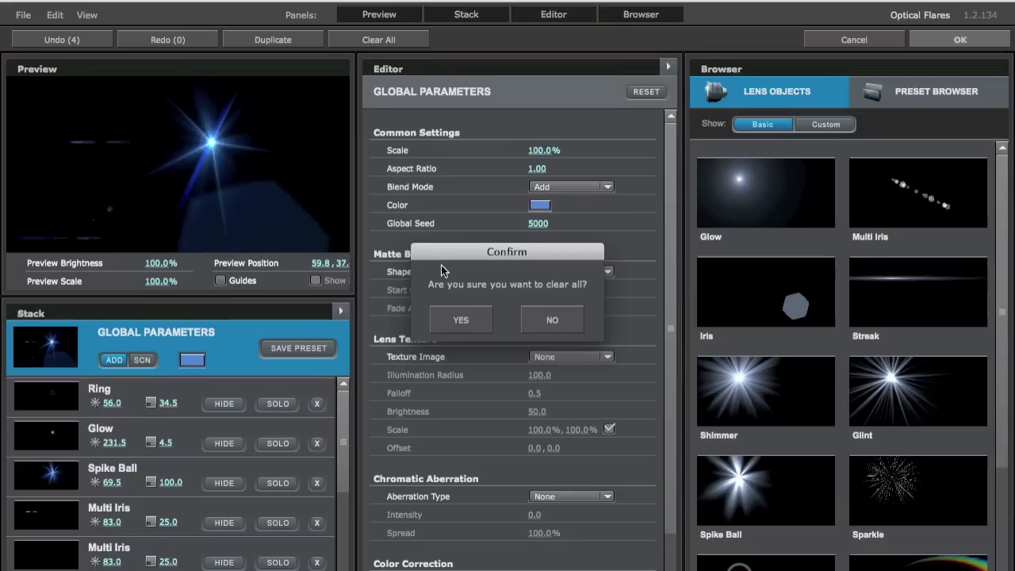
pyautogui.click(461, 325)
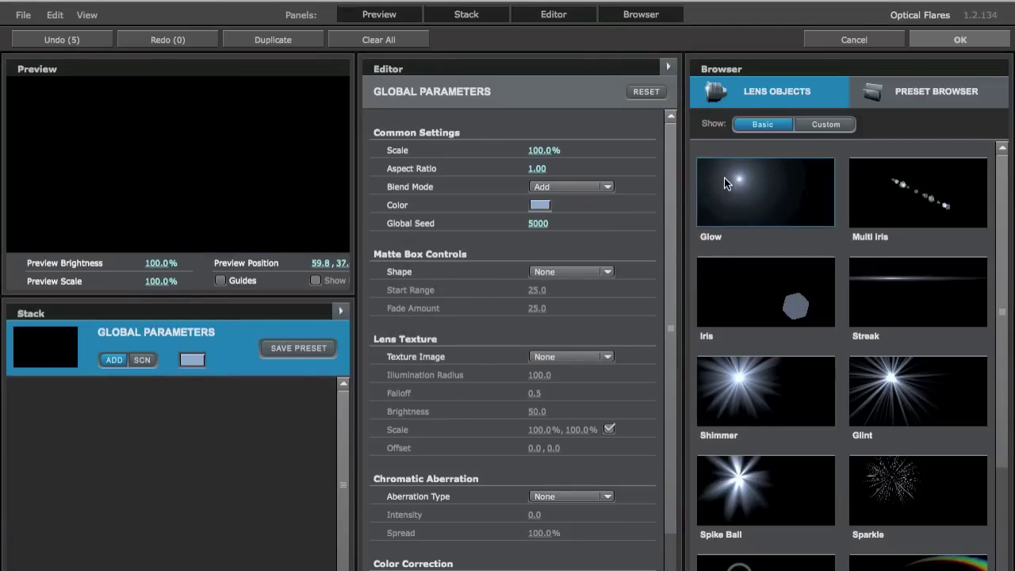
pyautogui.click(726, 209)
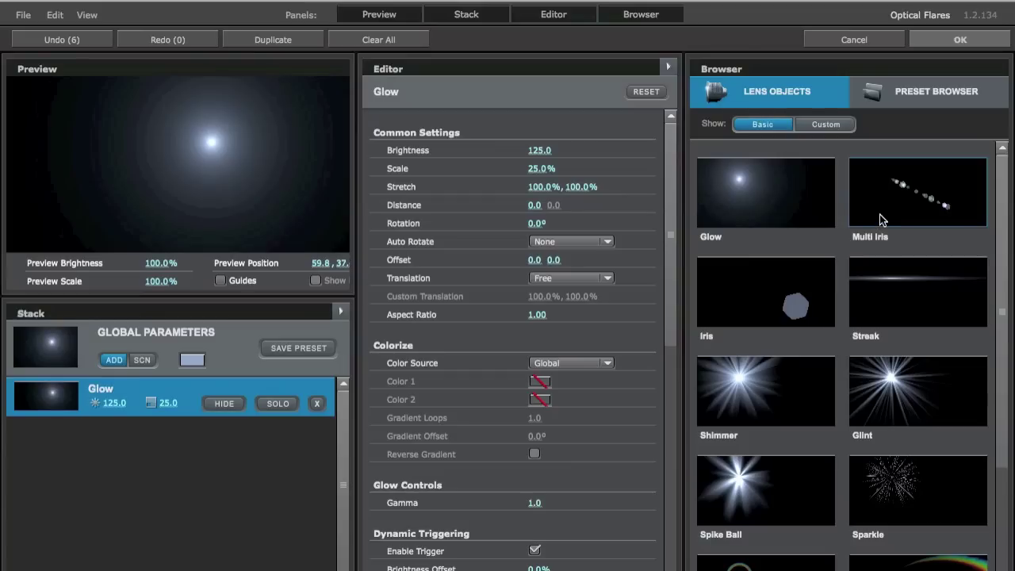
# Step: Add a Multi Iris from the Basic library and a Hoop from the Custom library
pyautogui.click(880, 220)
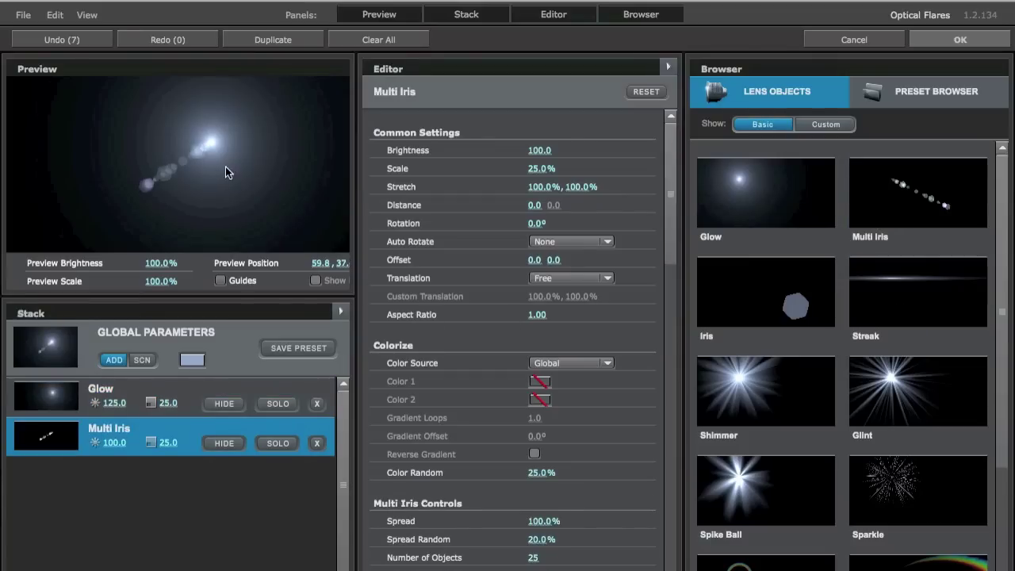
pyautogui.scroll(-3, 803, 337)
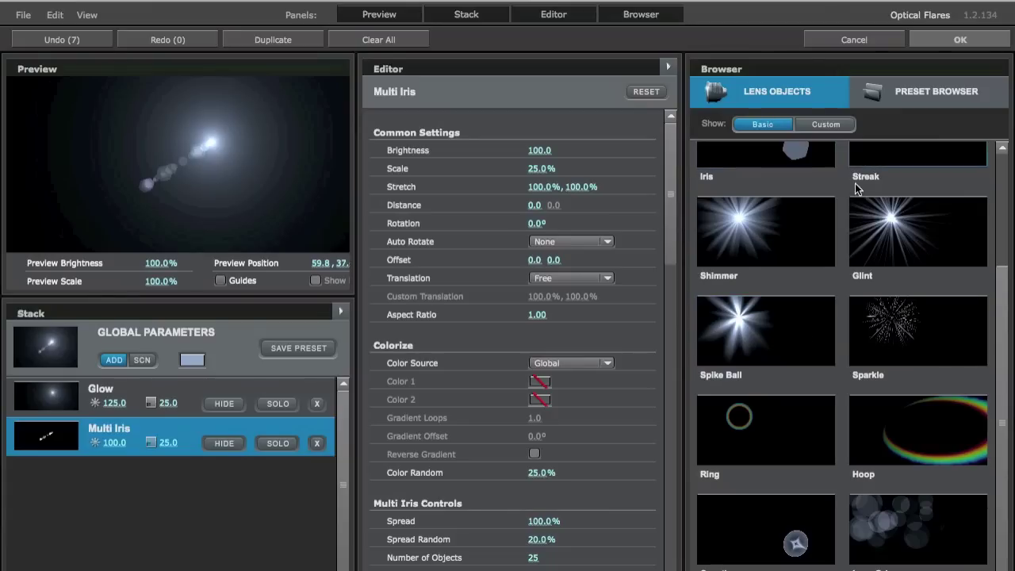
pyautogui.click(848, 125)
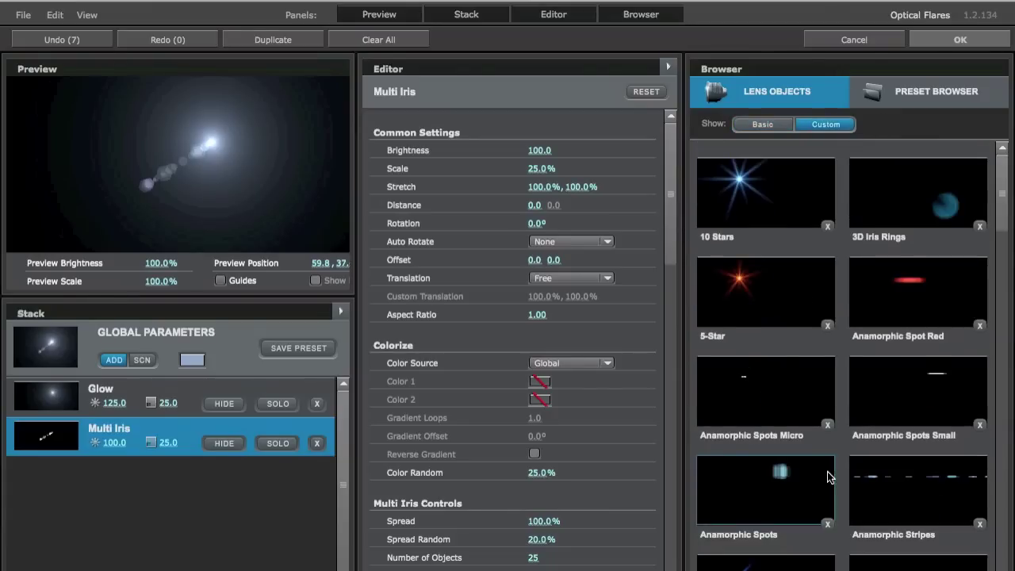
pyautogui.scroll(-10, 829, 476)
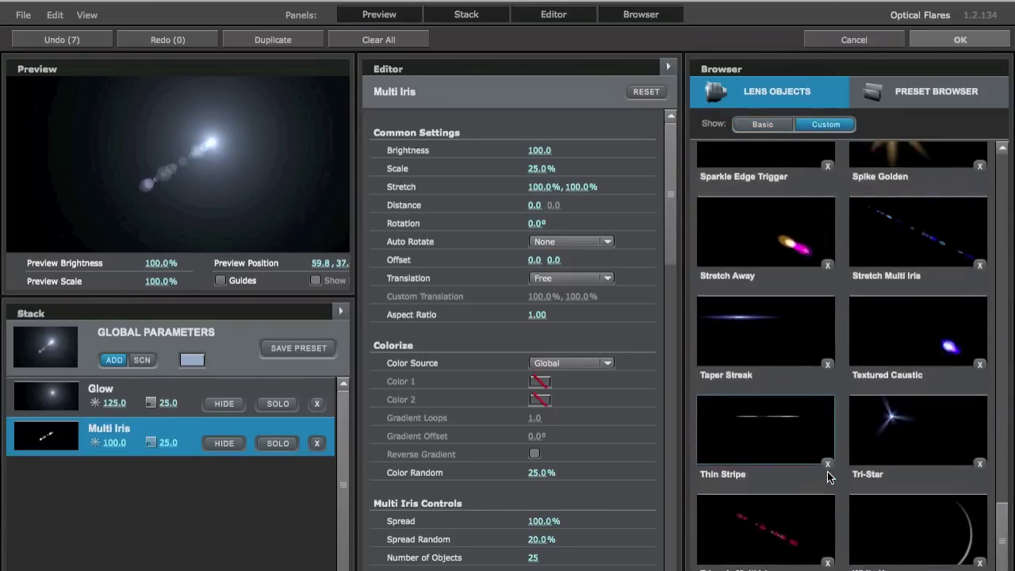
pyautogui.click(878, 512)
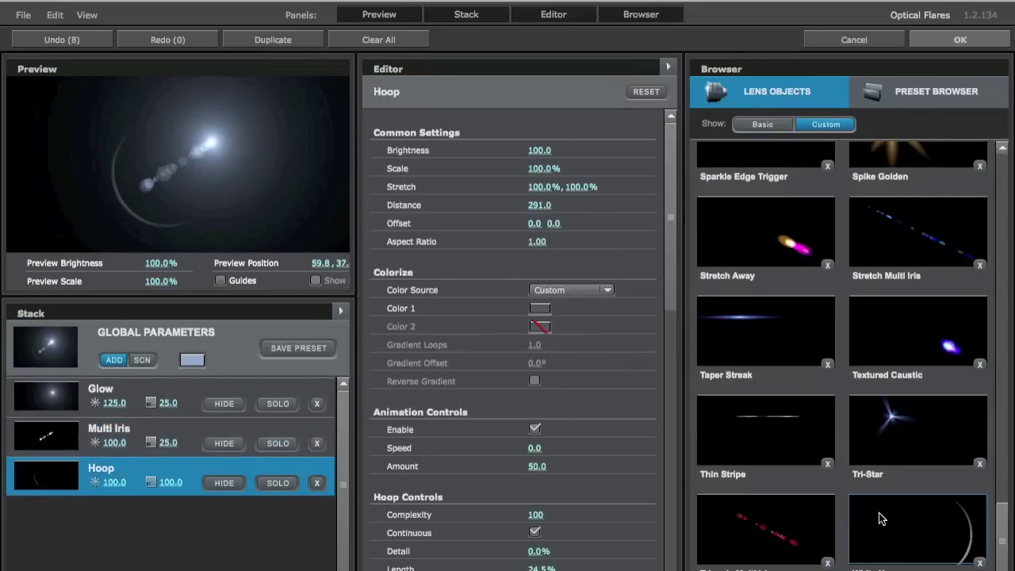
pyautogui.click(781, 123)
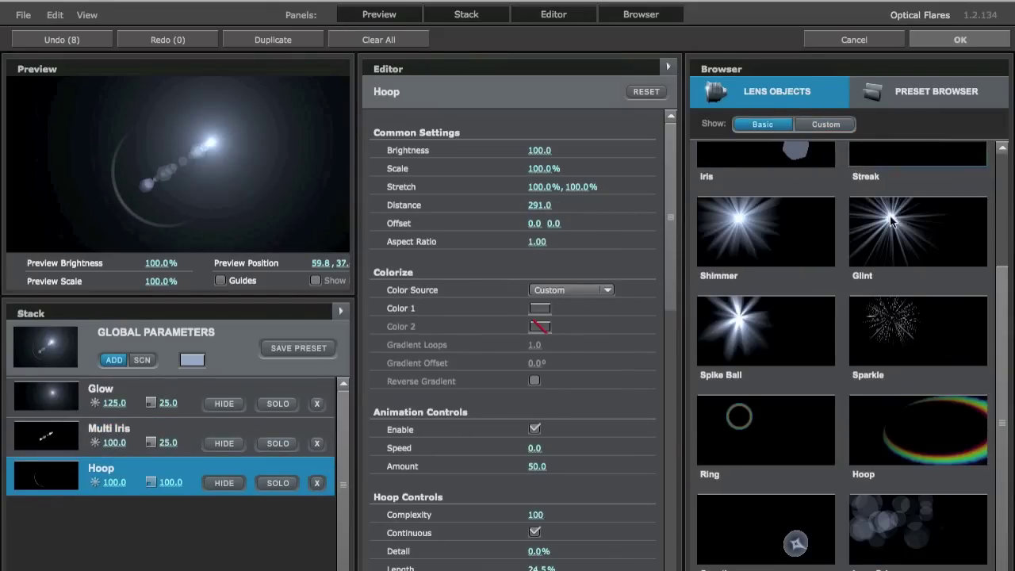
pyautogui.scroll(3, 856, 238)
# Step: Undo and redo the Hoop addition while browsing the File, Edit and View menus
pyautogui.click(23, 16)
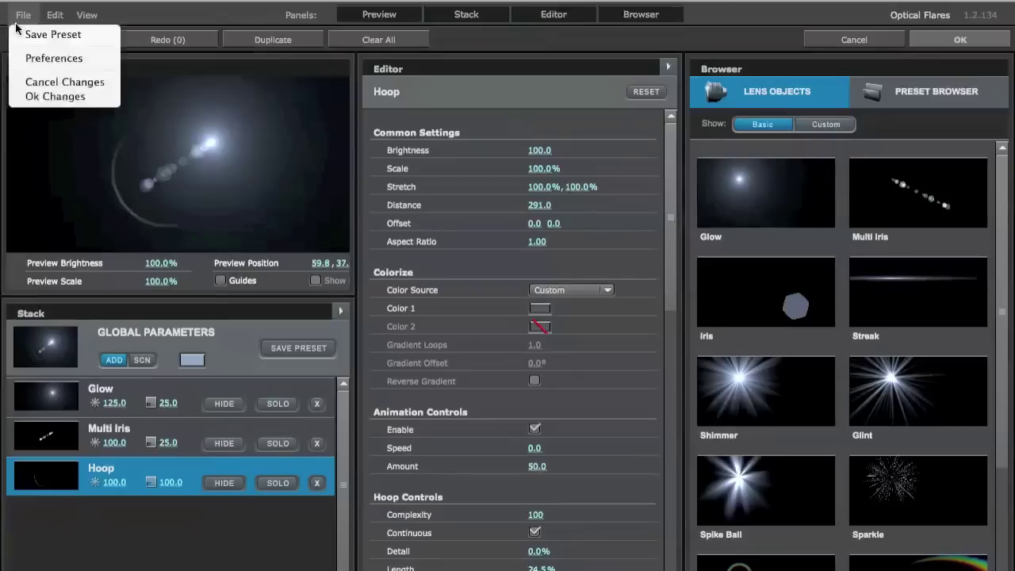
pyautogui.click(54, 15)
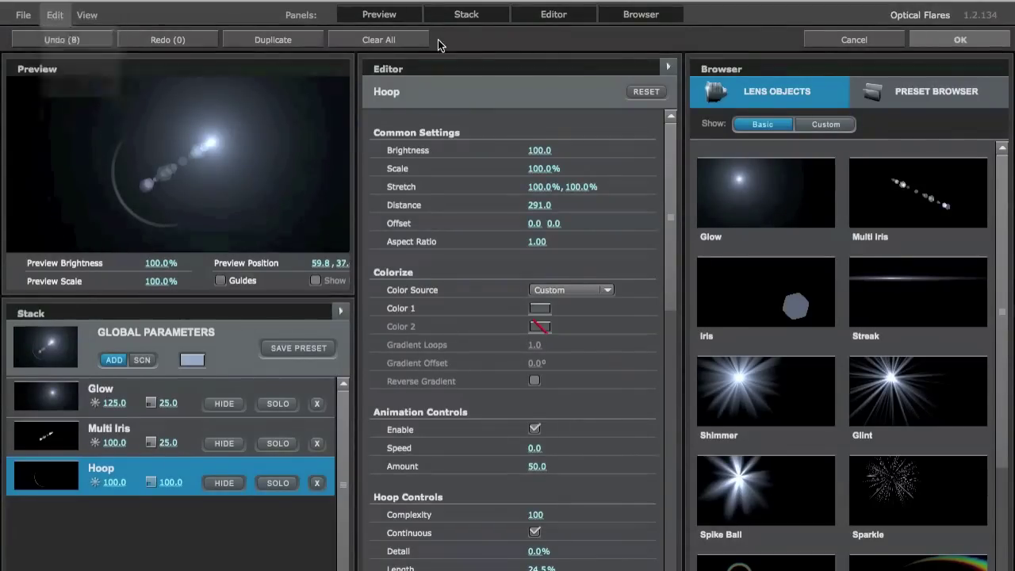
pyautogui.click(79, 40)
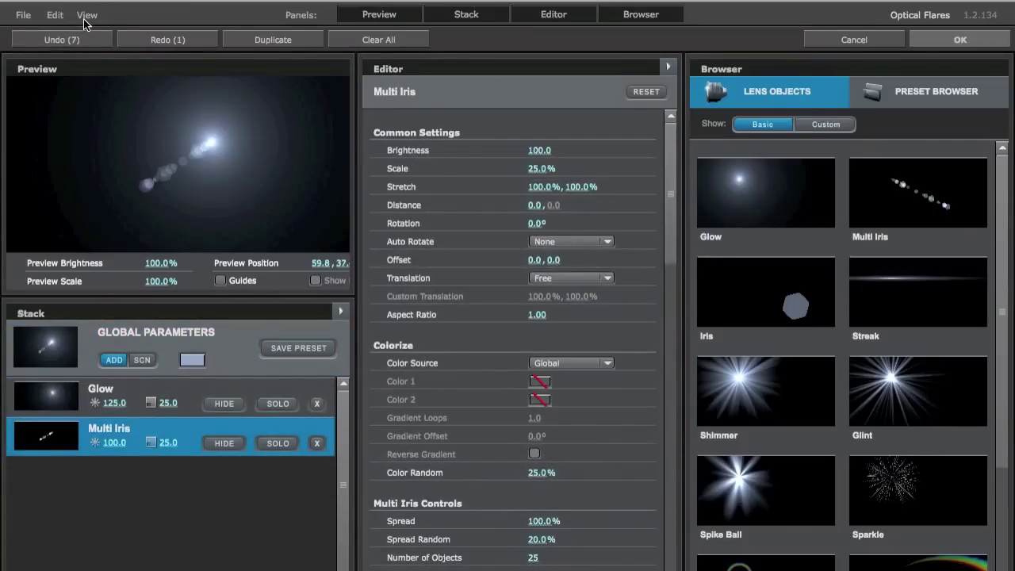
pyautogui.click(158, 44)
pyautogui.click(91, 18)
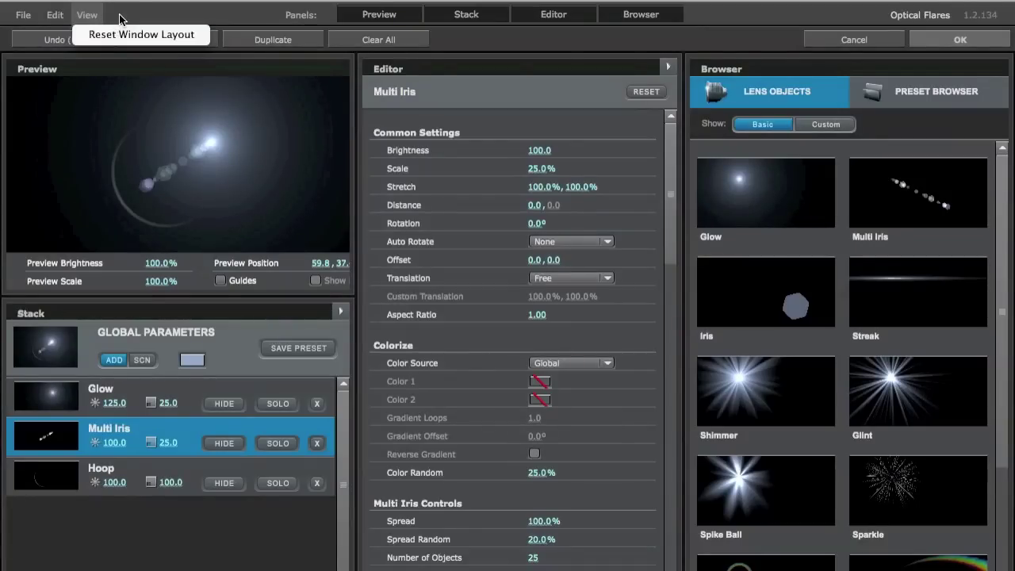
pyautogui.click(119, 18)
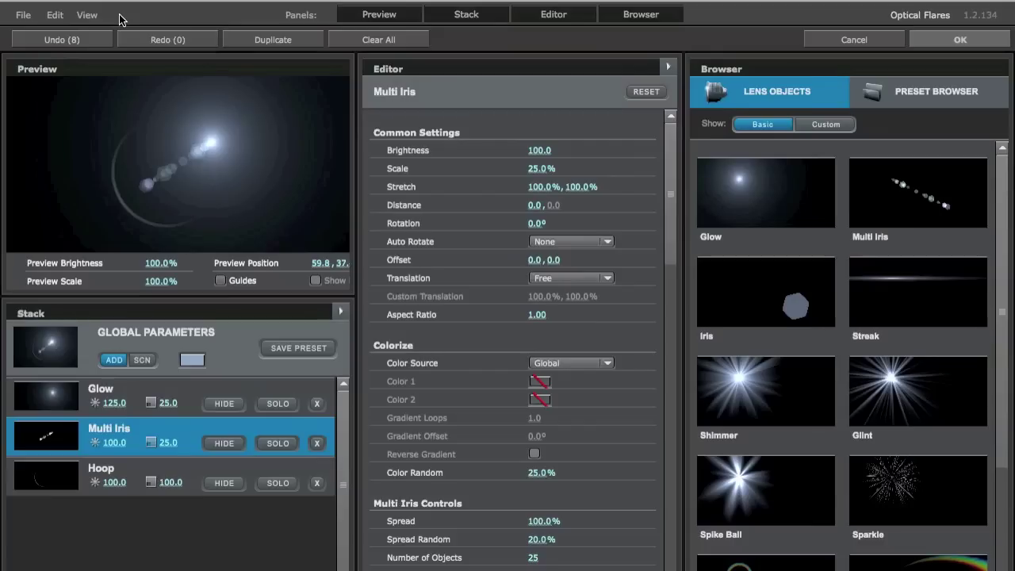
# Step: Rename the Glow element to 'bagliore'
pyautogui.click(60, 404)
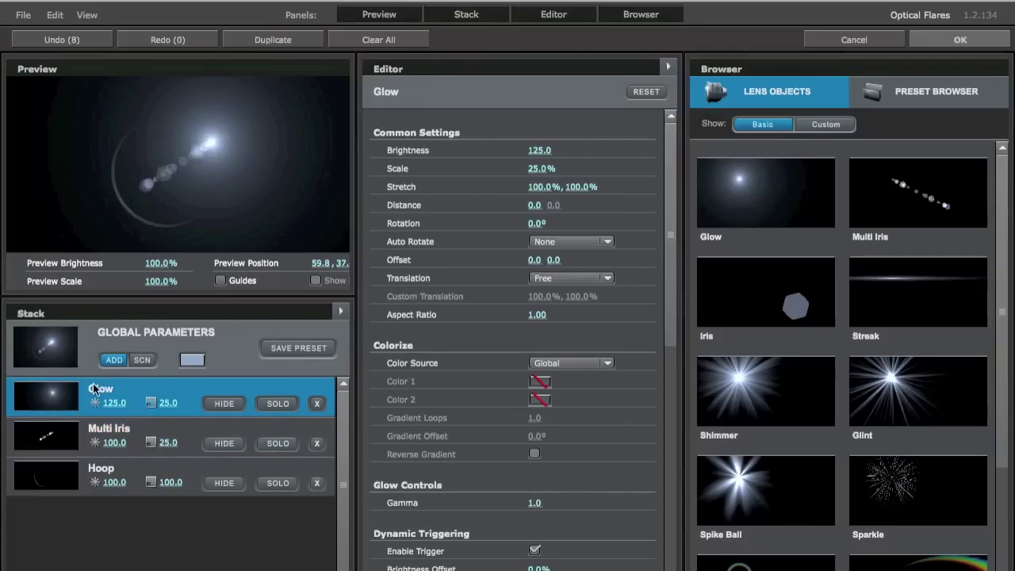
pyautogui.doubleClick(96, 388)
pyautogui.press('Return')
pyautogui.doubleClick(115, 389)
pyautogui.press('BackSpace')
pyautogui.write('bagliore')
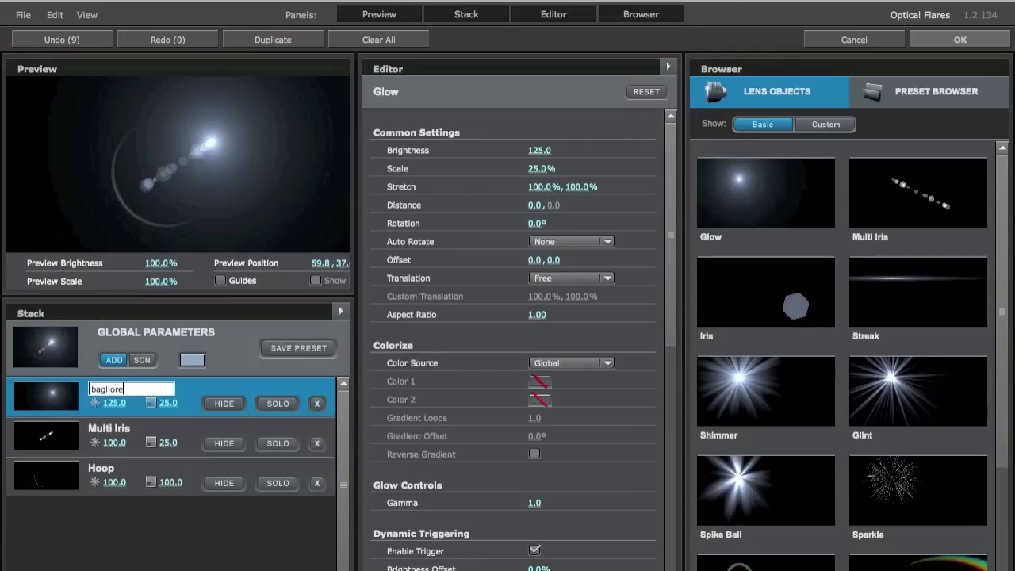
pyautogui.press('Return')
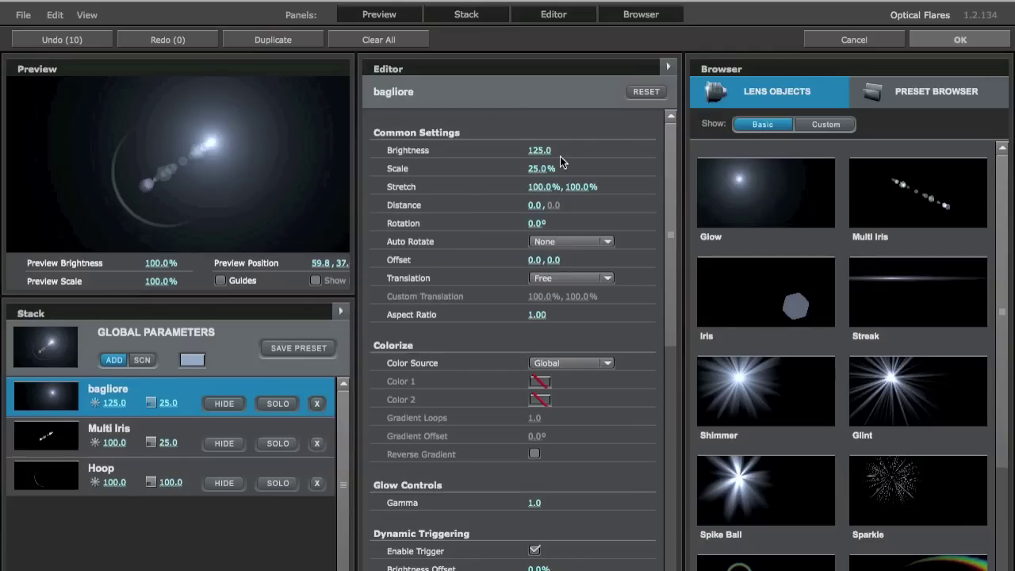
# Step: Set the glow's brightness to 108 and experiment with its horizontal and vertical stretch
pyautogui.moveTo(536, 150)
pyautogui.mouseDown()
pyautogui.moveTo(590, 150)
pyautogui.moveTo(528, 179)
pyautogui.mouseUp()
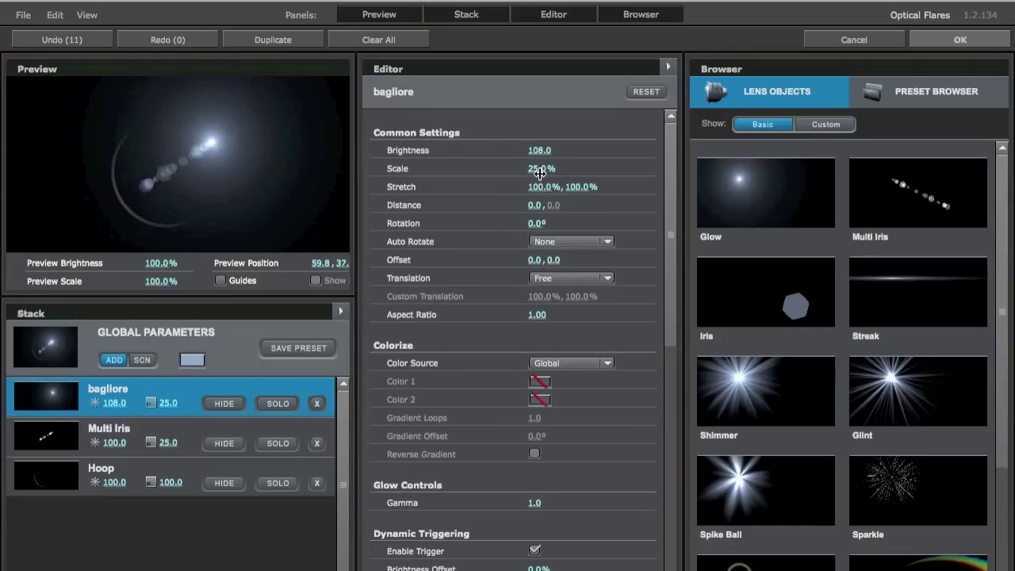
pyautogui.moveTo(544, 185); pyautogui.dragTo(752, 175)
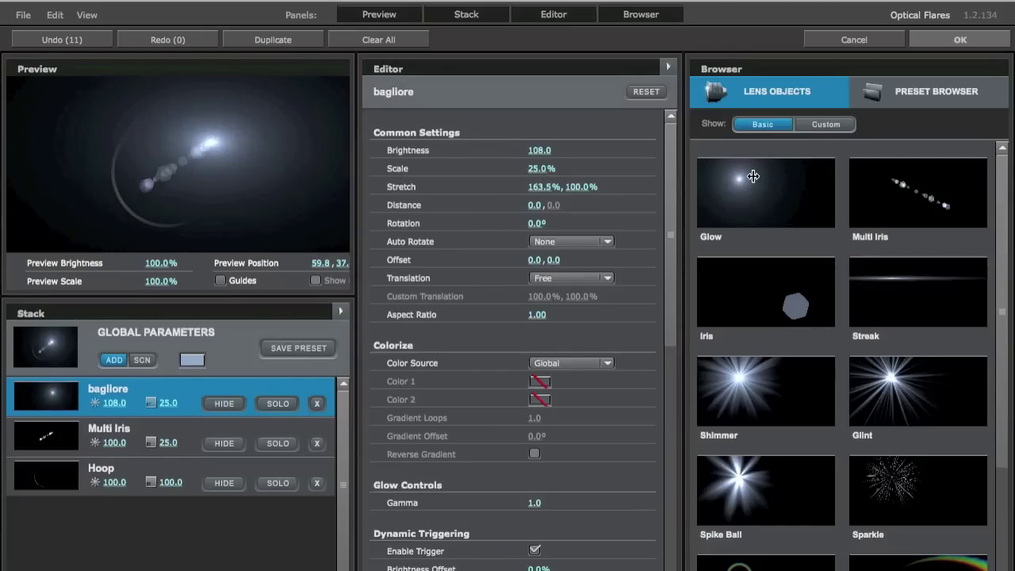
pyautogui.moveTo(581, 187)
pyautogui.mouseDown()
pyautogui.moveTo(618, 191)
pyautogui.moveTo(517, 204)
pyautogui.mouseUp()
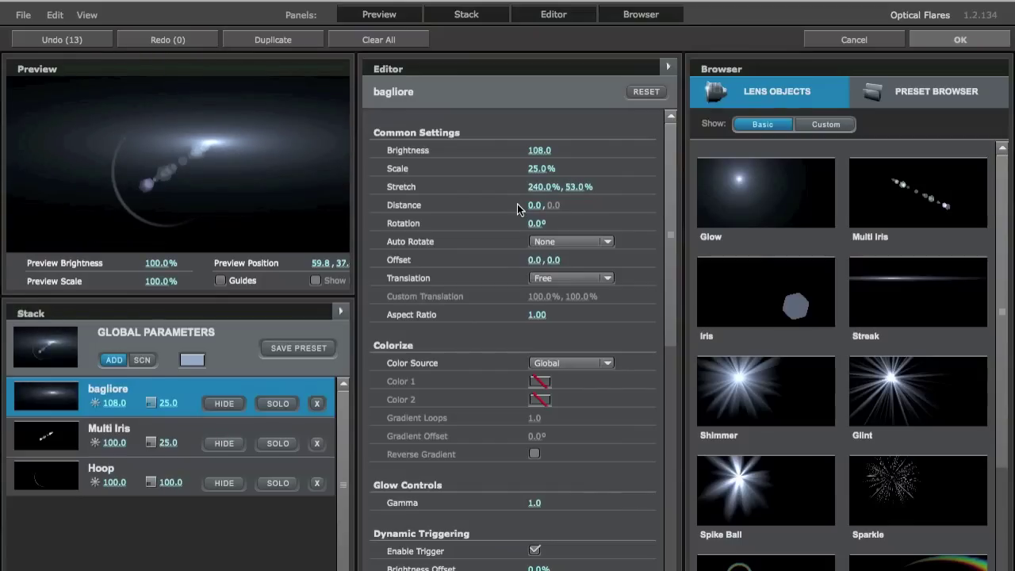
pyautogui.click(544, 187)
pyautogui.write('0')
pyautogui.press('Return')
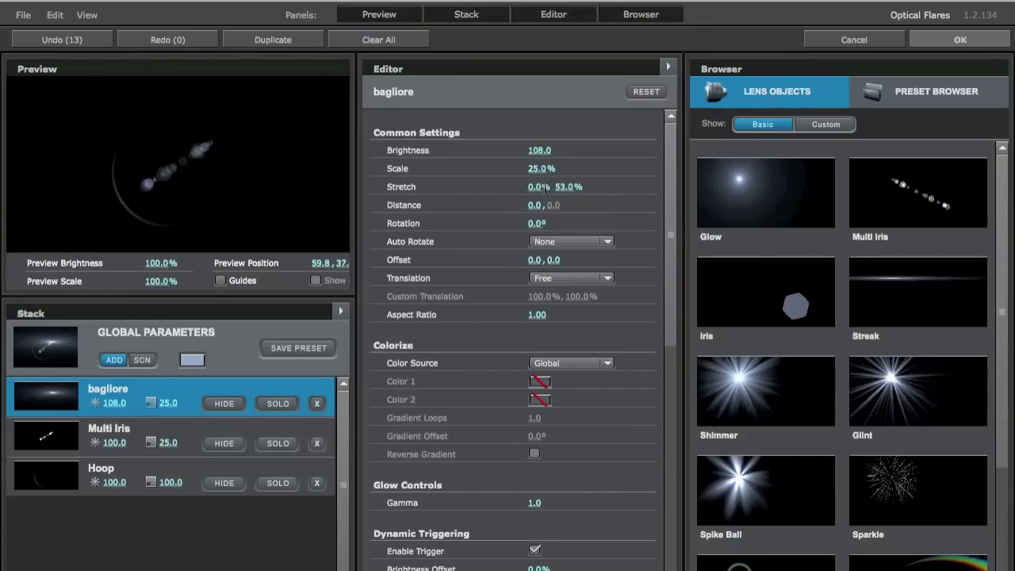
pyautogui.click(560, 187)
pyautogui.press('BackSpace')
pyautogui.press('Return')
# Step: Set the glow's horizontal and vertical stretch to 50% each
pyautogui.moveTo(611, 185); pyautogui.dragTo(820, 156)
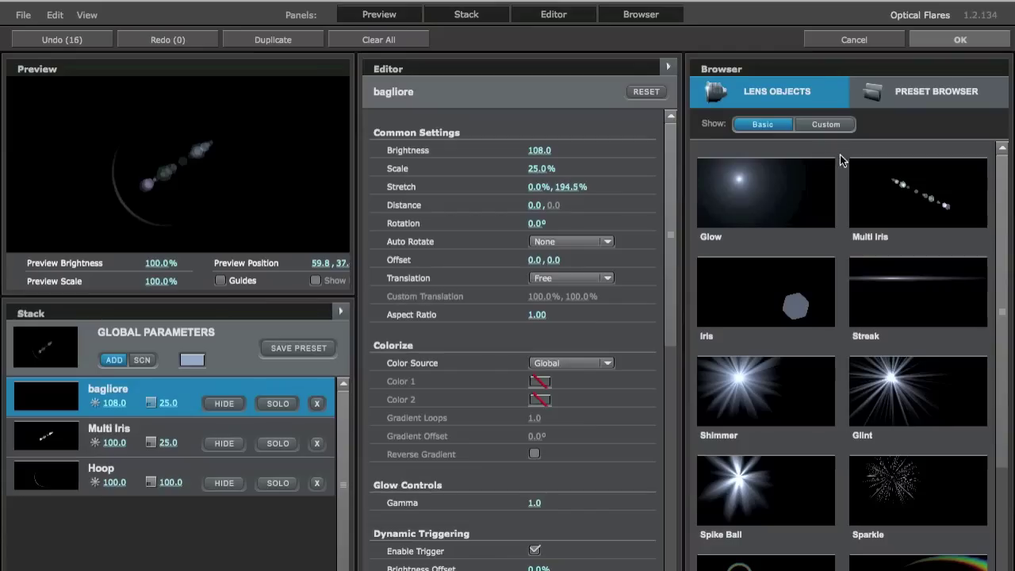
pyautogui.moveTo(537, 187); pyautogui.dragTo(664, 165)
pyautogui.click(542, 186)
pyautogui.write('50')
pyautogui.press('Return')
pyautogui.click(572, 185)
pyautogui.write('50')
pyautogui.press('Return')
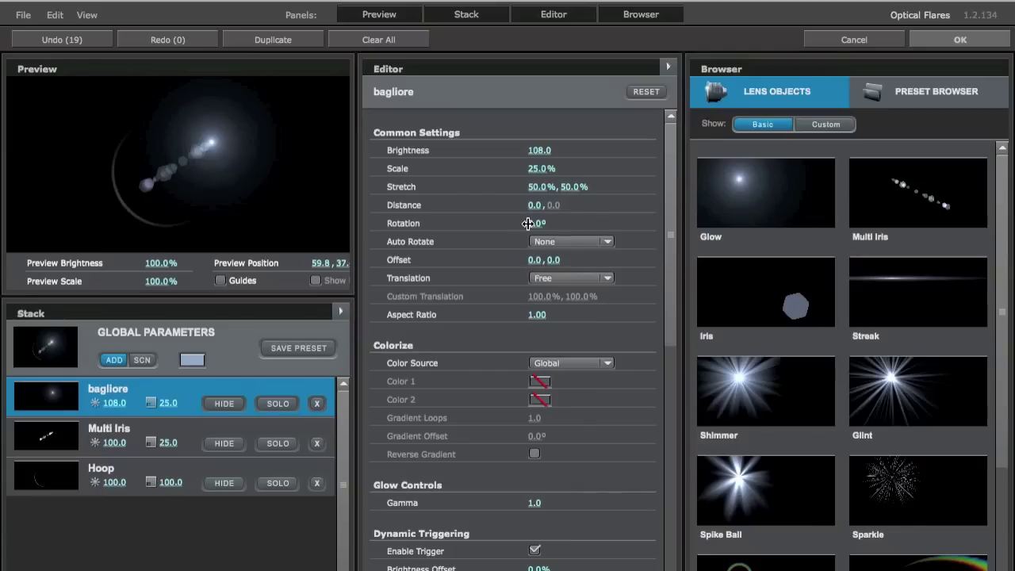
# Step: Rotate the glow to 119° with auto-rotate off, offset it to -32.0, 8.0, and test the light
pyautogui.moveTo(533, 204)
pyautogui.mouseDown()
pyautogui.moveTo(628, 192)
pyautogui.moveTo(585, 215)
pyautogui.moveTo(402, 218)
pyautogui.mouseUp()
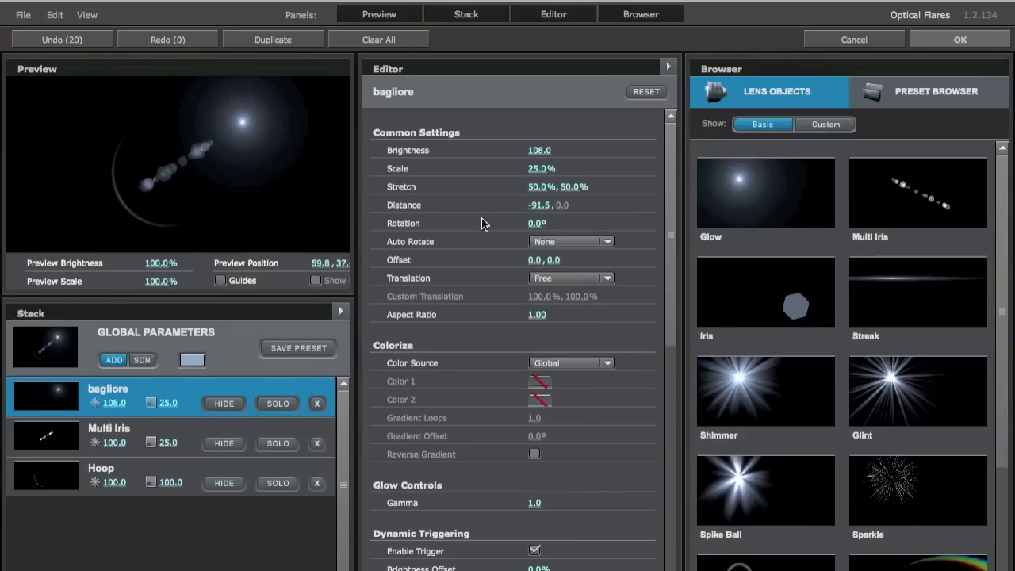
pyautogui.moveTo(538, 222)
pyautogui.mouseDown()
pyautogui.moveTo(702, 198)
pyautogui.moveTo(577, 224)
pyautogui.mouseUp()
pyautogui.click(593, 242)
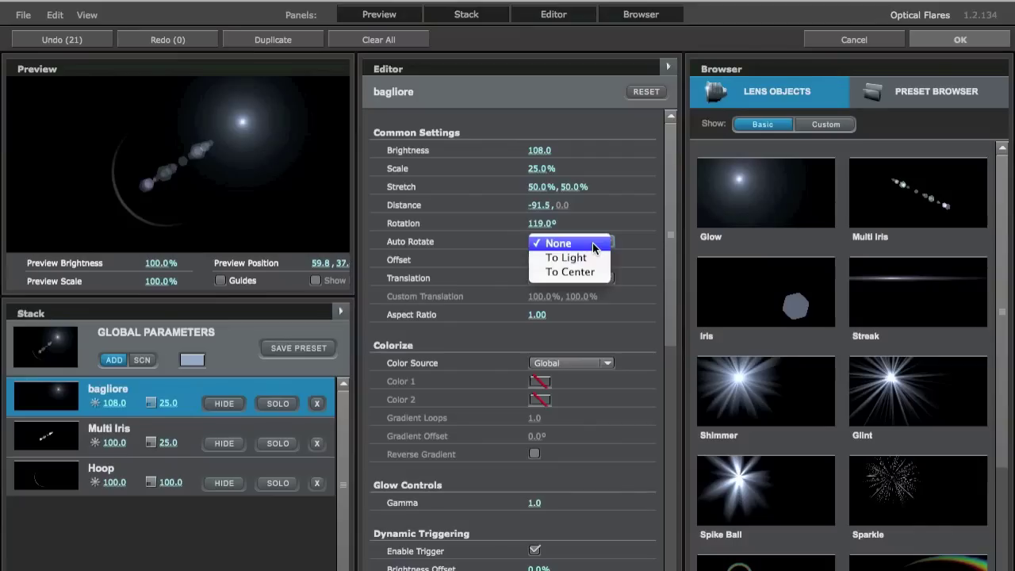
pyautogui.click(604, 328)
pyautogui.moveTo(552, 260)
pyautogui.mouseDown()
pyautogui.moveTo(625, 254)
pyautogui.moveTo(634, 217)
pyautogui.moveTo(574, 273)
pyautogui.mouseUp()
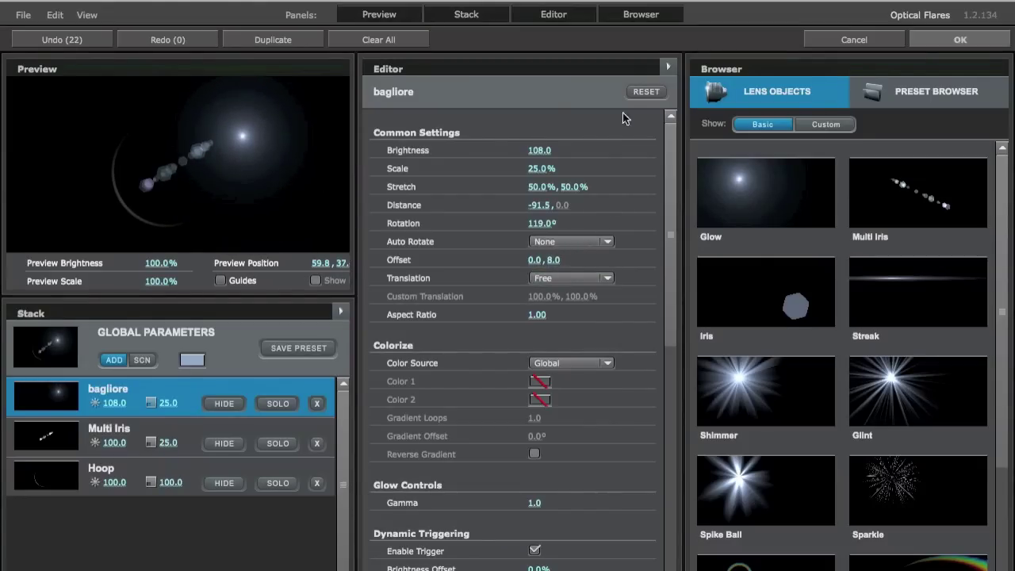
pyautogui.moveTo(536, 260); pyautogui.dragTo(482, 267)
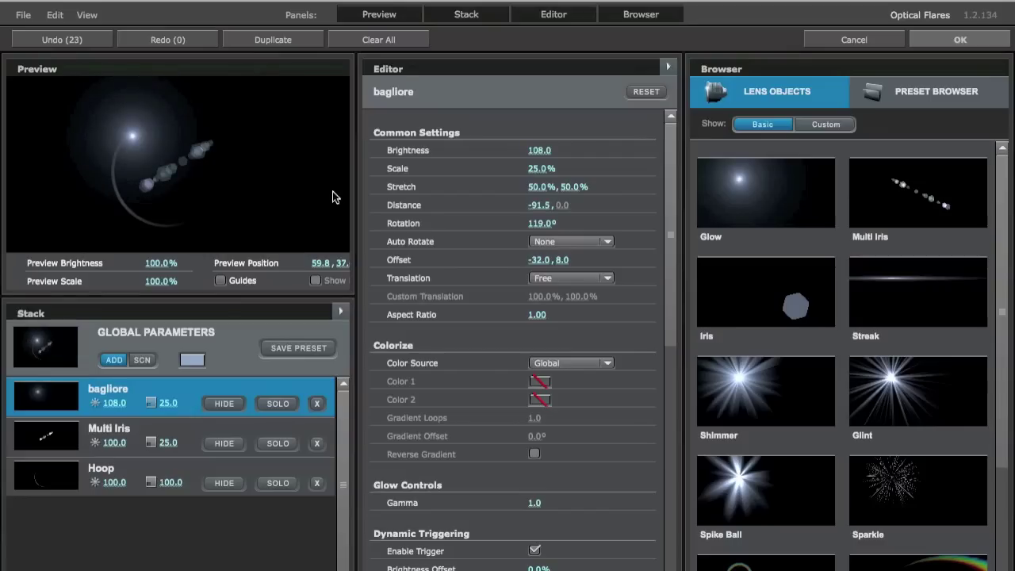
pyautogui.moveTo(158, 152)
pyautogui.mouseDown()
pyautogui.moveTo(64, 104)
pyautogui.moveTo(113, 148)
pyautogui.mouseUp()
pyautogui.moveTo(120, 178)
pyautogui.mouseDown()
pyautogui.moveTo(81, 157)
pyautogui.moveTo(252, 129)
pyautogui.moveTo(248, 140)
pyautogui.mouseUp()
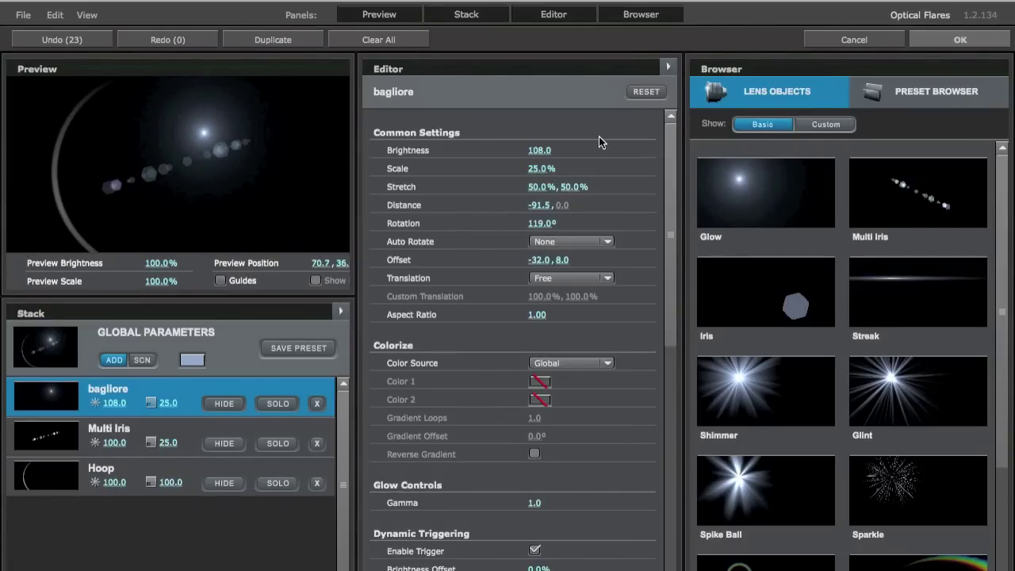
# Step: Try the Horizontal, None and Custom translation modes, then set translation back to Free
pyautogui.click(555, 278)
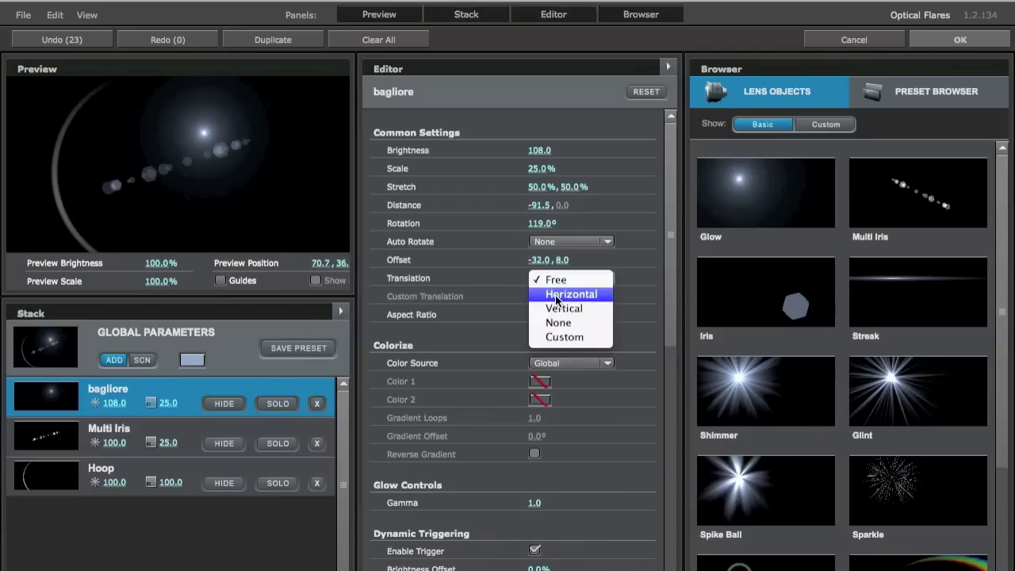
pyautogui.click(556, 294)
pyautogui.click(556, 277)
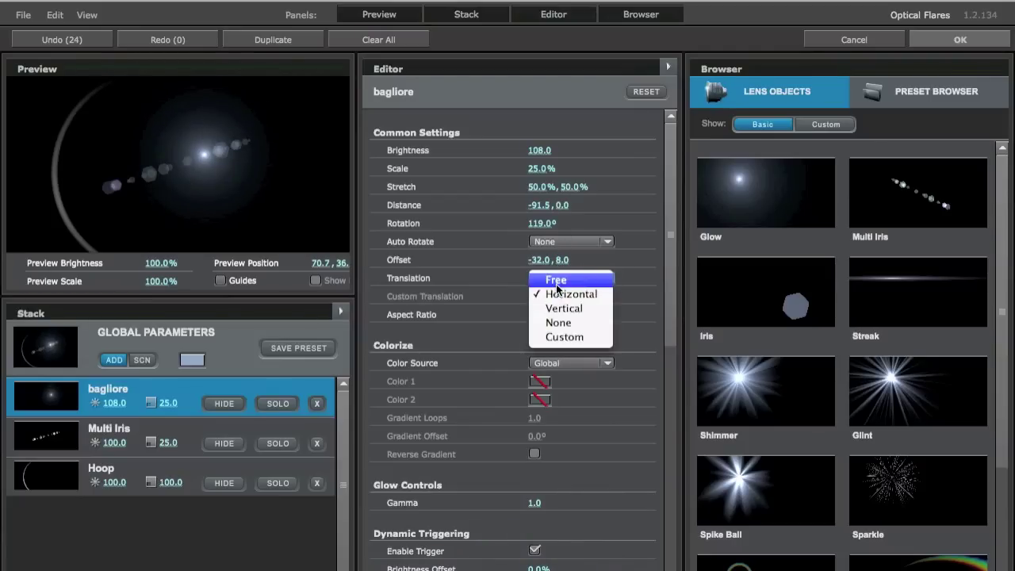
pyautogui.click(556, 282)
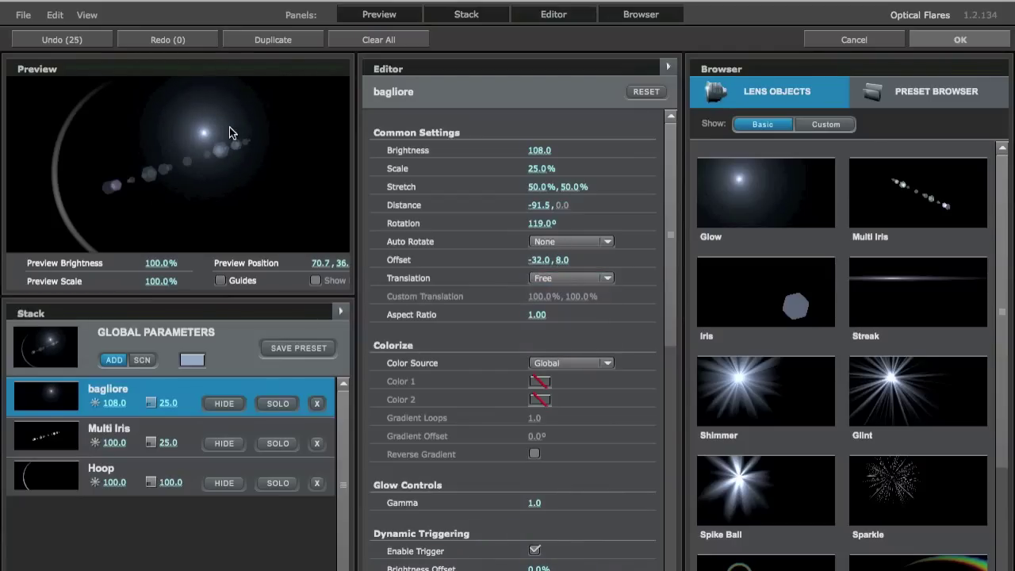
pyautogui.click(555, 241)
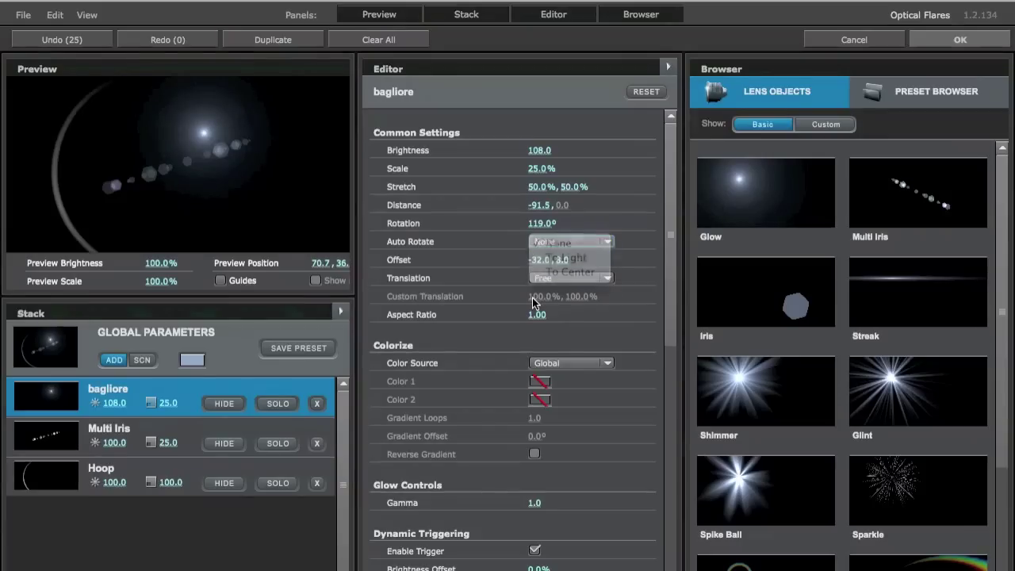
pyautogui.click(555, 279)
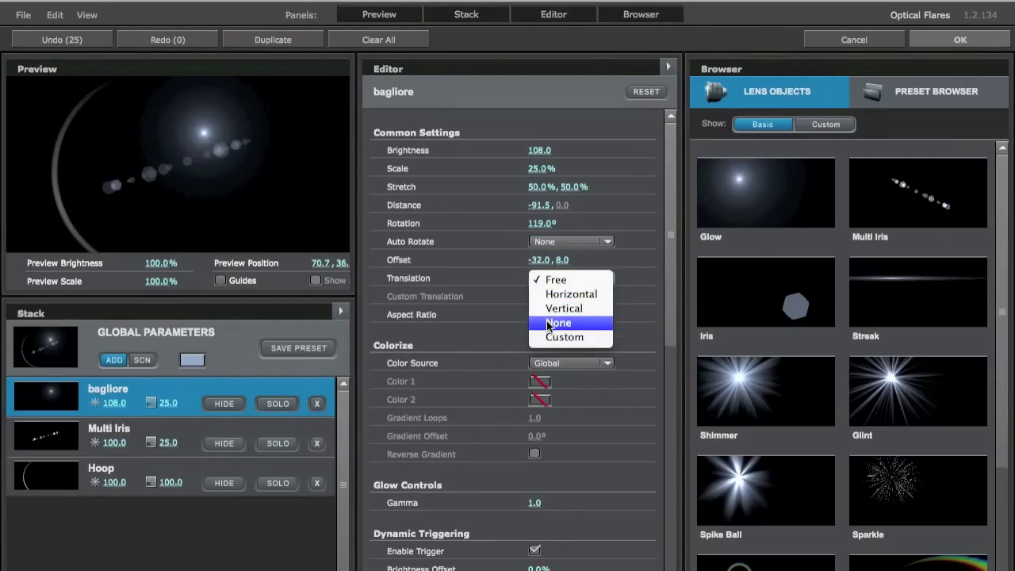
pyautogui.click(549, 324)
pyautogui.click(561, 275)
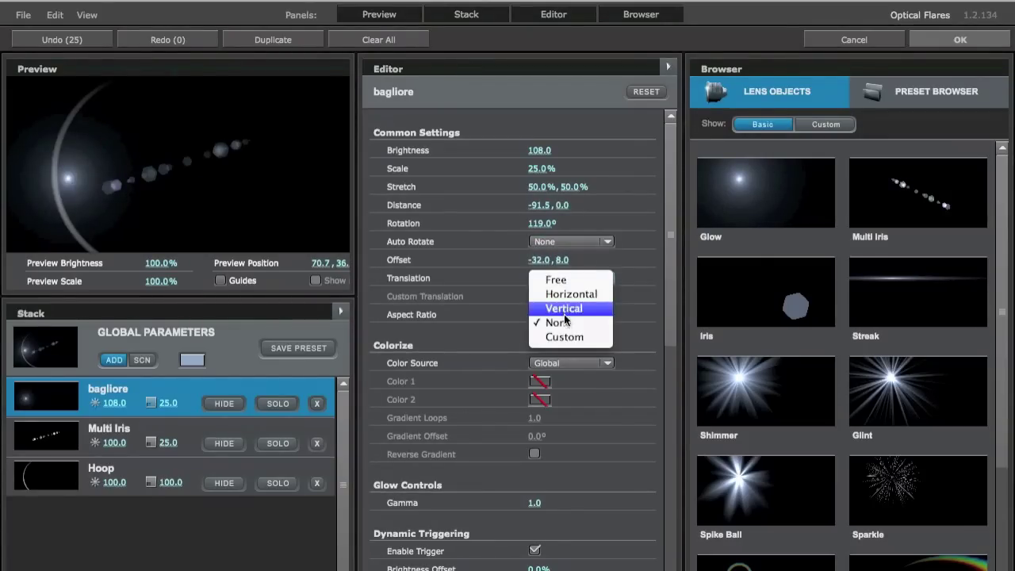
pyautogui.click(565, 332)
pyautogui.click(574, 277)
pyautogui.click(574, 279)
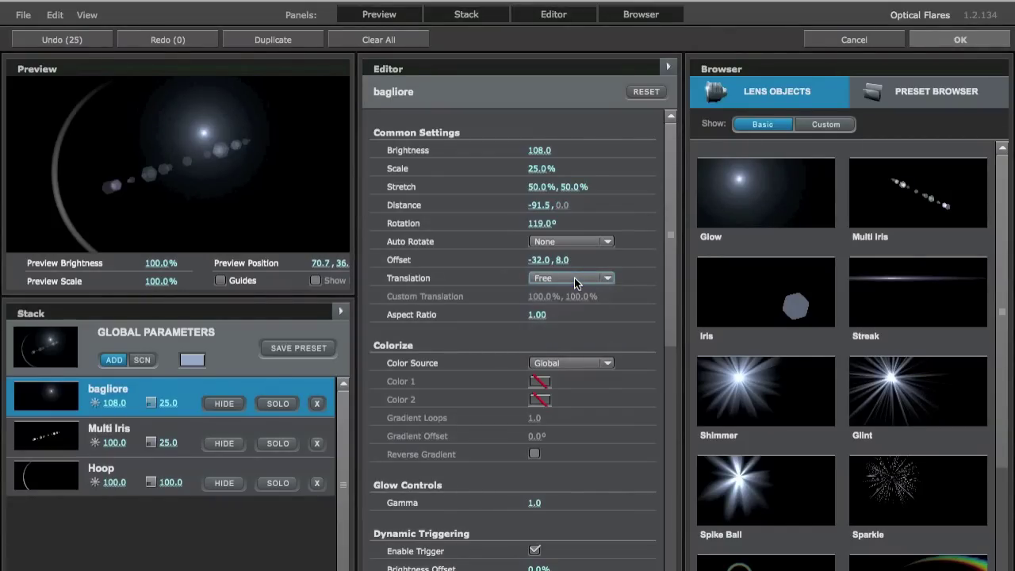
pyautogui.scroll(-5, 574, 279)
pyautogui.scroll(-5, 574, 280)
pyautogui.scroll(10, 574, 279)
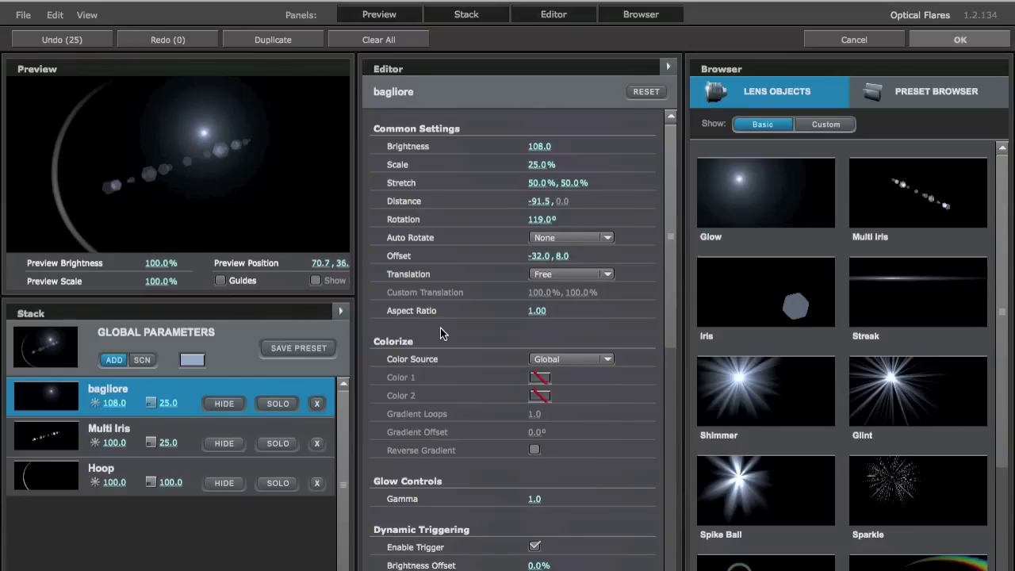
# Step: Raise the glow's Gamma to 1.3 and nudge the light source slightly in the preview
pyautogui.scroll(-5, 440, 328)
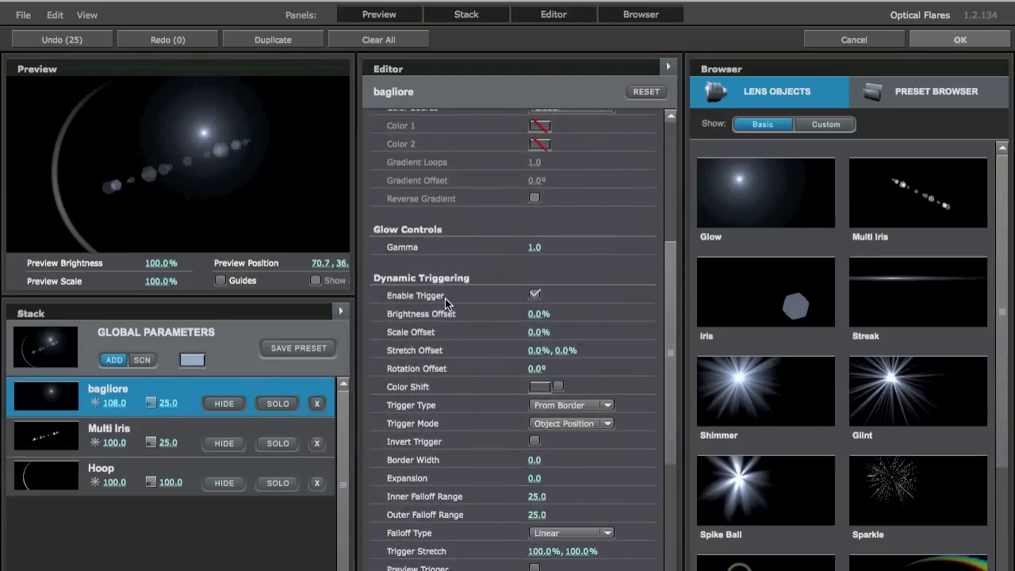
pyautogui.moveTo(533, 247)
pyautogui.mouseDown()
pyautogui.moveTo(562, 240)
pyautogui.moveTo(540, 263)
pyautogui.moveTo(549, 255)
pyautogui.mouseUp()
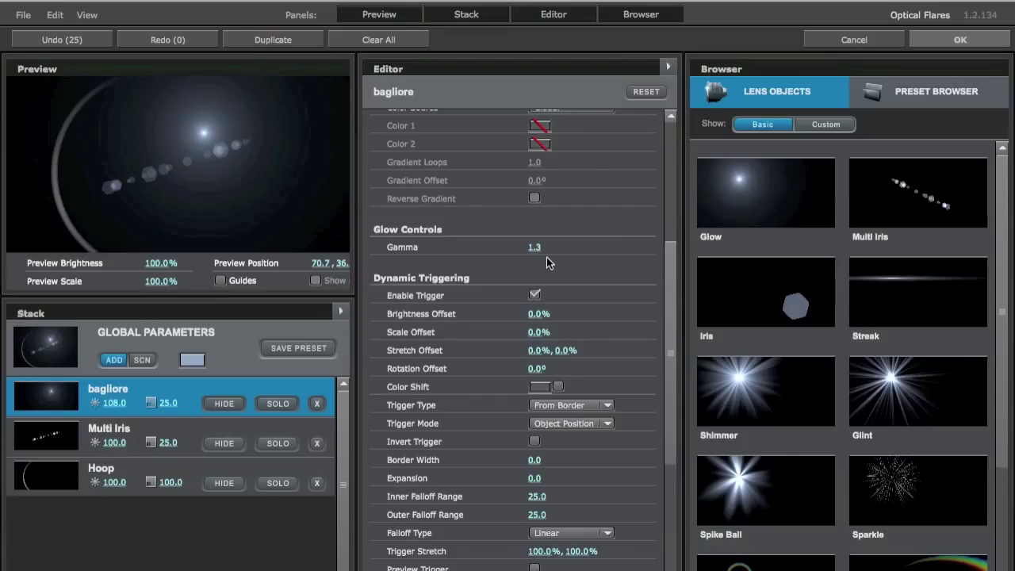
pyautogui.scroll(-5, 547, 257)
pyautogui.scroll(1, 546, 257)
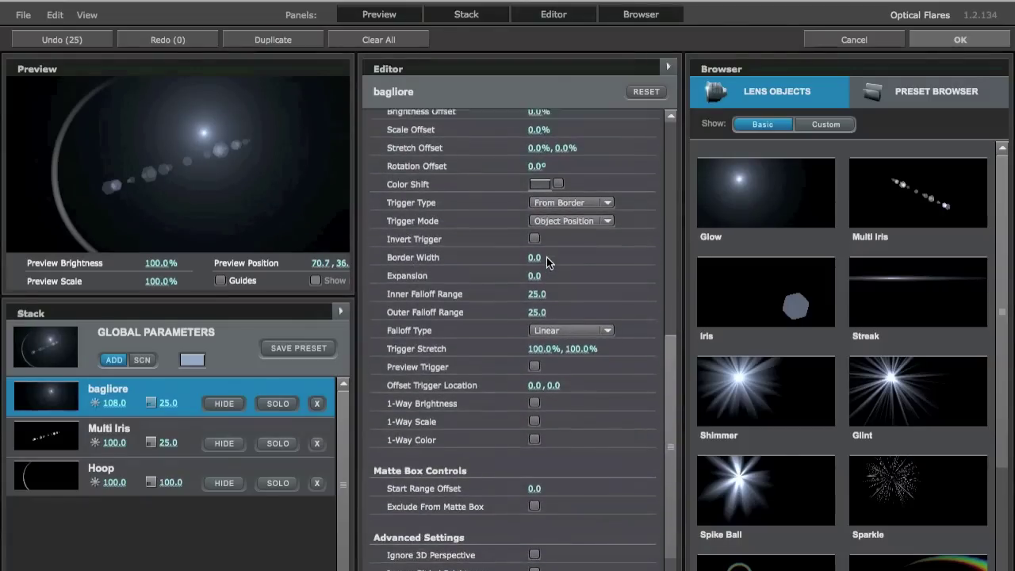
pyautogui.scroll(1, 547, 257)
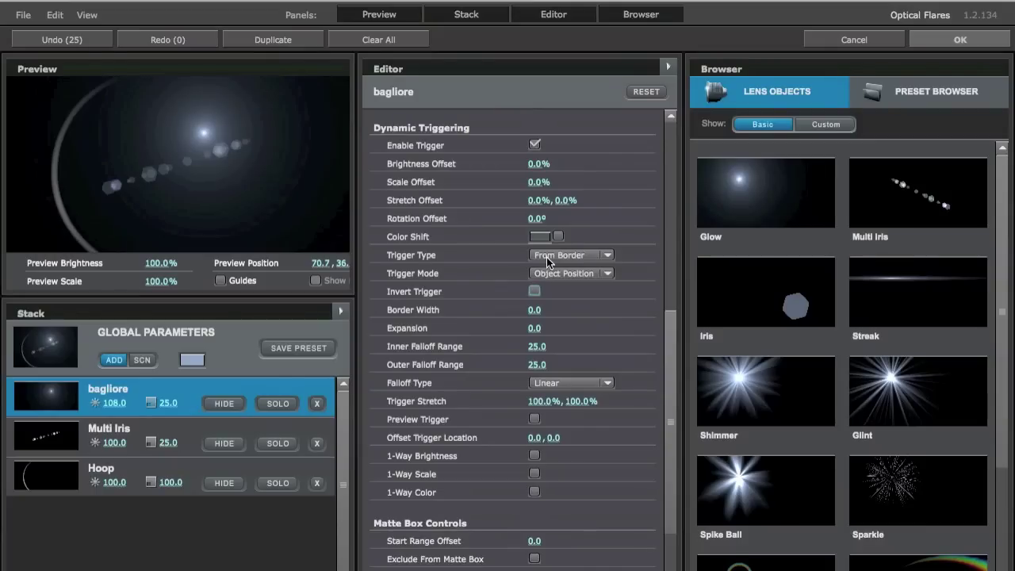
pyautogui.moveTo(247, 124)
pyautogui.mouseDown()
pyautogui.moveTo(141, 163)
pyautogui.moveTo(251, 123)
pyautogui.mouseUp()
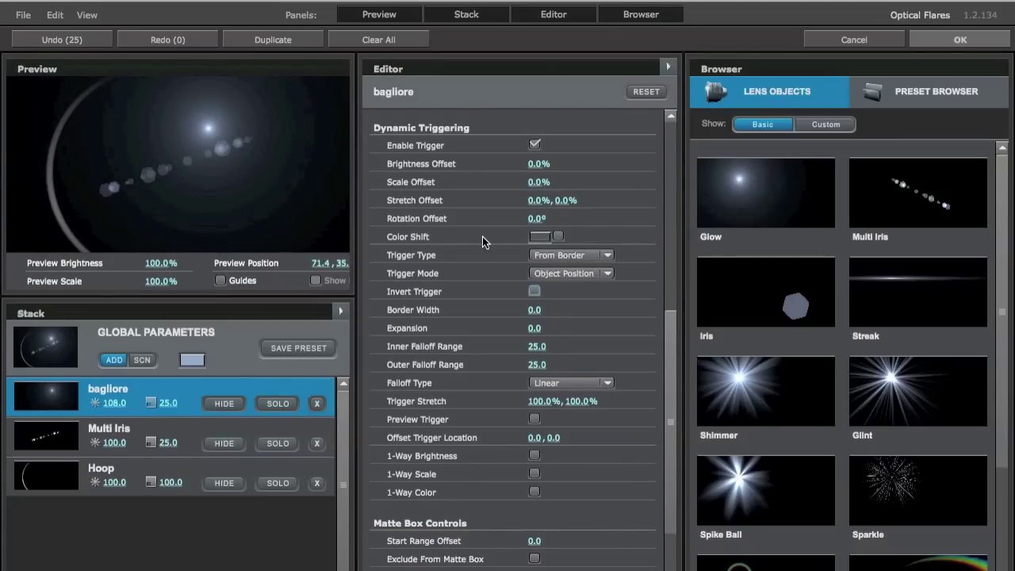
# Step: Set the glow's Matte Box Start Range Offset to -40.0
pyautogui.scroll(-3, 482, 236)
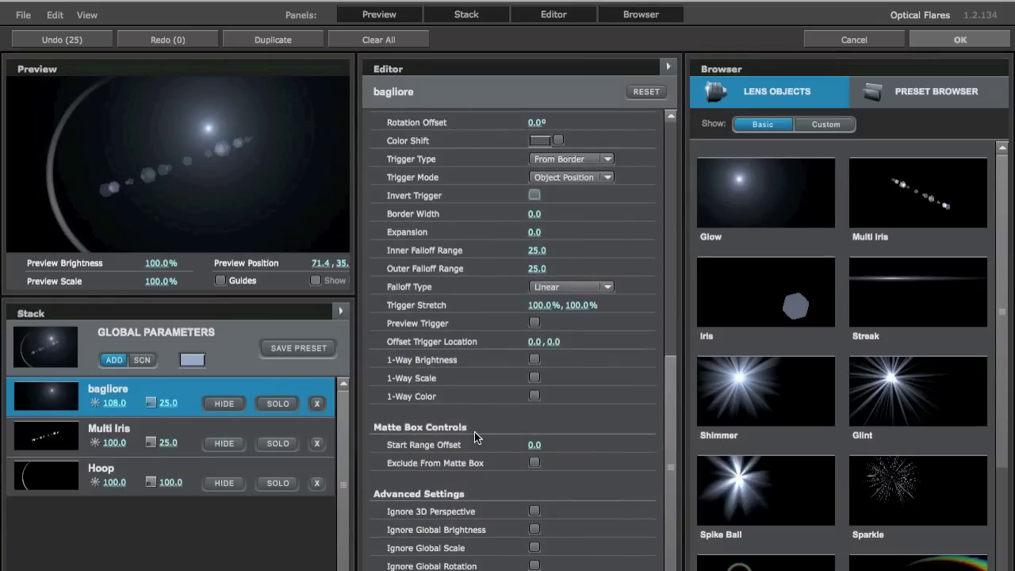
pyautogui.moveTo(534, 444)
pyautogui.mouseDown()
pyautogui.moveTo(599, 430)
pyautogui.moveTo(468, 456)
pyautogui.mouseUp()
pyautogui.scroll(2, 454, 548)
pyautogui.scroll(3, 454, 548)
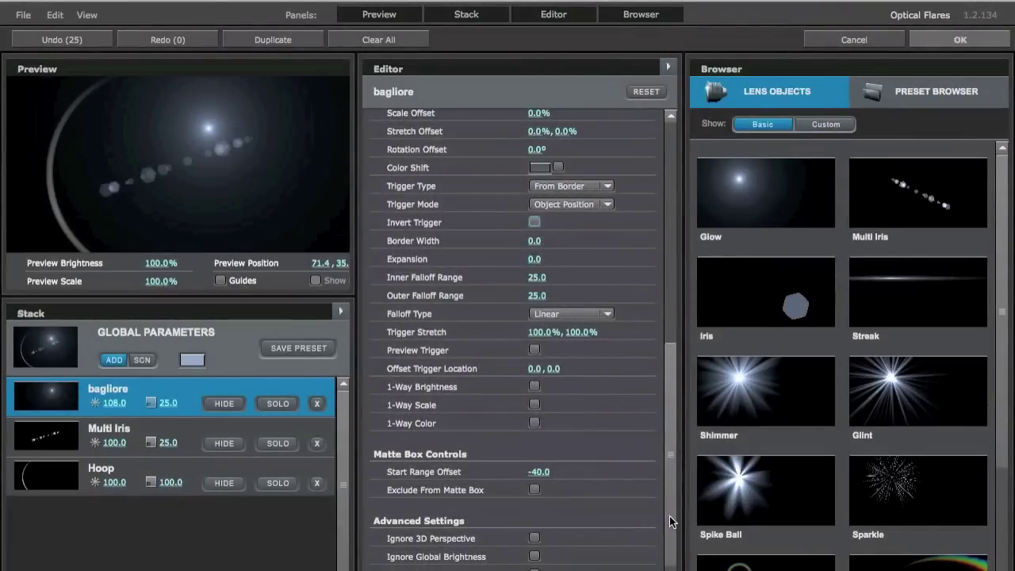
pyautogui.moveTo(676, 547); pyautogui.dragTo(687, 166)
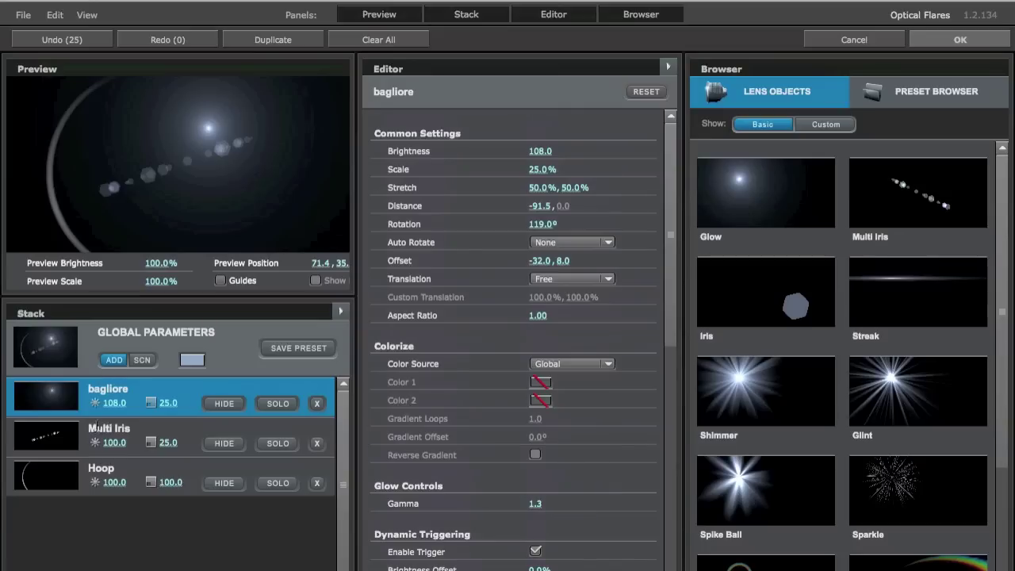
# Step: Shift the Multi Iris layer's offset to -28.5, 6.5
pyautogui.click(71, 438)
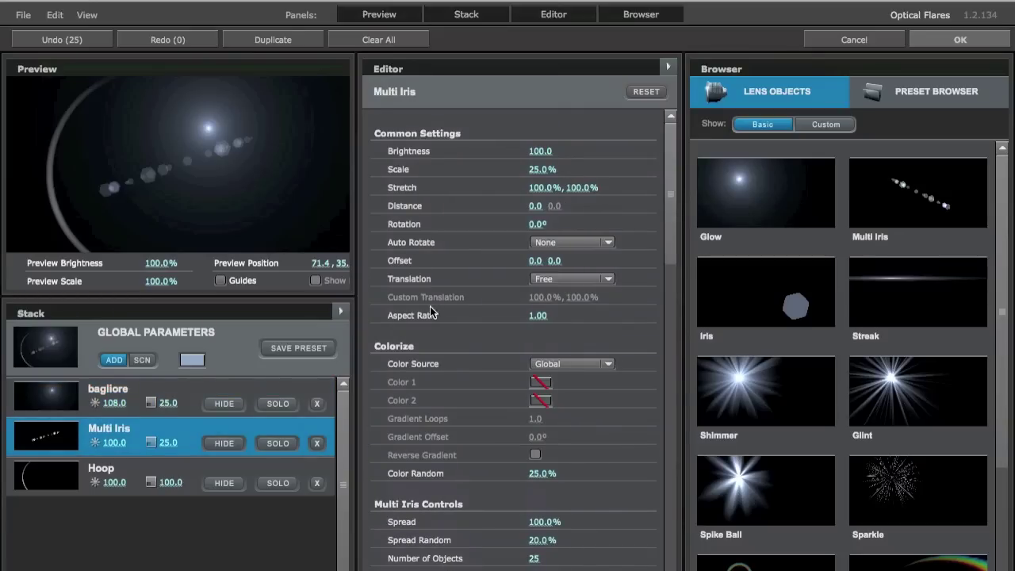
pyautogui.moveTo(553, 260)
pyautogui.mouseDown()
pyautogui.moveTo(455, 275)
pyautogui.moveTo(523, 290)
pyautogui.mouseUp()
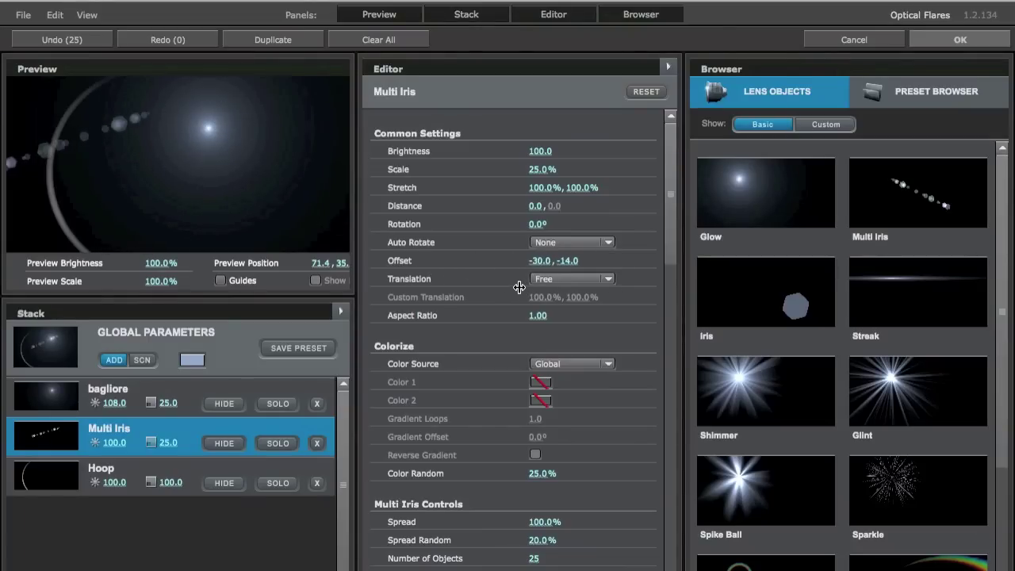
pyautogui.moveTo(565, 261); pyautogui.dragTo(594, 260)
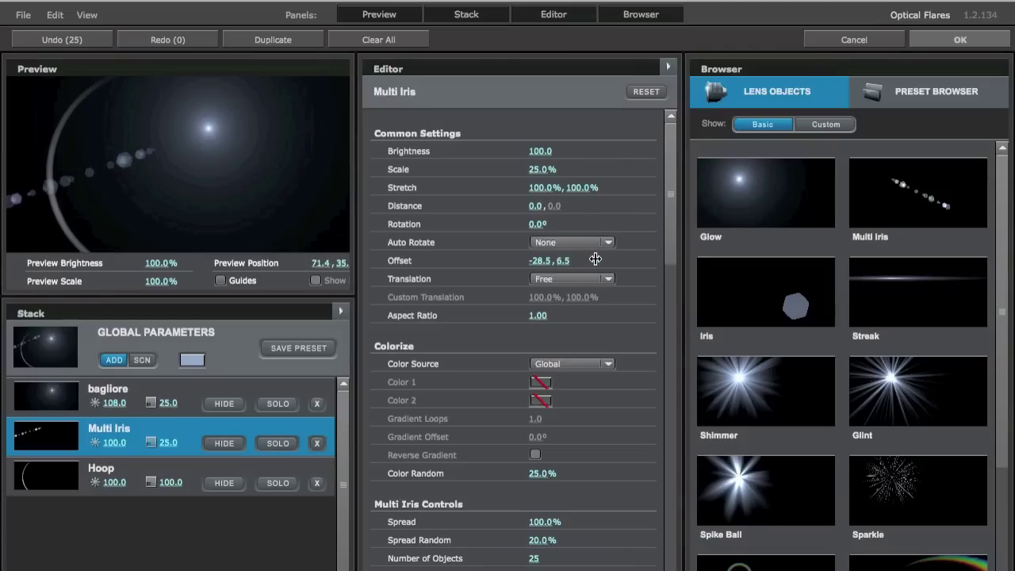
# Step: Toggle the Hoop layer's HIDE and SOLO on and off to check it alone
pyautogui.click(41, 479)
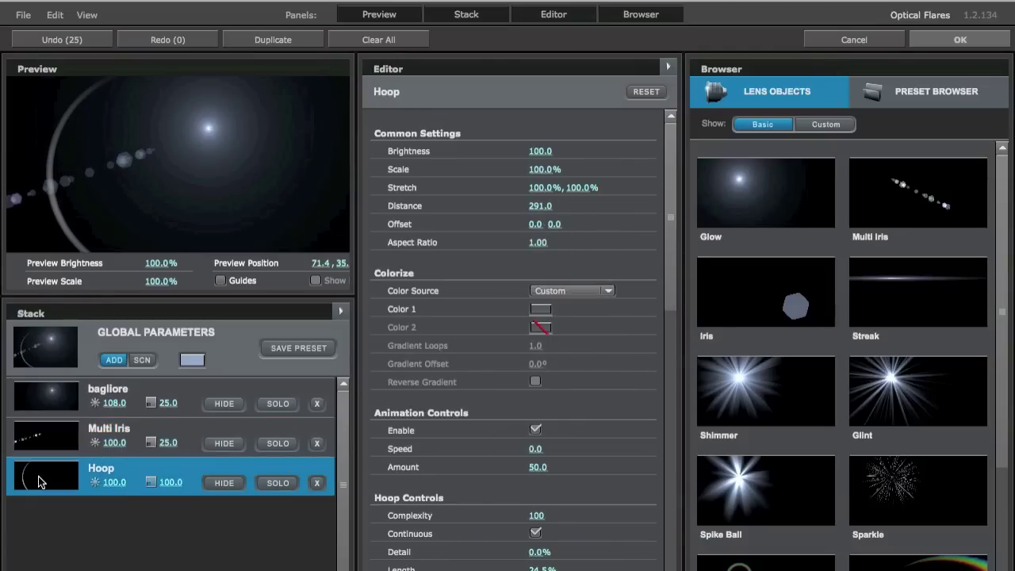
pyautogui.click(209, 483)
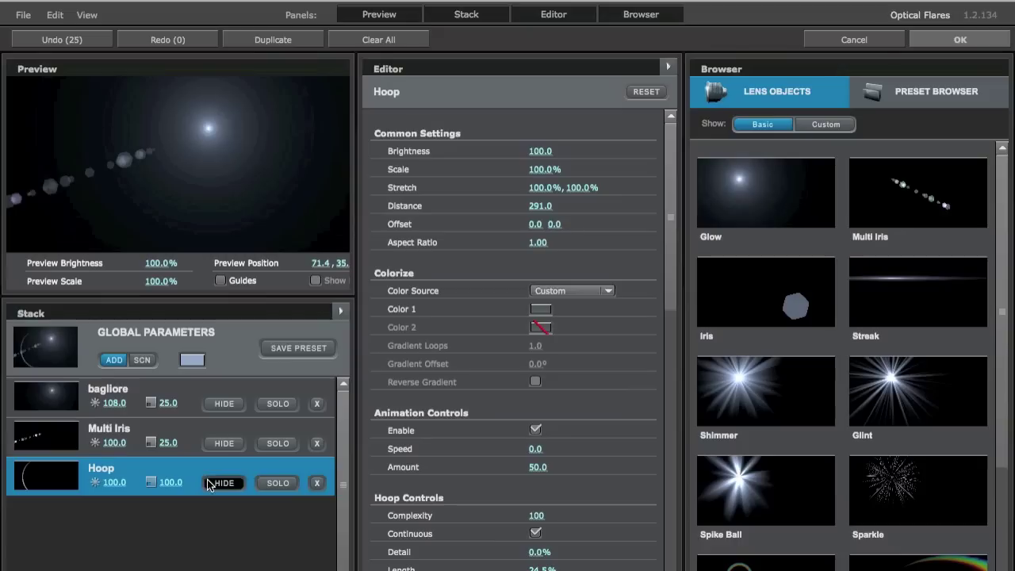
pyautogui.click(209, 484)
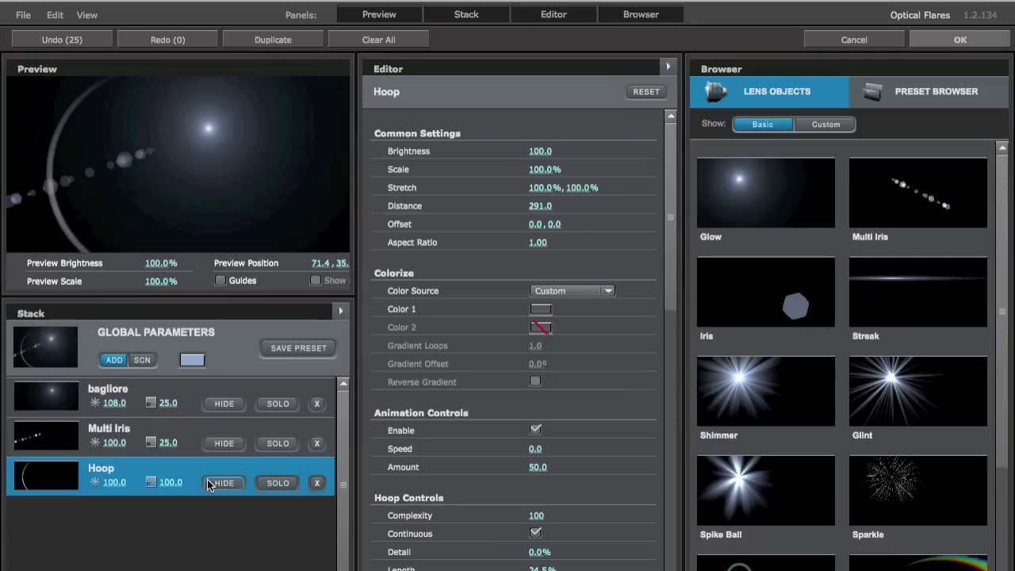
pyautogui.click(289, 483)
pyautogui.click(290, 484)
# Step: Set Multi Iris Spread to 64%, Spread Random to 73.5% and Number of Objects to 22
pyautogui.click(68, 430)
pyautogui.scroll(-10, 379, 345)
pyautogui.scroll(-10, 380, 345)
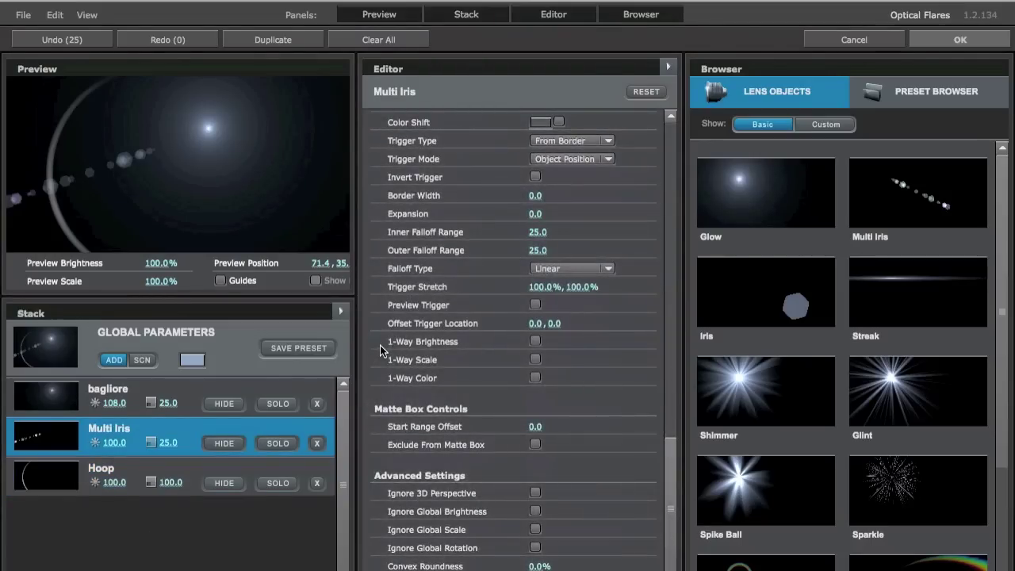
pyautogui.scroll(10, 379, 345)
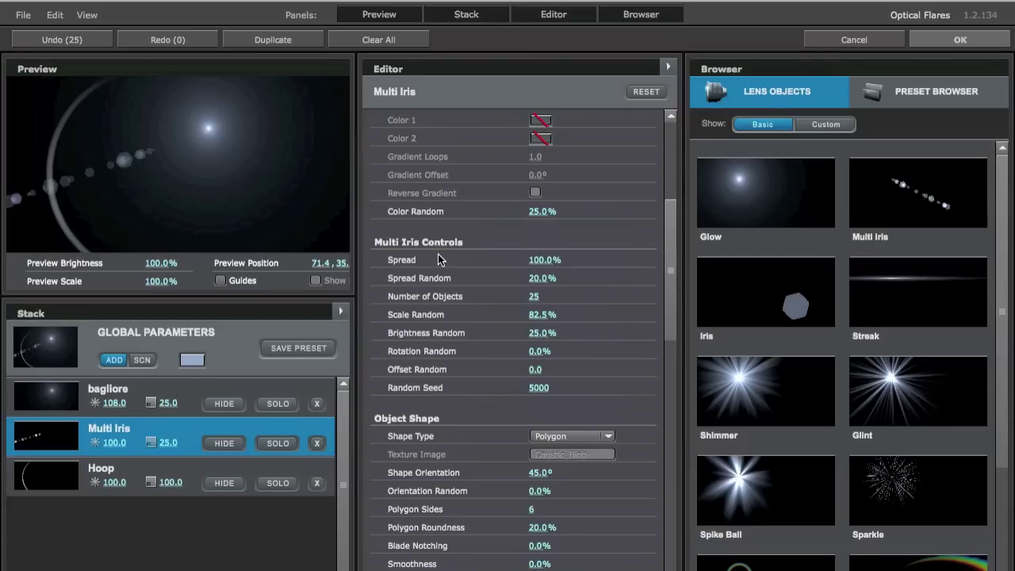
pyautogui.moveTo(544, 260)
pyautogui.mouseDown()
pyautogui.moveTo(514, 261)
pyautogui.moveTo(912, 256)
pyautogui.moveTo(531, 307)
pyautogui.mouseUp()
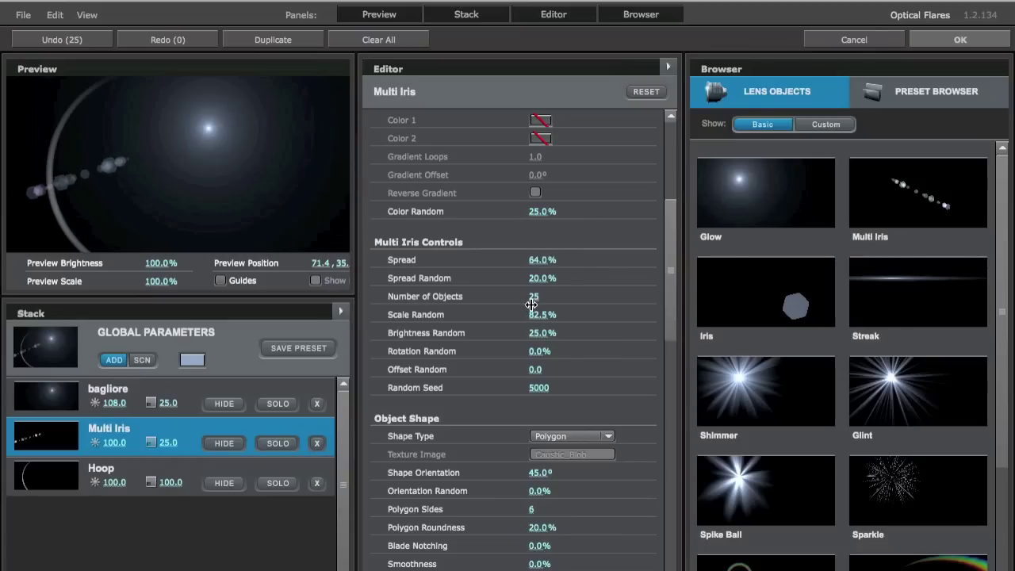
pyautogui.moveTo(535, 277)
pyautogui.mouseDown()
pyautogui.moveTo(495, 294)
pyautogui.moveTo(625, 289)
pyautogui.mouseUp()
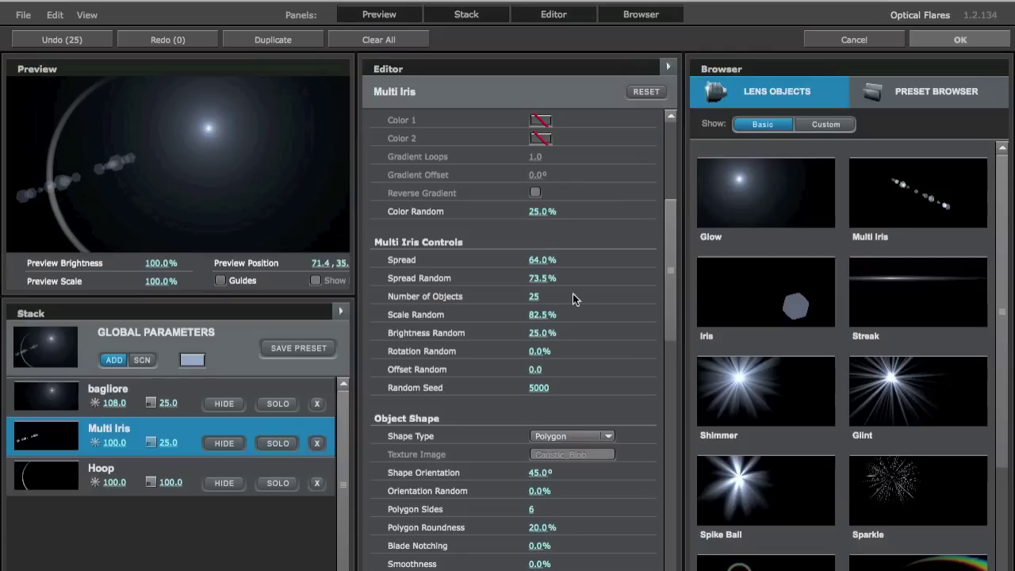
pyautogui.moveTo(534, 297); pyautogui.dragTo(448, 300)
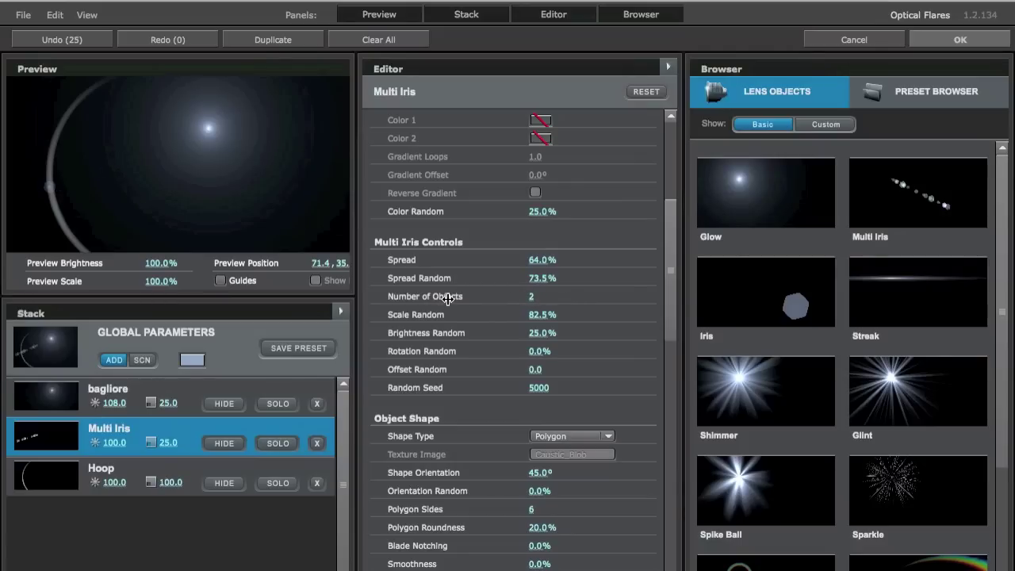
pyautogui.moveTo(448, 300)
pyautogui.mouseDown()
pyautogui.moveTo(468, 288)
pyautogui.moveTo(576, 307)
pyautogui.moveTo(540, 311)
pyautogui.mouseUp()
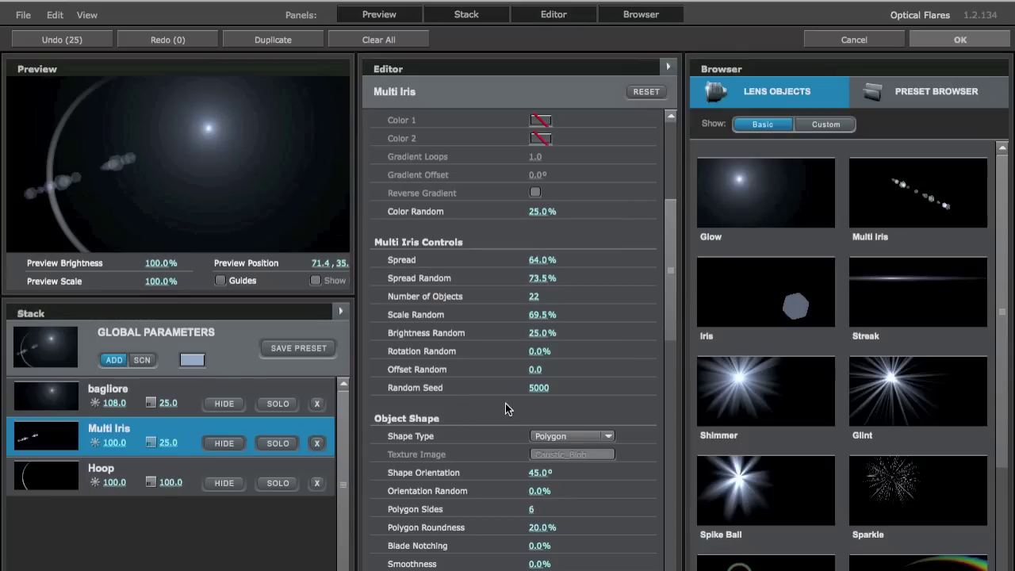
pyautogui.scroll(-8, 508, 416)
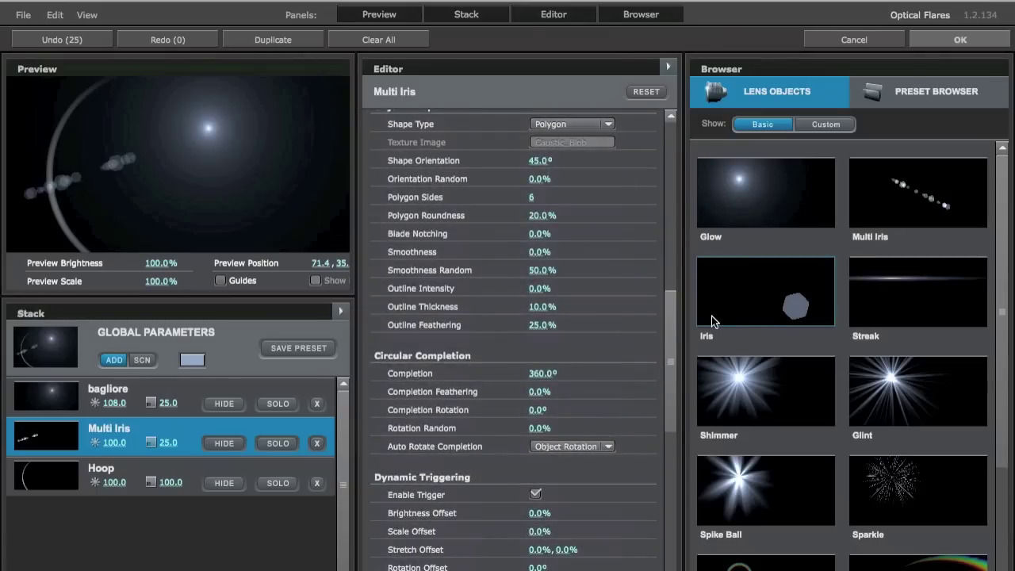
pyautogui.scroll(1, 570, 305)
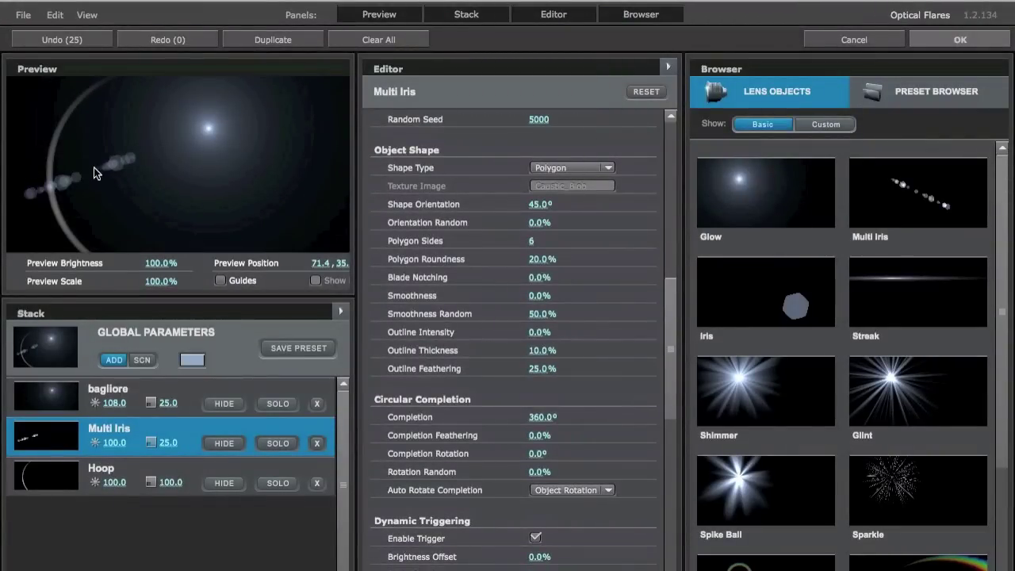
# Step: Move the light source left and enlarge the Multi Iris scale to 73
pyautogui.click(117, 172)
pyautogui.moveTo(117, 167); pyautogui.dragTo(107, 154)
pyautogui.scroll(10, 569, 206)
pyautogui.moveTo(542, 170); pyautogui.dragTo(614, 168)
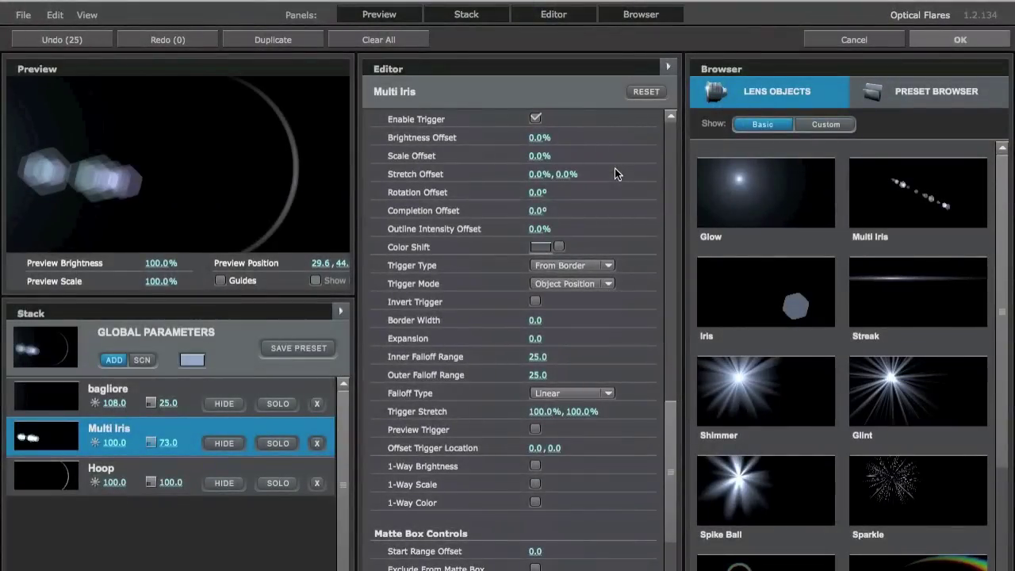
# Step: Widen the Multi Iris spread to 112% and shift the light source lower left
pyautogui.moveTo(662, 424)
pyautogui.mouseDown()
pyautogui.moveTo(650, 267)
pyautogui.moveTo(651, 278)
pyautogui.mouseUp()
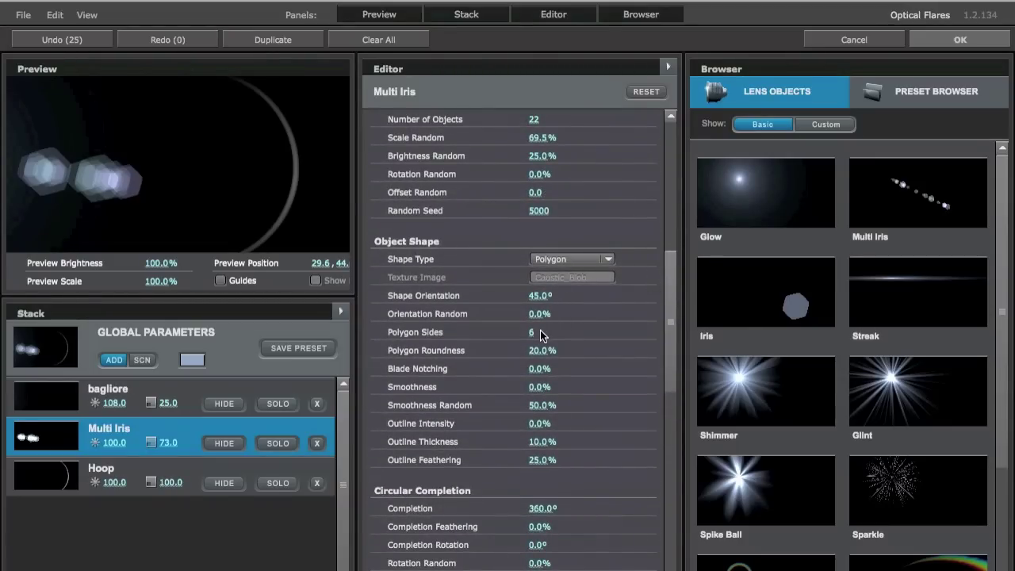
pyautogui.scroll(10, 540, 334)
pyautogui.scroll(-3, 540, 335)
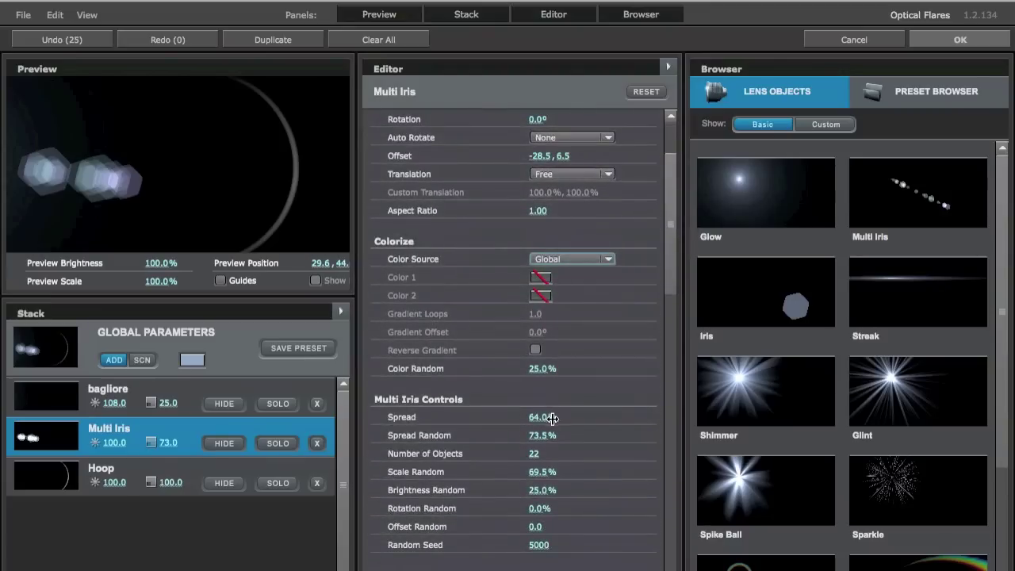
pyautogui.moveTo(543, 419); pyautogui.dragTo(609, 404)
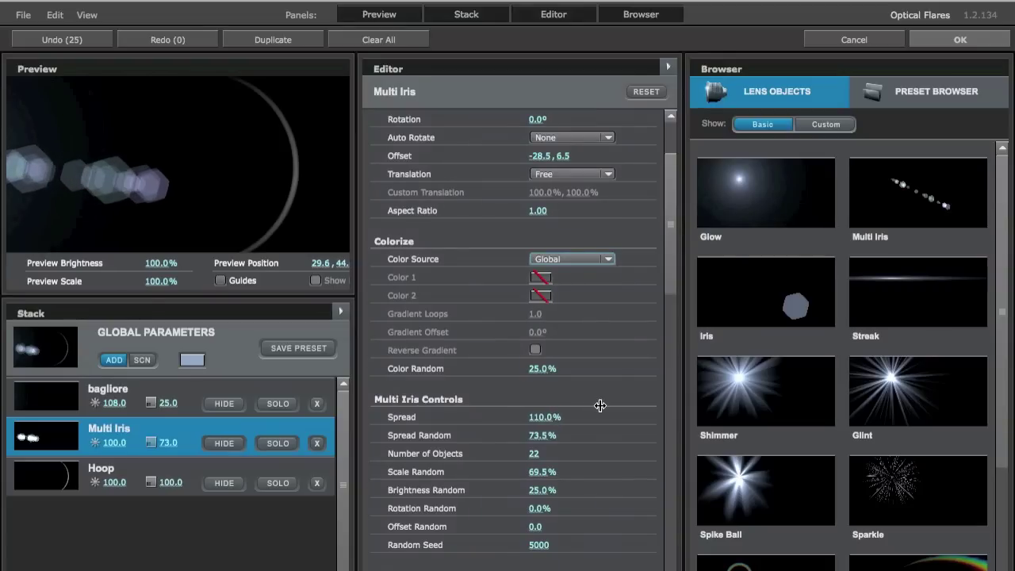
pyautogui.moveTo(27, 183); pyautogui.dragTo(89, 178)
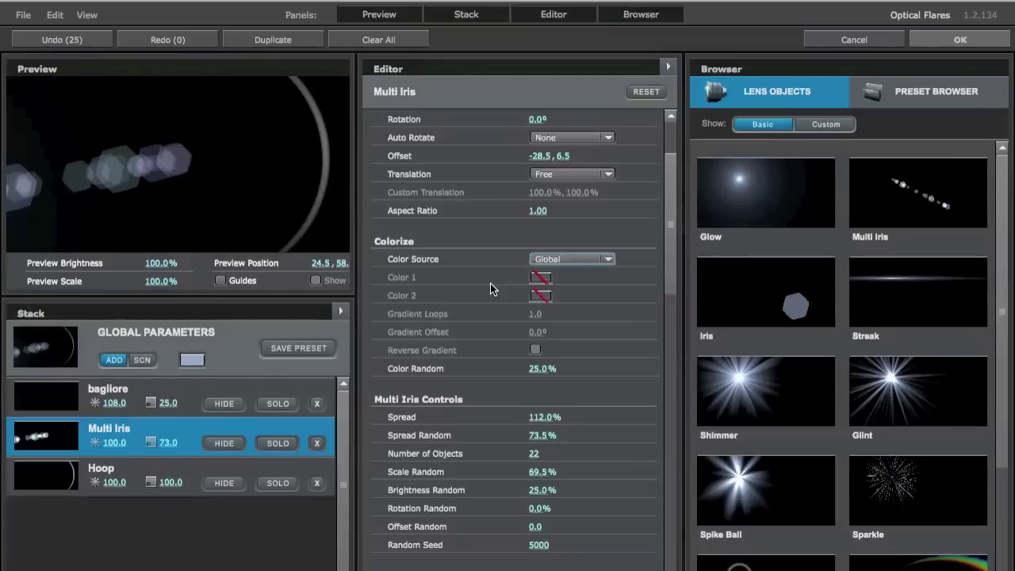
pyautogui.scroll(-10, 490, 283)
pyautogui.scroll(-1, 490, 287)
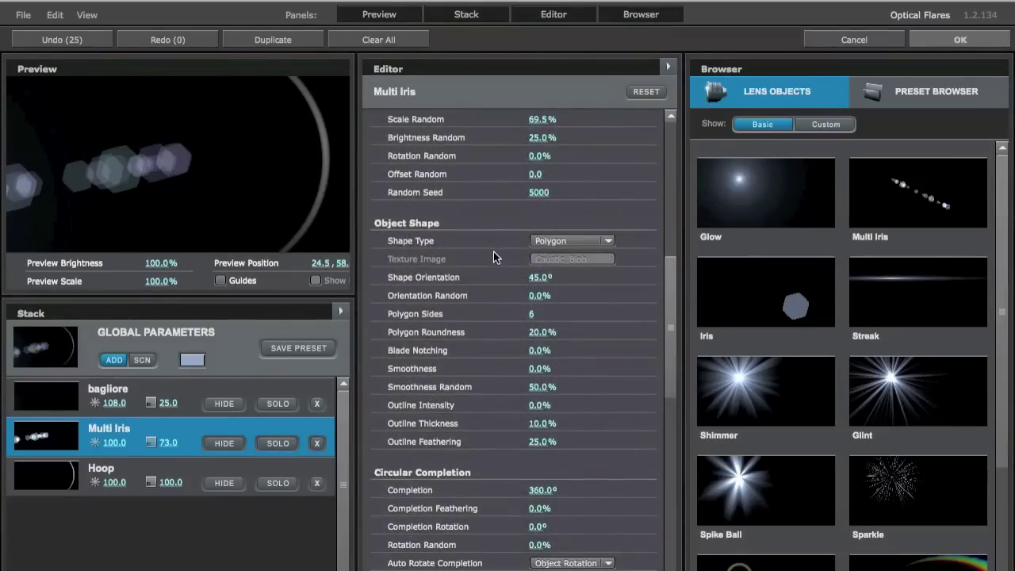
# Step: Change the Multi Iris Shape Type to Circle, then to Texture with Caustic_Blob
pyautogui.click(547, 241)
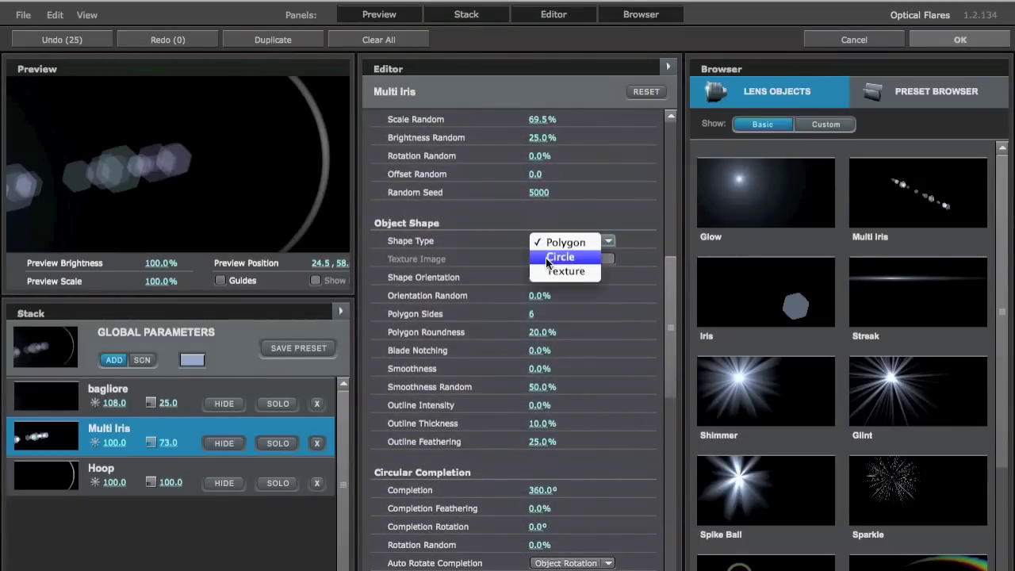
pyautogui.click(547, 257)
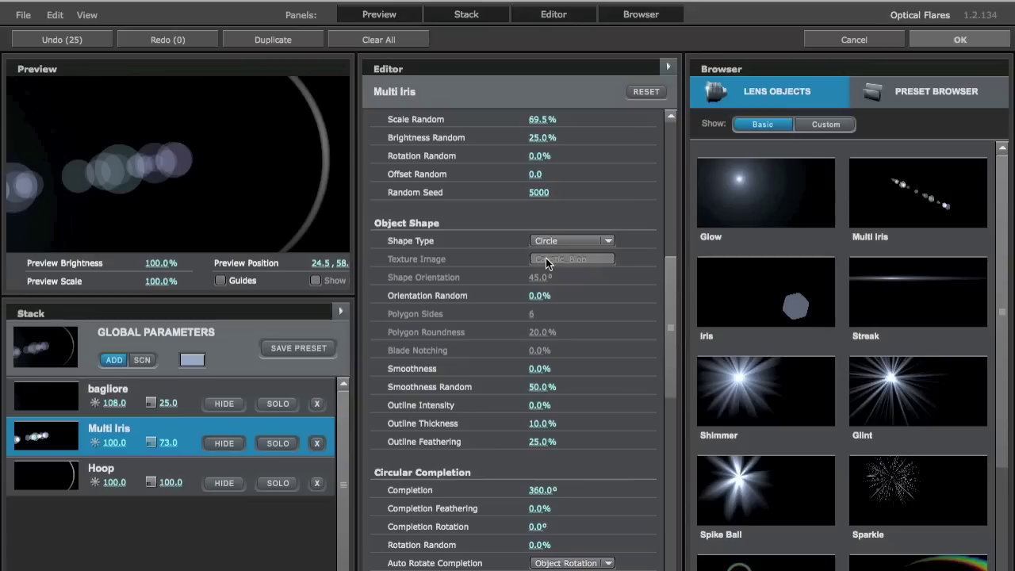
pyautogui.click(547, 242)
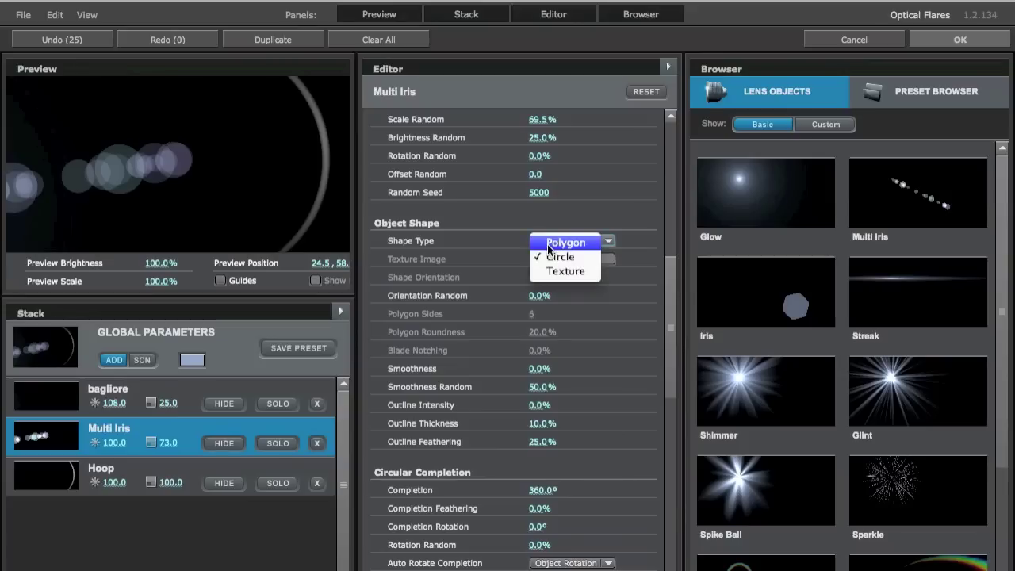
pyautogui.click(544, 276)
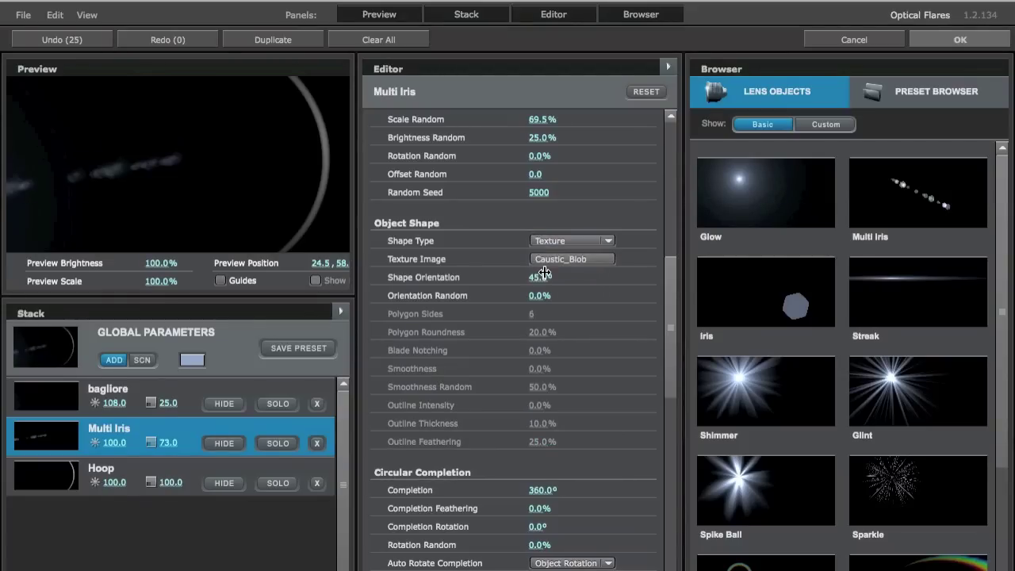
pyautogui.click(609, 260)
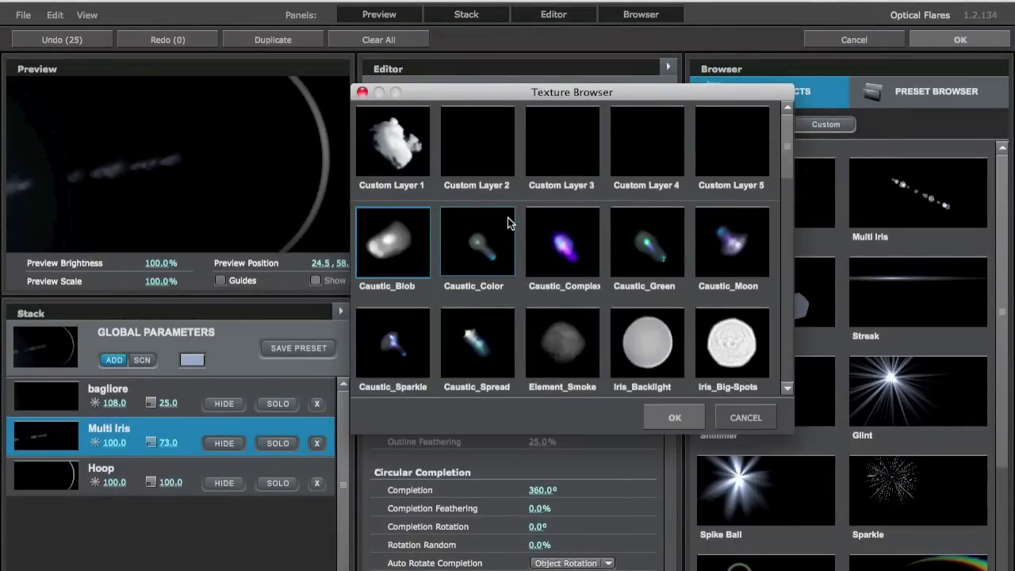
# Step: Open the Multi Iris Texture Browser and try the Light_Grate, Light_Complex and Iris_Wave textures
pyautogui.click(788, 388)
pyautogui.moveTo(787, 388); pyautogui.dragTo(787, 387)
pyautogui.click(393, 315)
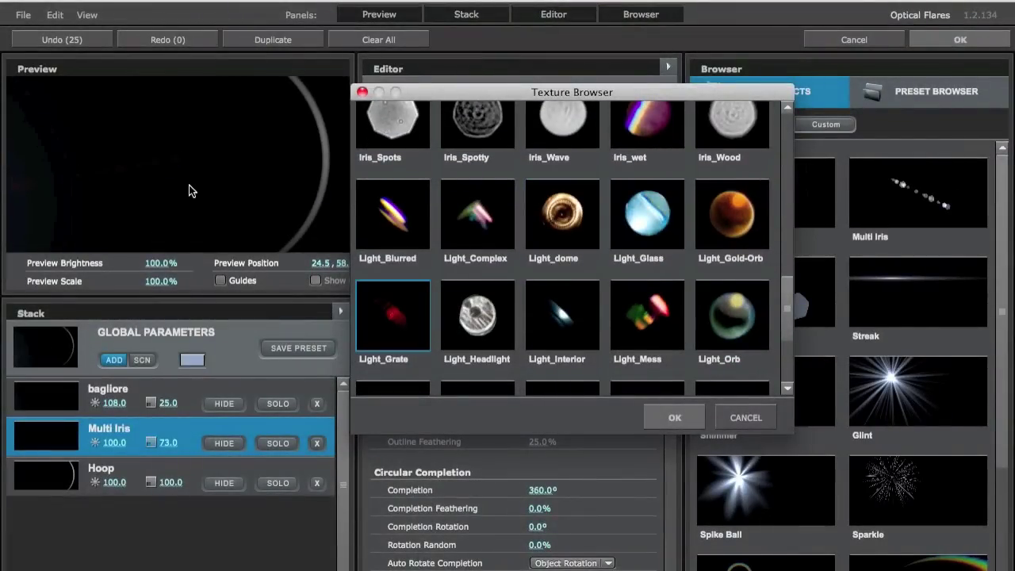
pyautogui.click(449, 218)
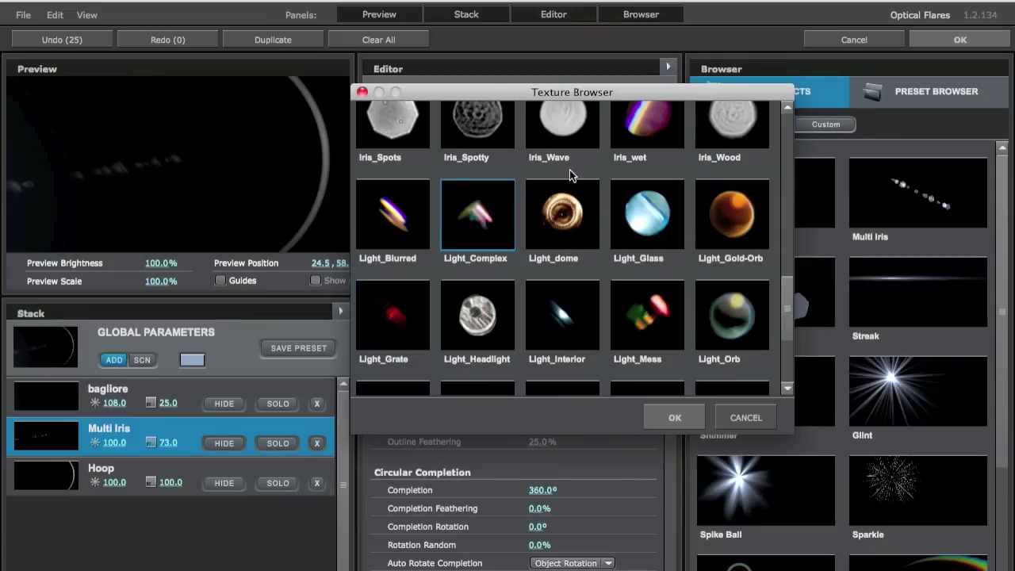
pyautogui.click(598, 144)
# Step: Choose Custom Layer 1 as the Multi Iris texture and confirm with OK
pyautogui.scroll(-5, 669, 155)
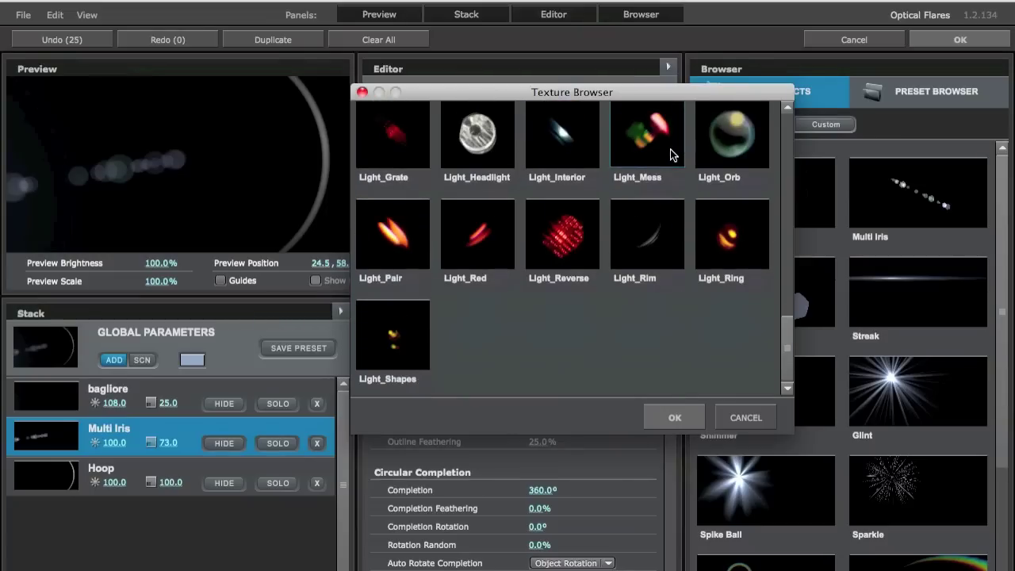
pyautogui.scroll(2, 670, 149)
pyautogui.scroll(2, 670, 150)
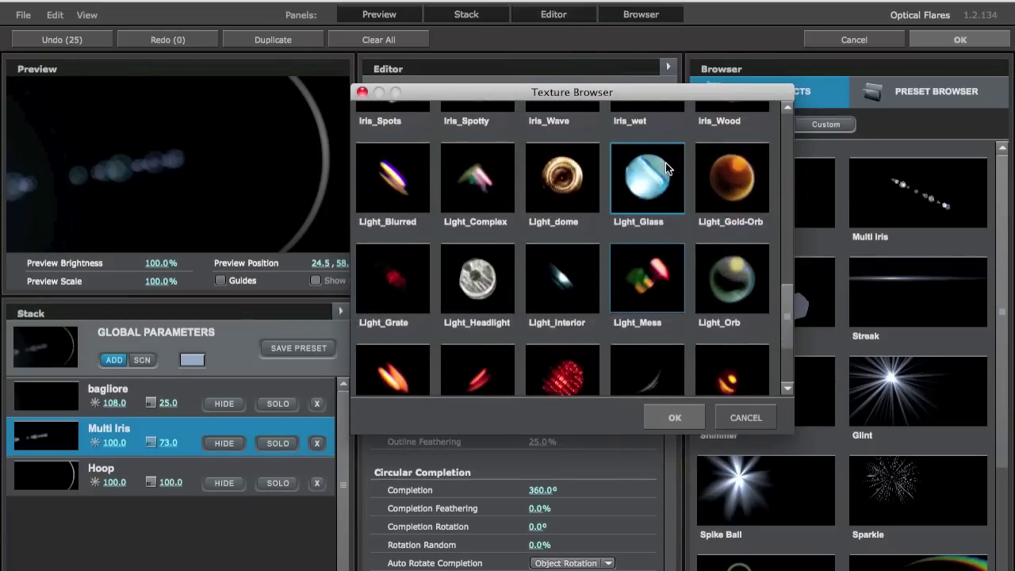
pyautogui.scroll(4, 665, 163)
pyautogui.scroll(2, 665, 162)
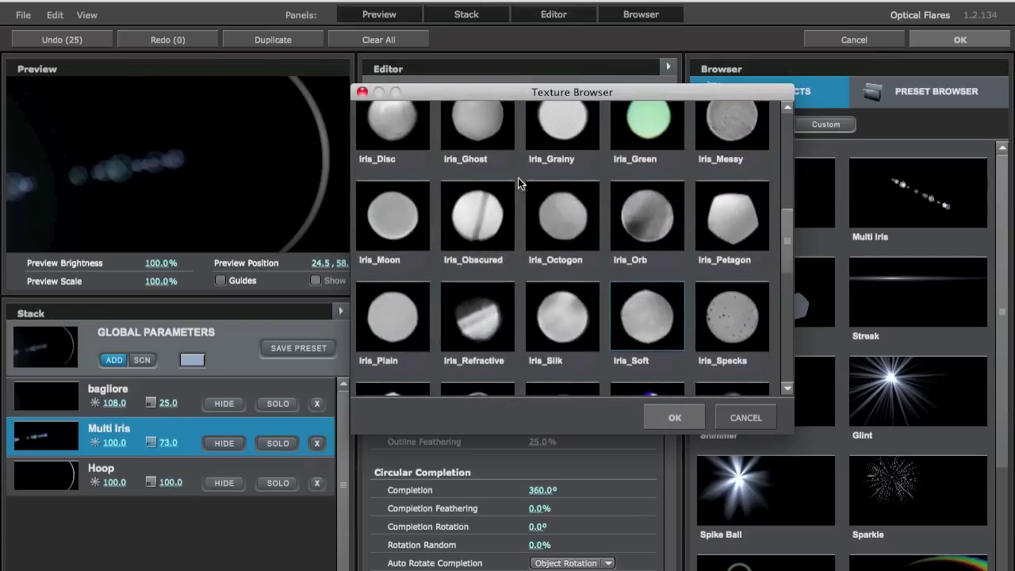
pyautogui.scroll(4, 489, 203)
pyautogui.scroll(2, 489, 203)
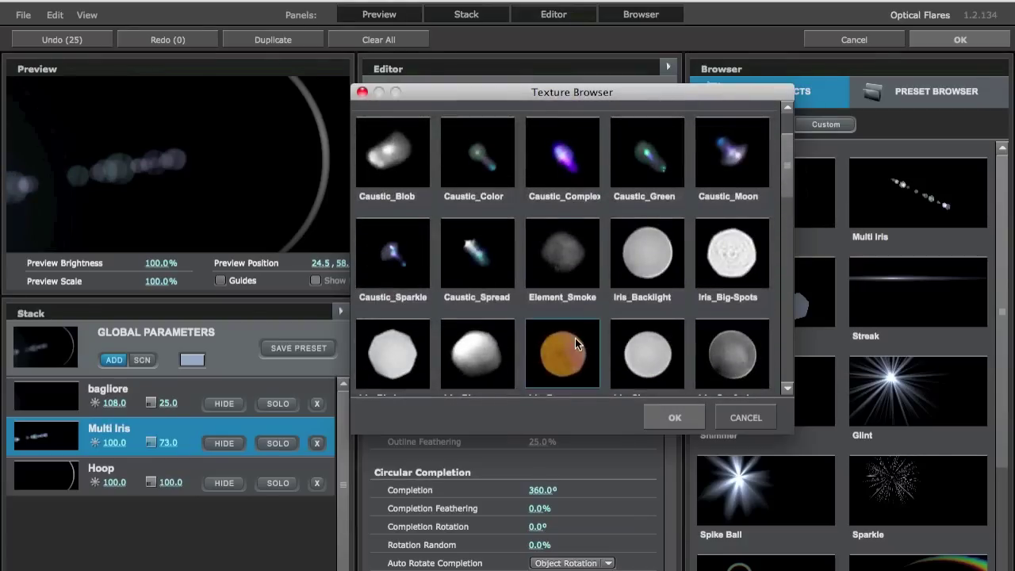
pyautogui.scroll(2, 647, 173)
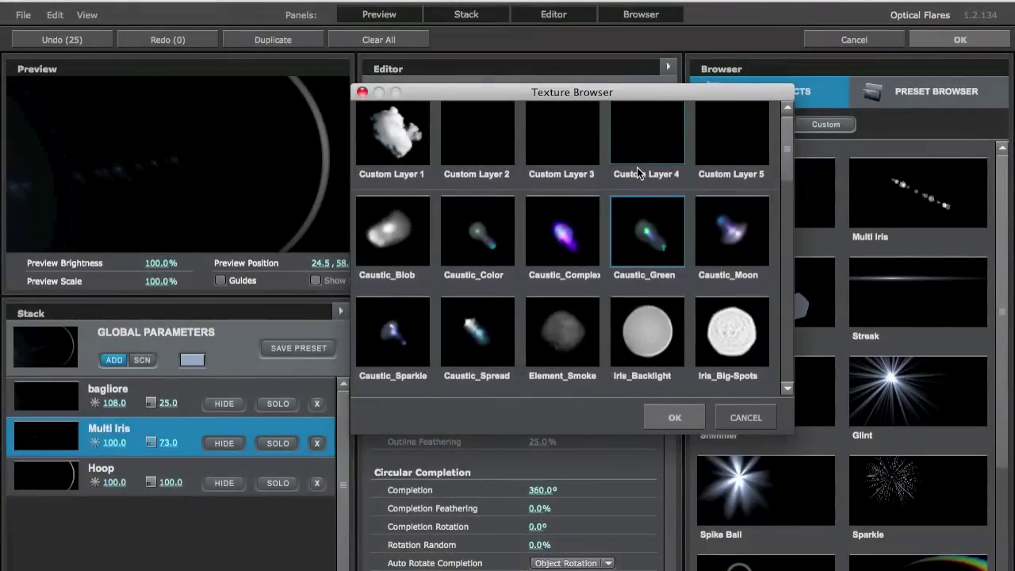
pyautogui.scroll(1, 636, 167)
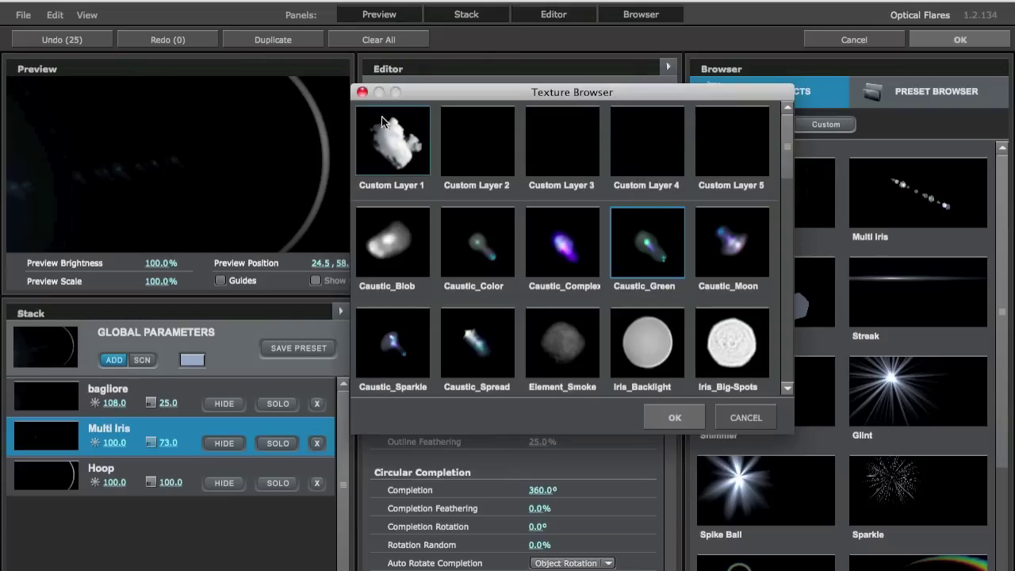
pyautogui.click(384, 136)
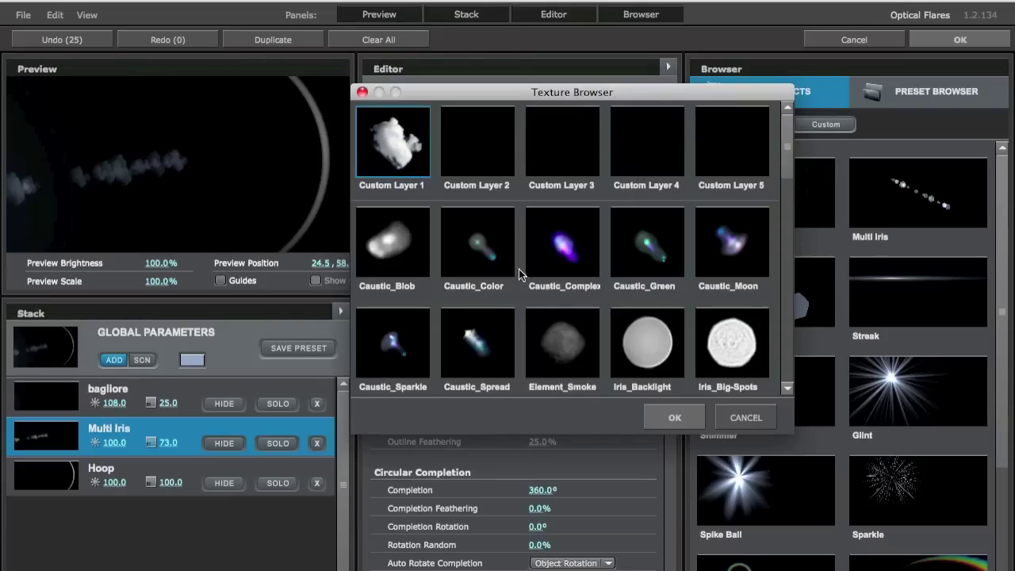
pyautogui.click(646, 412)
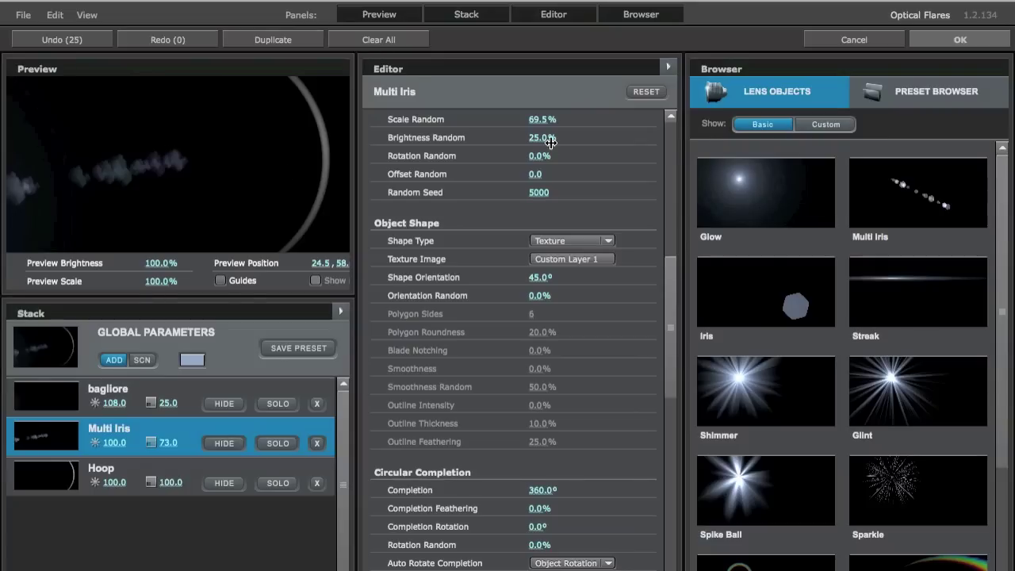
# Step: Raise the Multi Iris Scale Random slightly and enlarge its Scale to 243
pyautogui.moveTo(541, 119); pyautogui.dragTo(528, 121)
pyautogui.scroll(10, 477, 142)
pyautogui.moveTo(539, 169); pyautogui.dragTo(791, 155)
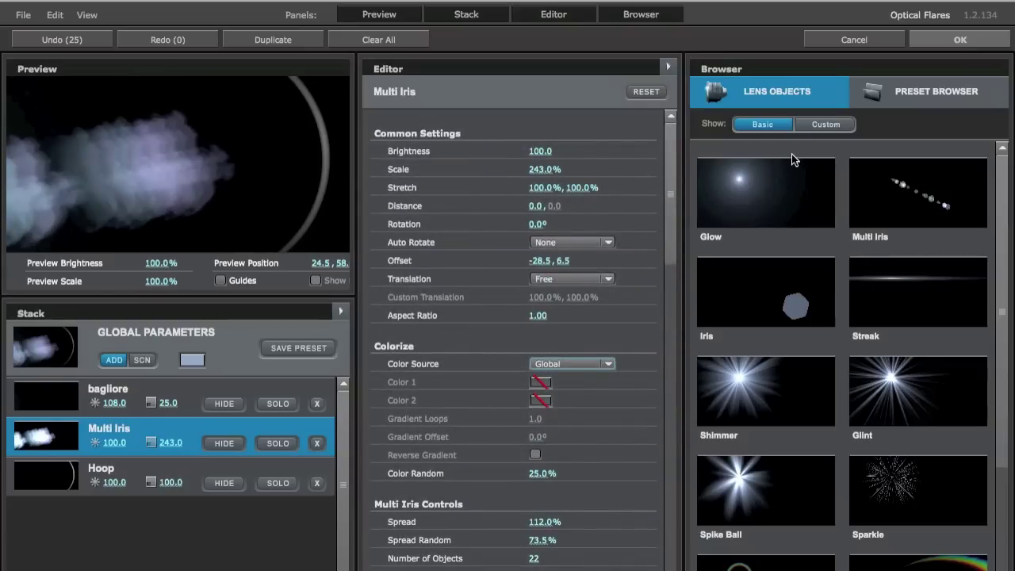
pyautogui.scroll(-5, 462, 181)
pyautogui.scroll(-5, 463, 182)
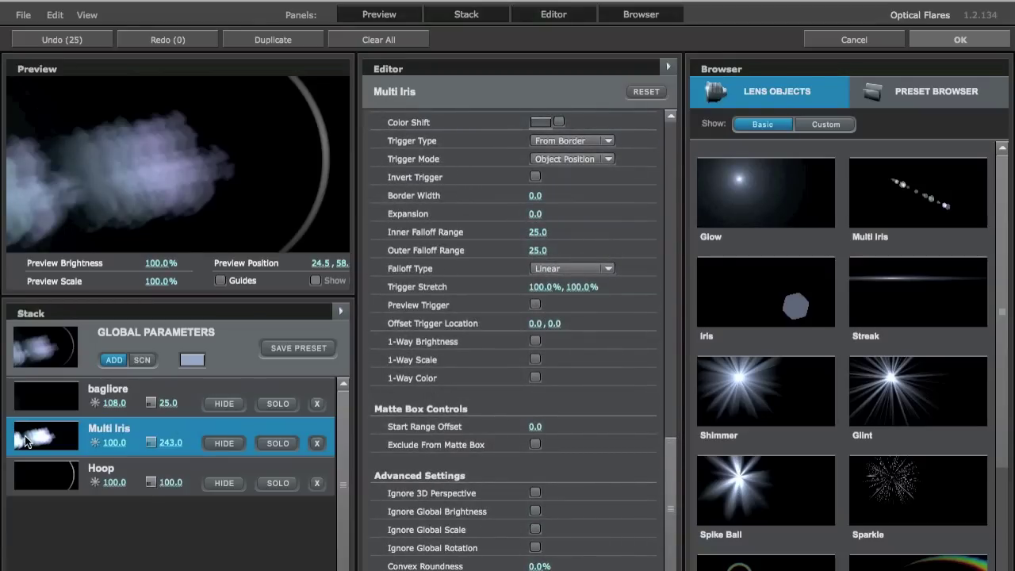
# Step: Delete the Multi Iris element, then select Hoop and adjust its complexity
pyautogui.click(317, 443)
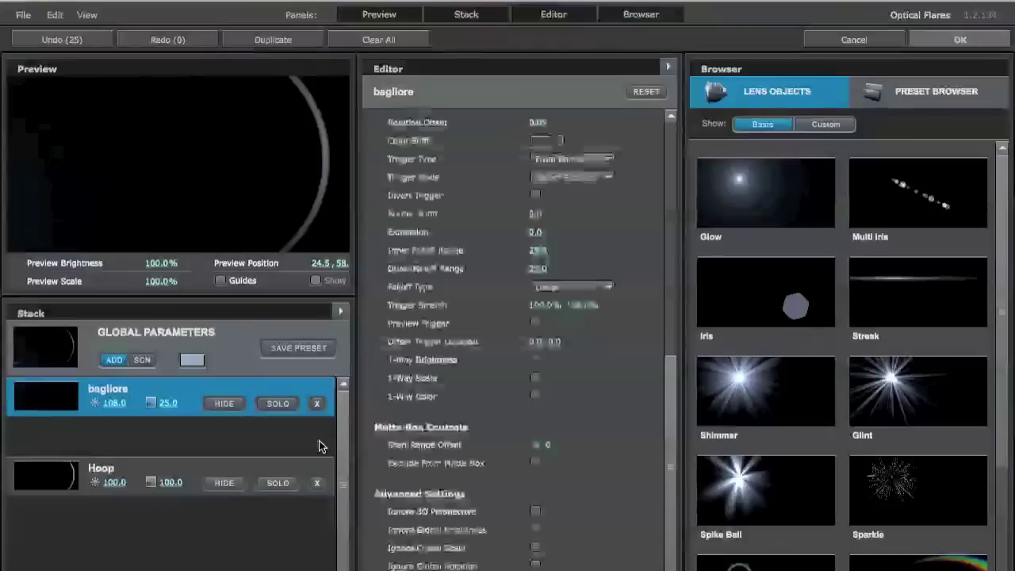
pyautogui.click(58, 433)
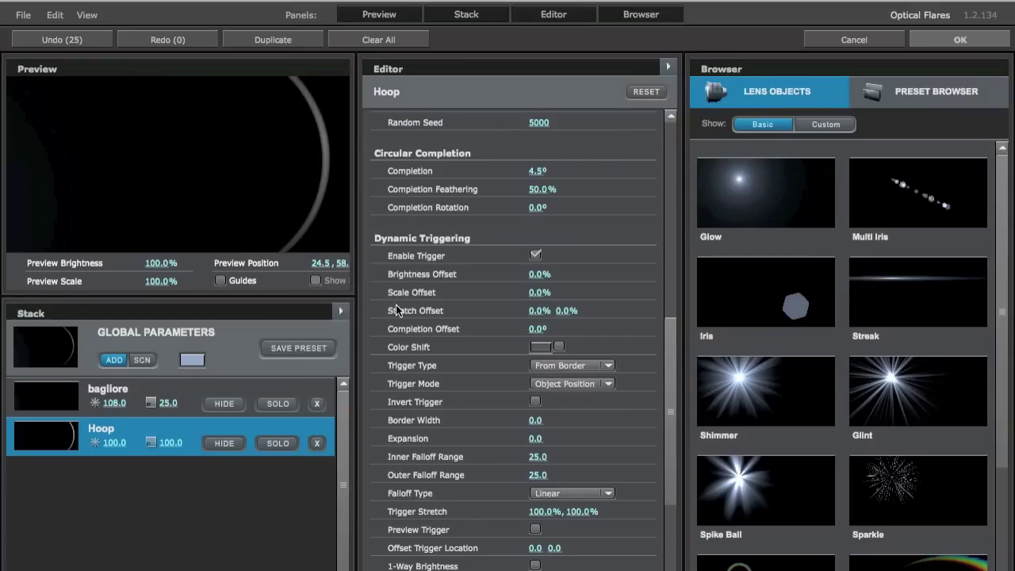
pyautogui.scroll(1, 396, 308)
pyautogui.scroll(2, 395, 307)
pyautogui.scroll(2, 396, 308)
pyautogui.scroll(2, 396, 307)
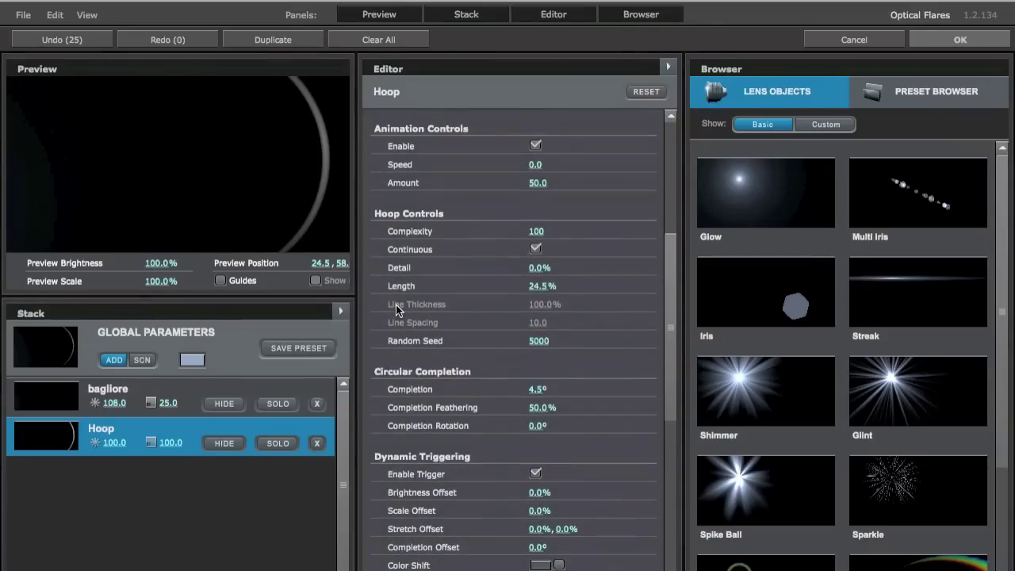
pyautogui.scroll(2, 395, 305)
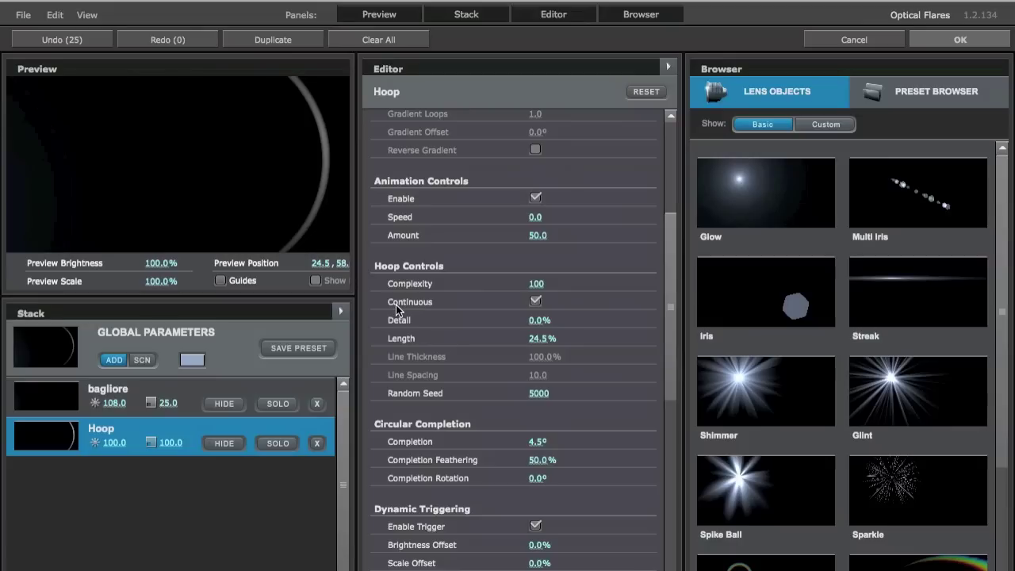
pyautogui.moveTo(554, 277); pyautogui.dragTo(506, 294)
# Step: Set the Hoop animation Amount to 34 while repositioning the flare source in the preview
pyautogui.scroll(-2, 921, 319)
pyautogui.scroll(2, 921, 320)
pyautogui.moveTo(315, 118)
pyautogui.mouseDown()
pyautogui.moveTo(178, 157)
pyautogui.moveTo(239, 161)
pyautogui.moveTo(204, 167)
pyautogui.mouseUp()
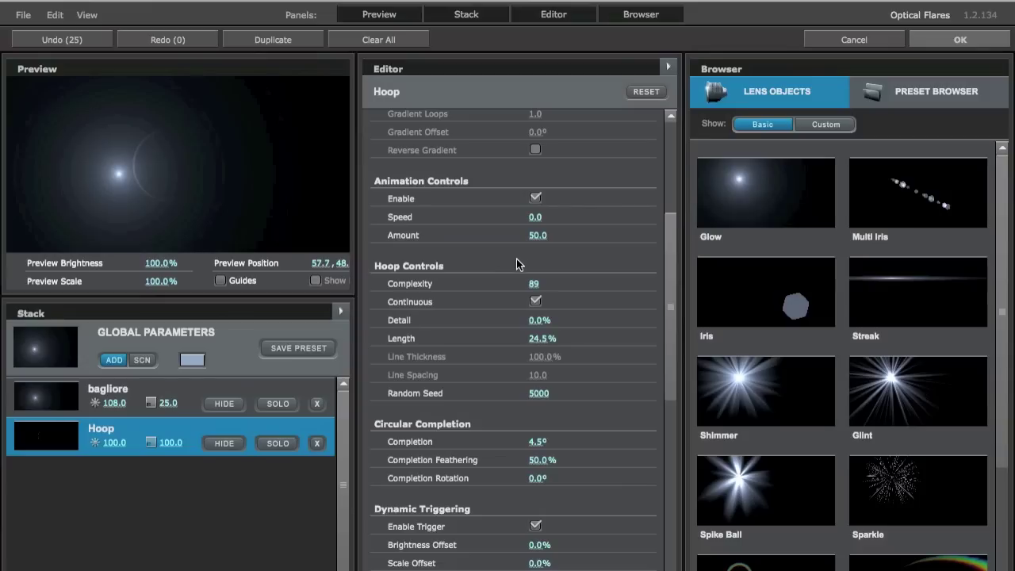
pyautogui.moveTo(534, 241); pyautogui.dragTo(679, 254)
pyautogui.moveTo(127, 176)
pyautogui.mouseDown()
pyautogui.moveTo(268, 173)
pyautogui.moveTo(224, 159)
pyautogui.mouseUp()
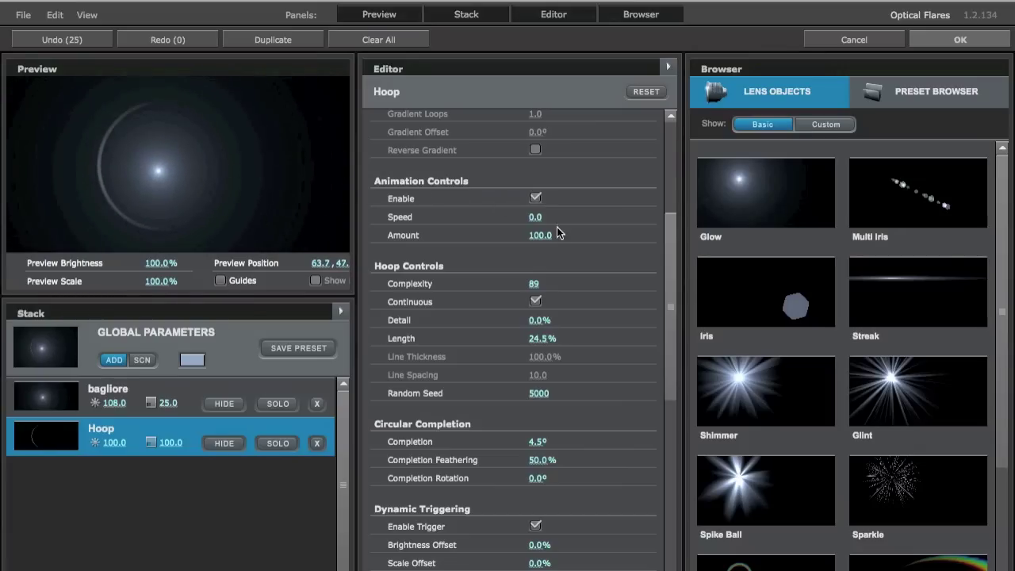
pyautogui.moveTo(539, 234); pyautogui.dragTo(344, 205)
# Step: Set the Hoop animation Speed to 28.5, adjust the light source, then delete Hoop
pyautogui.click(176, 182)
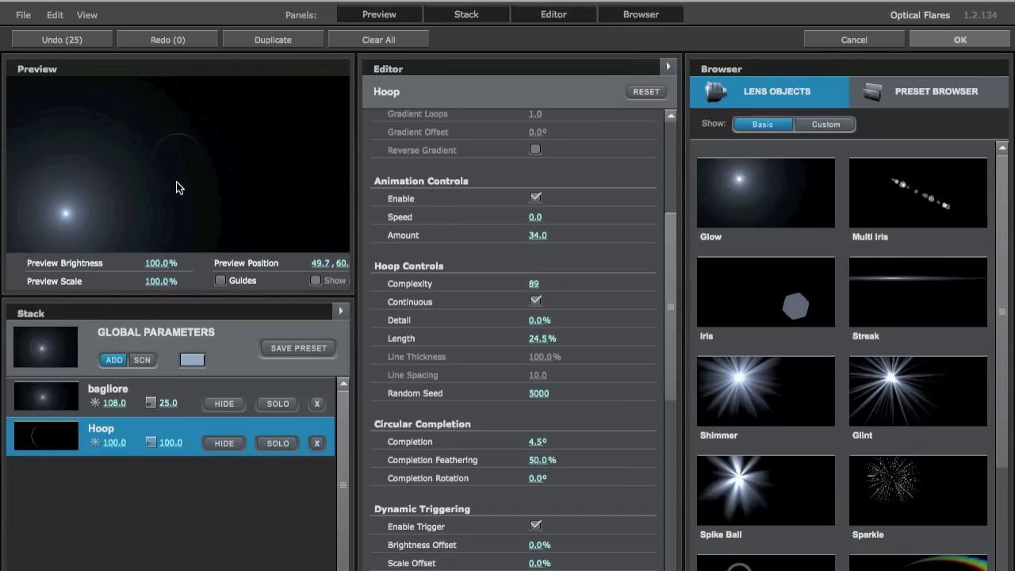
pyautogui.moveTo(176, 182); pyautogui.dragTo(211, 157)
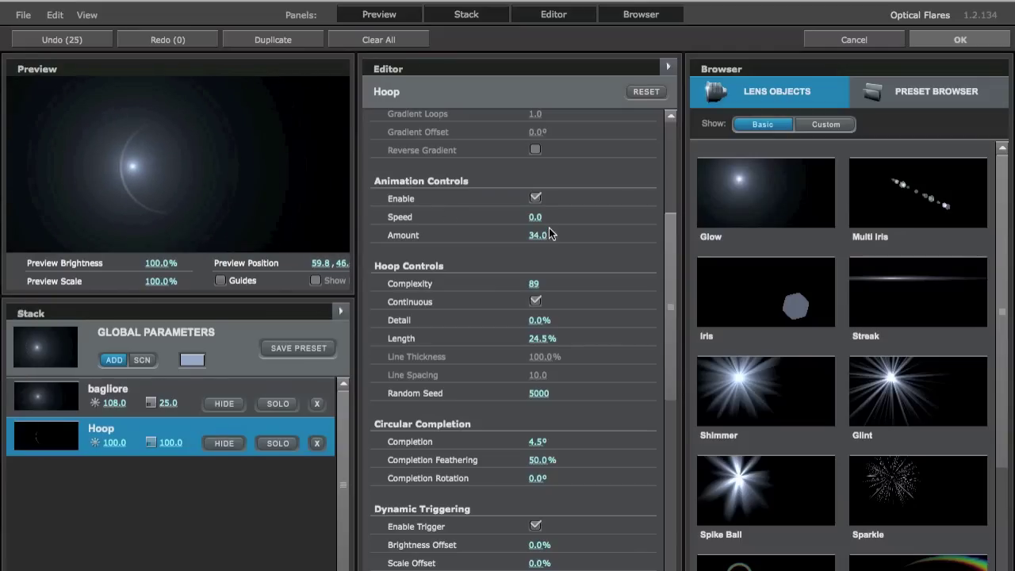
pyautogui.moveTo(536, 217); pyautogui.dragTo(579, 221)
pyautogui.moveTo(152, 184); pyautogui.dragTo(219, 166)
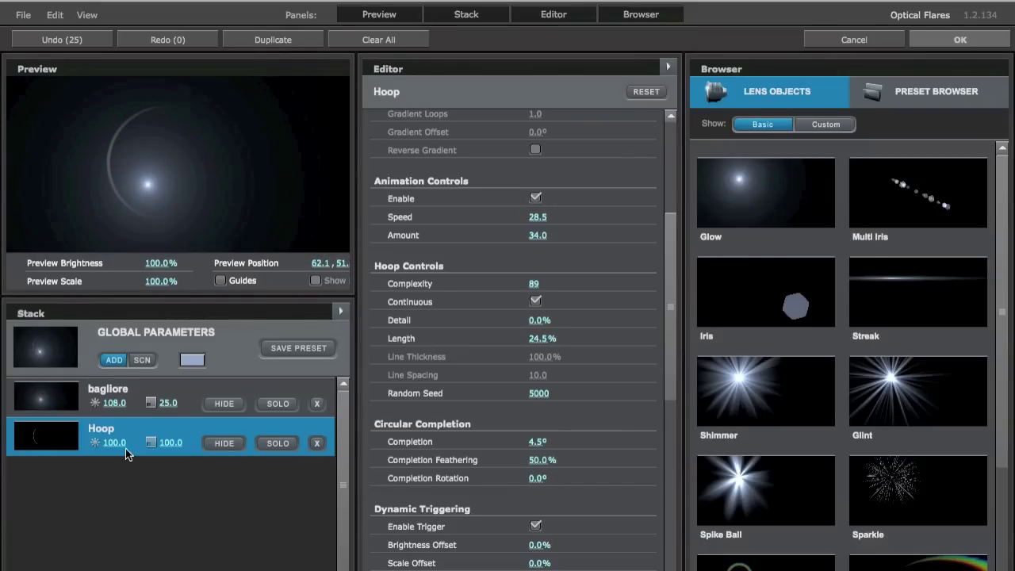
pyautogui.press('Delete')
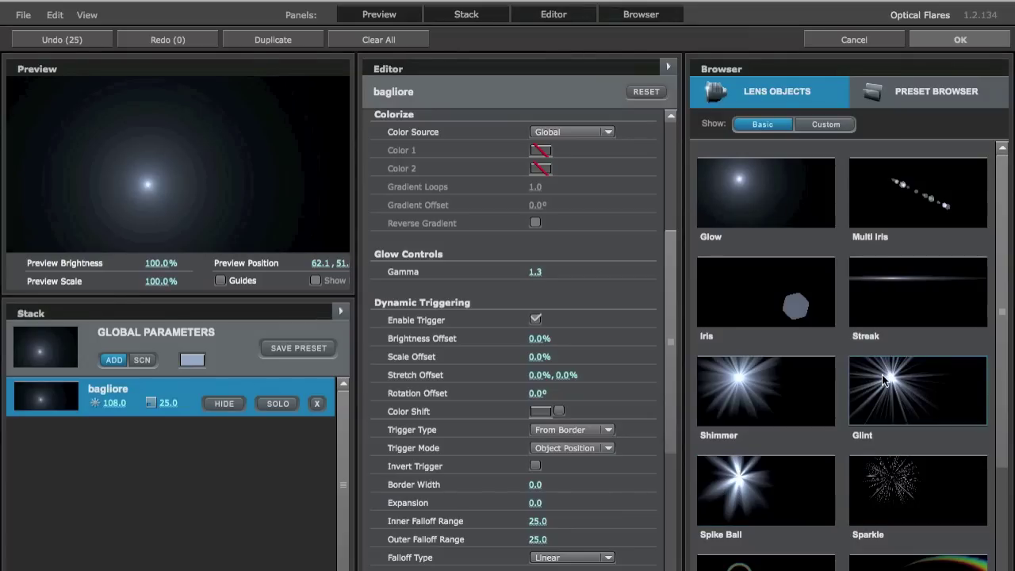
# Step: Add a Shimmer element, delete bagliore, and add a Glow element
pyautogui.scroll(-4, 884, 379)
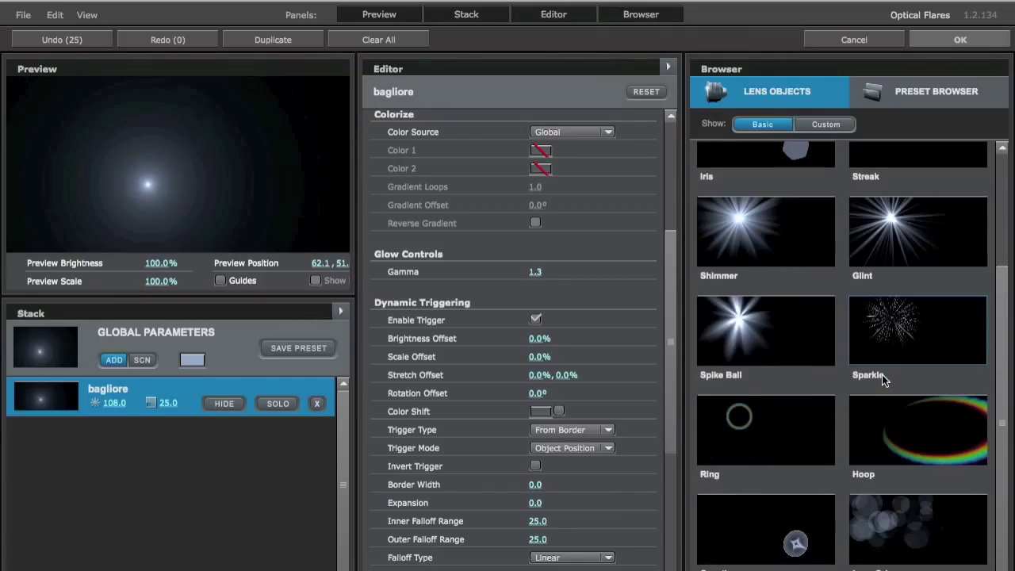
pyautogui.scroll(1, 882, 374)
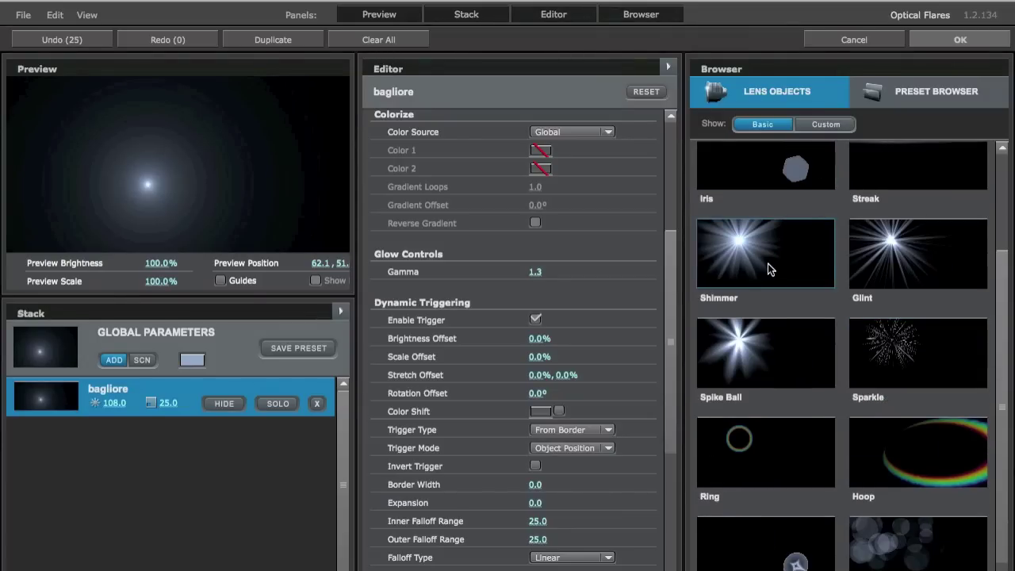
pyautogui.click(810, 259)
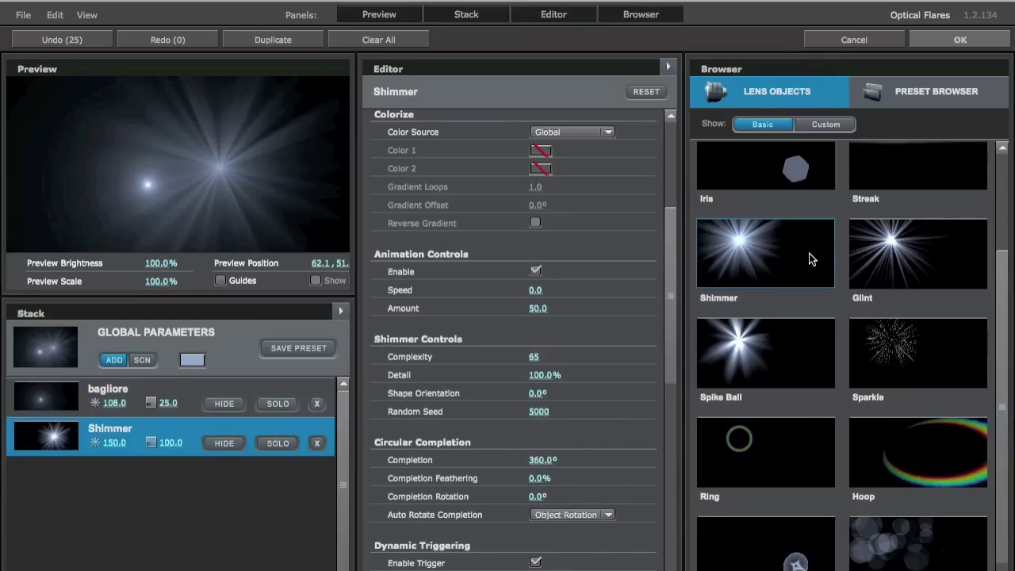
pyautogui.click(70, 398)
pyautogui.press('Delete')
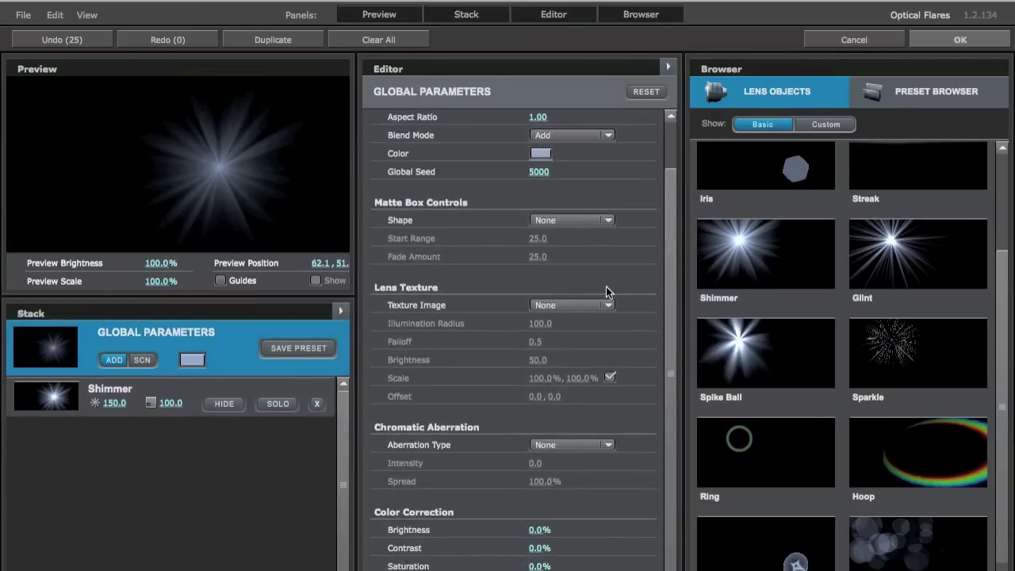
pyautogui.scroll(3, 701, 295)
pyautogui.click(756, 197)
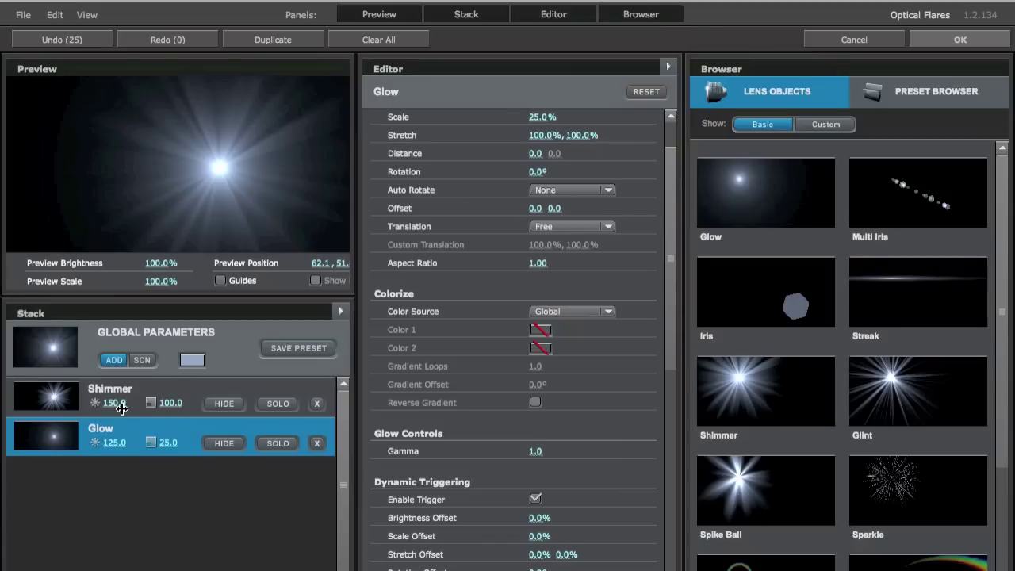
# Step: Set Shimmer brightness 232 and scale 65.5, Glow brightness 57.5, and reposition the light source
pyautogui.moveTo(122, 407); pyautogui.dragTo(58, 402)
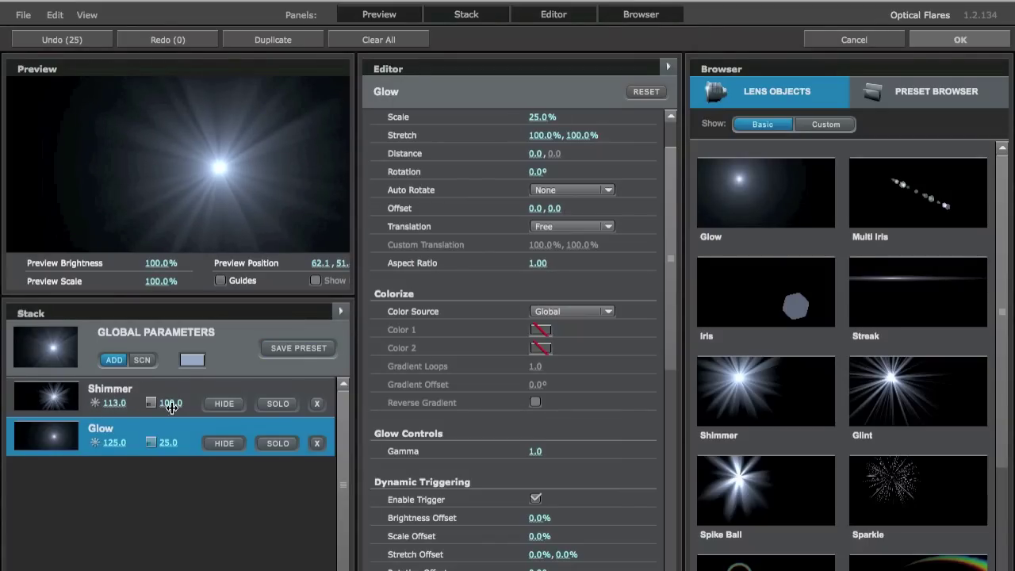
pyautogui.moveTo(172, 402); pyautogui.dragTo(60, 409)
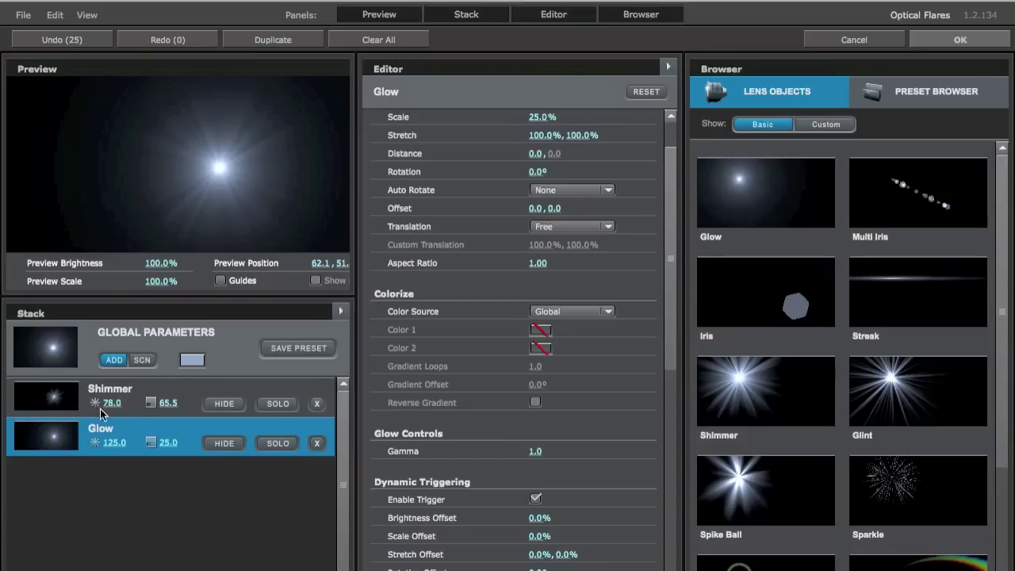
pyautogui.moveTo(108, 442); pyautogui.dragTo(8, 442)
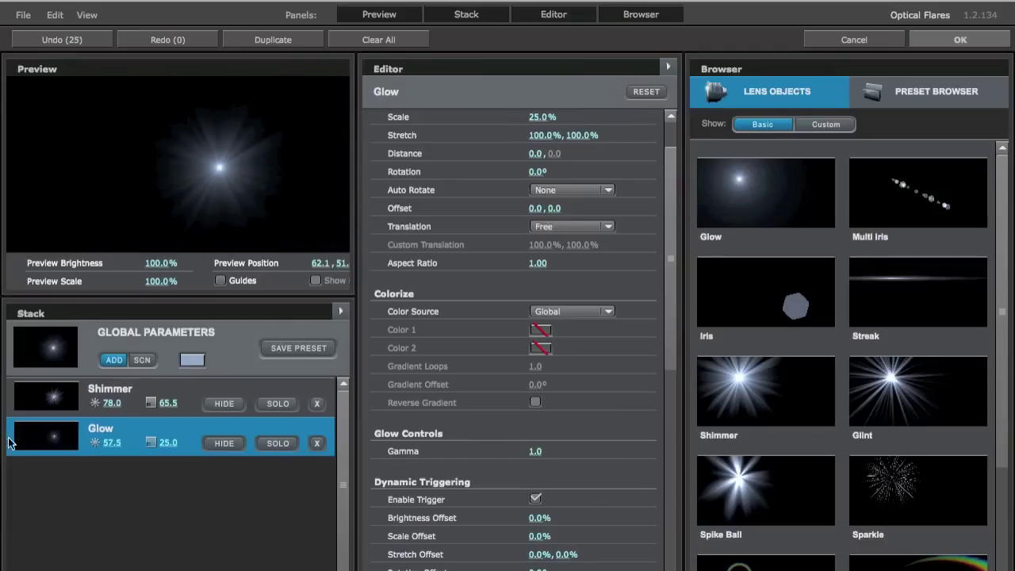
pyautogui.moveTo(111, 403); pyautogui.dragTo(317, 372)
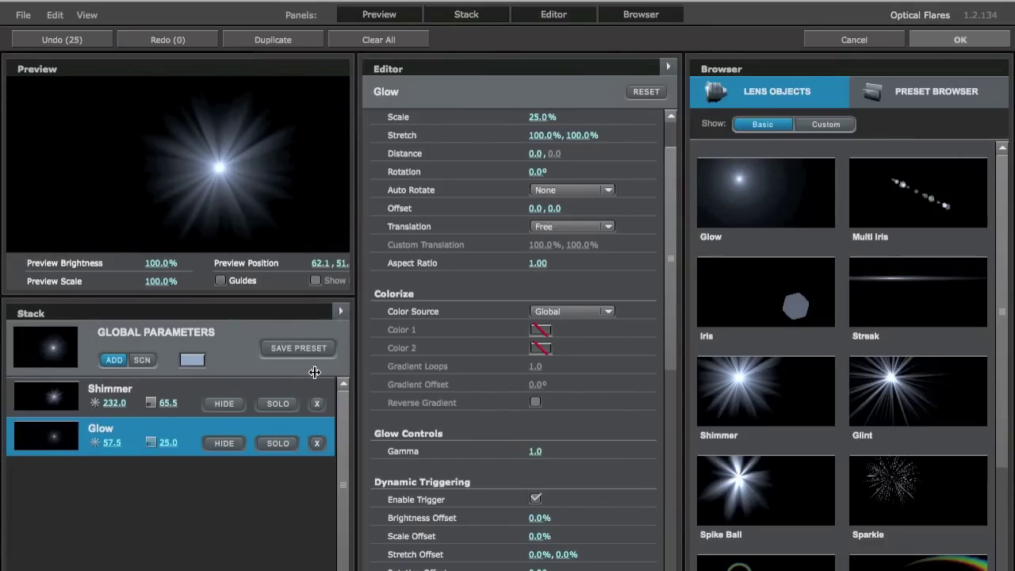
pyautogui.click(220, 164)
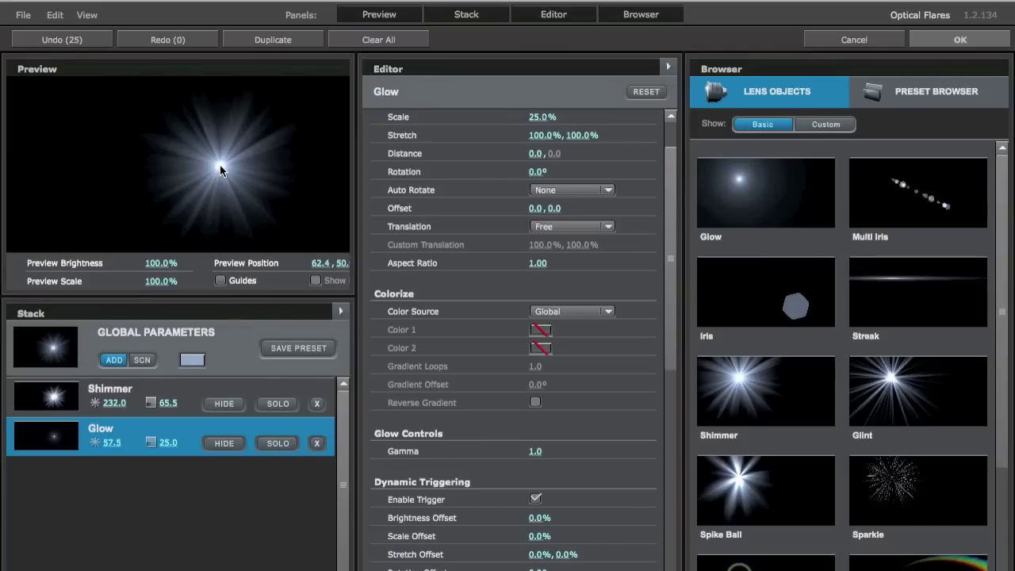
pyautogui.click(218, 165)
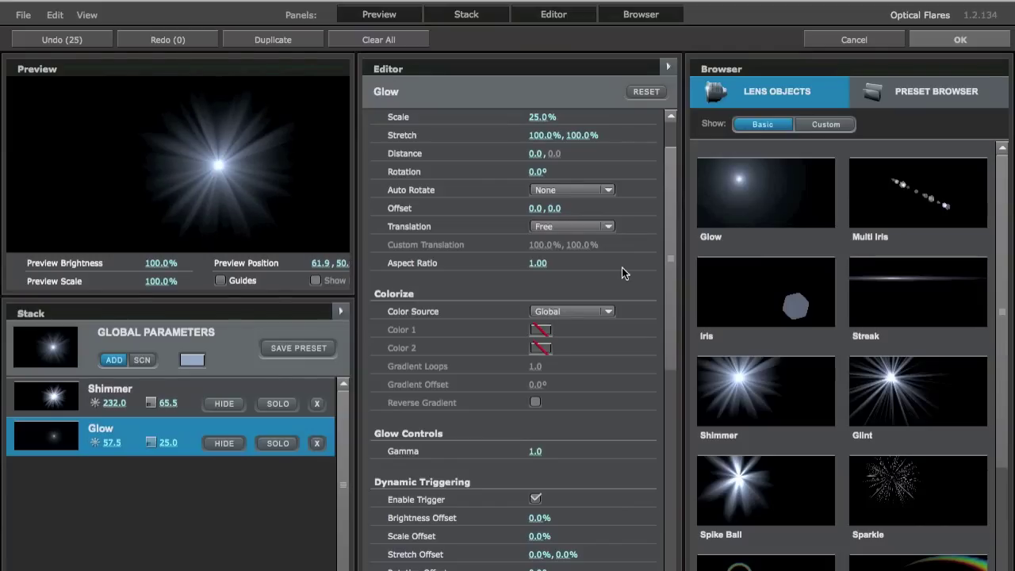
pyautogui.scroll(-5, 622, 272)
pyautogui.scroll(-5, 621, 271)
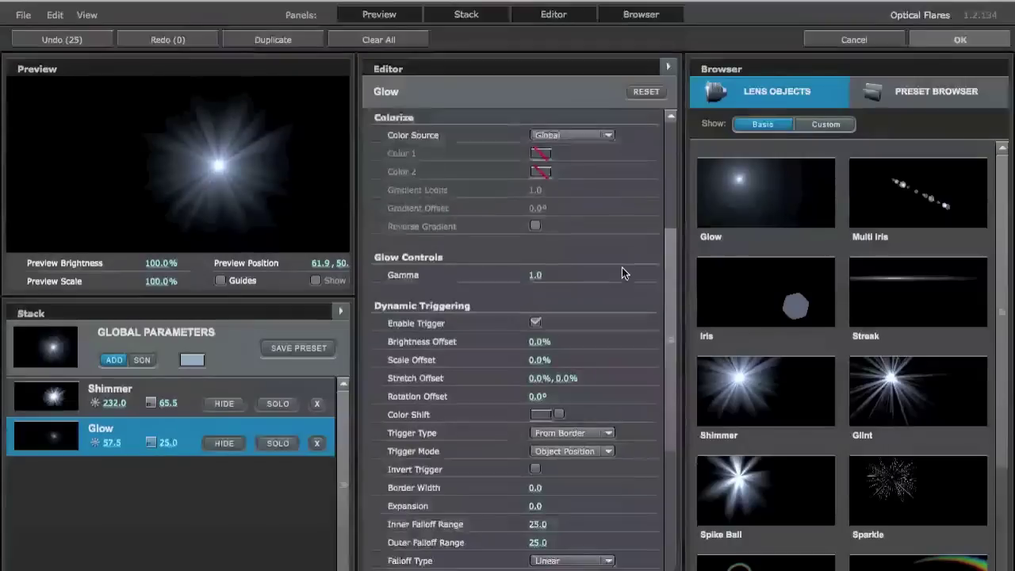
pyautogui.scroll(-5, 621, 272)
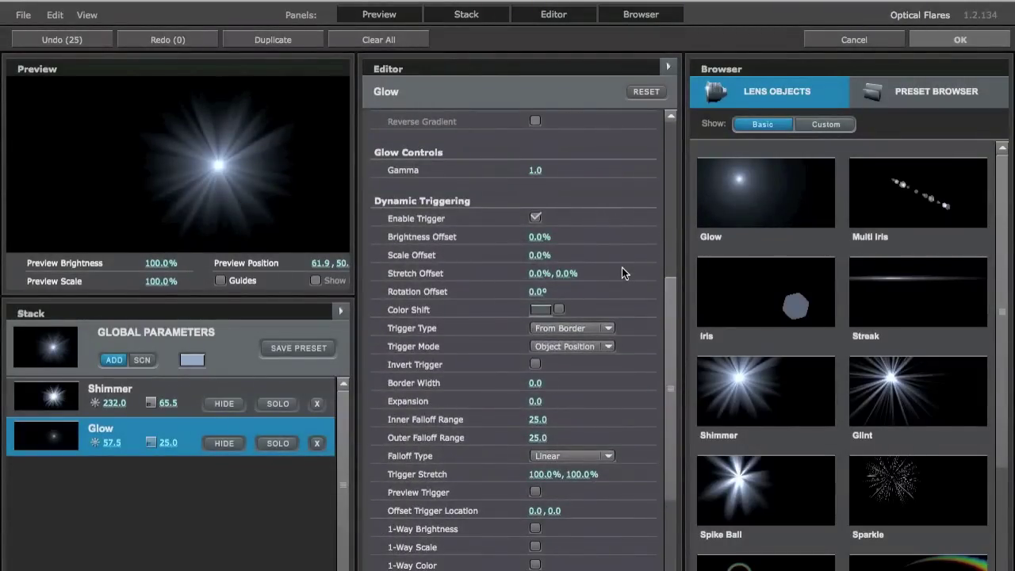
pyautogui.moveTo(671, 303)
pyautogui.mouseDown()
pyautogui.moveTo(671, 376)
pyautogui.moveTo(665, 137)
pyautogui.mouseUp()
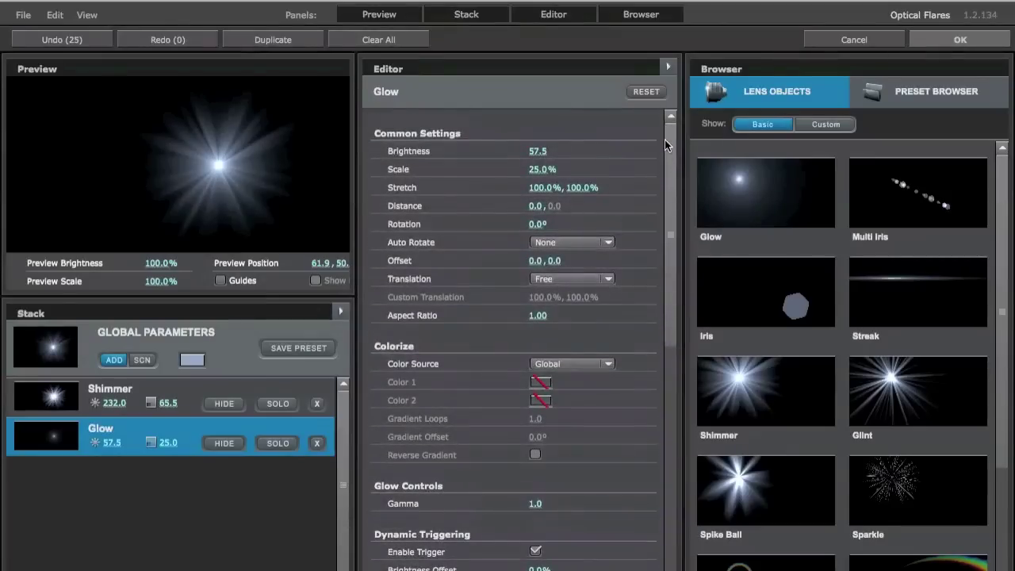
# Step: Add a Glint element, remove the Shimmer, and move the light source
pyautogui.click(860, 378)
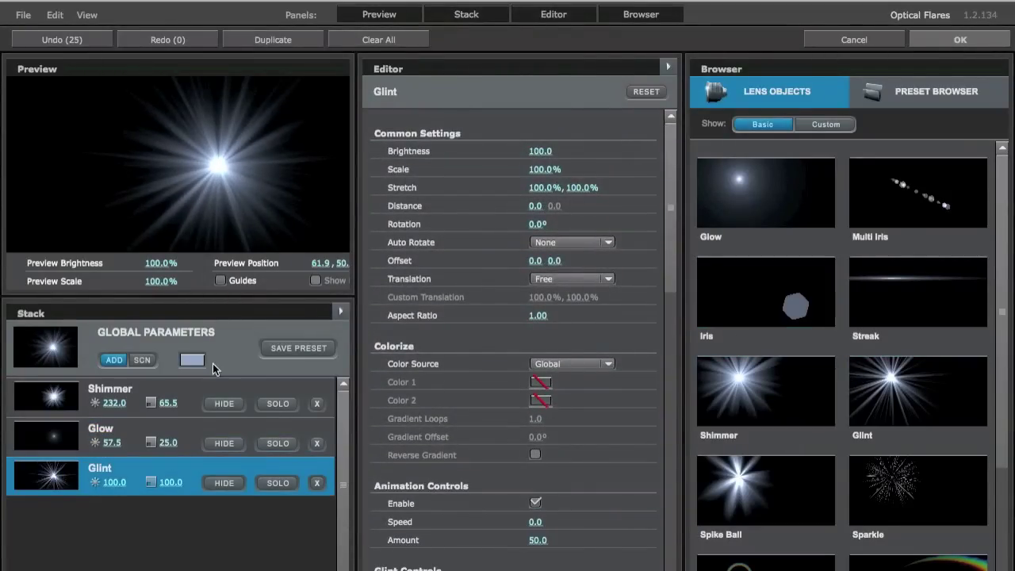
pyautogui.click(92, 405)
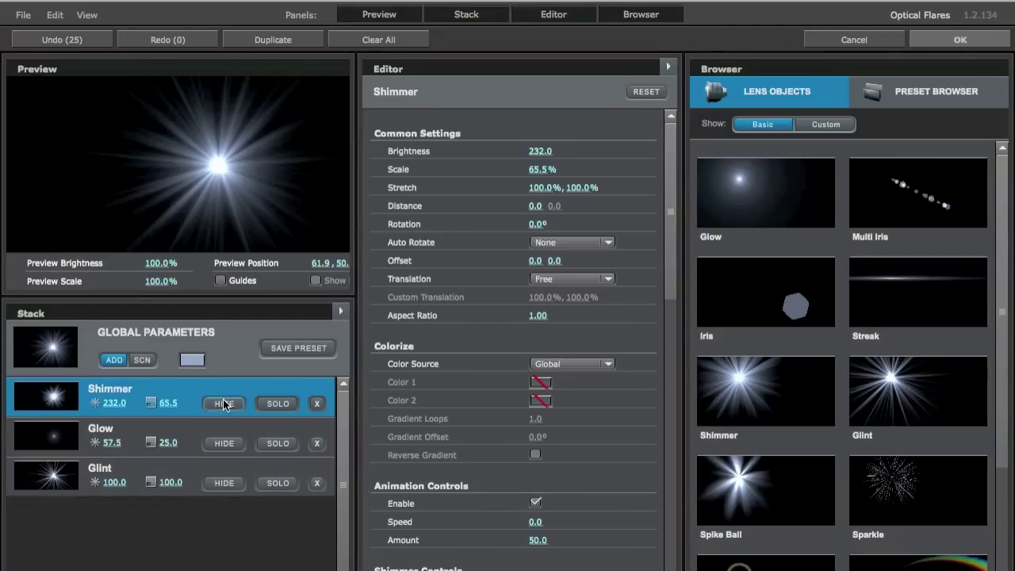
pyautogui.click(316, 404)
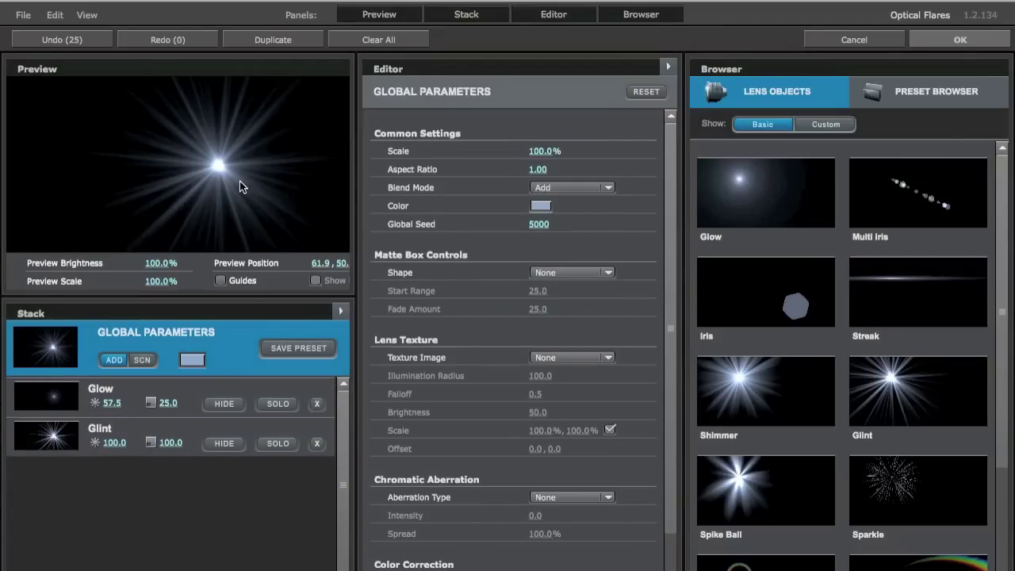
pyautogui.moveTo(239, 180); pyautogui.dragTo(229, 172)
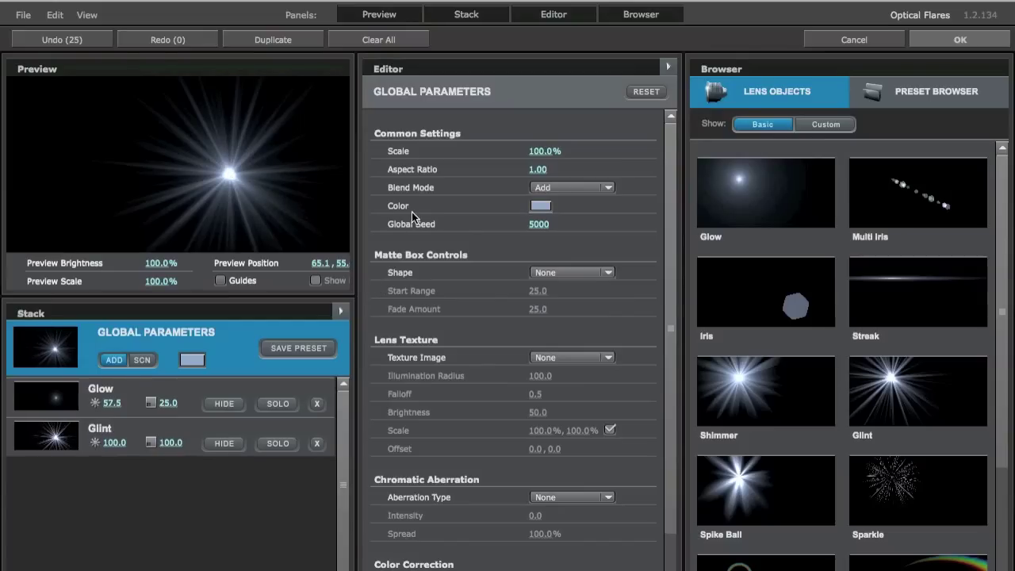
pyautogui.scroll(-3, 411, 211)
pyautogui.scroll(3, 412, 212)
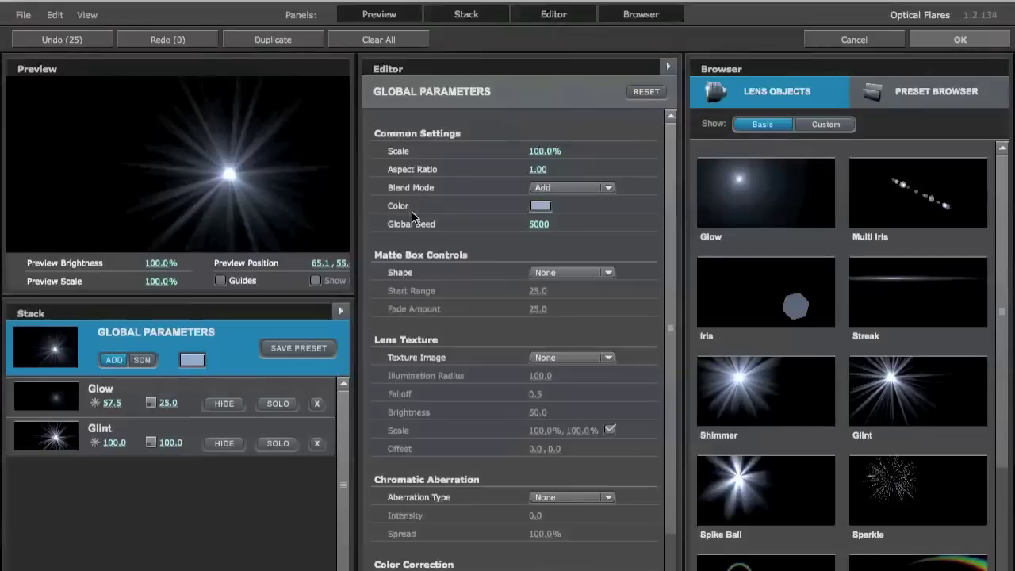
# Step: Select Glint and raise its animation Speed and Amount while nudging the light source
pyautogui.click(68, 430)
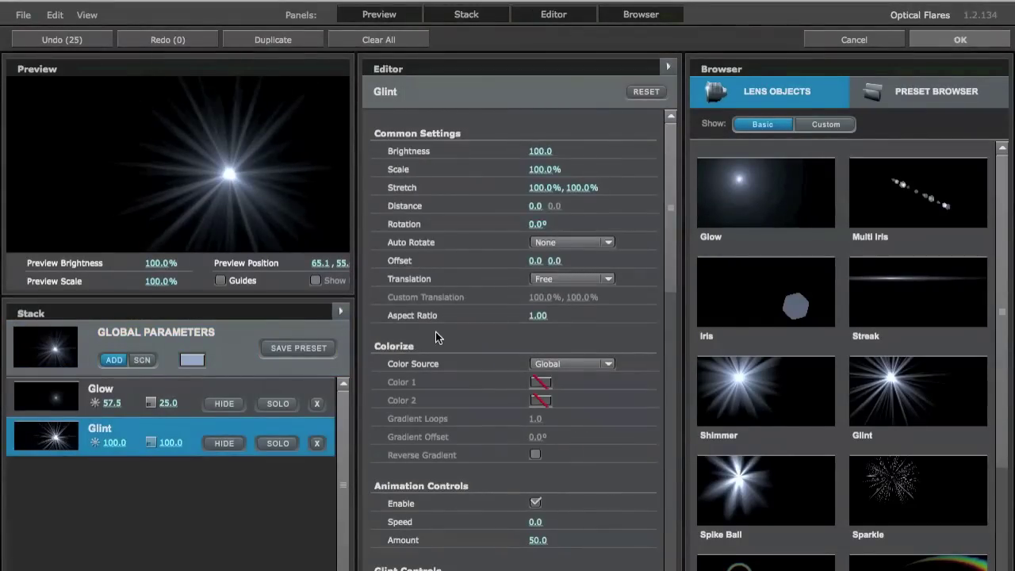
pyautogui.scroll(-10, 435, 333)
pyautogui.scroll(2, 435, 333)
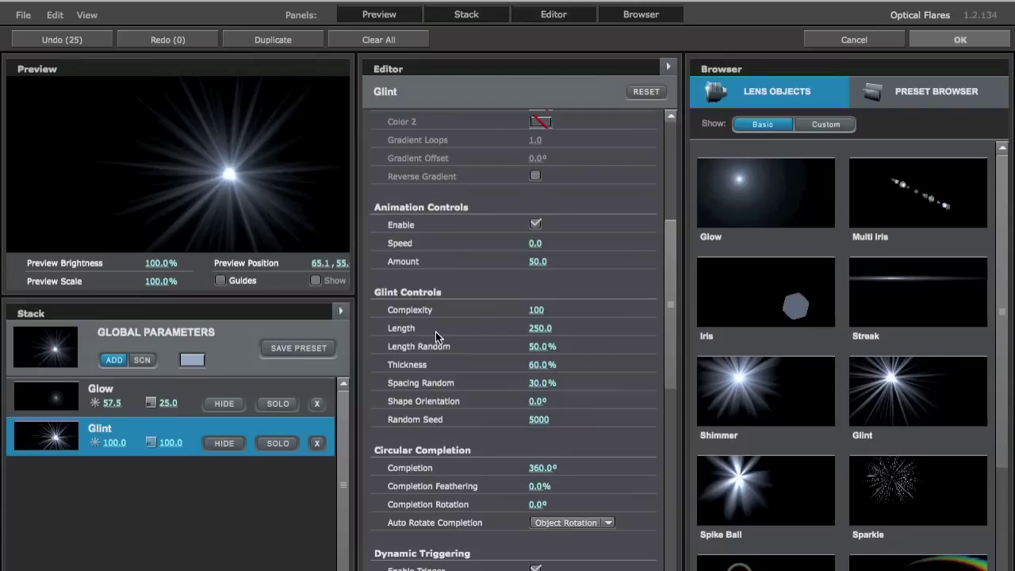
pyautogui.moveTo(537, 243); pyautogui.dragTo(570, 243)
pyautogui.click(233, 180)
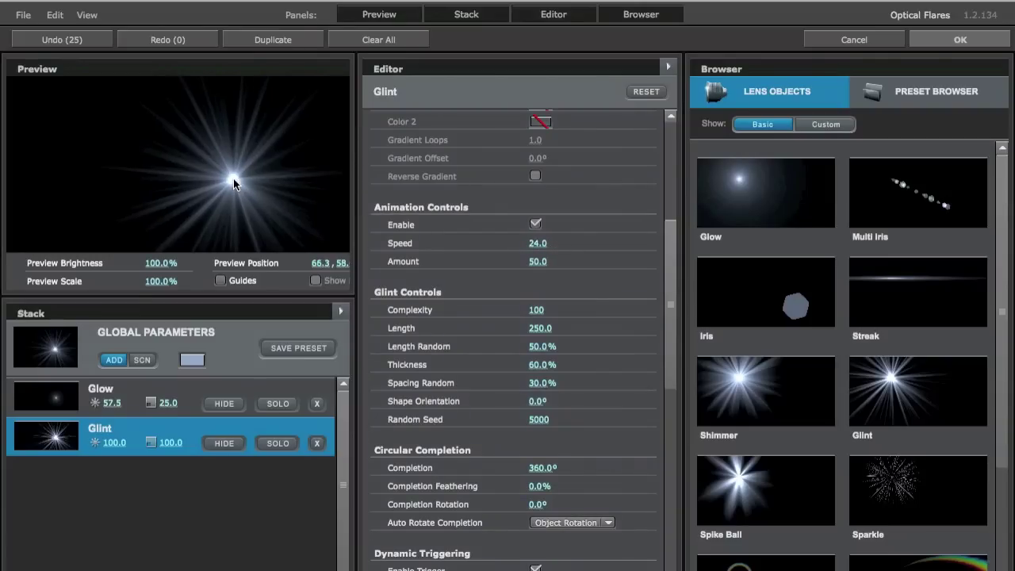
pyautogui.click(234, 178)
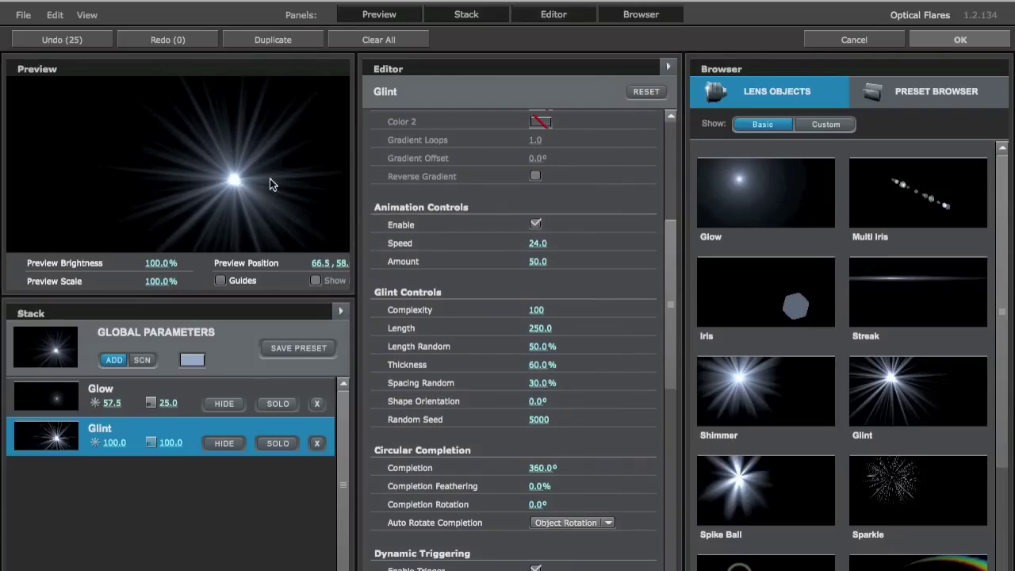
pyautogui.moveTo(536, 262); pyautogui.dragTo(682, 203)
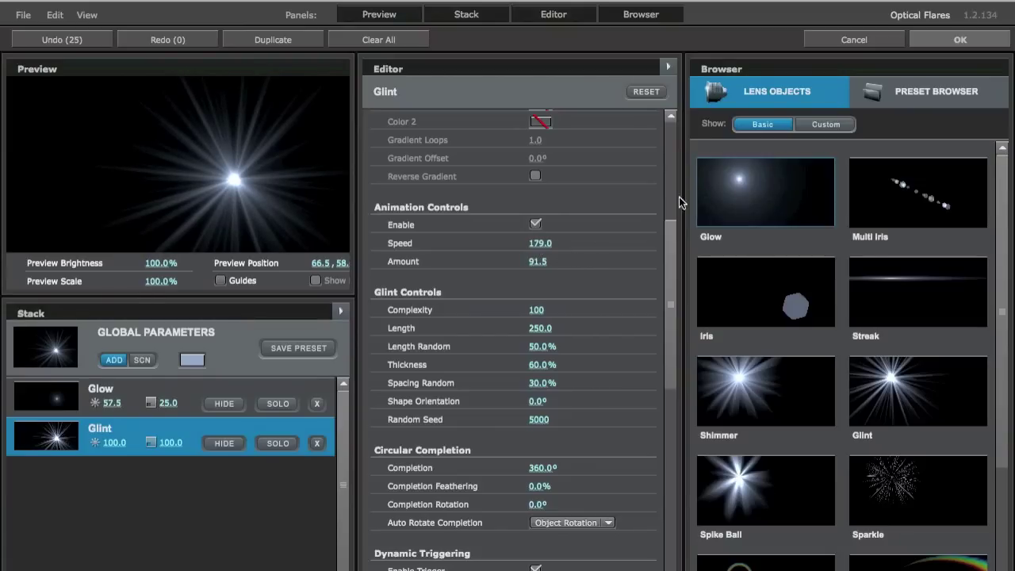
pyautogui.click(237, 162)
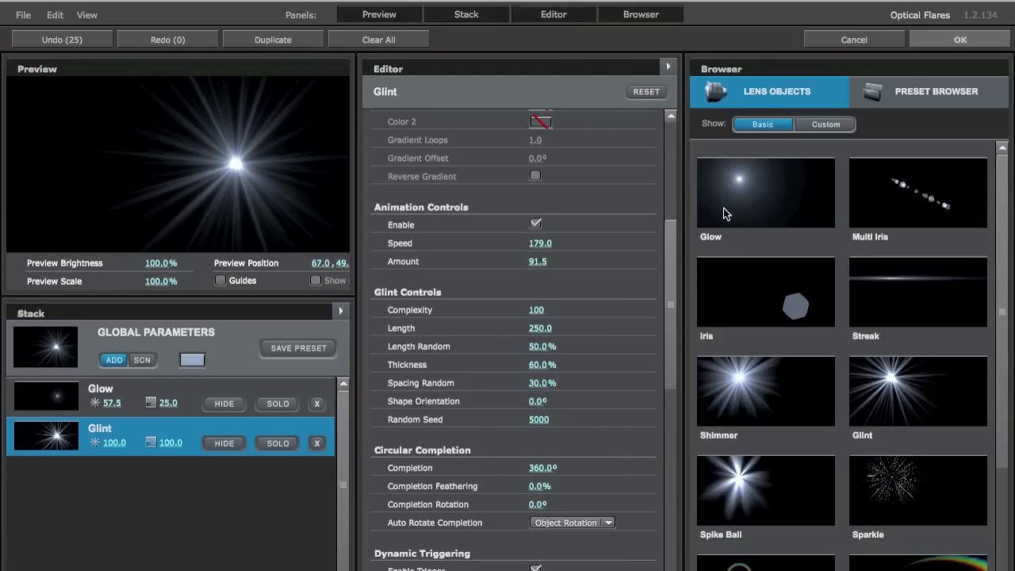
# Step: Enter exact Glint Speed 250 and Amount 100, then fine-tune the light position
pyautogui.click(540, 243)
pyautogui.write('250')
pyautogui.press('Return')
pyautogui.click(540, 261)
pyautogui.write('100')
pyautogui.press('Return')
pyautogui.click(227, 156)
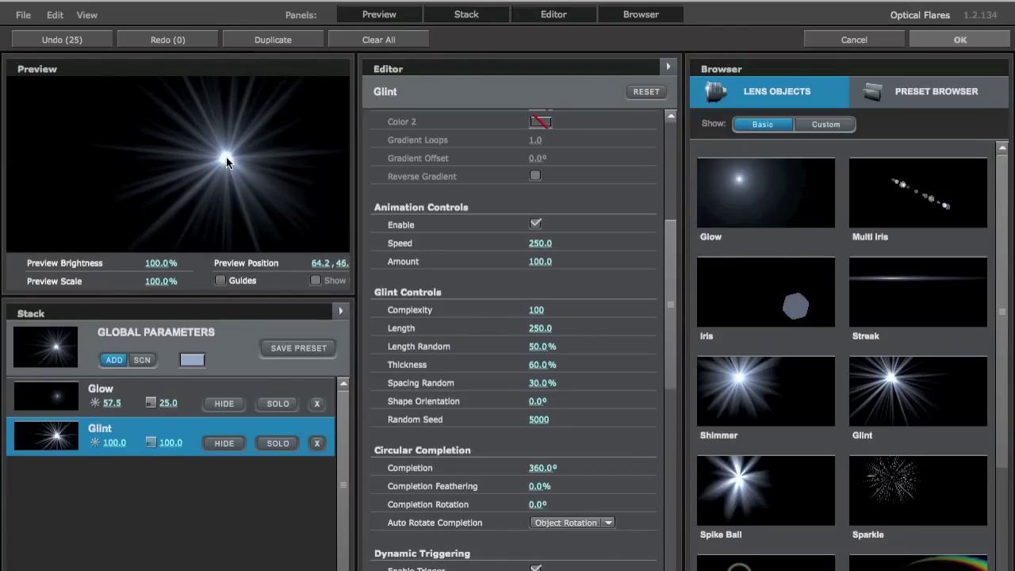
pyautogui.moveTo(226, 157); pyautogui.dragTo(227, 161)
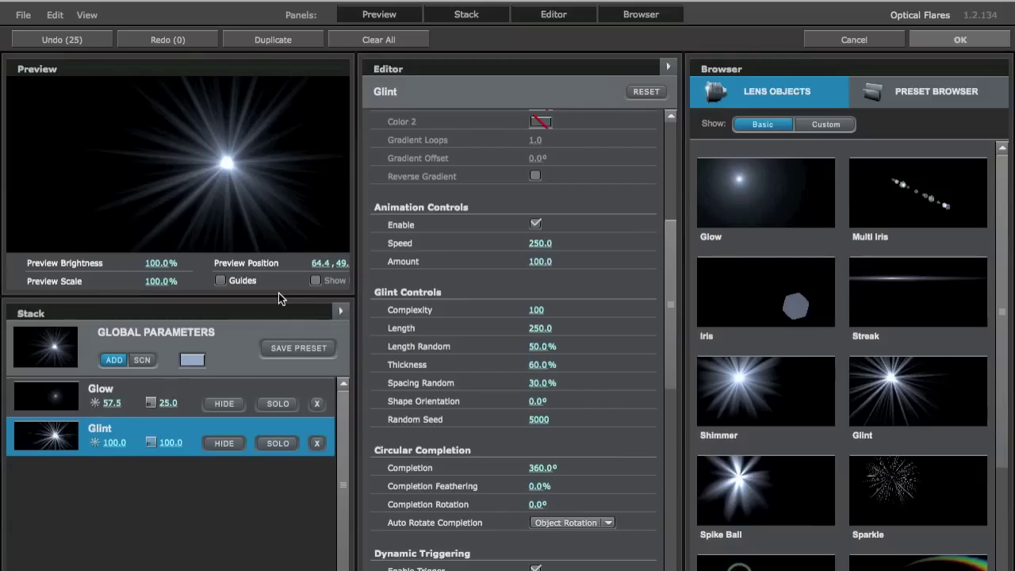
# Step: Check the stack options list and toggle the preview's safe-area Guides on and off
pyautogui.click(339, 310)
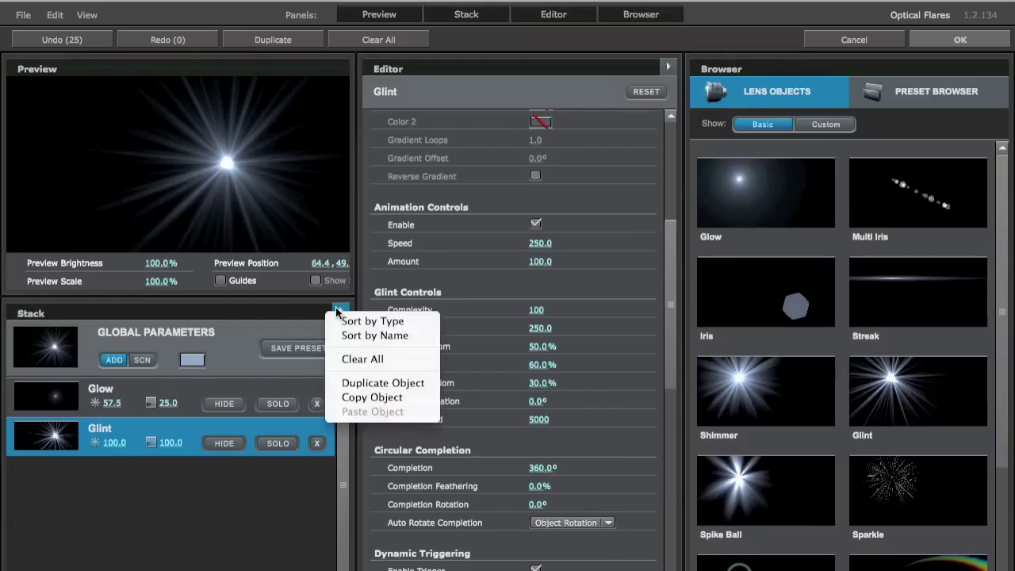
pyautogui.click(311, 312)
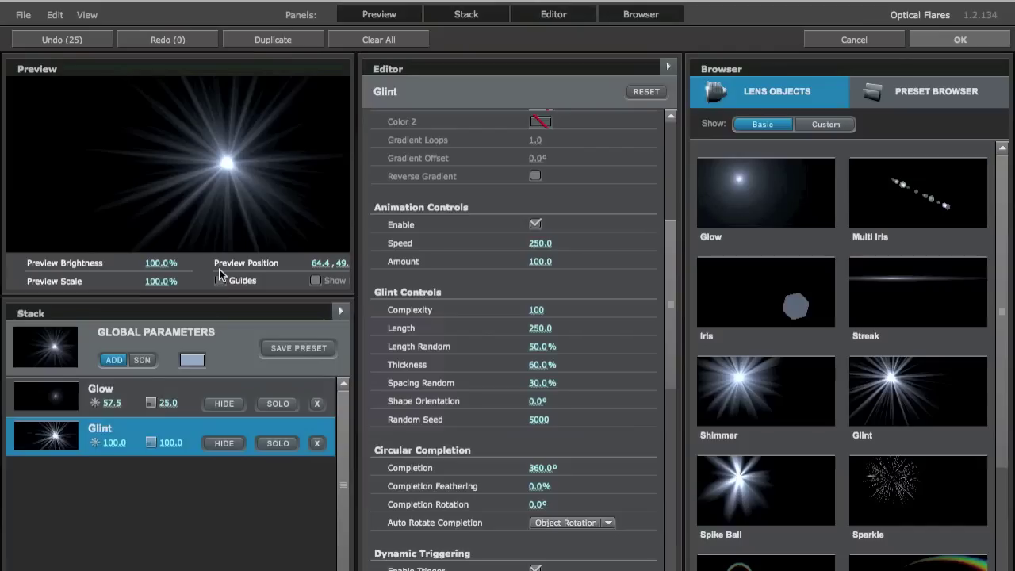
pyautogui.click(220, 281)
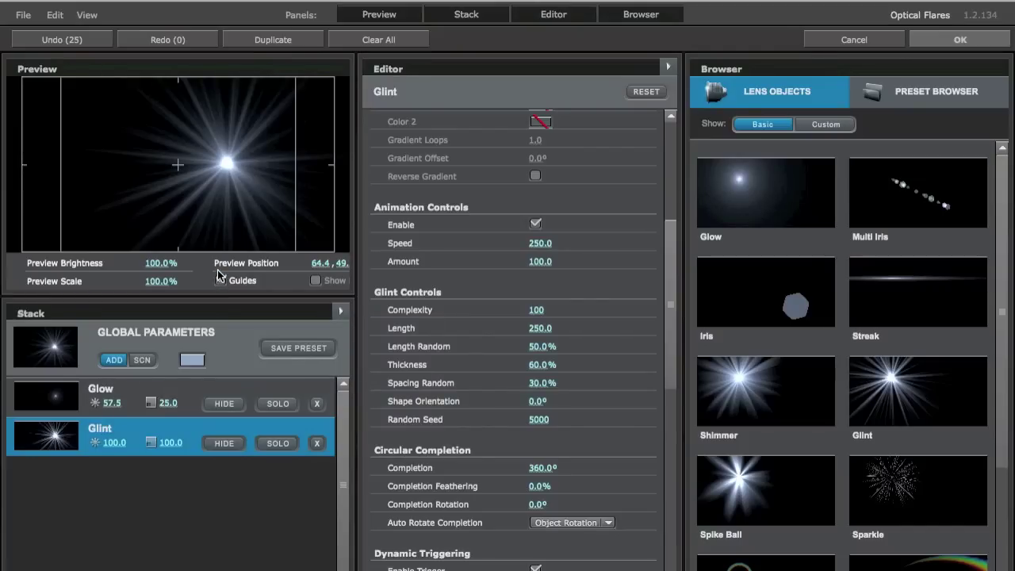
pyautogui.click(220, 282)
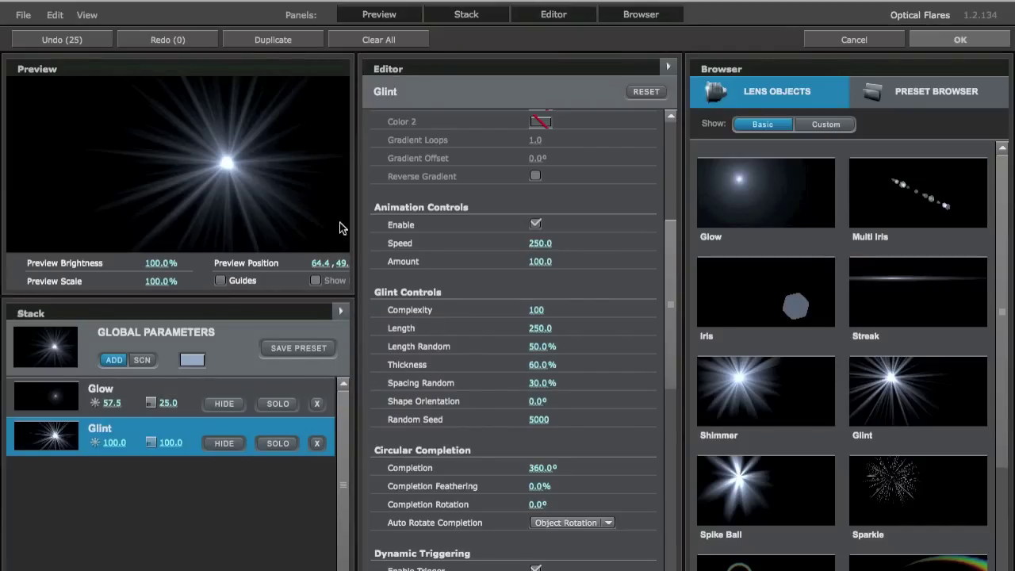
# Step: Drag the glint flare to Preview Position 51.2, 40.1 and adjust the preview panel width
pyautogui.moveTo(317, 204); pyautogui.dragTo(160, 111)
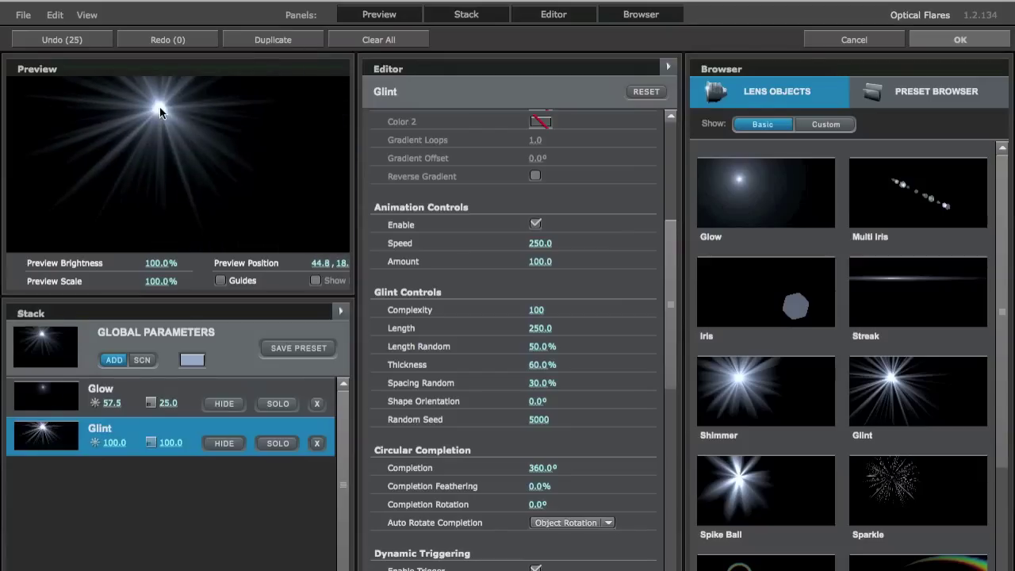
pyautogui.moveTo(357, 203); pyautogui.dragTo(407, 206)
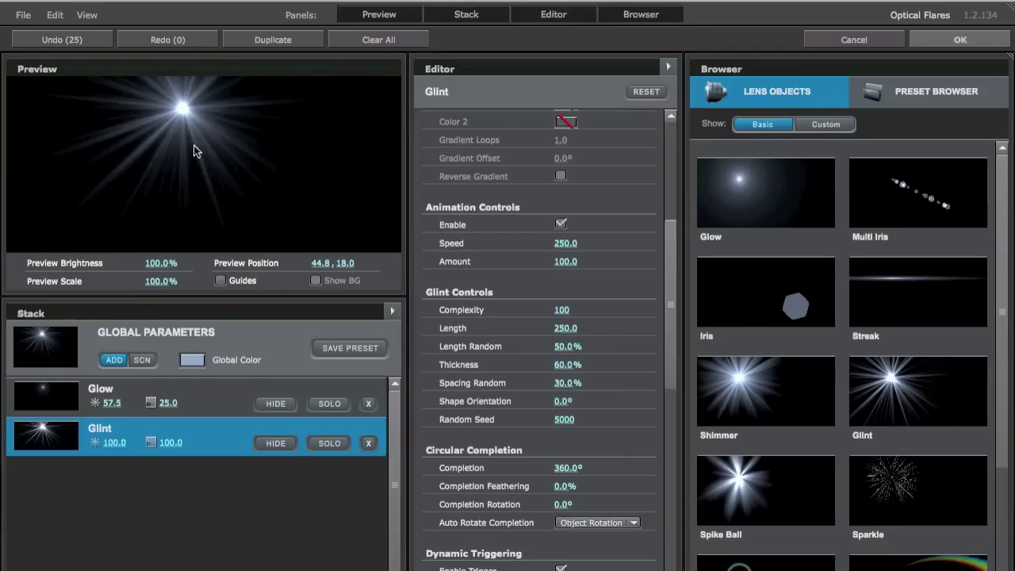
pyautogui.moveTo(181, 103); pyautogui.dragTo(208, 146)
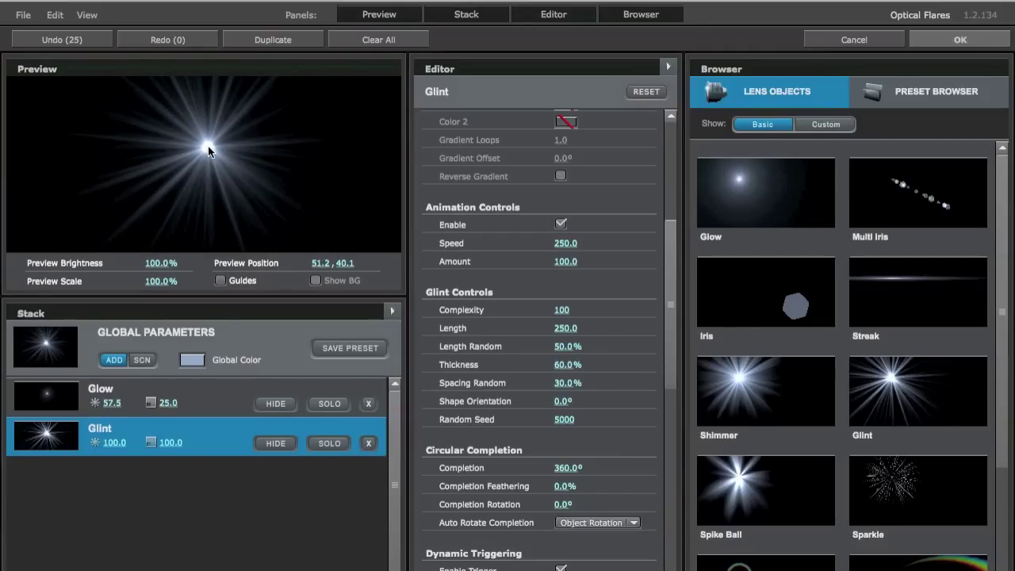
pyautogui.moveTo(408, 179); pyautogui.dragTo(398, 182)
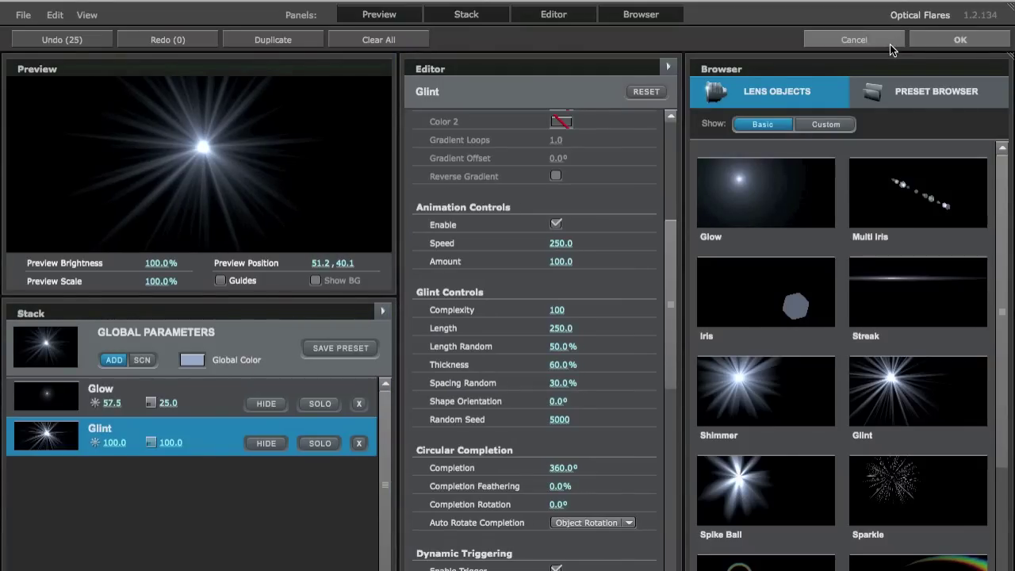
# Step: Apply the flare and drag its effect point to 720, 76 near the top of the frame
pyautogui.click(970, 44)
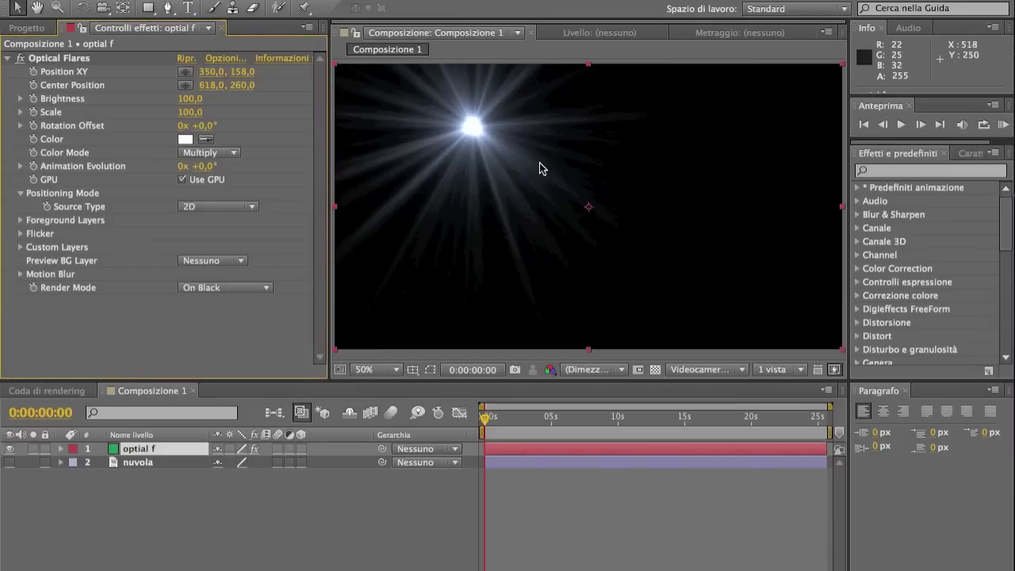
pyautogui.moveTo(466, 131)
pyautogui.mouseDown()
pyautogui.moveTo(678, 236)
pyautogui.moveTo(474, 129)
pyautogui.mouseUp()
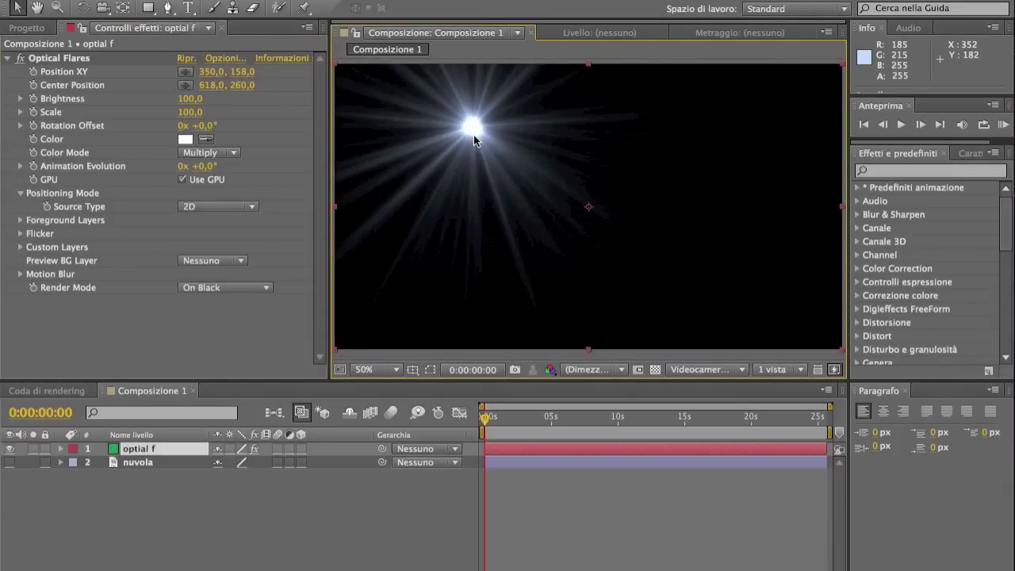
pyautogui.click(127, 59)
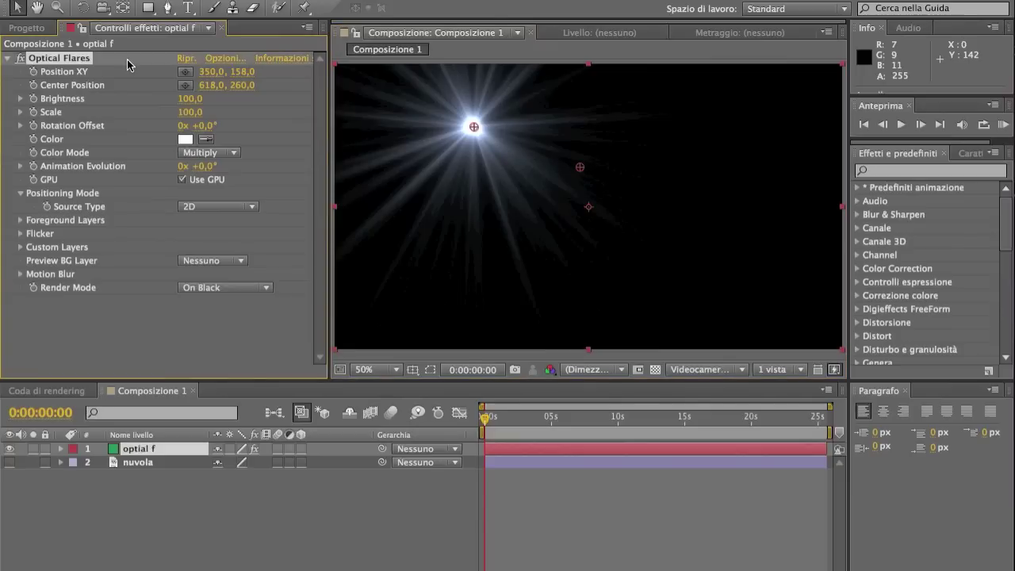
pyautogui.moveTo(473, 128); pyautogui.dragTo(620, 95)
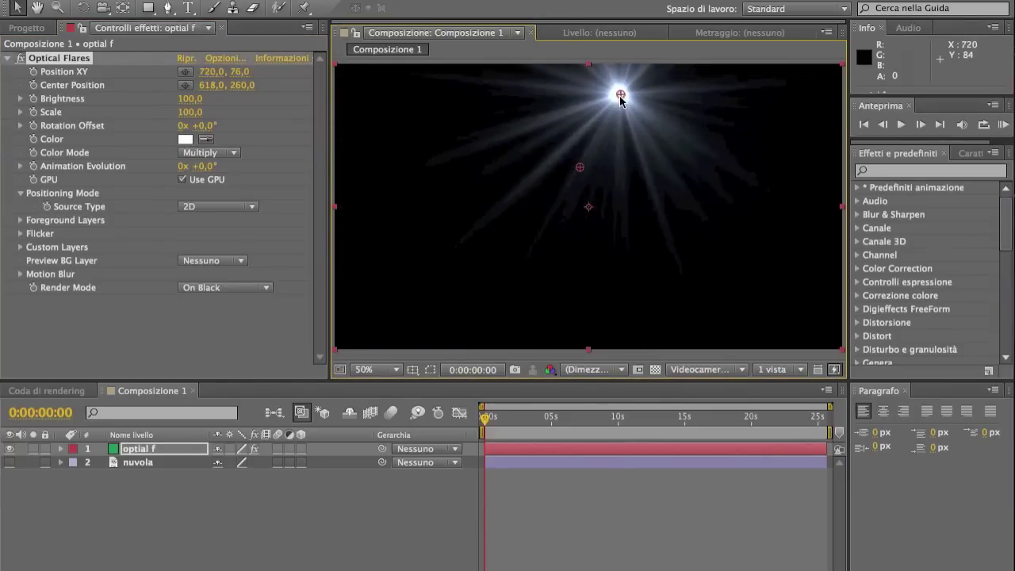
# Step: Scrub to about one second and RAM-preview the flare animation
pyautogui.moveTo(484, 418); pyautogui.dragTo(626, 427)
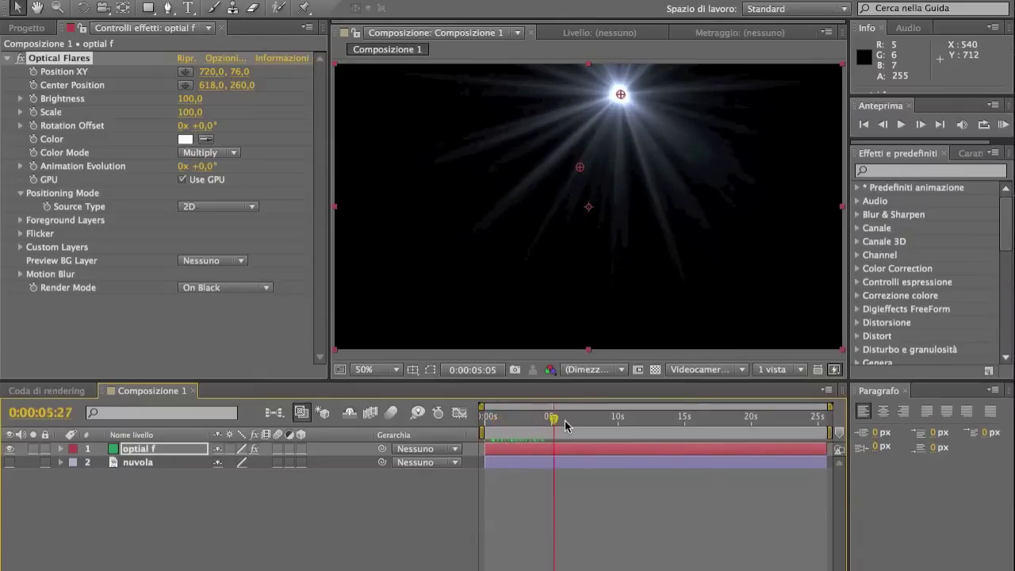
pyautogui.click(1003, 125)
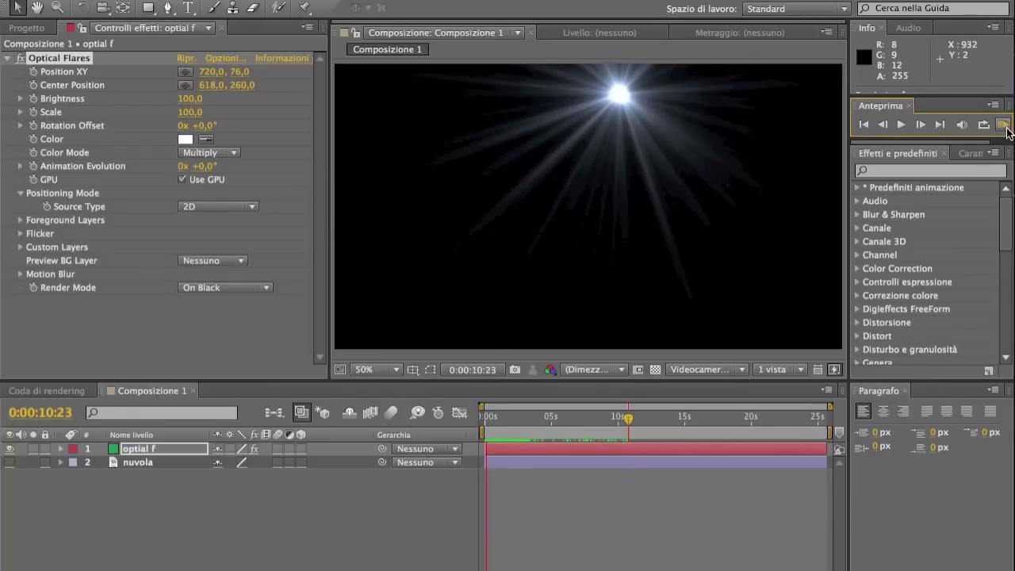
pyautogui.click(487, 477)
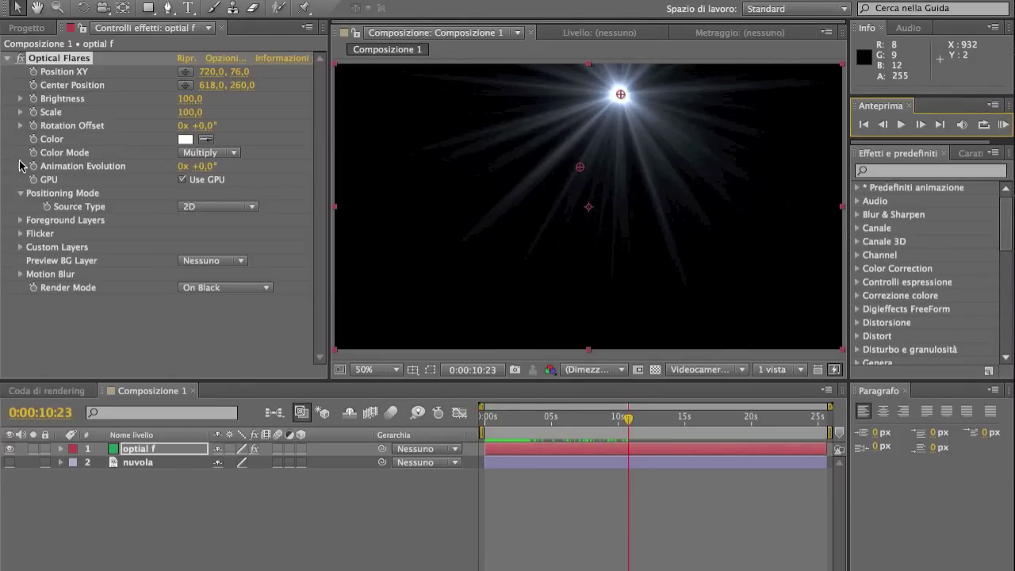
# Step: Set the flare's Animation Evolution to +187°
pyautogui.click(20, 165)
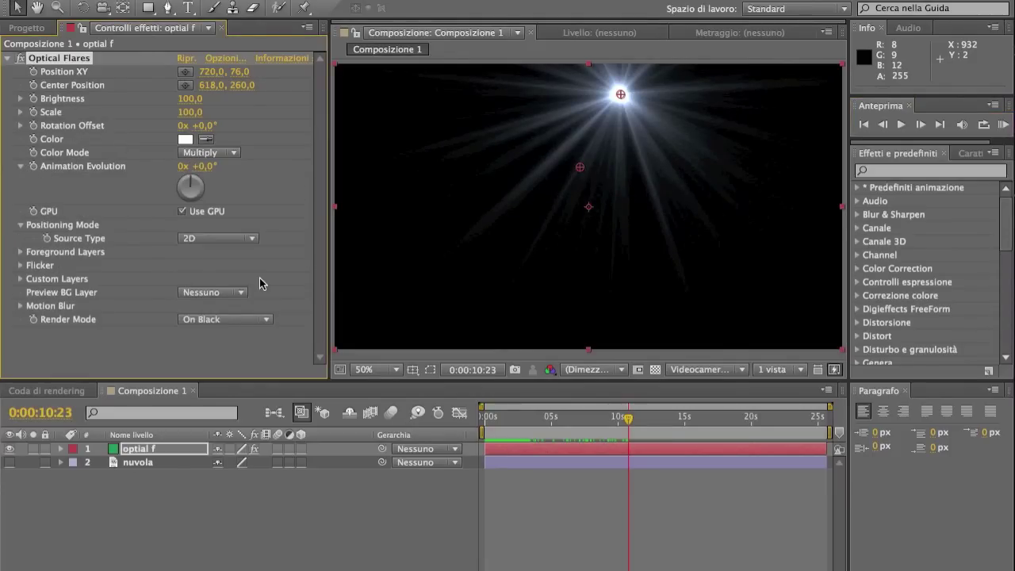
pyautogui.moveTo(566, 417); pyautogui.dragTo(503, 418)
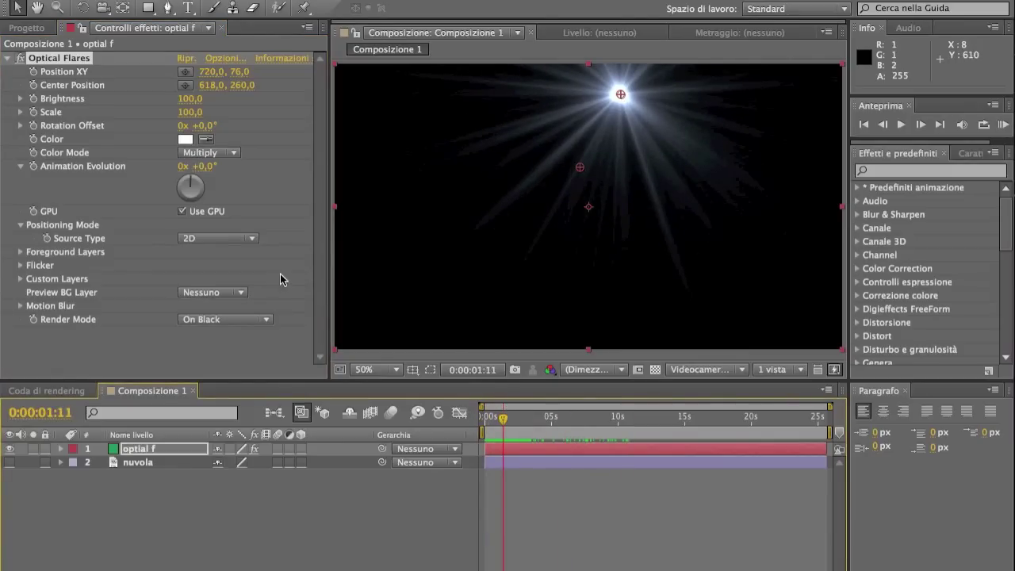
pyautogui.moveTo(201, 166); pyautogui.dragTo(351, 163)
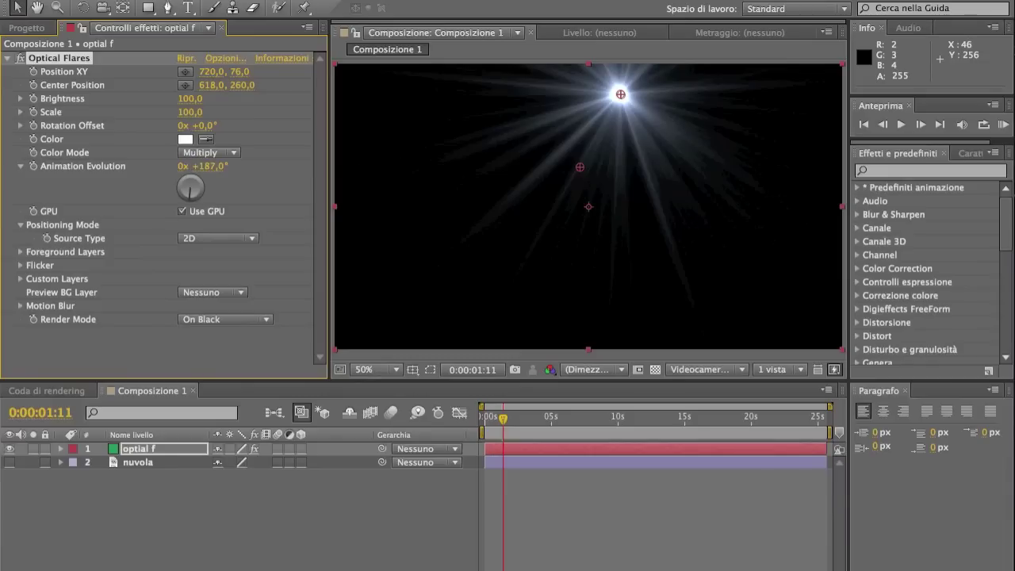
# Step: Pick a blue background colour in Composition Settings and confirm it
pyautogui.click(9, 59)
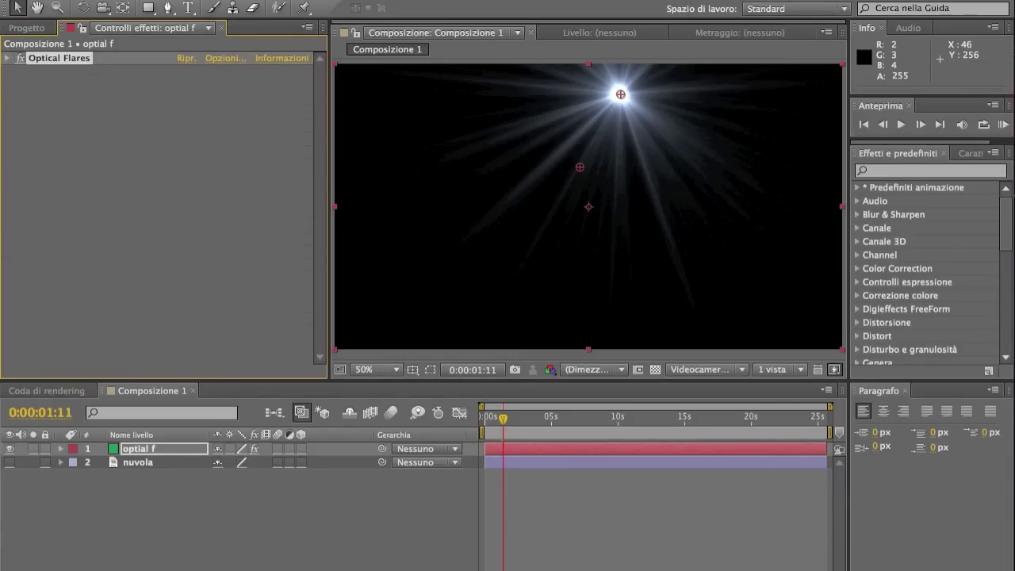
pyautogui.click(246, 0)
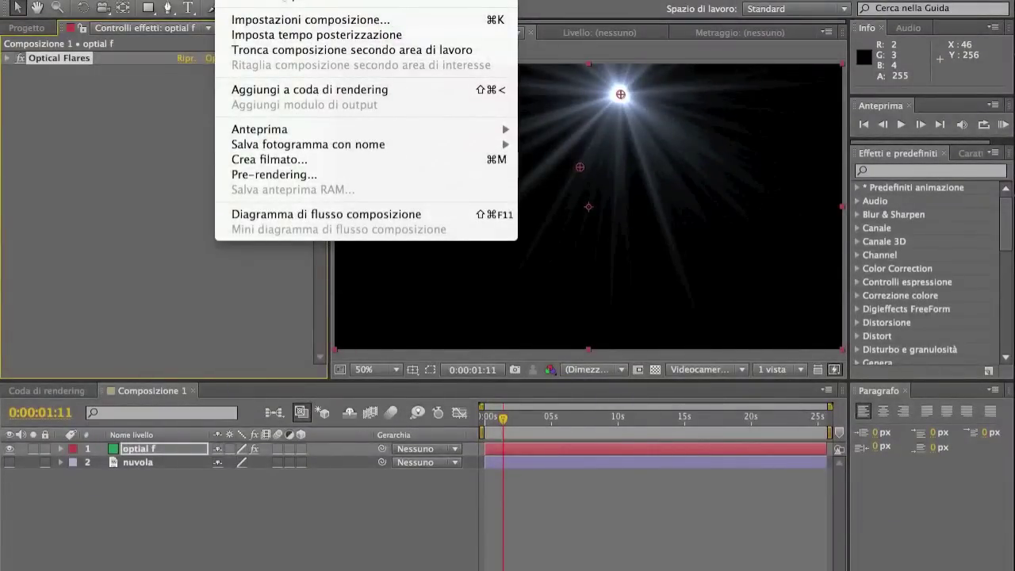
pyautogui.click(309, 19)
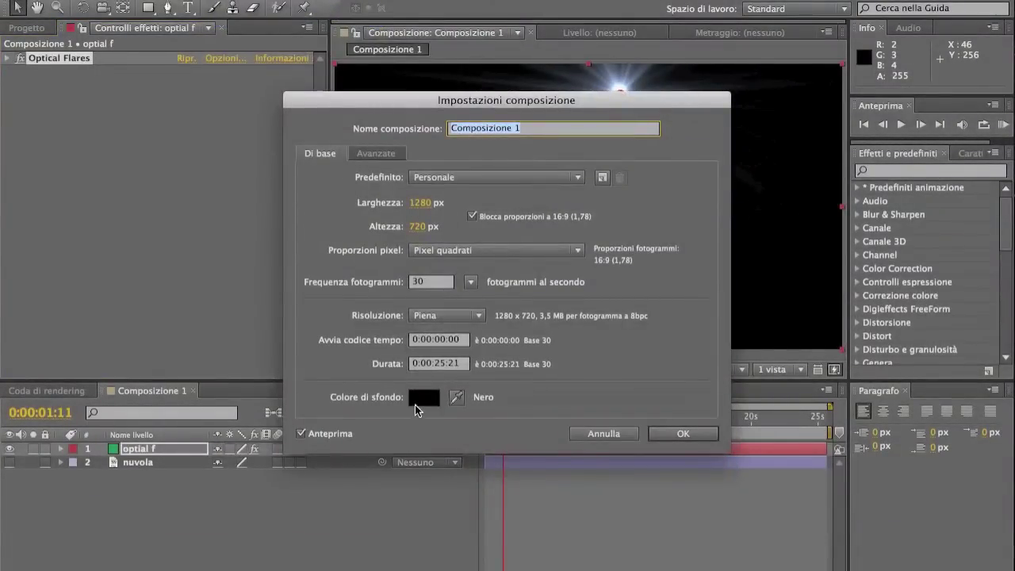
pyautogui.click(415, 403)
pyautogui.click(501, 385)
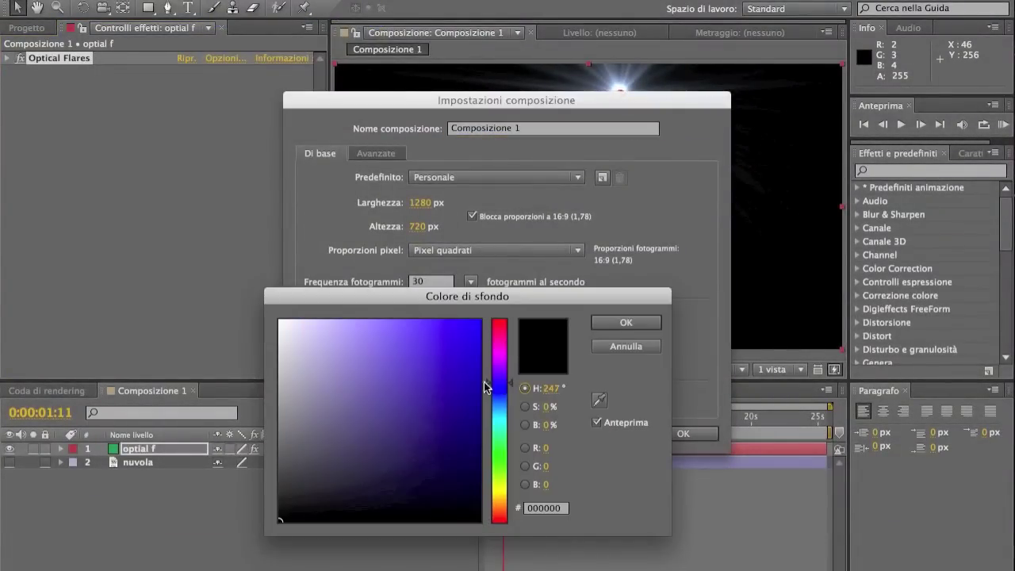
pyautogui.click(455, 333)
pyautogui.press('Return')
pyautogui.press('Return')
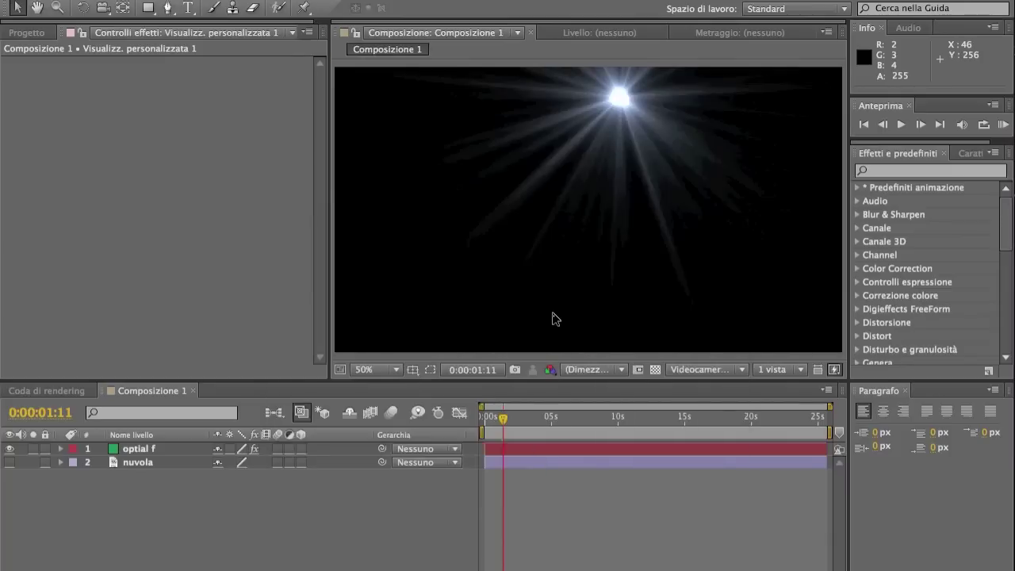
# Step: Select the optial f layer and return focus to its Optical Flares effect controls
pyautogui.click(555, 318)
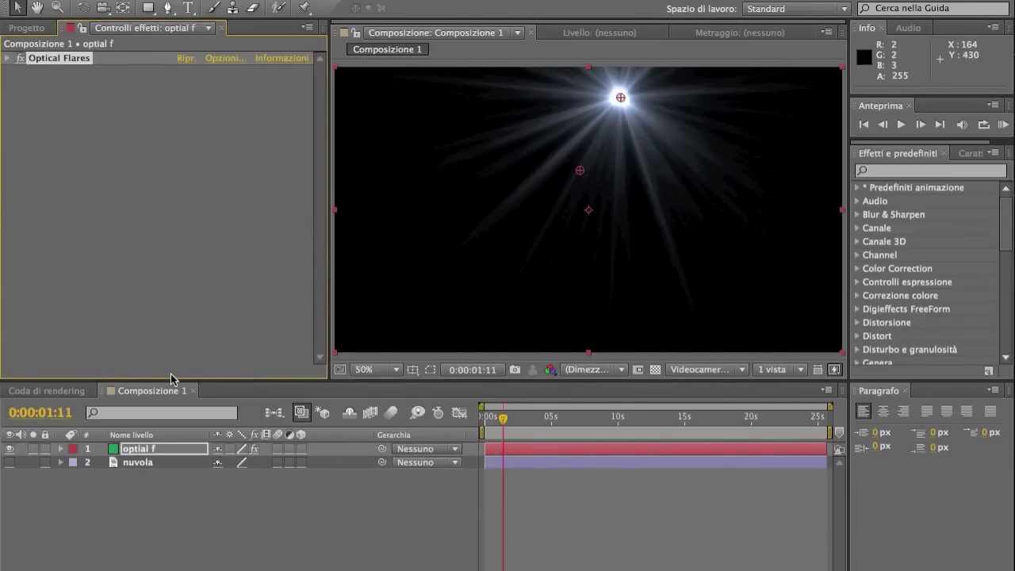
pyautogui.click(153, 461)
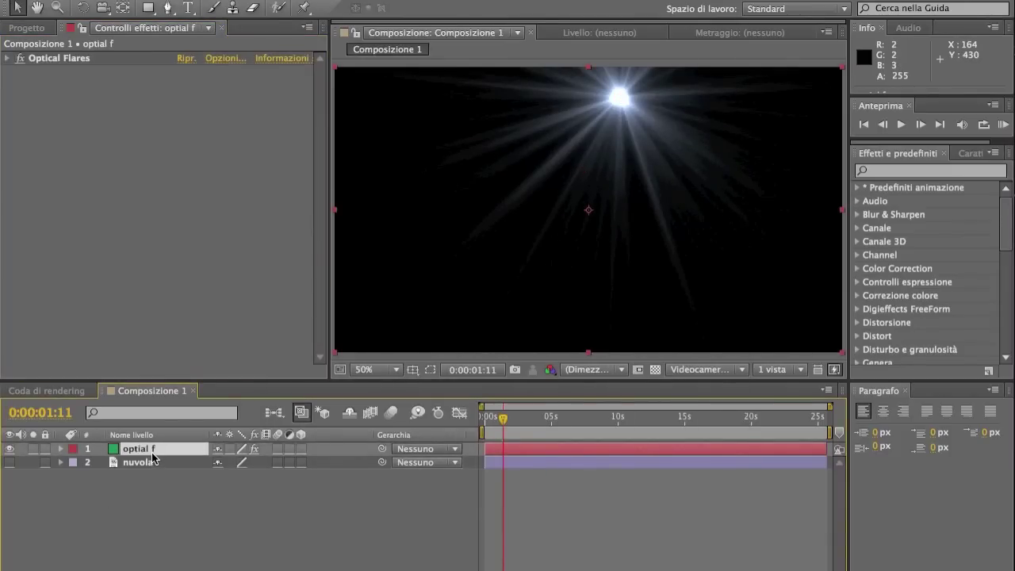
pyautogui.click(9, 62)
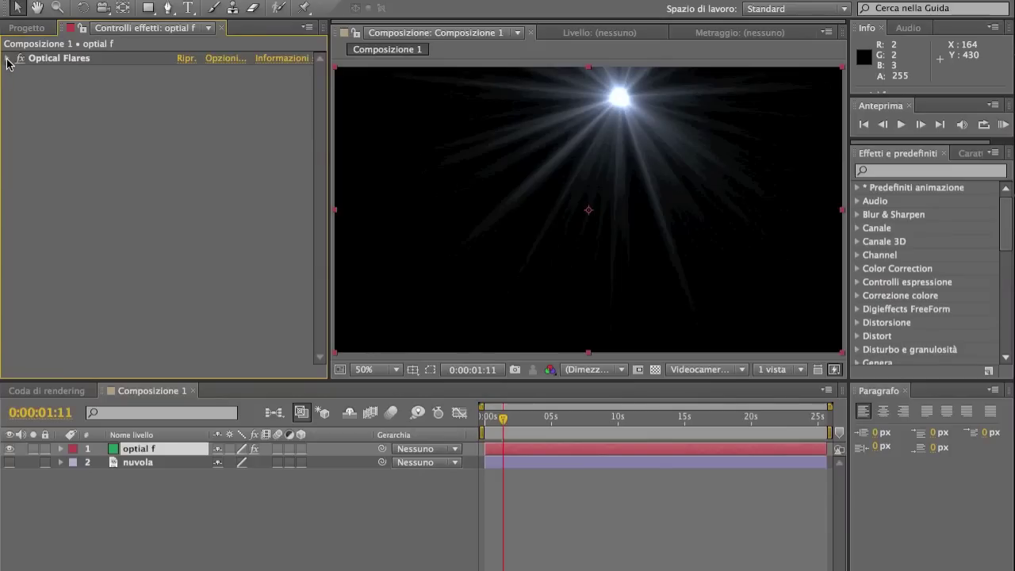
# Step: Try the Optical Flares Render Mode options, ending on On Black
pyautogui.click(9, 61)
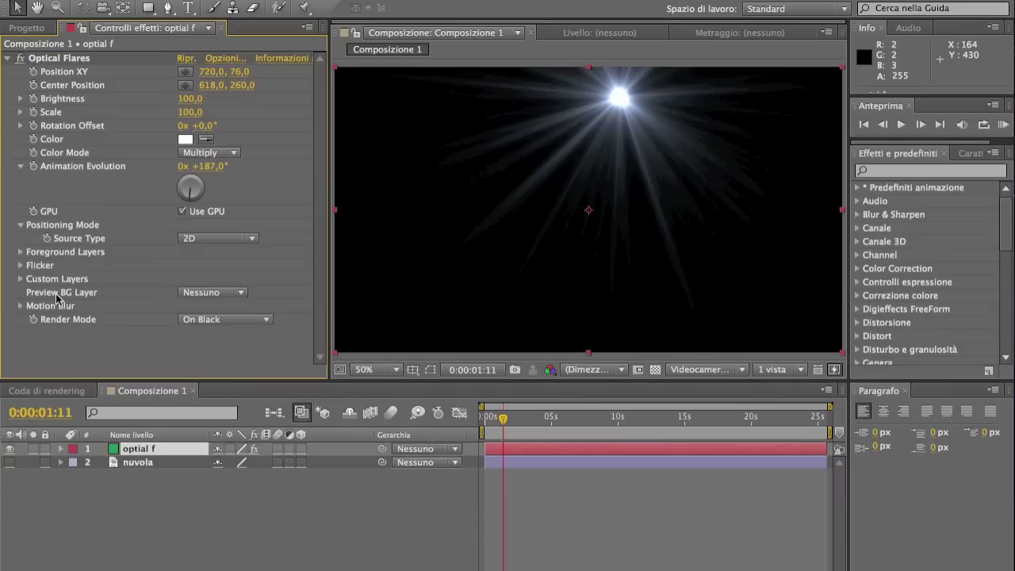
pyautogui.click(203, 321)
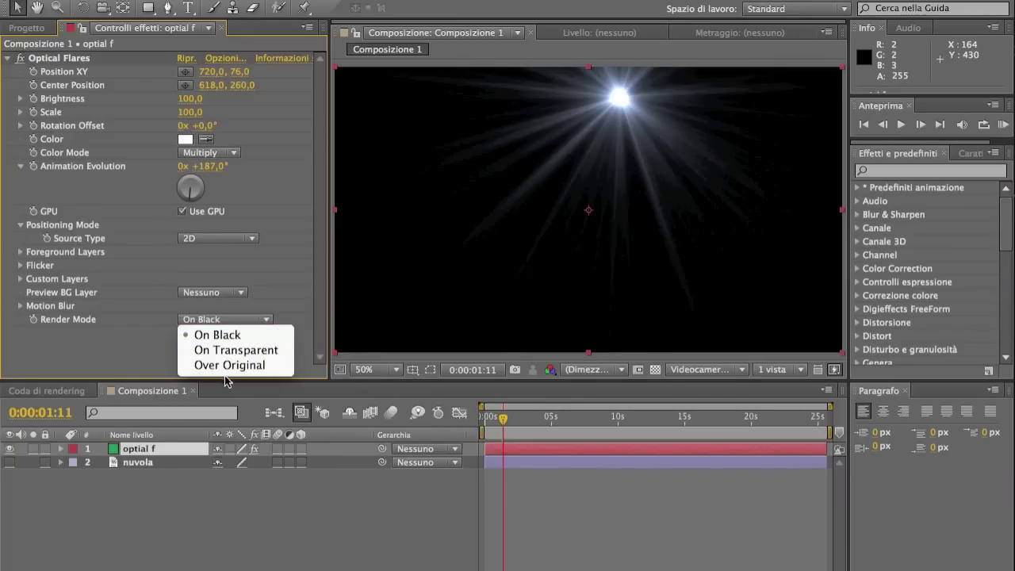
pyautogui.click(226, 363)
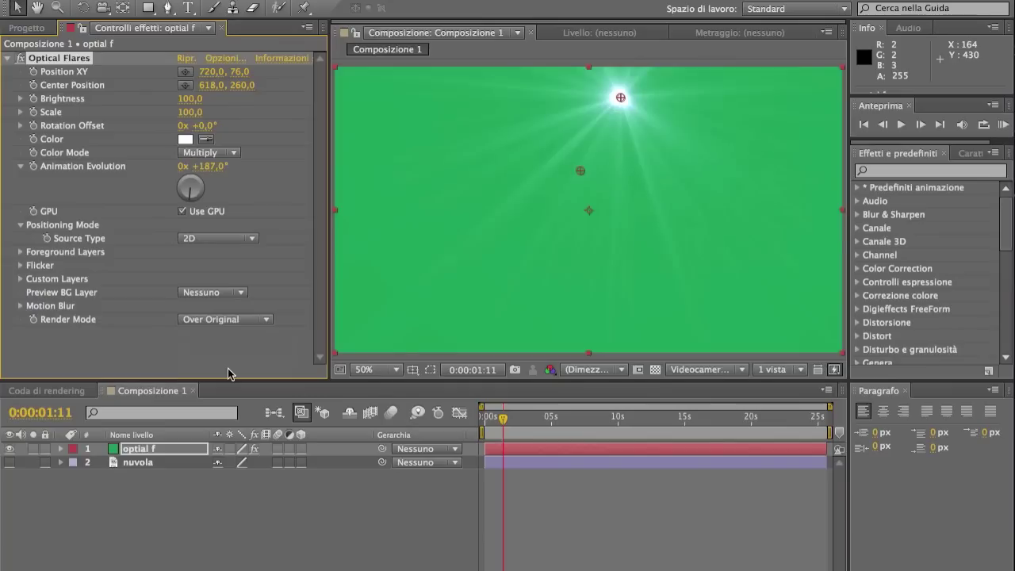
pyautogui.click(216, 320)
pyautogui.click(206, 346)
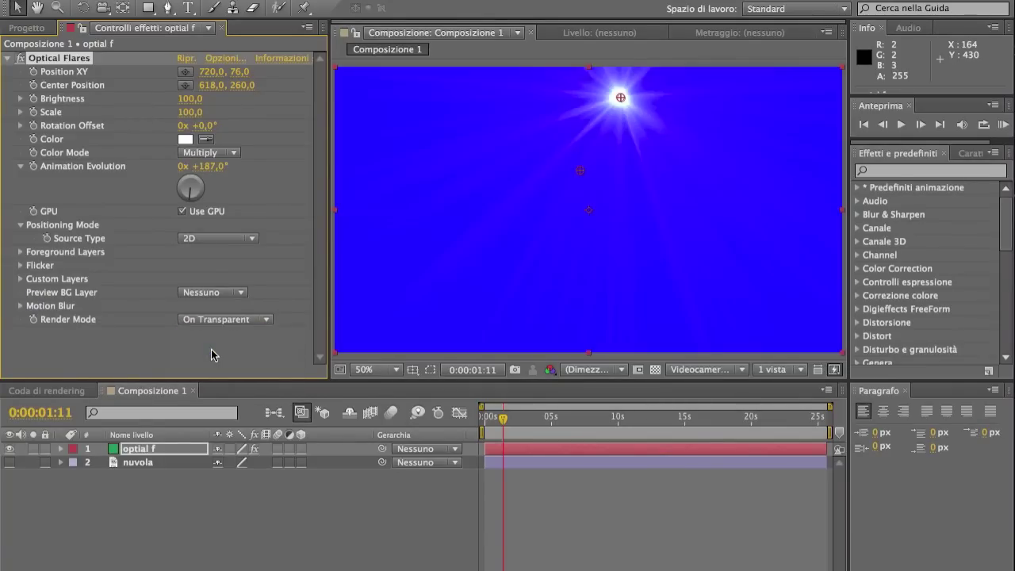
pyautogui.click(249, 319)
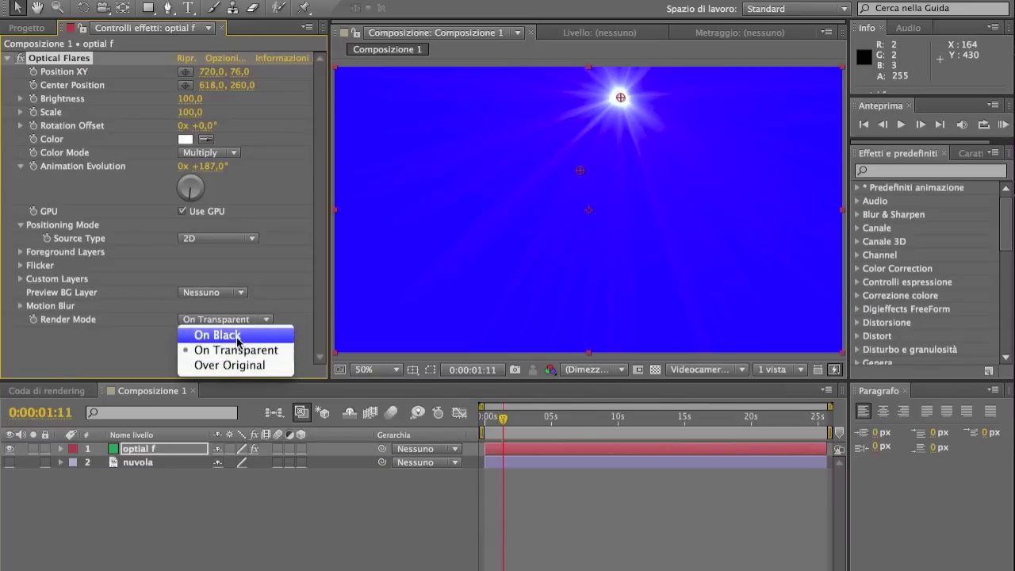
pyautogui.click(238, 336)
# Step: Show the Modes column and set optial f to Aggiungi and nuvola to Sovrapponi
pyautogui.press('F4')
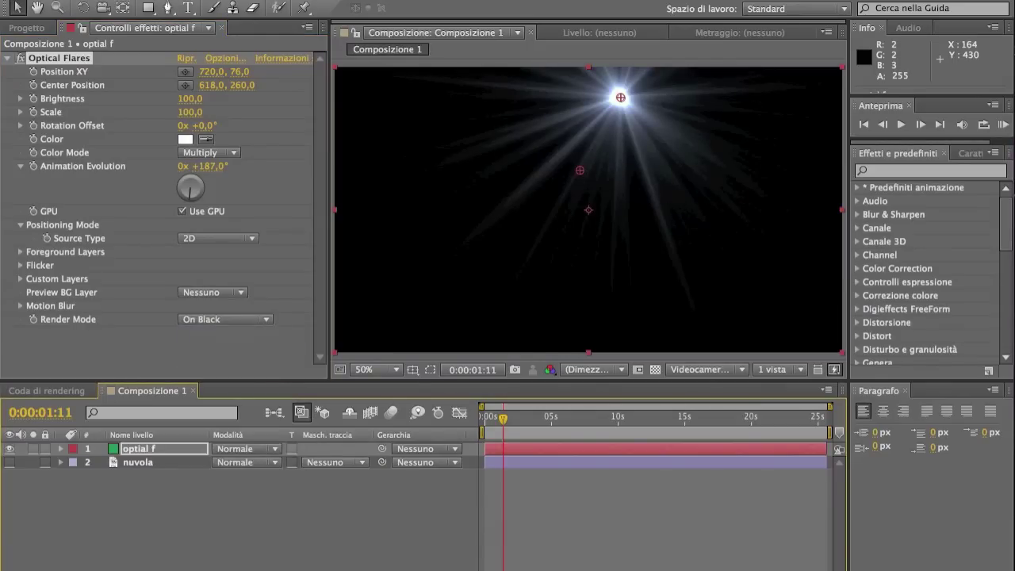
pyautogui.click(226, 451)
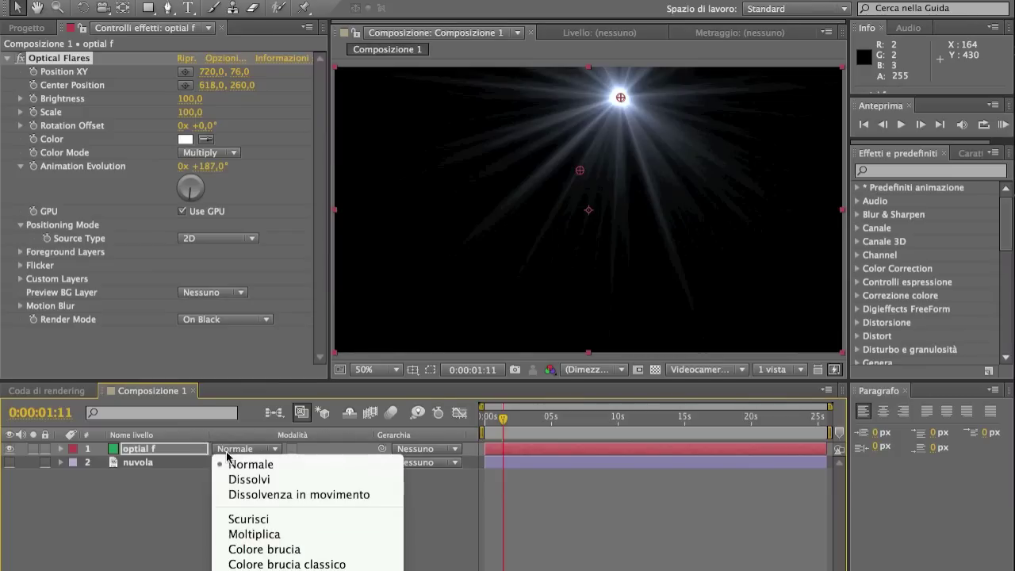
pyautogui.click(244, 533)
pyautogui.click(261, 450)
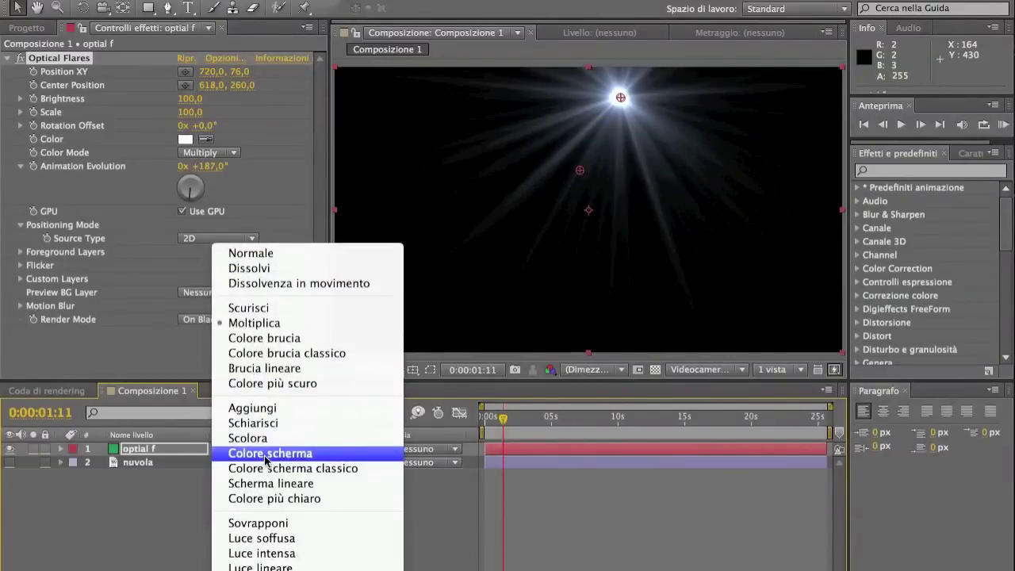
pyautogui.click(250, 408)
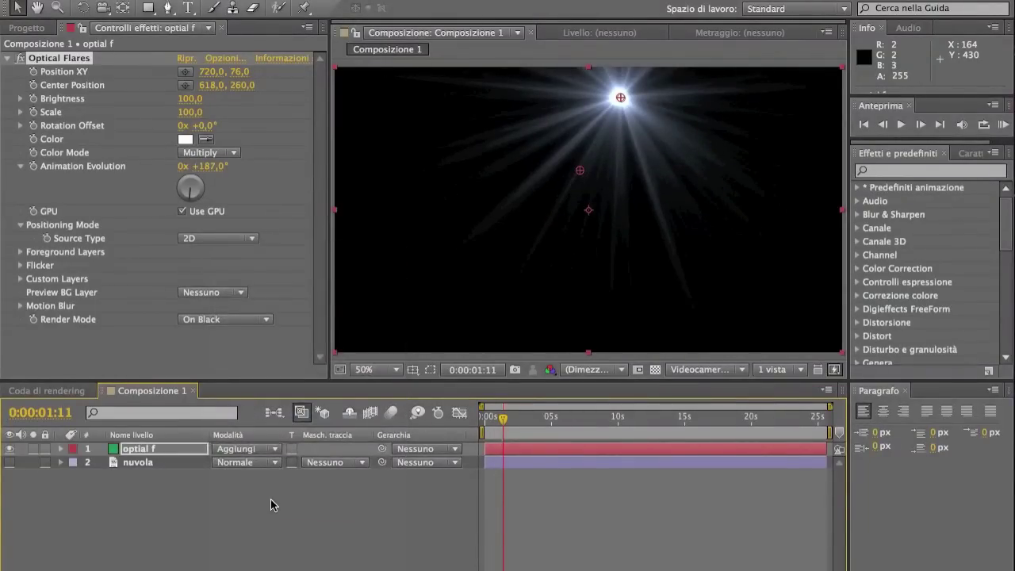
pyautogui.click(276, 462)
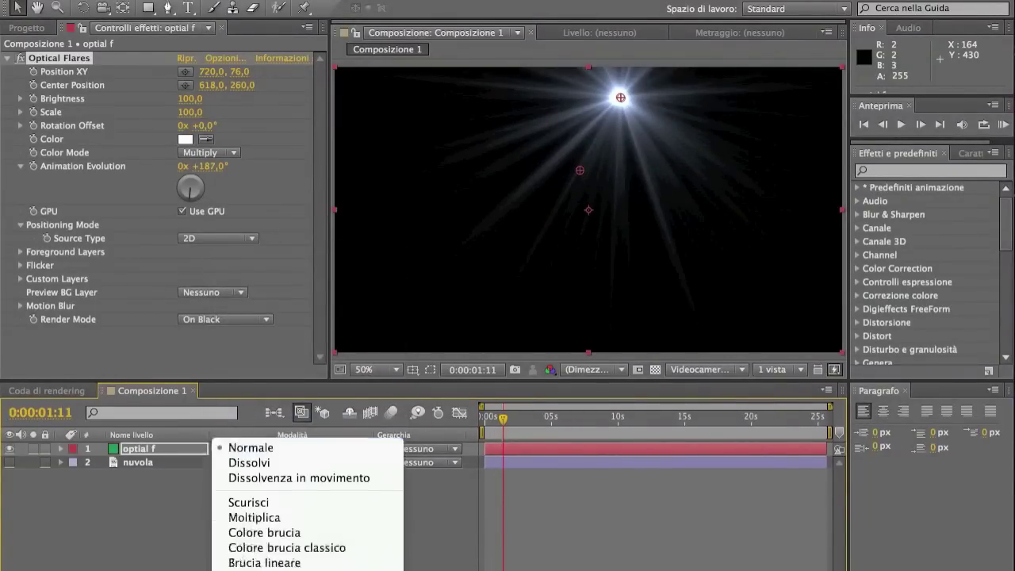
pyautogui.click(250, 430)
# Step: Recheck both layers' blend and render modes, leaving the flare rendered On Black
pyautogui.click(133, 449)
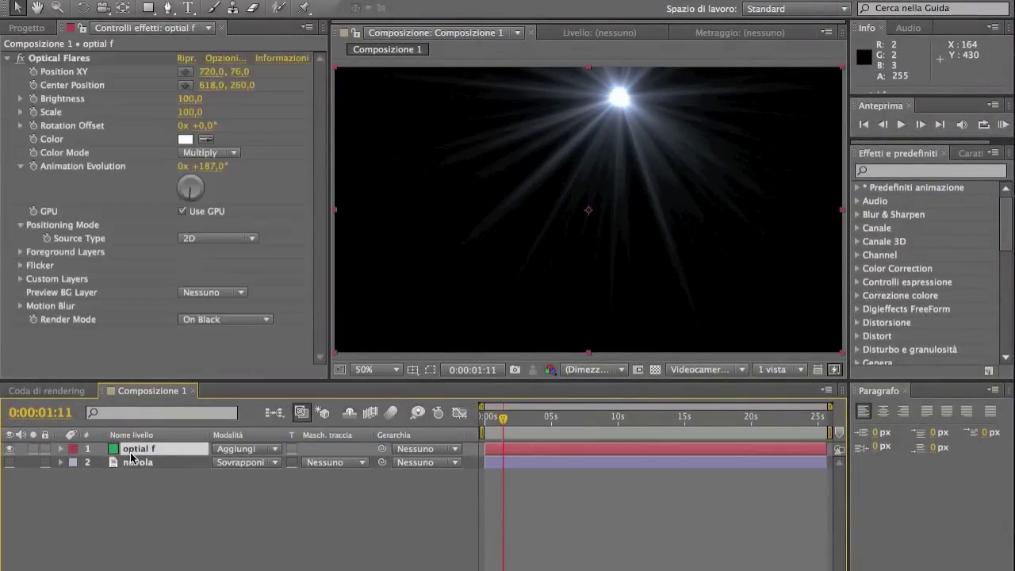
pyautogui.click(269, 462)
pyautogui.click(269, 461)
pyautogui.click(216, 321)
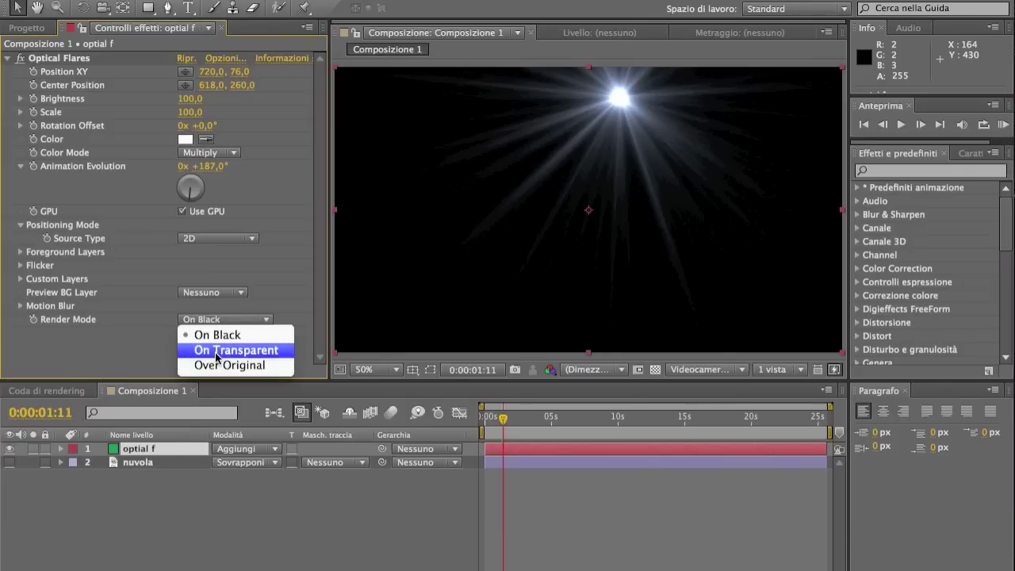
pyautogui.click(230, 350)
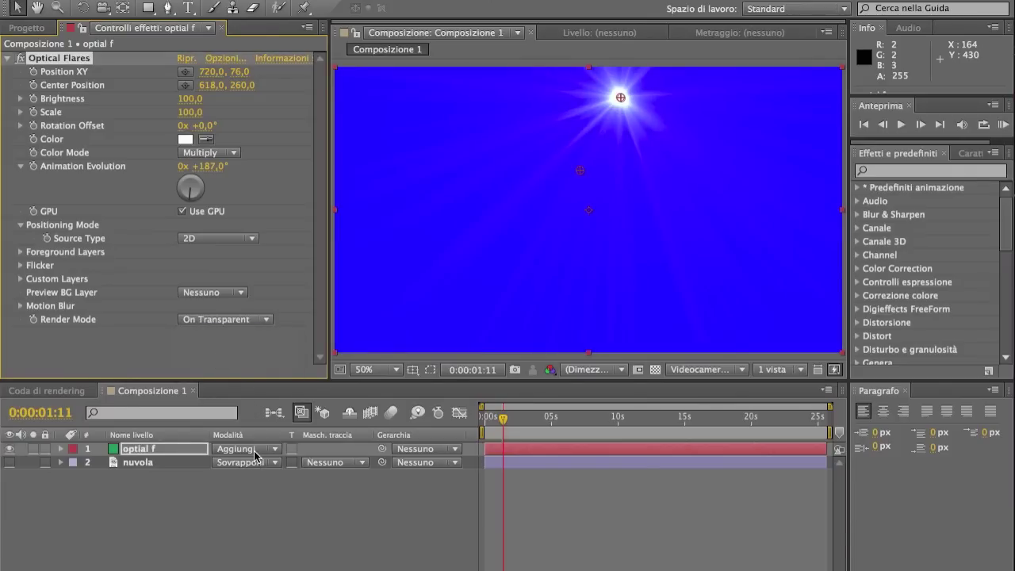
pyautogui.click(253, 448)
pyautogui.click(119, 536)
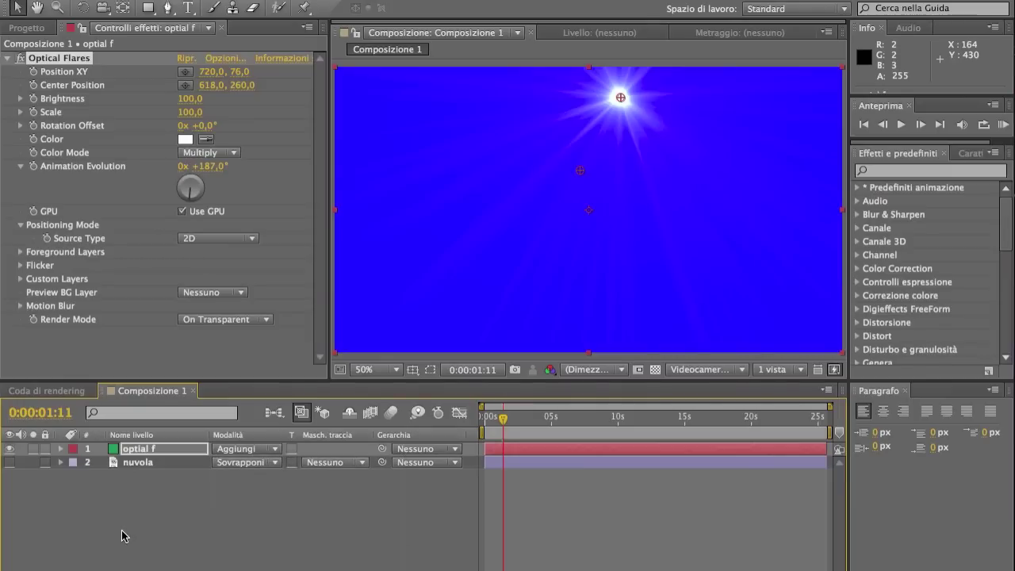
pyautogui.moveTo(159, 514)
pyautogui.mouseDown()
pyautogui.moveTo(202, 418)
pyautogui.moveTo(212, 479)
pyautogui.mouseUp()
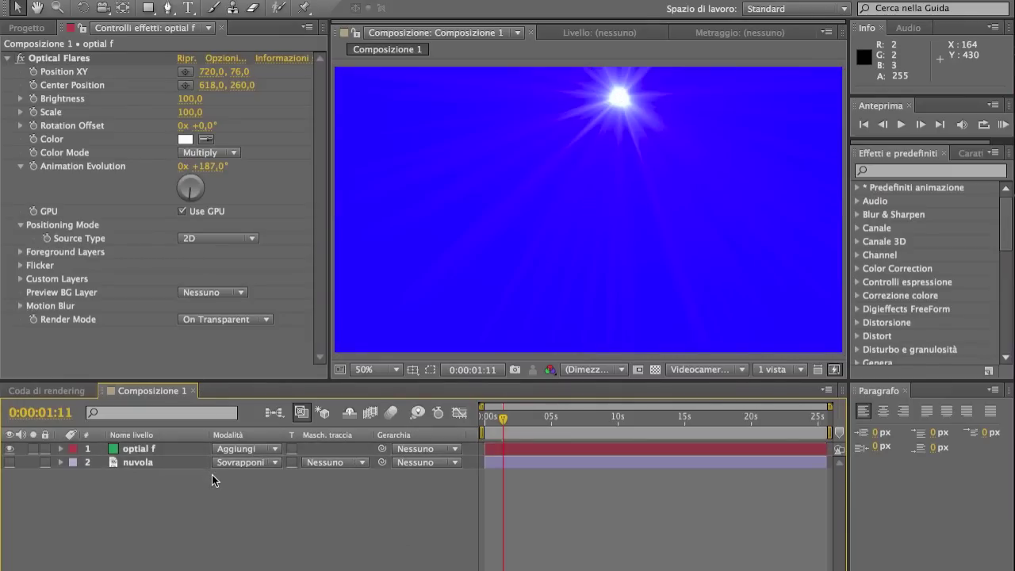
pyautogui.click(263, 319)
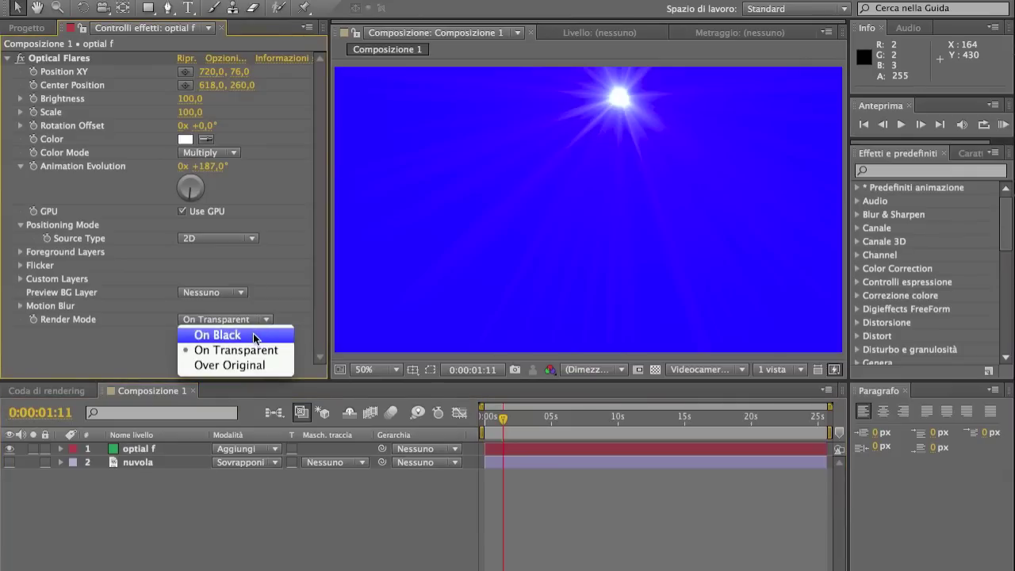
pyautogui.click(255, 335)
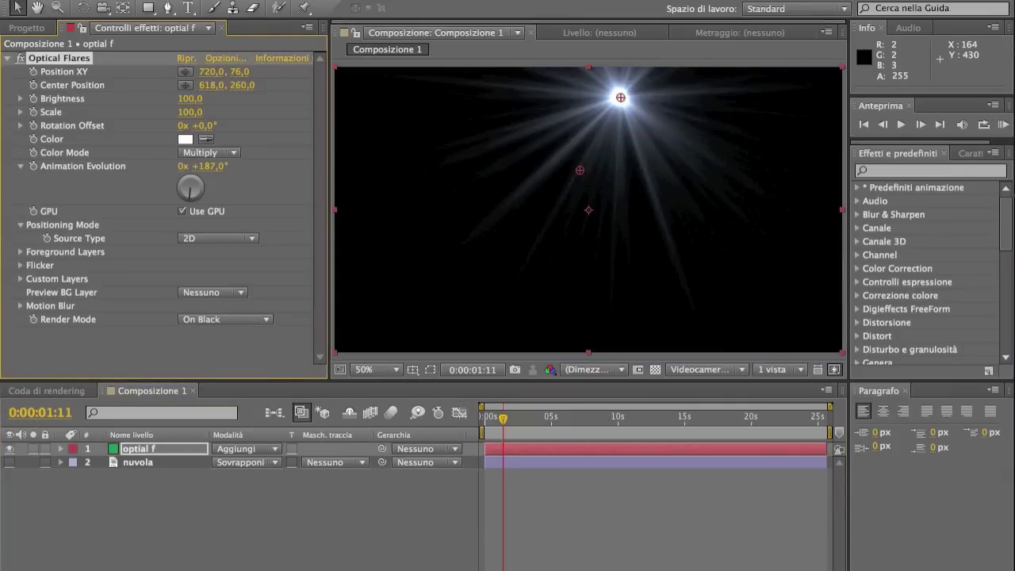
pyautogui.click(773, 0)
pyautogui.press('Escape')
# Step: Reopen the Optical Flares editor and set the Global Color to pink-magenta FF004E
pyautogui.click(219, 58)
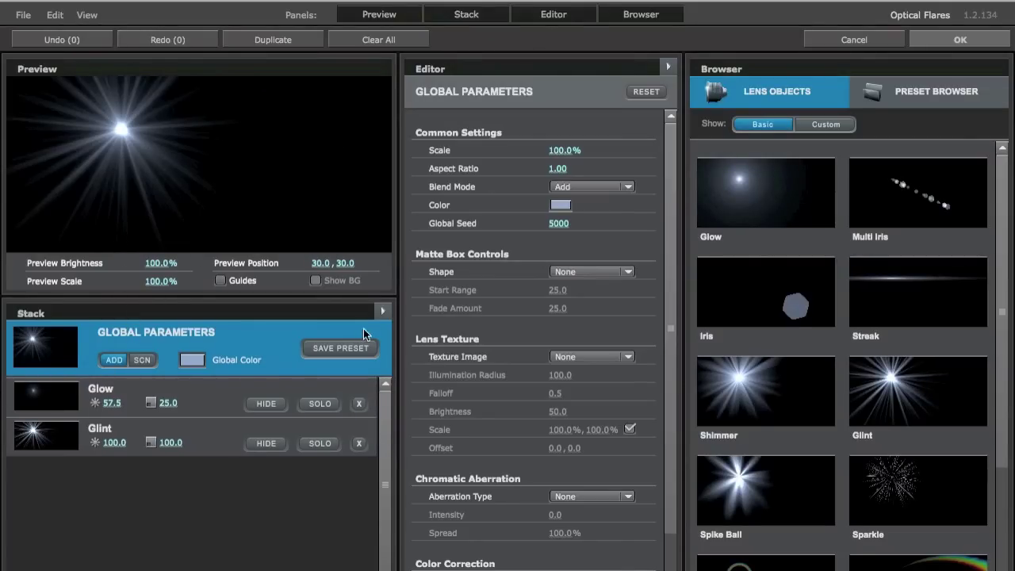
pyautogui.scroll(-1, 565, 231)
pyautogui.scroll(1, 566, 231)
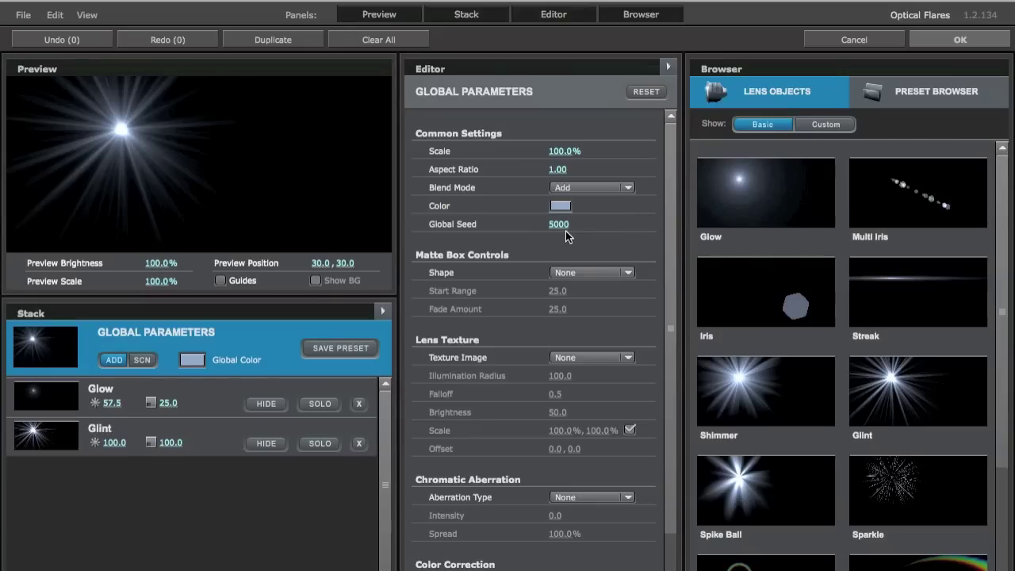
pyautogui.scroll(-3, 565, 231)
pyautogui.scroll(3, 565, 231)
pyautogui.click(190, 359)
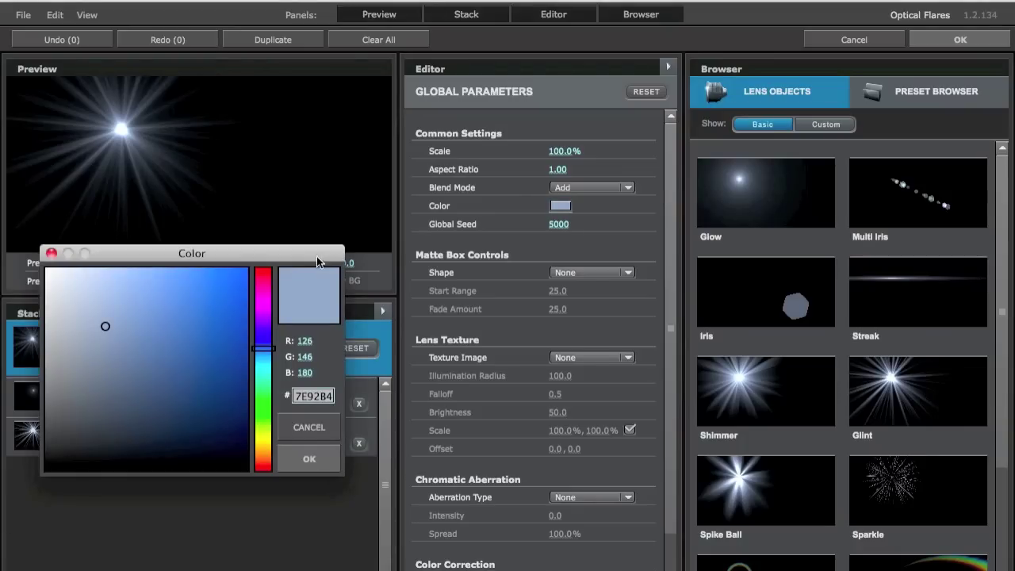
pyautogui.click(267, 276)
pyautogui.moveTo(242, 272); pyautogui.dragTo(280, 254)
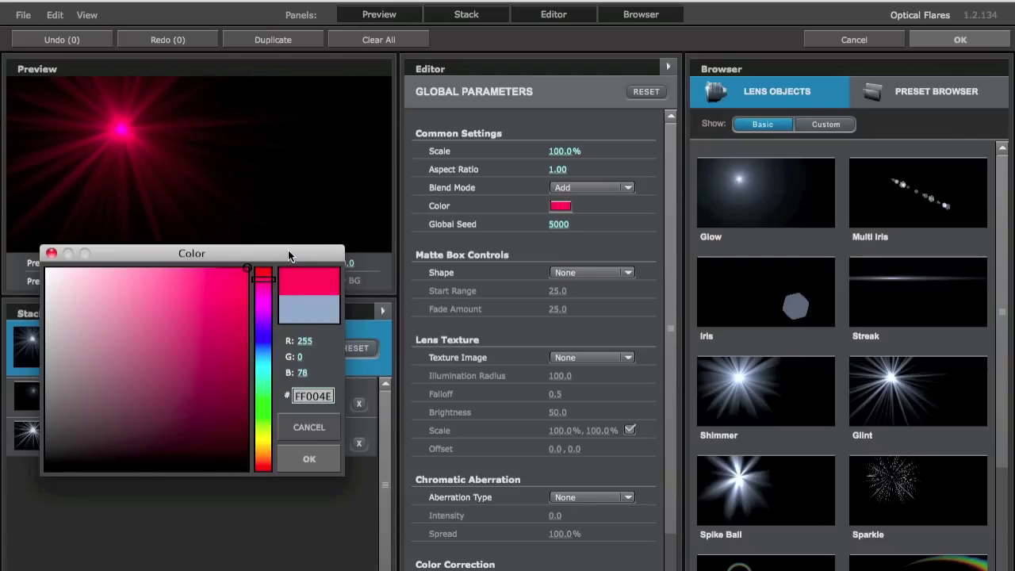
pyautogui.click(310, 459)
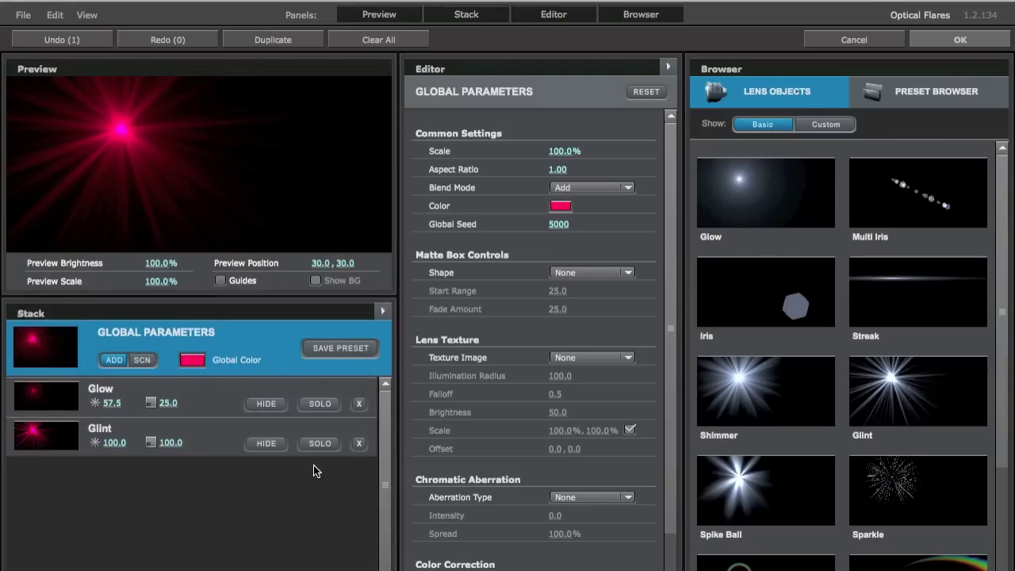
# Step: Select the Glow element and switch its Color Source to Custom
pyautogui.click(44, 402)
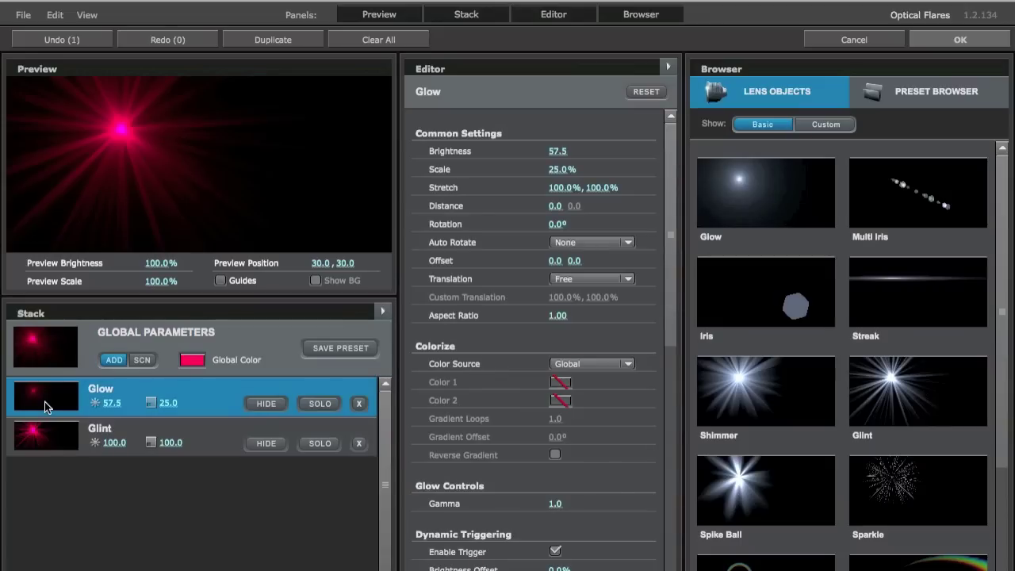
pyautogui.scroll(-10, 476, 272)
pyautogui.scroll(10, 476, 272)
pyautogui.click(569, 366)
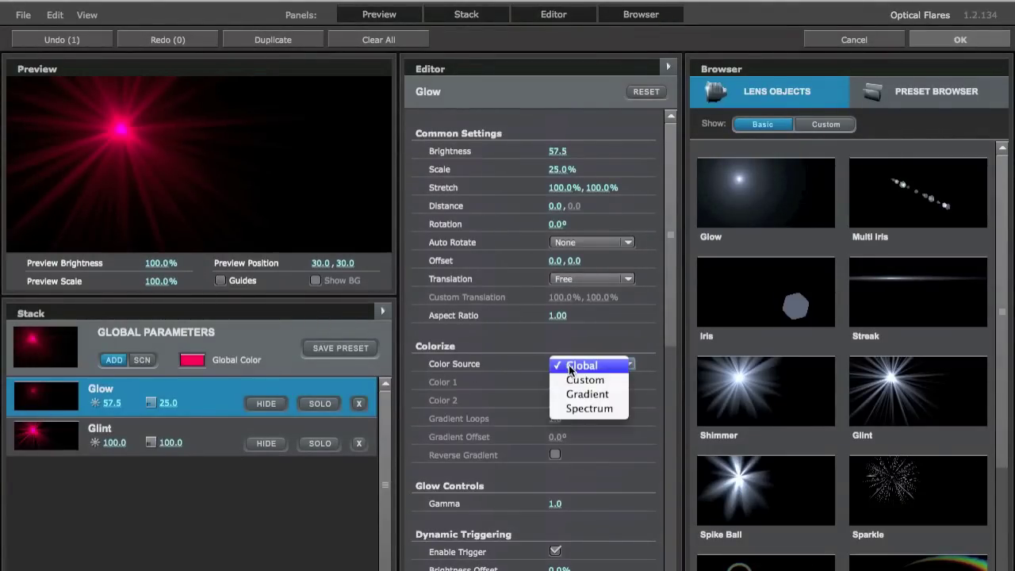
pyautogui.click(575, 395)
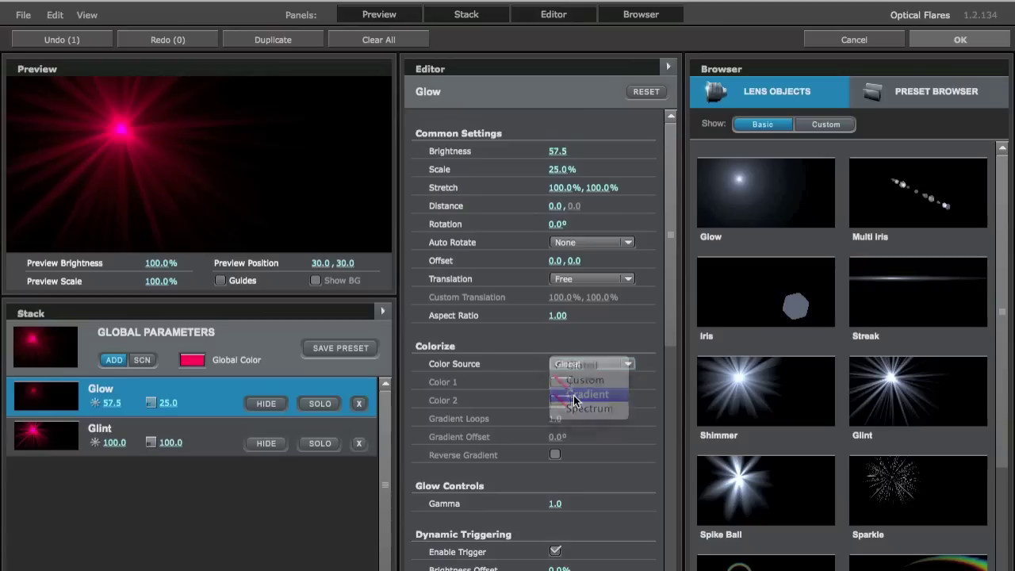
pyautogui.click(573, 363)
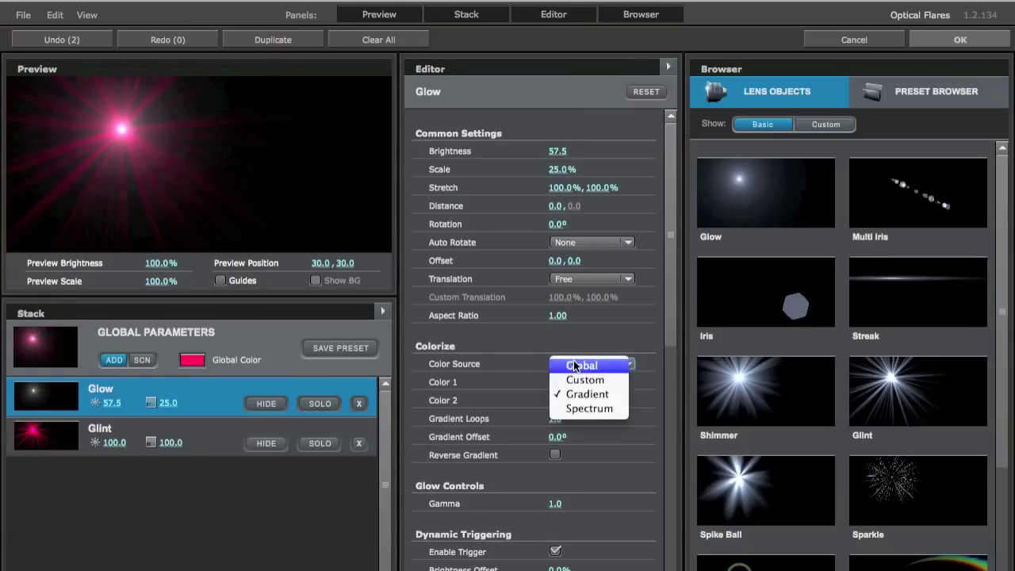
pyautogui.click(574, 380)
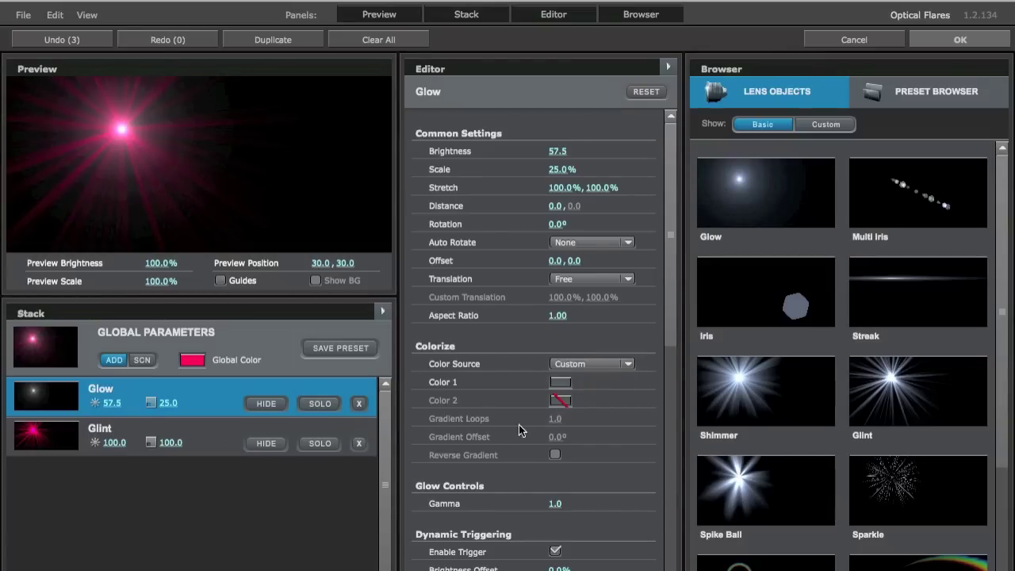
# Step: Set the Glow's Color 1 to green 00F590 and apply the flare
pyautogui.click(559, 384)
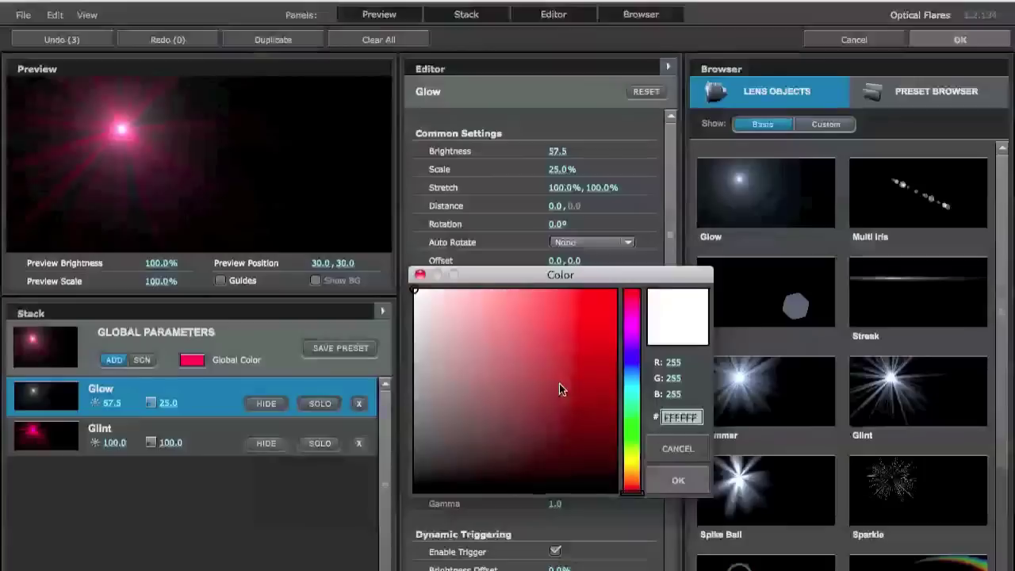
pyautogui.click(630, 404)
pyautogui.moveTo(594, 358); pyautogui.dragTo(689, 250)
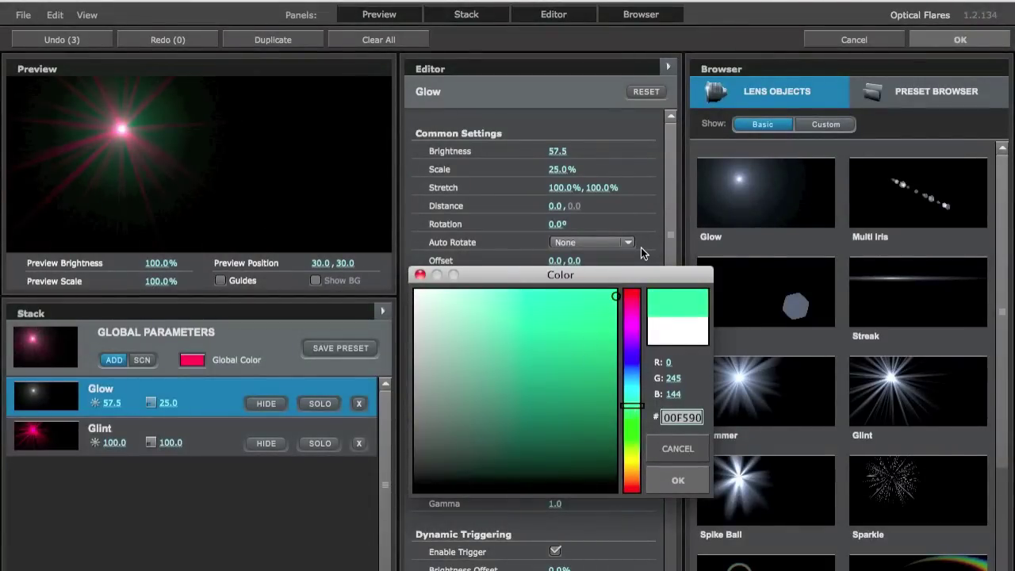
pyautogui.click(671, 478)
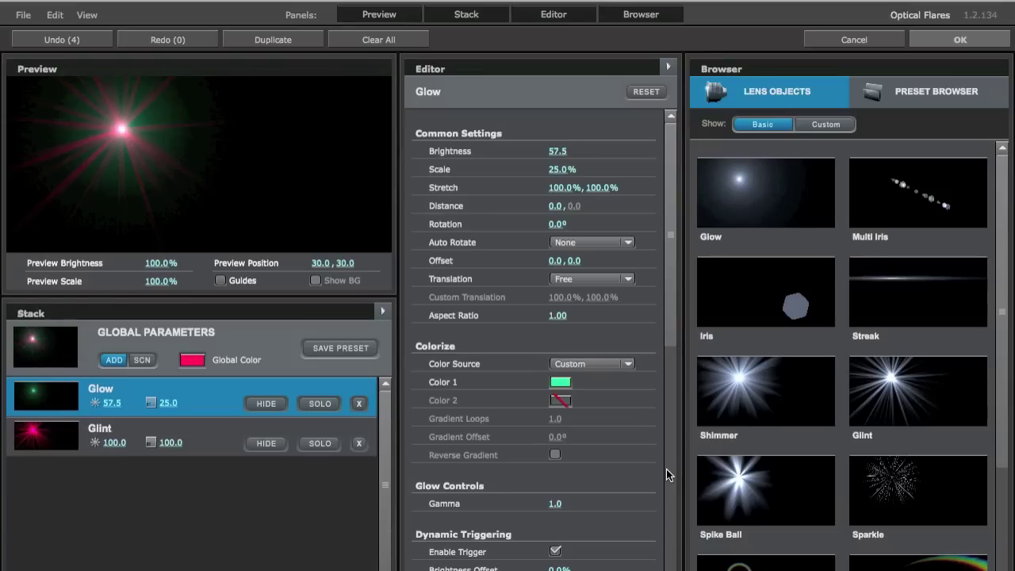
pyautogui.click(950, 42)
# Step: Undo an accidental layer move, then tint the Optical Flares Color sky blue 00A4F0
pyautogui.moveTo(664, 99); pyautogui.dragTo(689, 76)
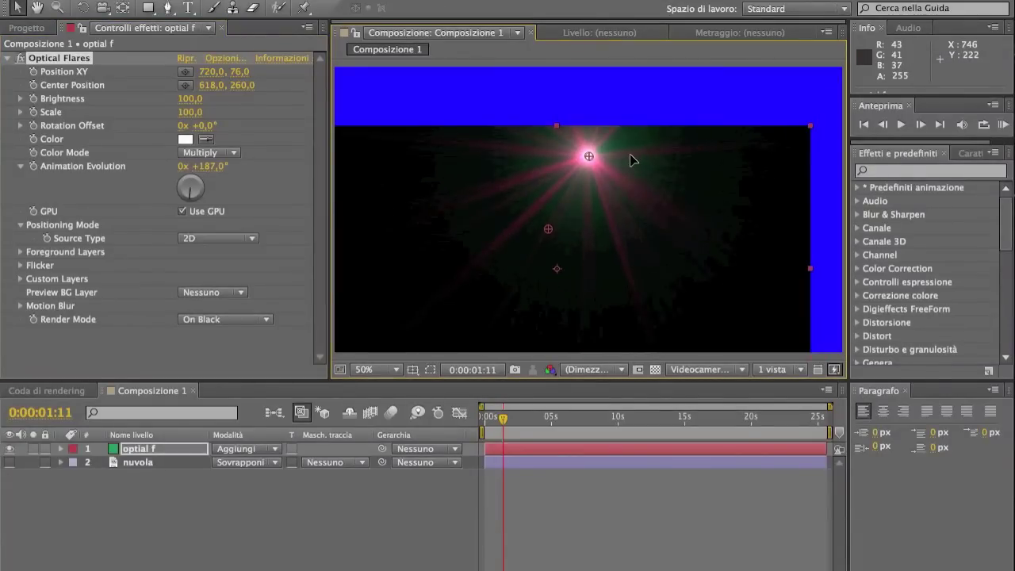
pyautogui.hotkey('ctrl', 'z')
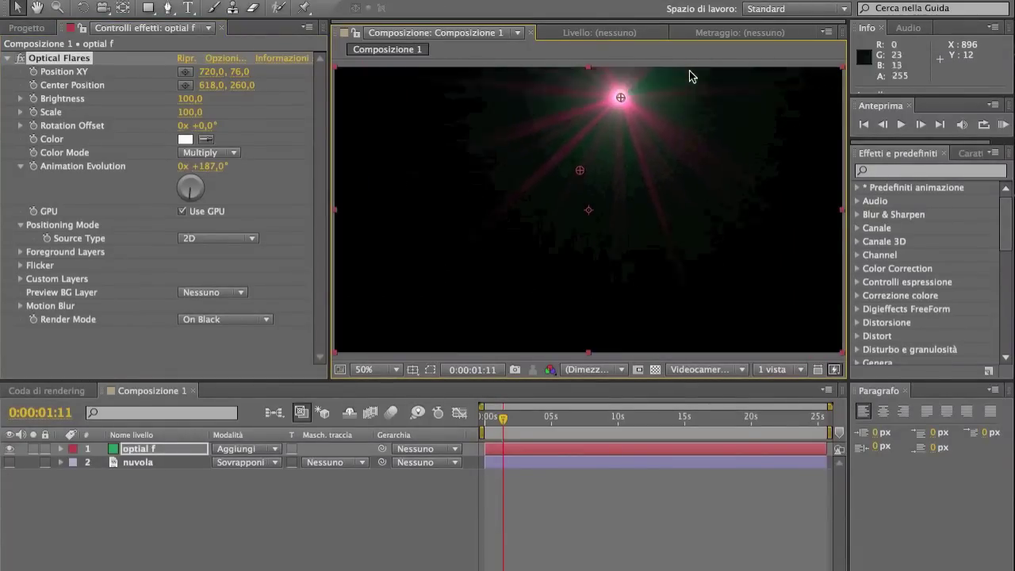
pyautogui.click(185, 141)
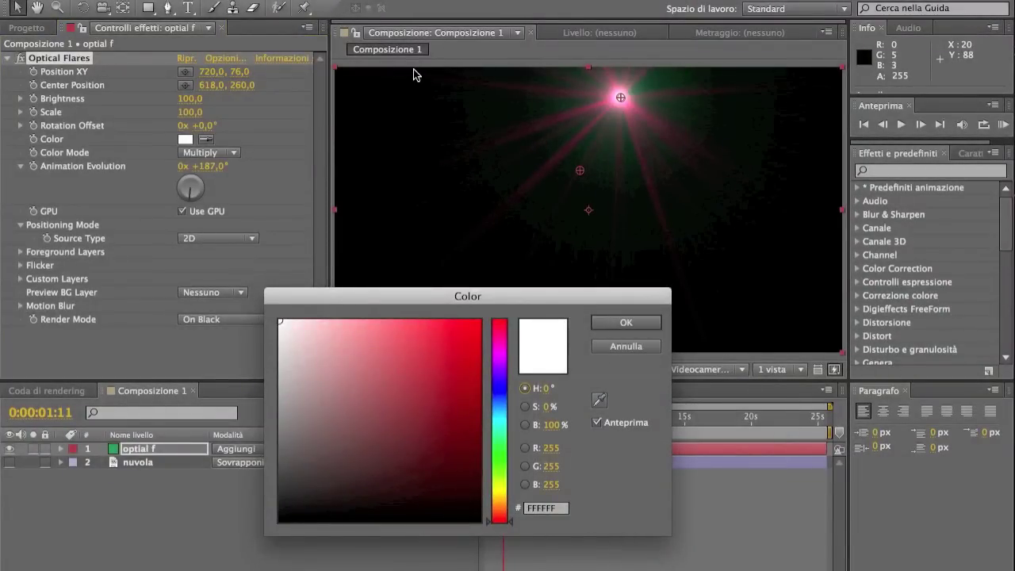
pyautogui.press('Escape')
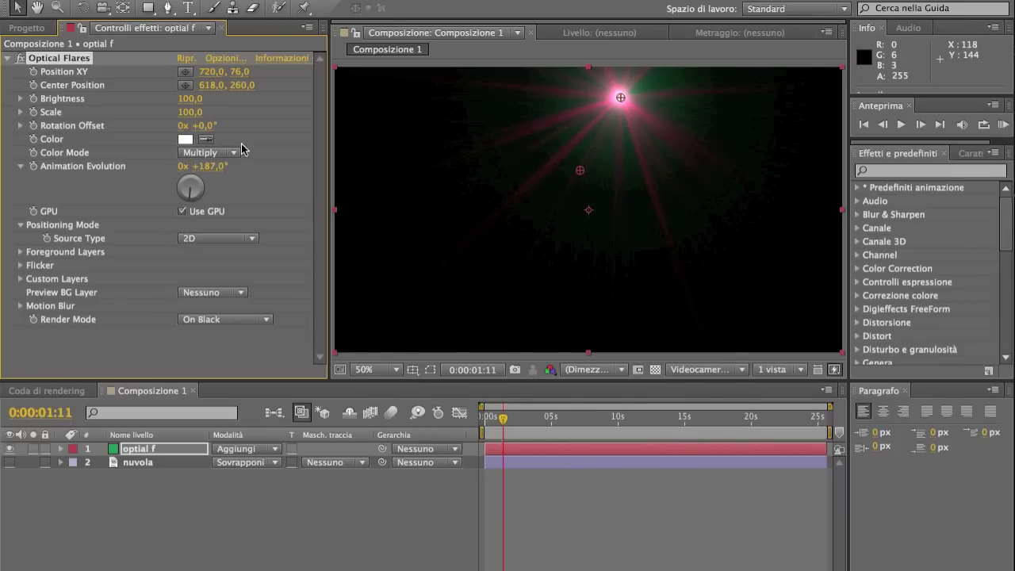
pyautogui.click(185, 139)
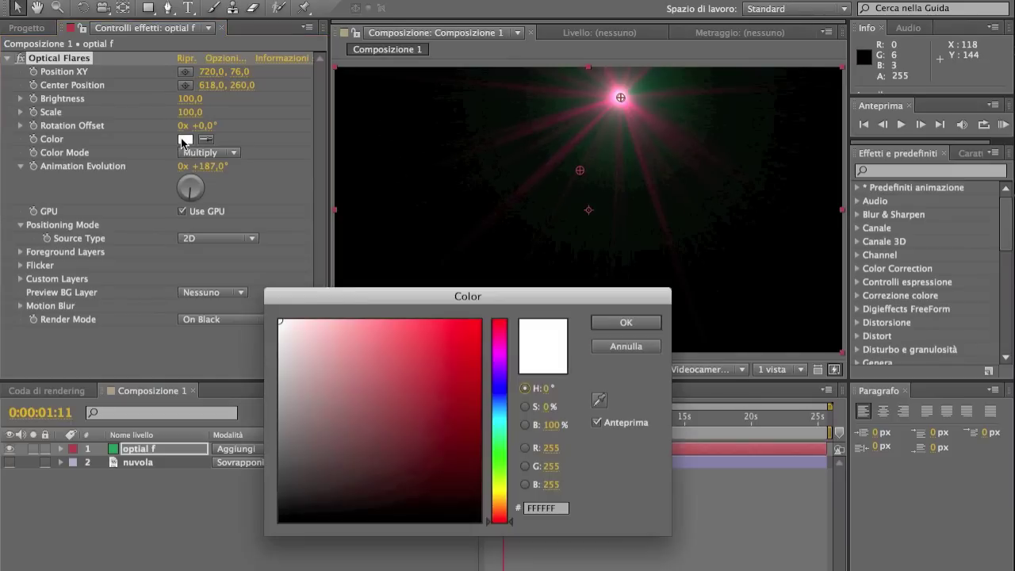
pyautogui.click(498, 450)
pyautogui.moveTo(453, 403); pyautogui.dragTo(480, 330)
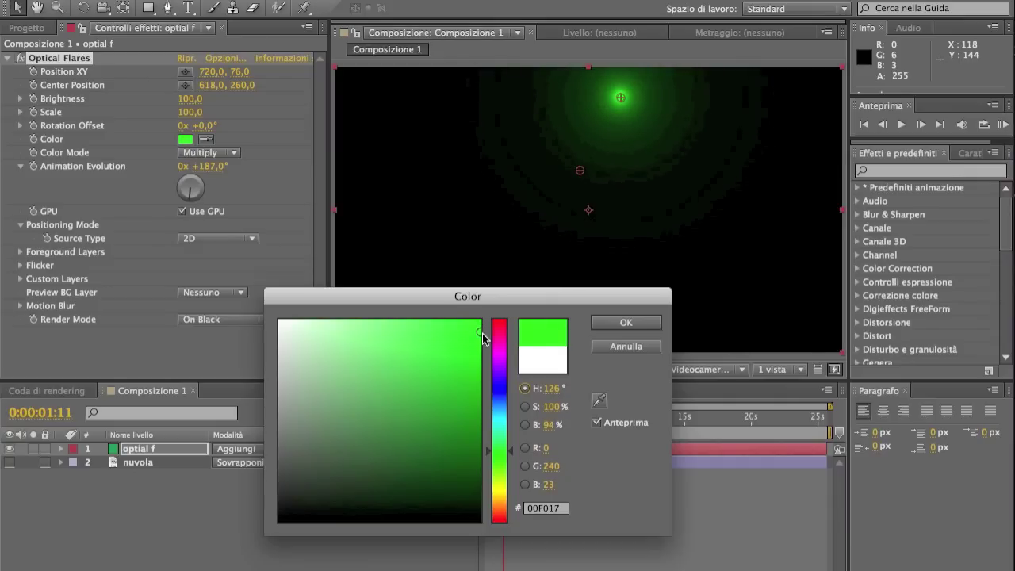
pyautogui.click(501, 402)
pyautogui.moveTo(503, 412)
pyautogui.mouseDown()
pyautogui.moveTo(501, 341)
pyautogui.moveTo(500, 554)
pyautogui.moveTo(505, 406)
pyautogui.mouseUp()
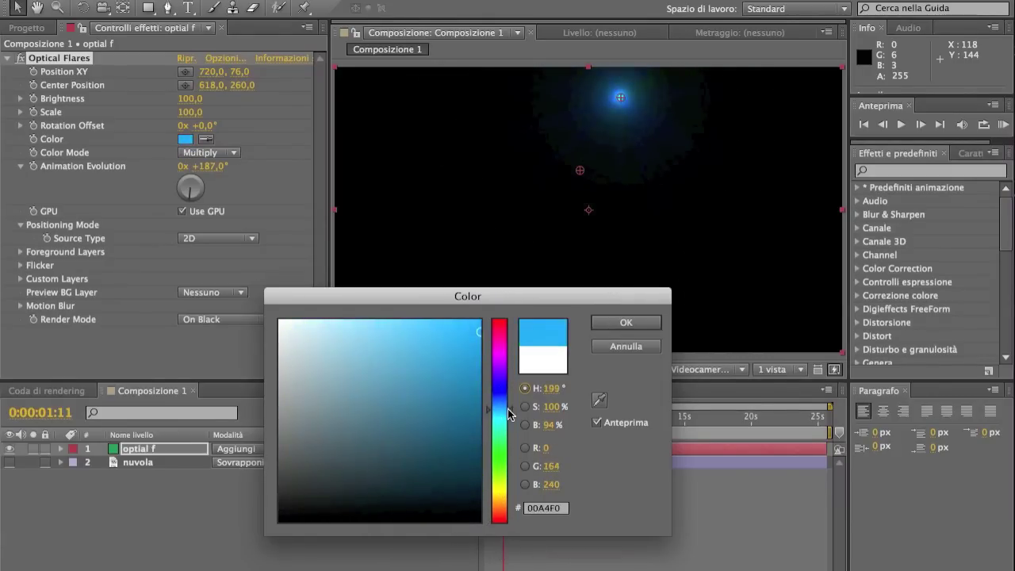
pyautogui.press('Return')
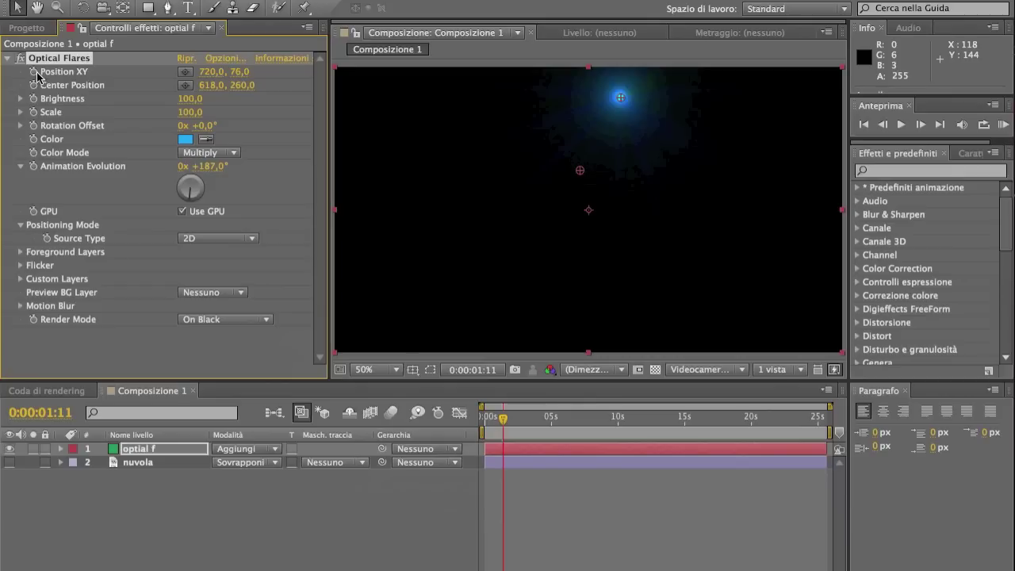
# Step: Keyframe Position XY and move the flare down to the lower left at 0:00:02:13
pyautogui.click(34, 72)
pyautogui.click(517, 418)
pyautogui.moveTo(621, 104); pyautogui.dragTo(597, 119)
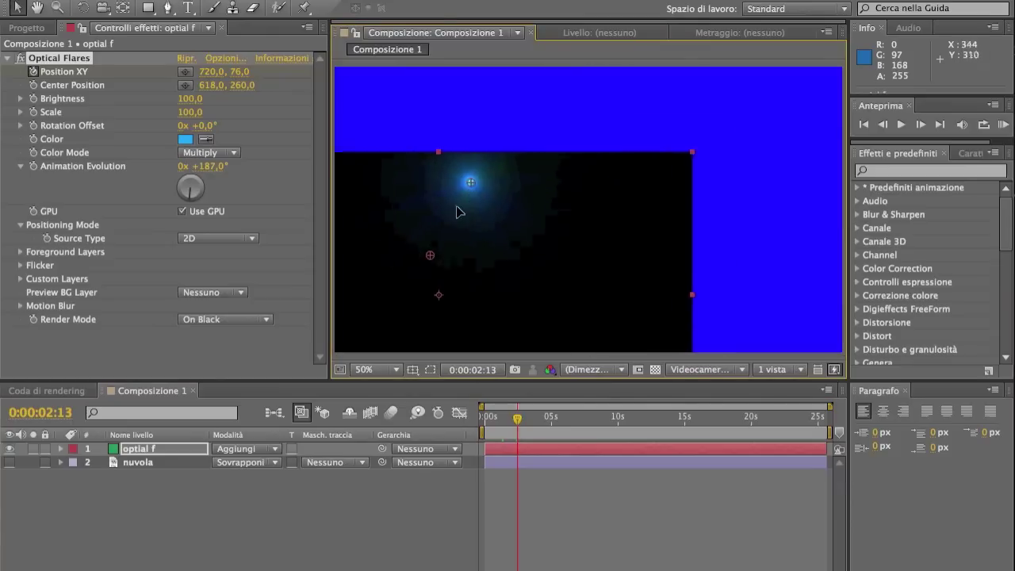
pyautogui.hotkey('ctrl', 'z')
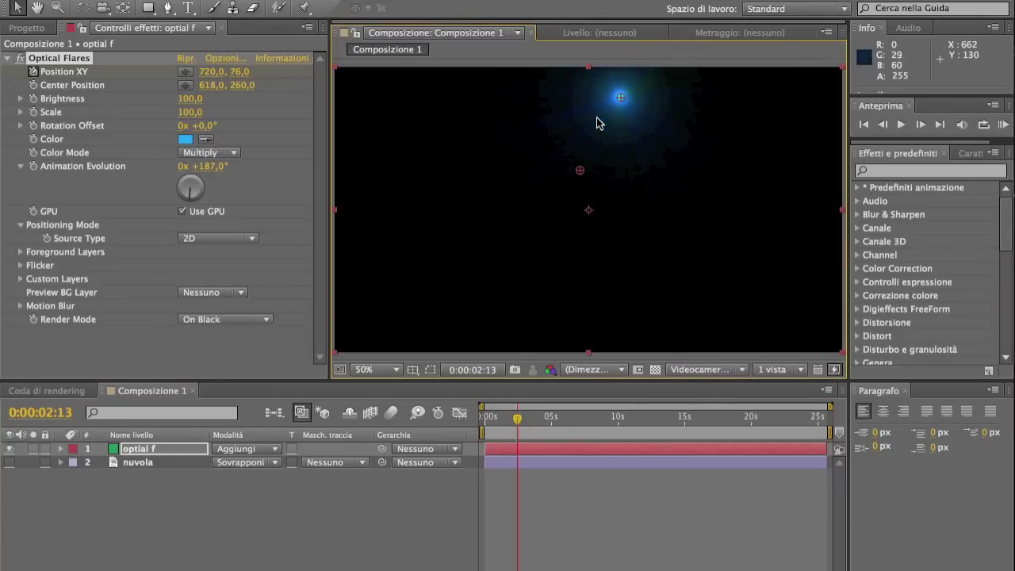
pyautogui.moveTo(620, 95); pyautogui.dragTo(518, 227)
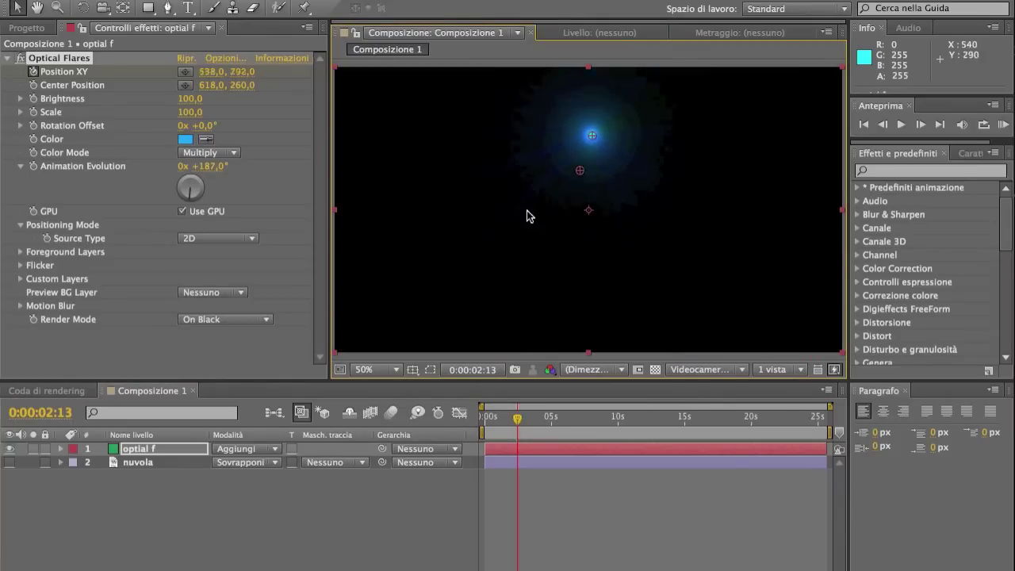
# Step: At 0:00:03:22, move the flare back up to 574, 176 and review the motion
pyautogui.press('pagedown')
pyautogui.press('pagedown')
pyautogui.press('pagedown')
pyautogui.click(534, 417)
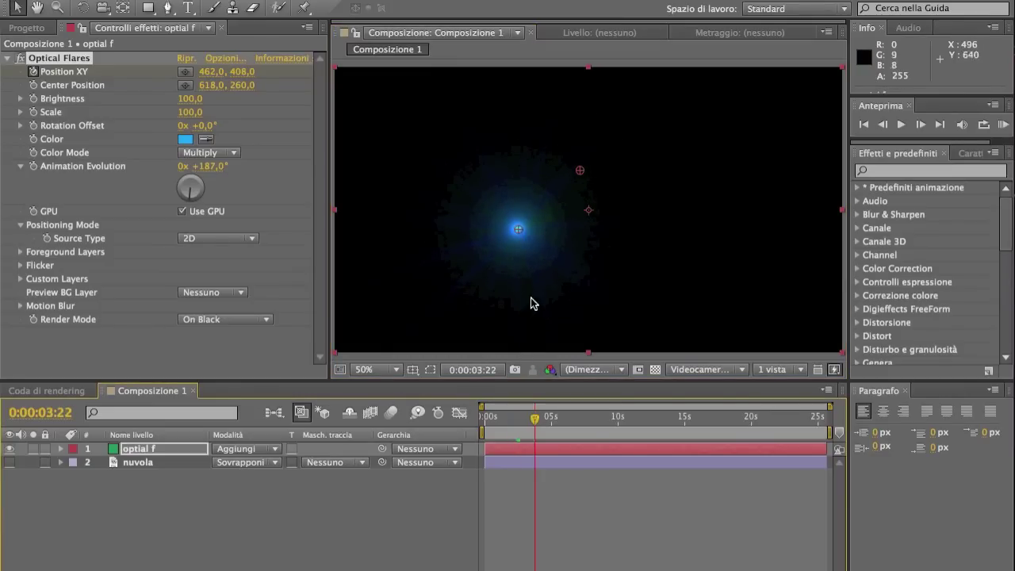
pyautogui.moveTo(520, 229); pyautogui.dragTo(562, 136)
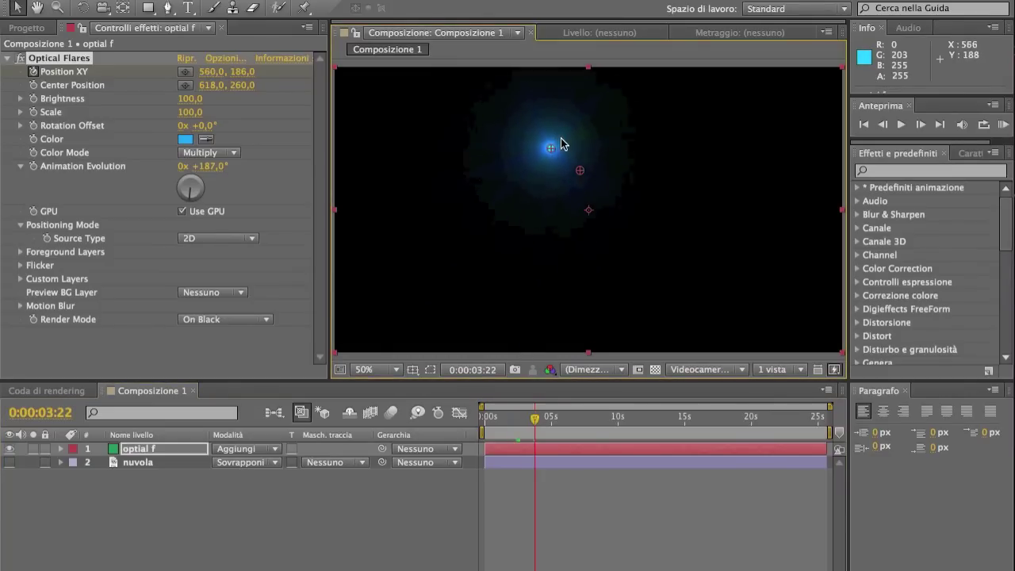
pyautogui.moveTo(534, 417)
pyautogui.mouseDown()
pyautogui.moveTo(513, 417)
pyautogui.moveTo(566, 422)
pyautogui.mouseUp()
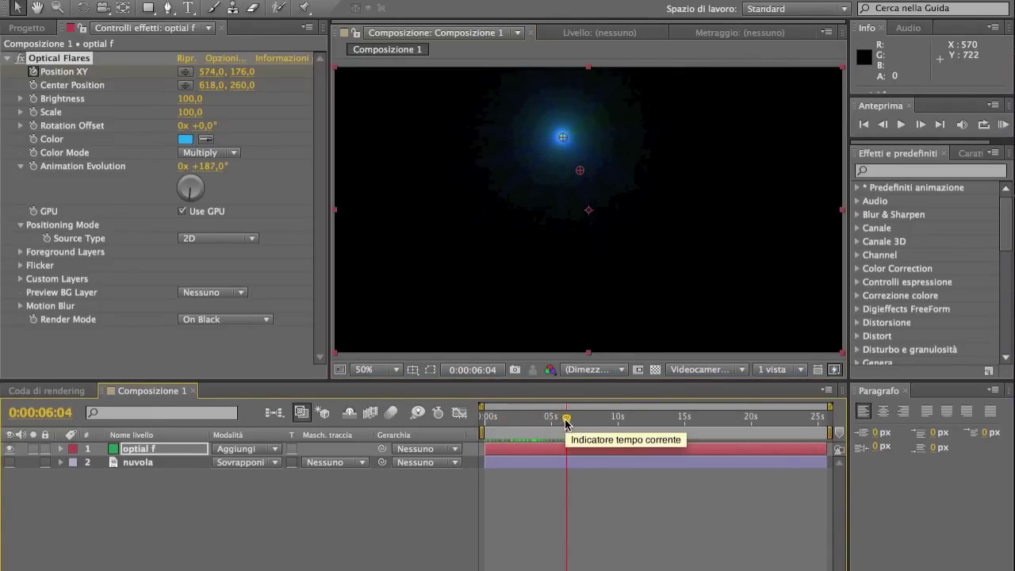
pyautogui.click(35, 59)
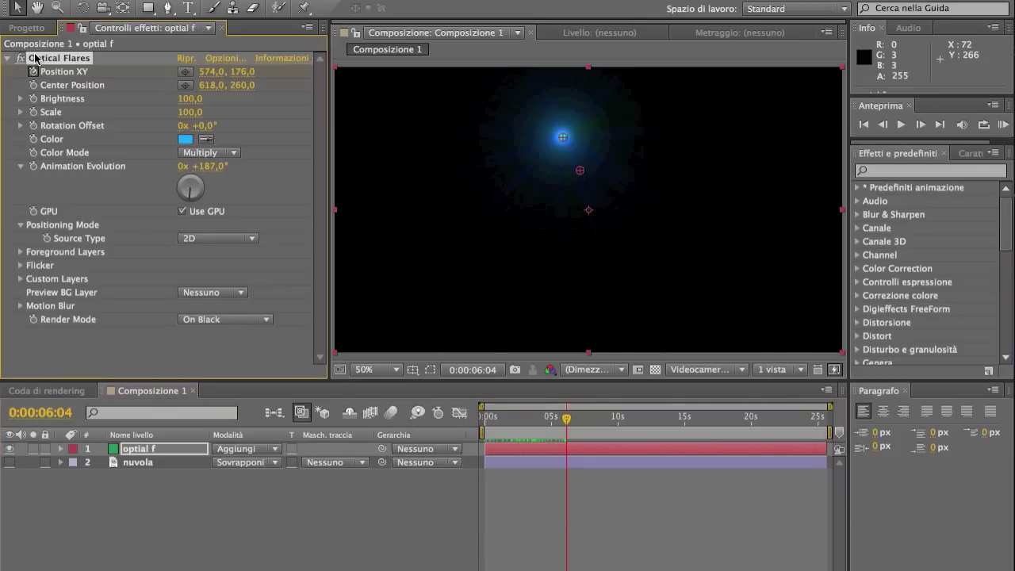